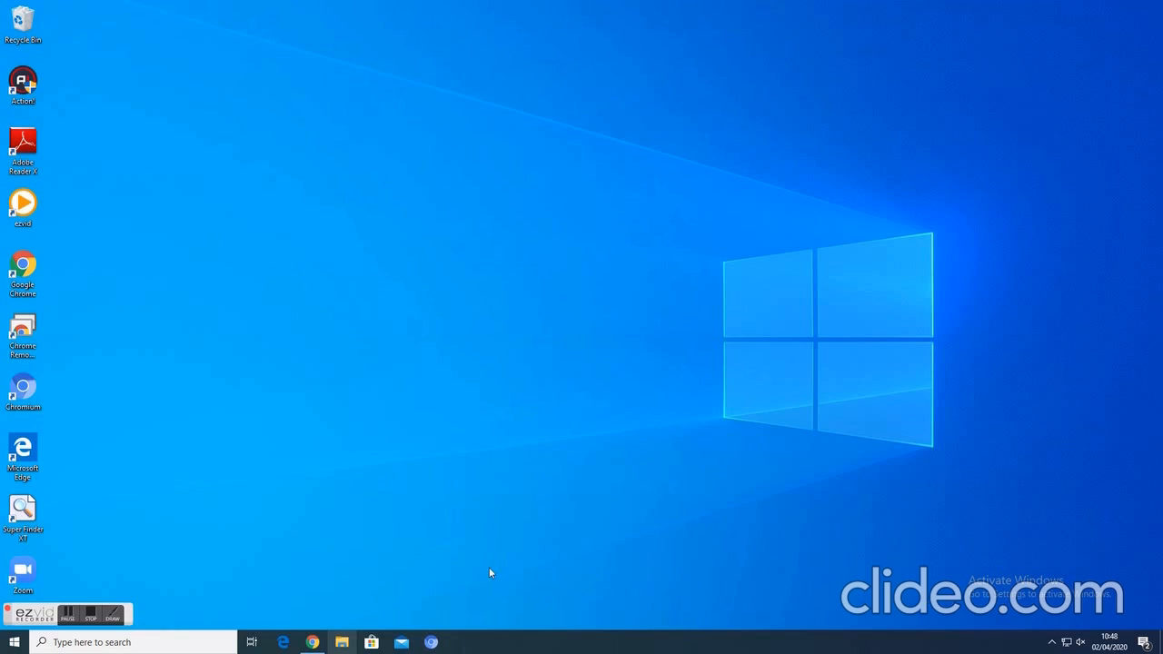
- Open Google Chrome and go to sites.google.com
{"action": "left_click", "coordinate": [312, 644]}
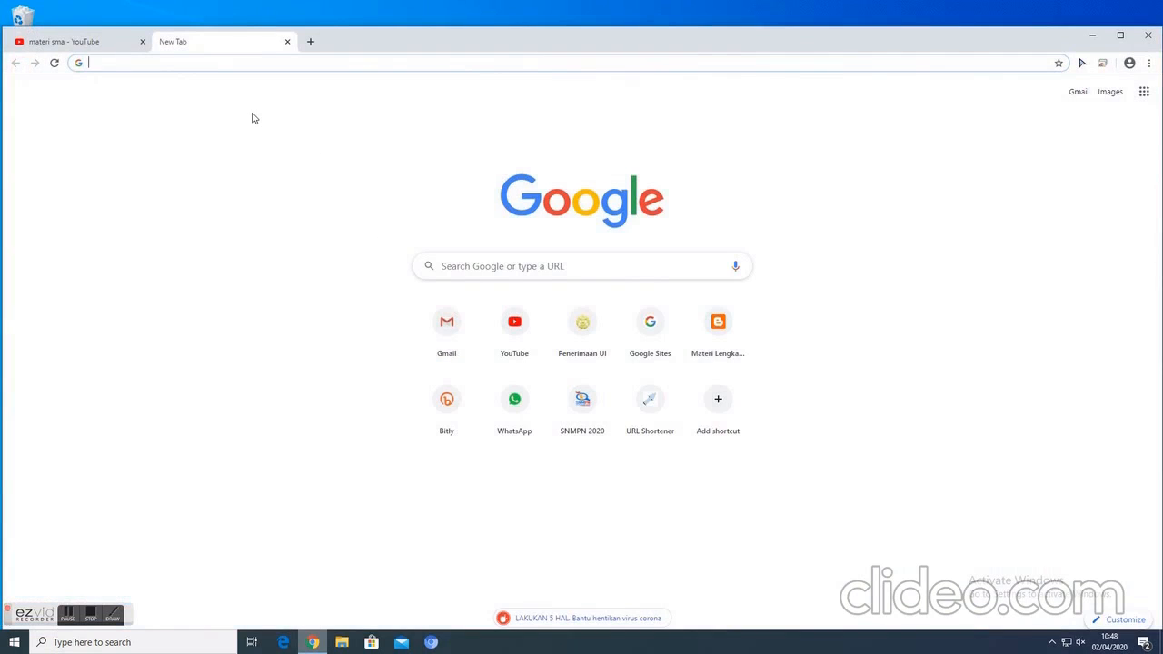
{"action": "type", "text": "s"}
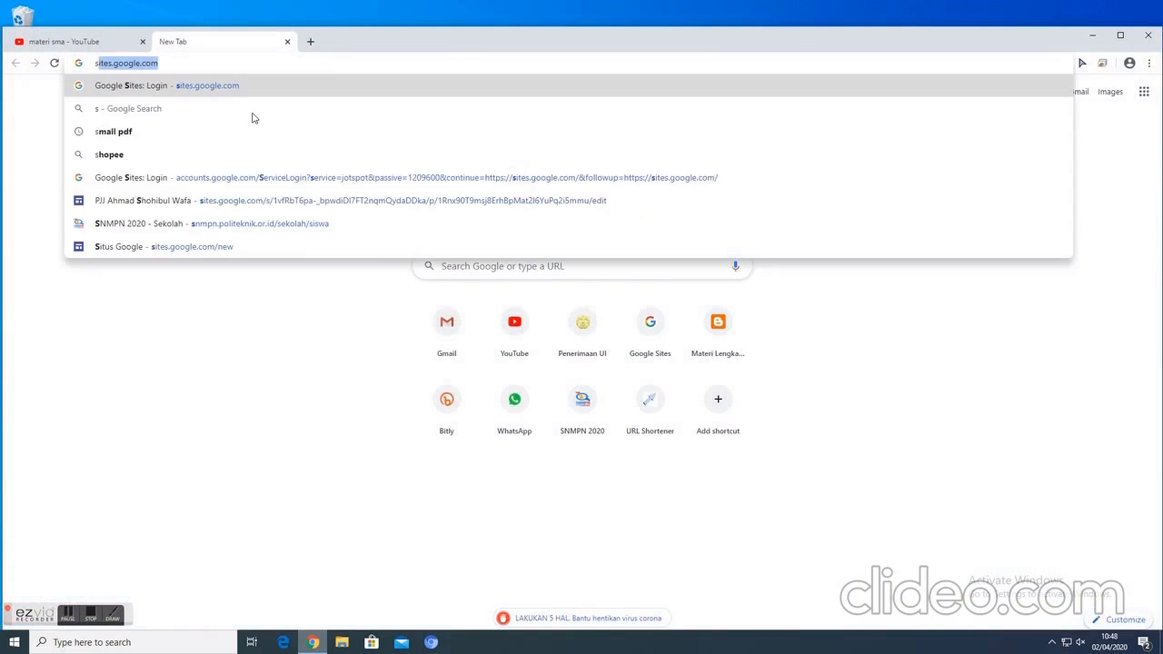
{"action": "type", "text": "ites"}
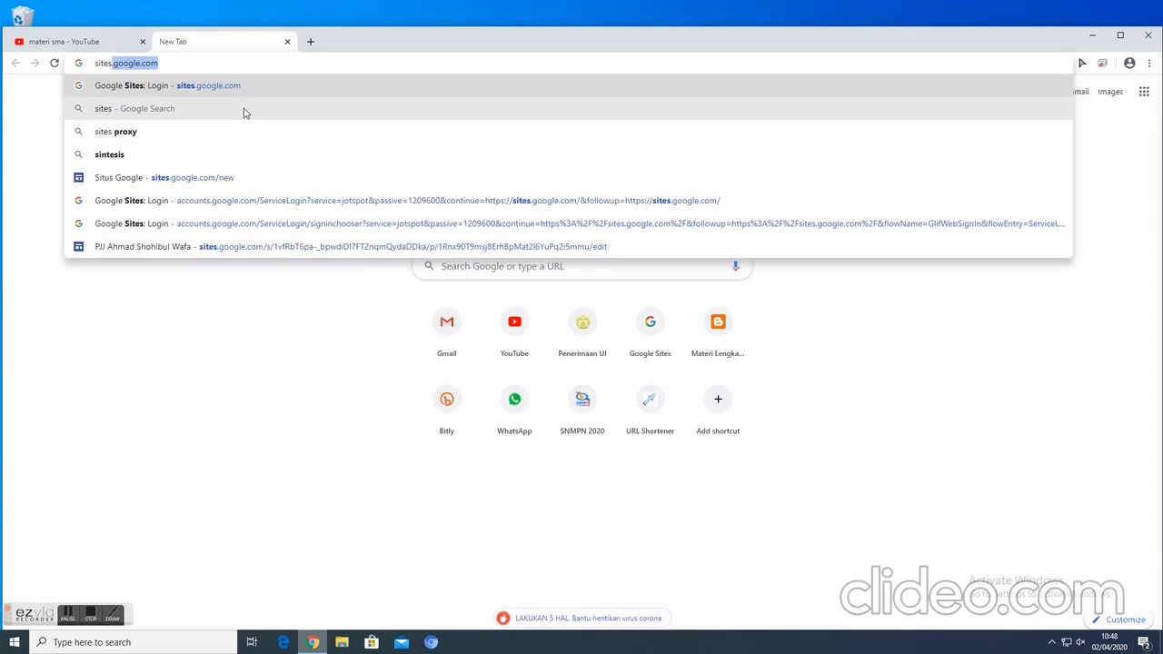
{"action": "key", "text": "Return"}
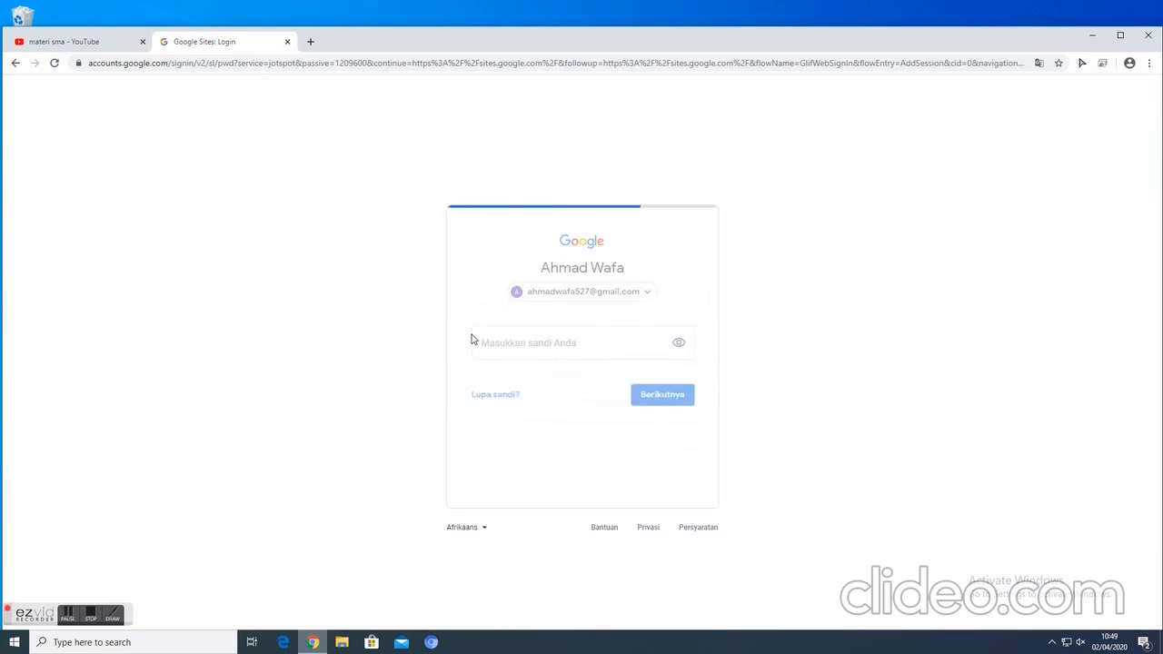
- Enter the Google account password and sign in to Google Sites
{"action": "type", "text": "••"}
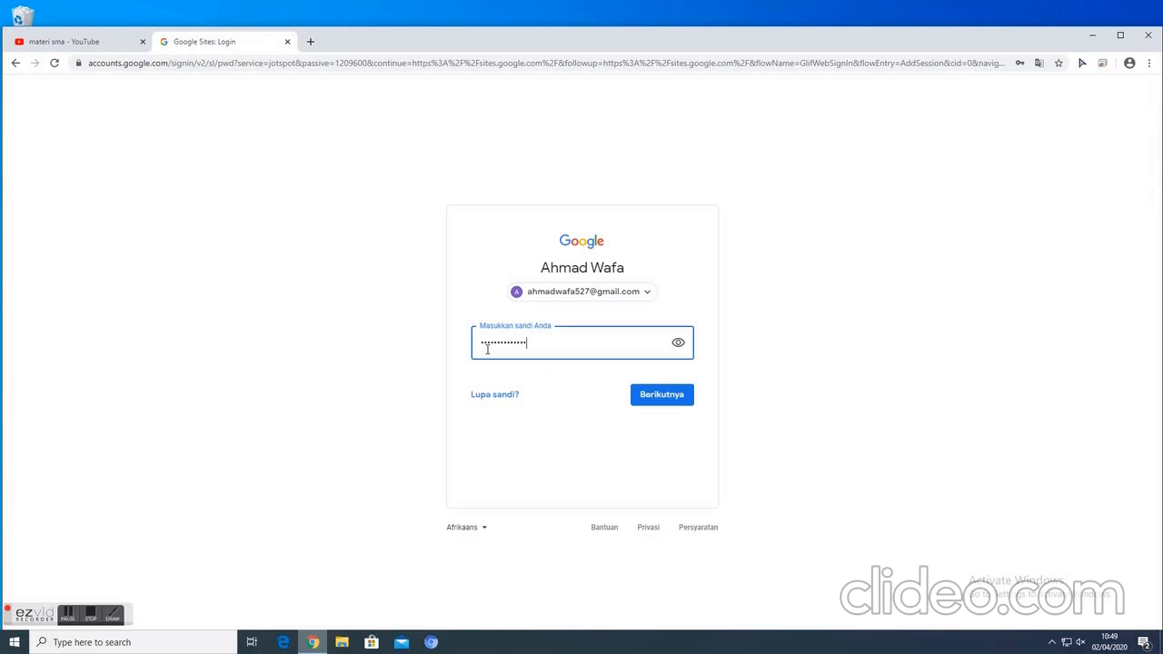
{"action": "left_click", "coordinate": [664, 397]}
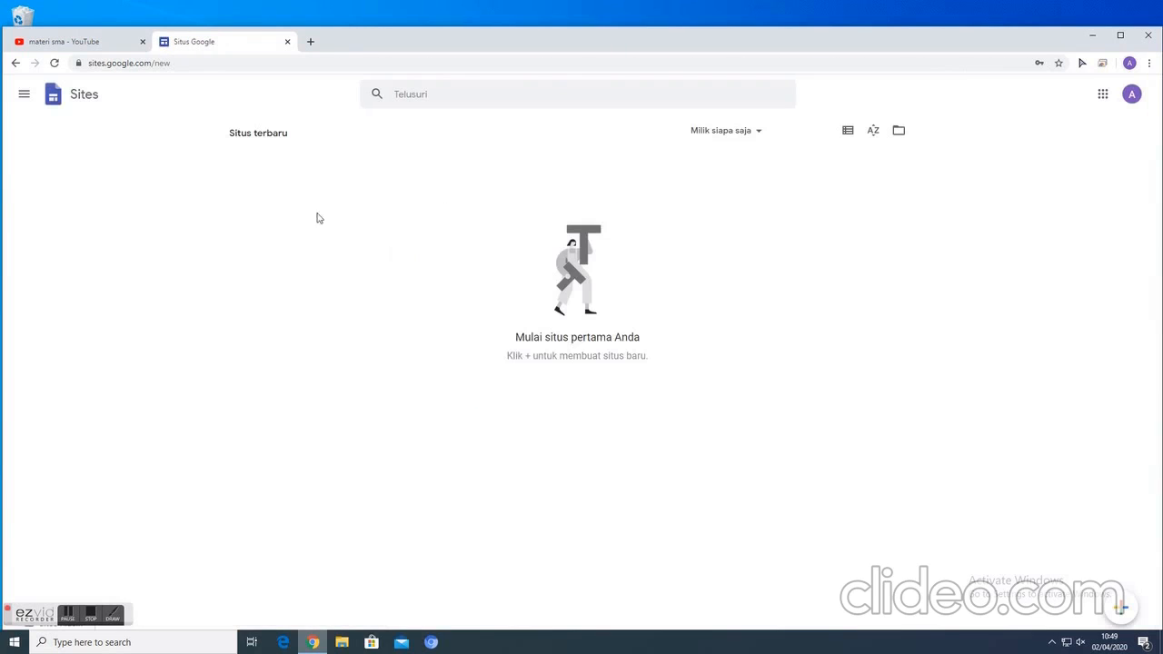
- Look over the main navigation options and create a new blank site
{"action": "left_click", "coordinate": [24, 94]}
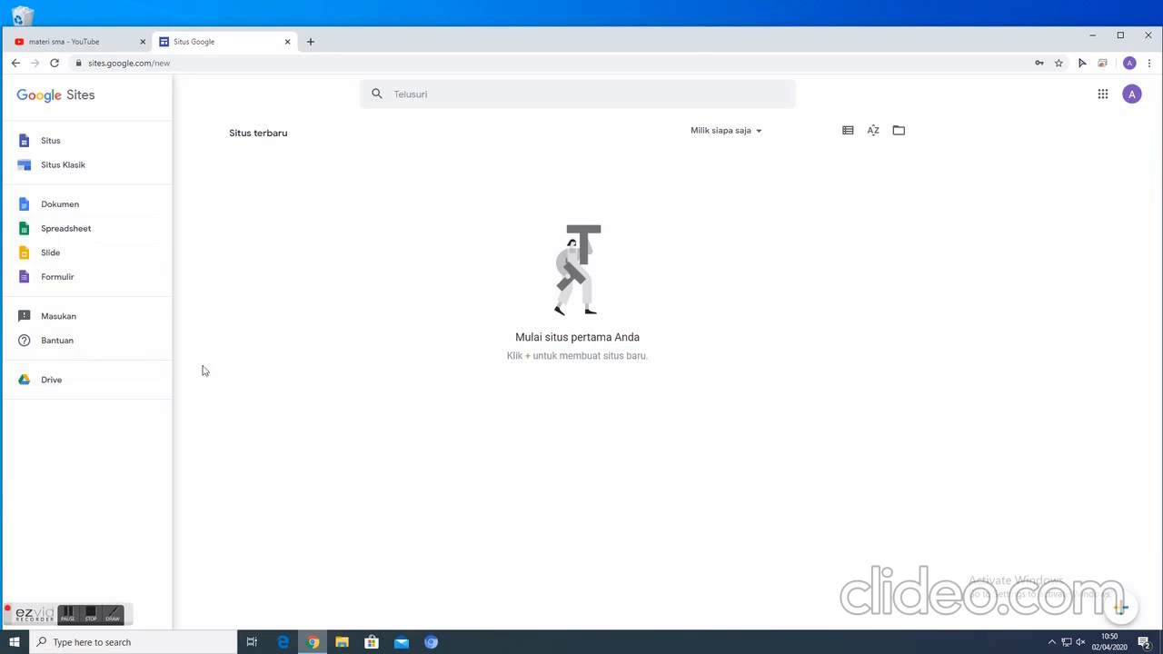
{"action": "left_click", "coordinate": [278, 291]}
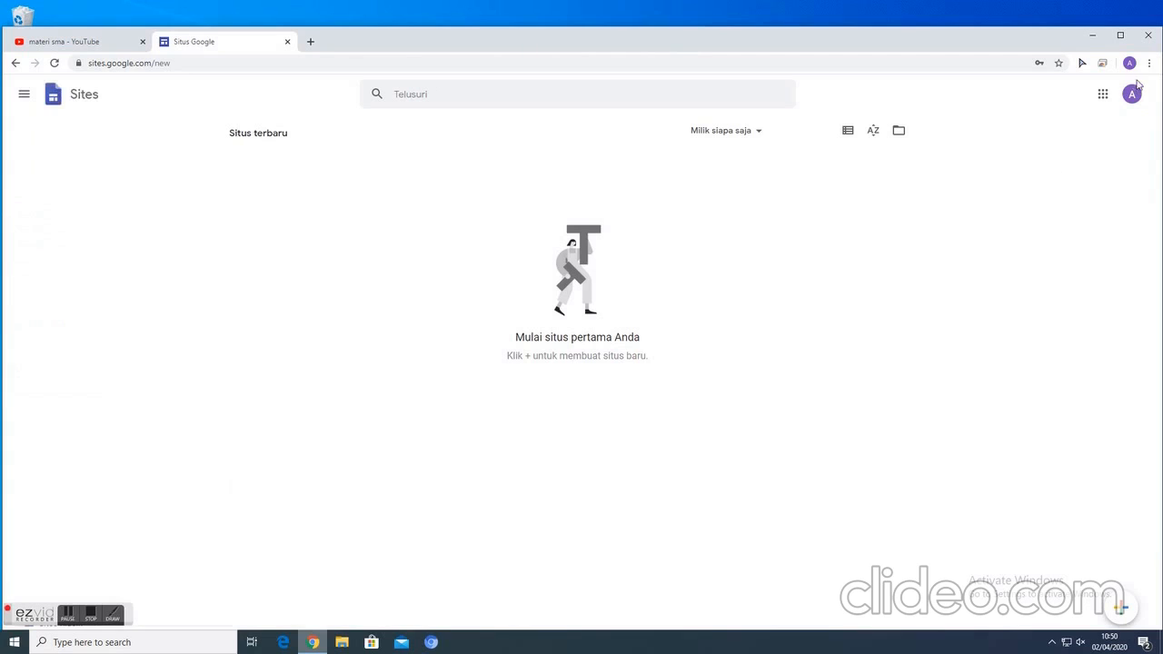
{"action": "left_click", "coordinate": [1122, 610]}
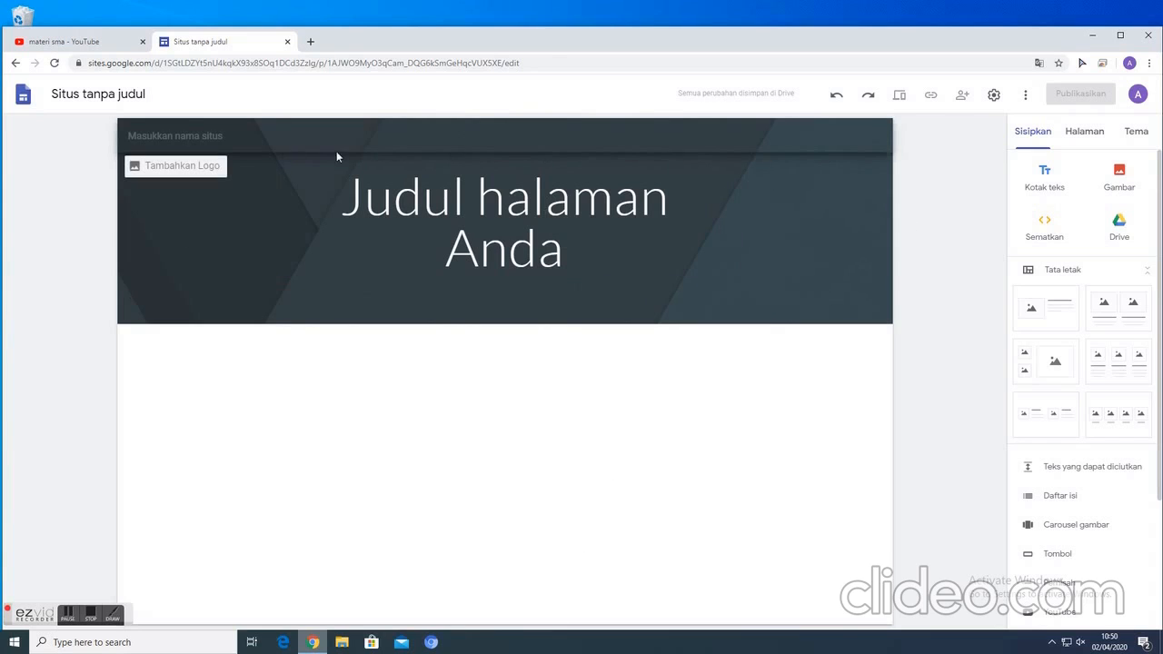
- Examine the site document's name field, the insertable elements and the site's page list
{"action": "left_click", "coordinate": [98, 94]}
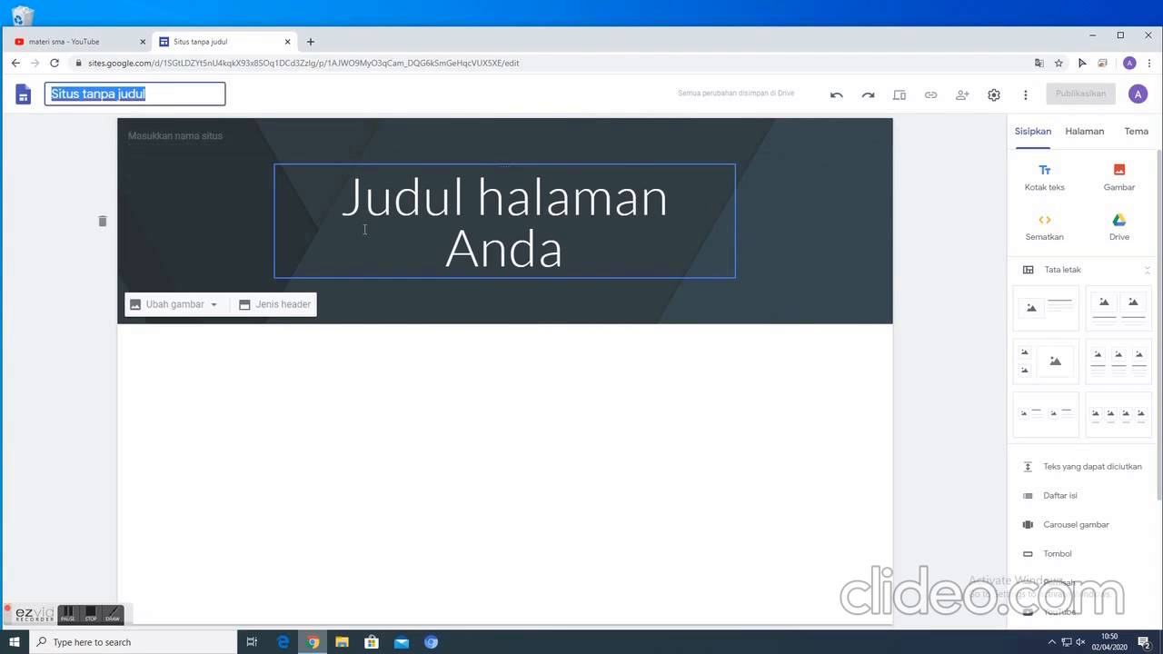
{"action": "left_click", "coordinate": [362, 434]}
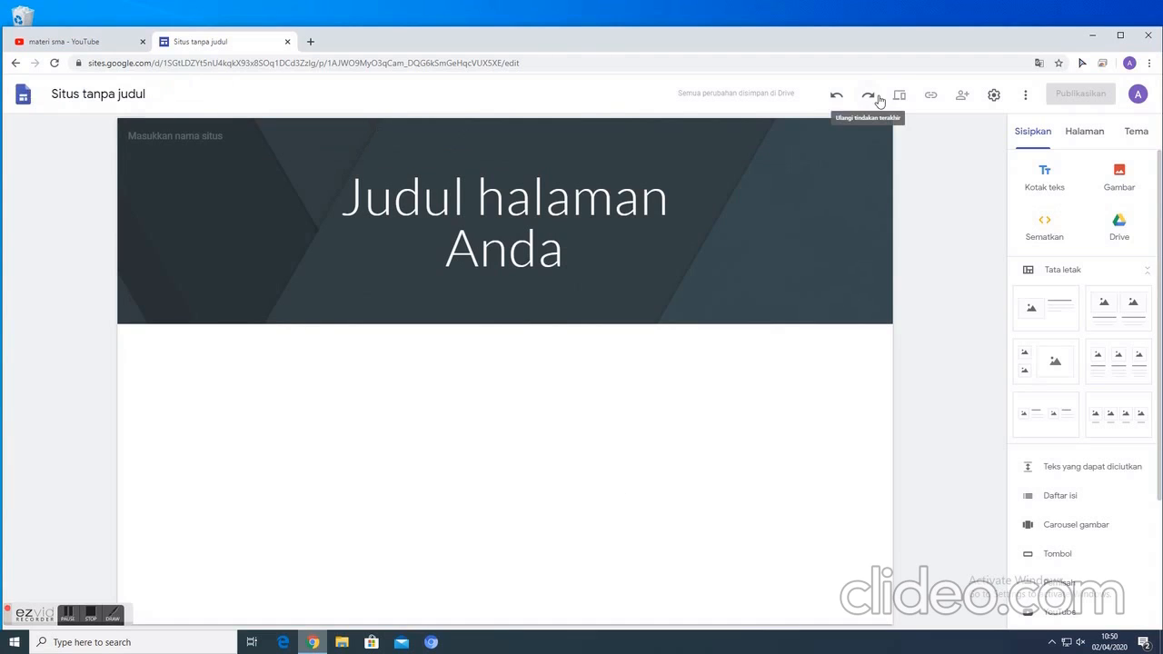
{"action": "left_click", "coordinate": [1080, 137]}
{"action": "left_click", "coordinate": [1045, 134]}
{"action": "scroll", "coordinate": [1094, 379], "scroll_direction": "down", "scroll_amount": 2}
{"action": "scroll", "coordinate": [1091, 409], "scroll_direction": "up", "scroll_amount": 2}
{"action": "left_click", "coordinate": [1081, 136]}
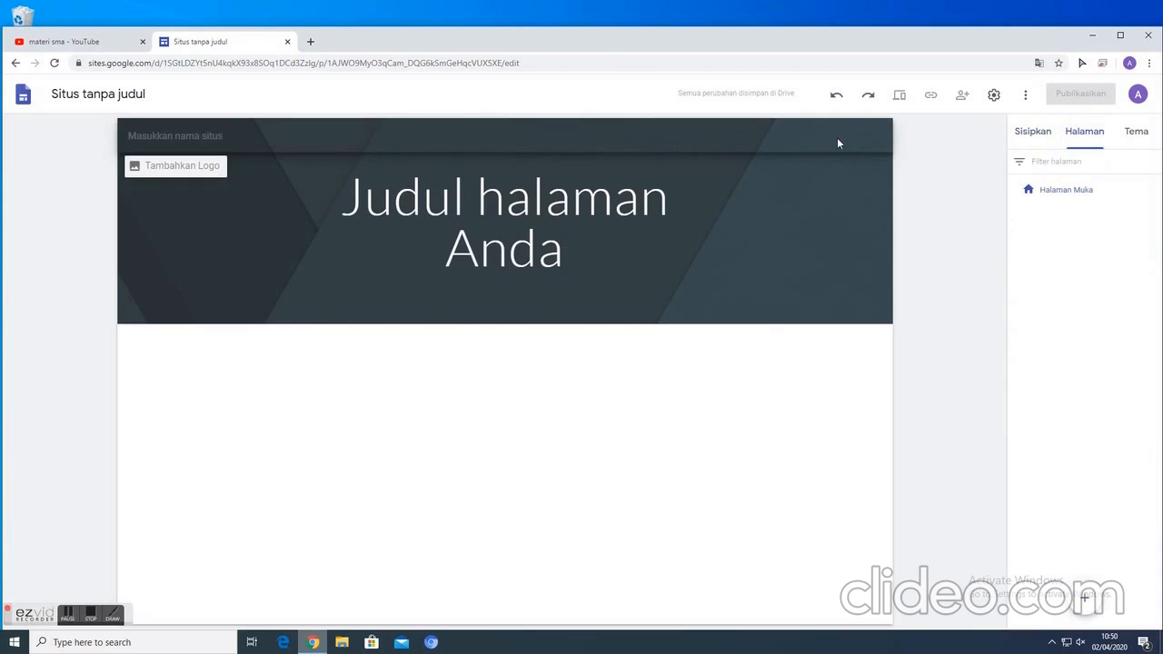
- Try the Aristoteles, Vision and Impresi themes on the site, and return to the Sederhana theme
{"action": "left_click", "coordinate": [1135, 136]}
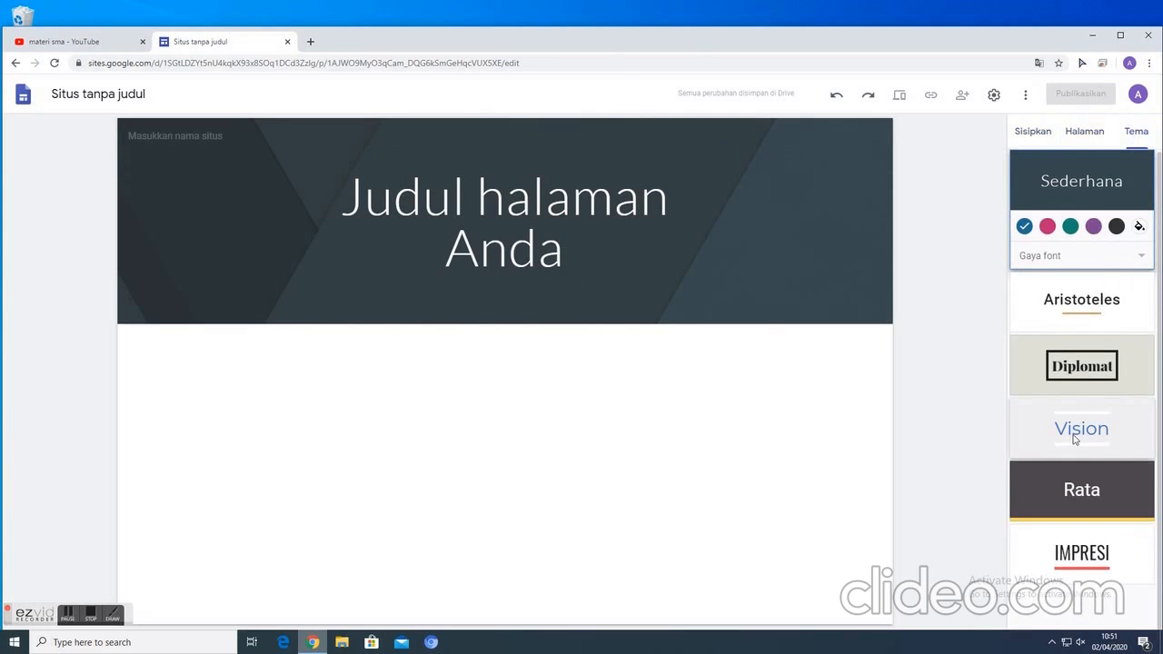
{"action": "left_click", "coordinate": [1079, 302]}
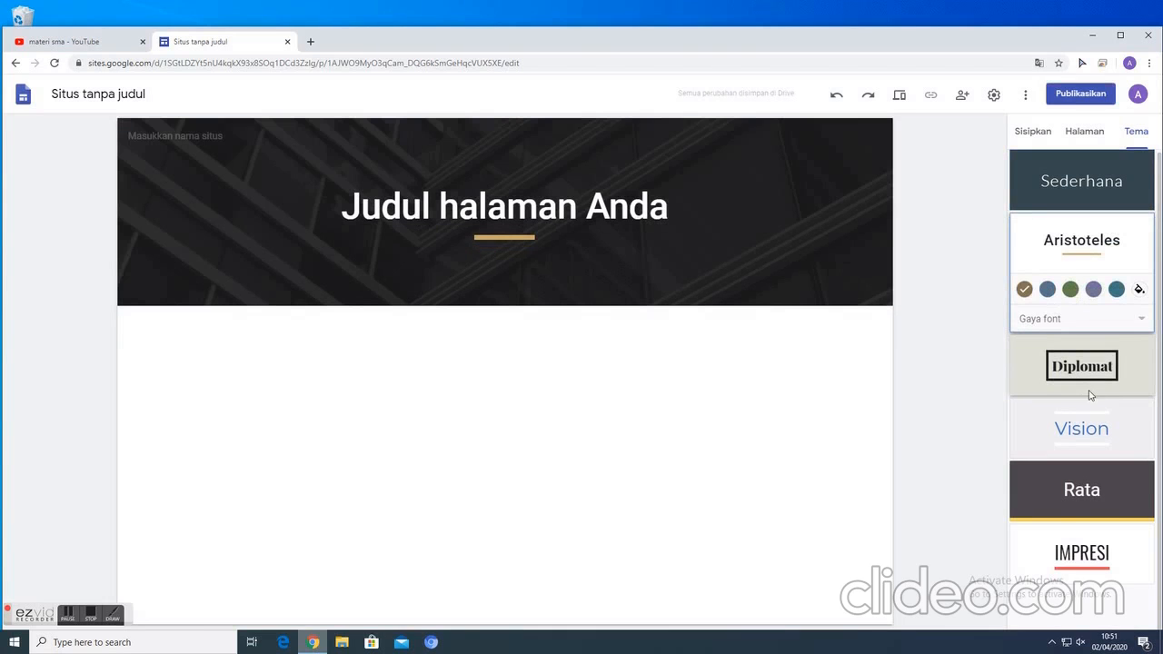
{"action": "left_click", "coordinate": [1090, 444]}
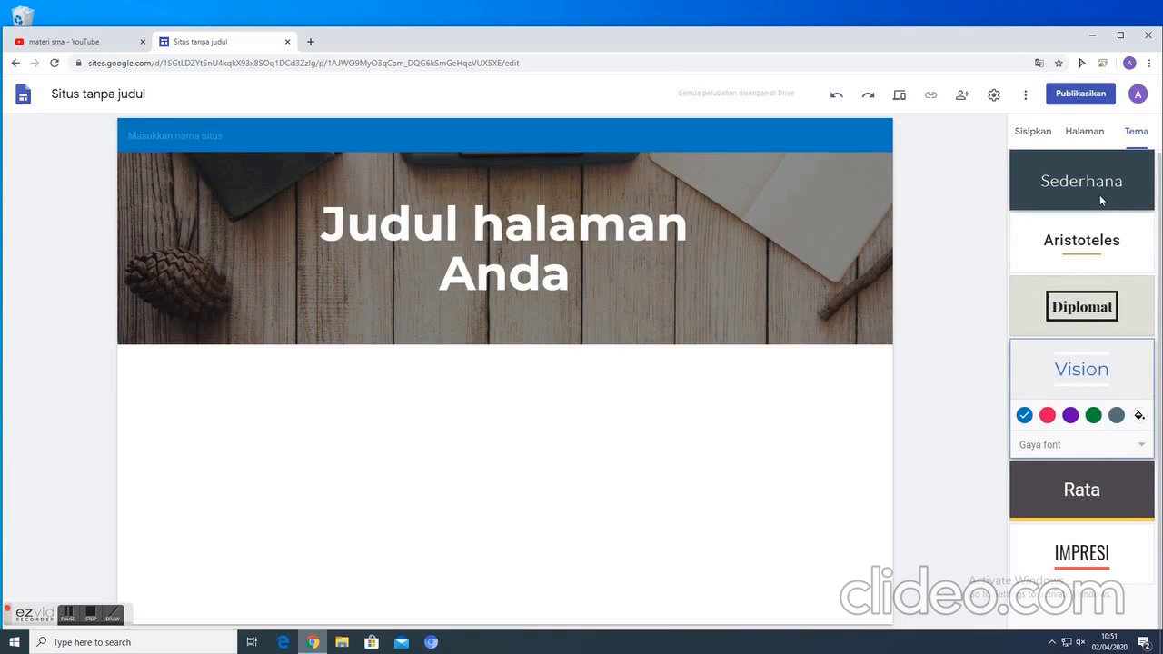
{"action": "left_click", "coordinate": [1081, 552]}
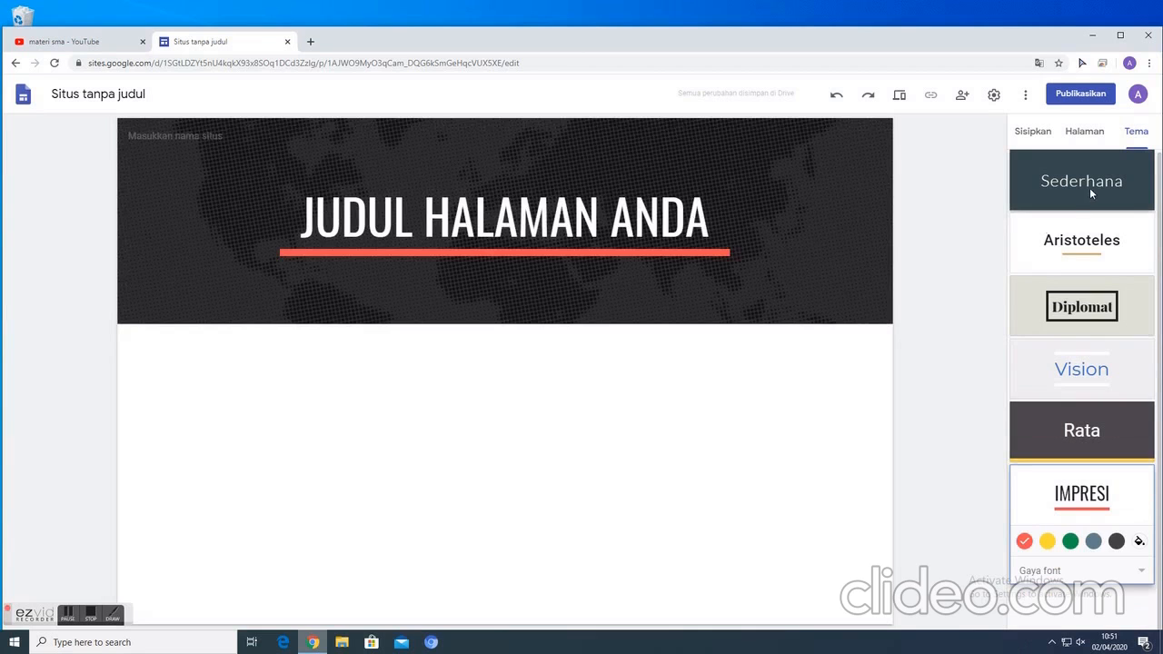
{"action": "left_click", "coordinate": [1069, 183]}
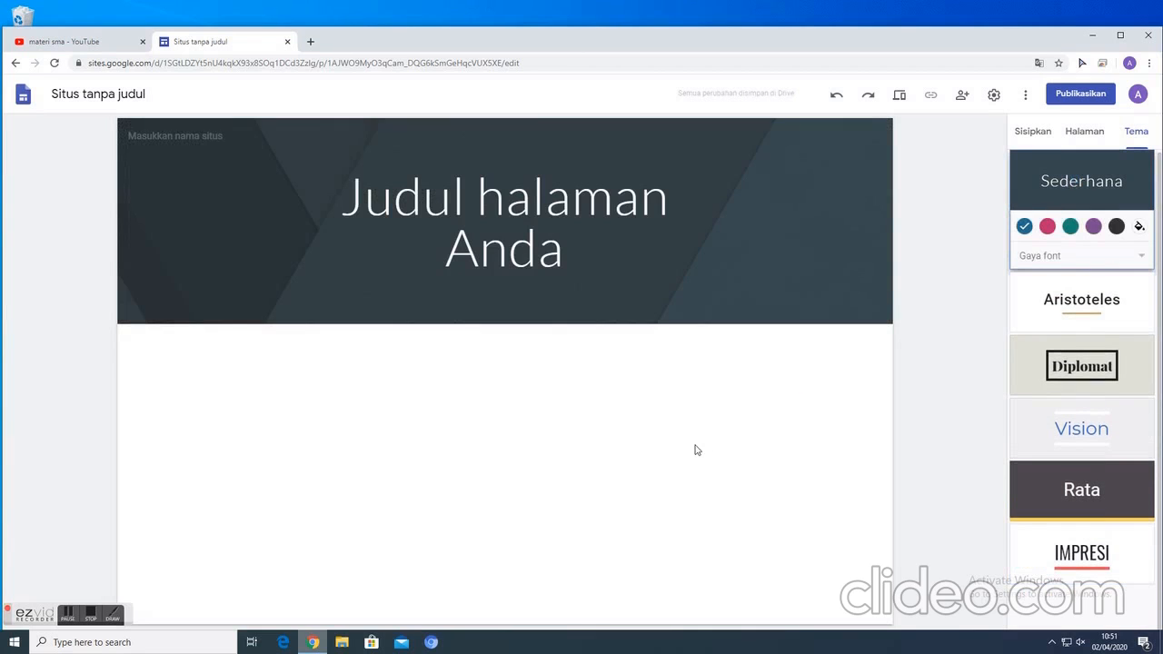
{"action": "left_click", "coordinate": [1041, 137]}
{"action": "left_click", "coordinate": [1083, 135]}
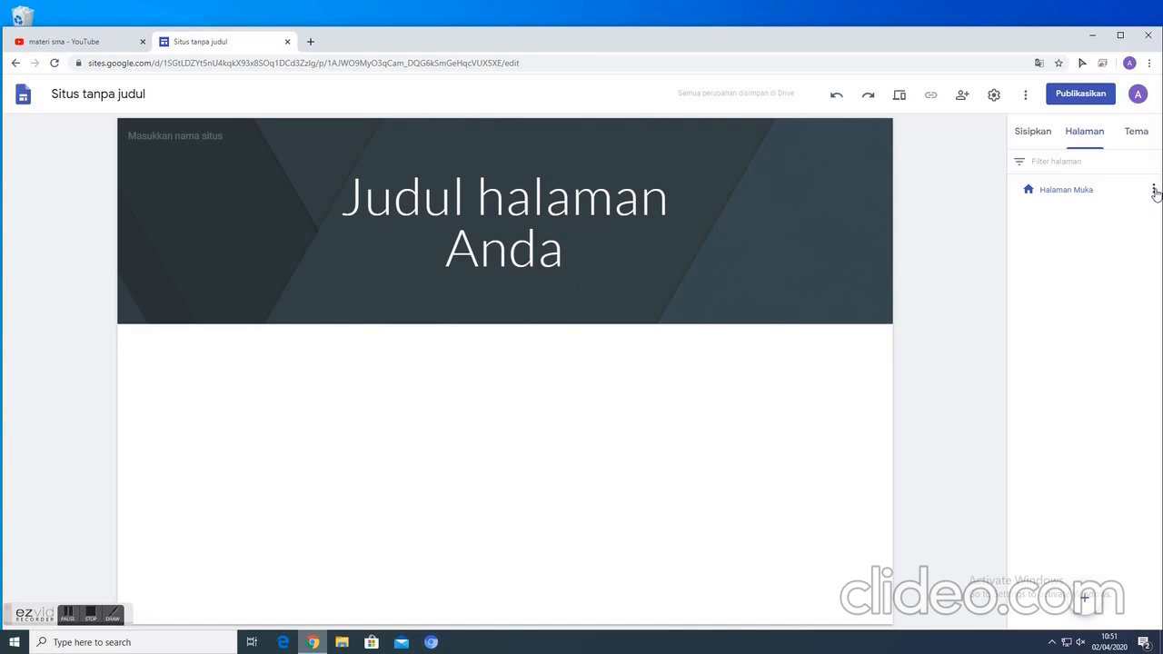
- Replace the page title in the header with "PJJ-" followed by the site owner's full name in capitals
{"action": "left_click", "coordinate": [342, 198]}
{"action": "left_click_drag", "start_coordinate": [342, 198], "coordinate": [558, 246]}
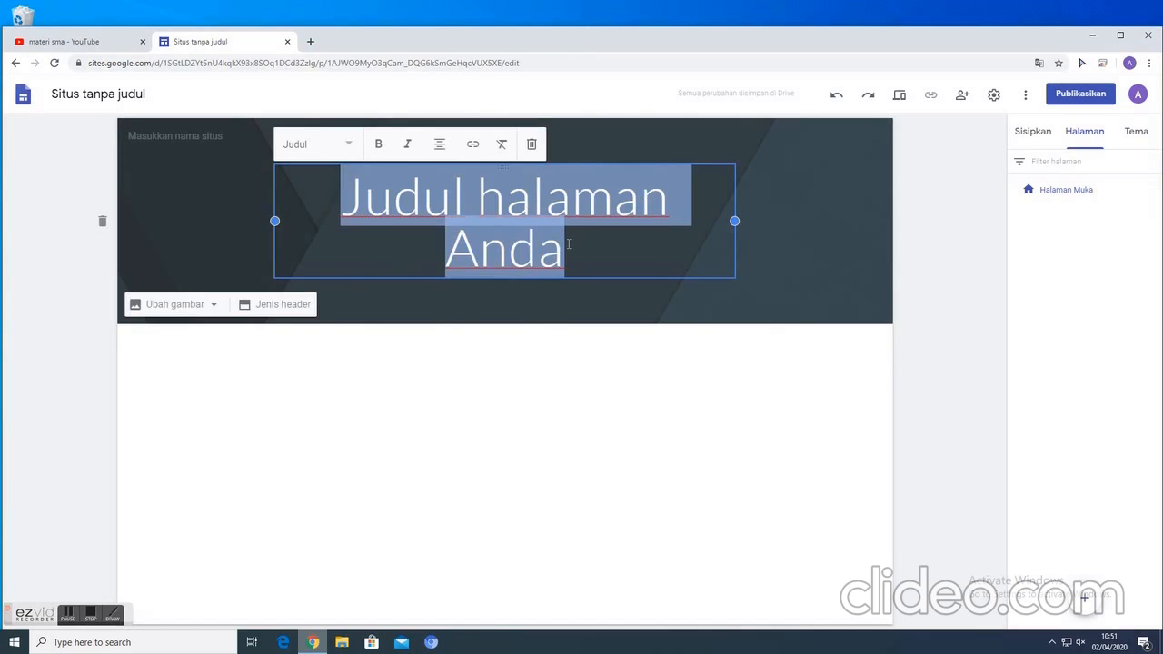
{"action": "type", "text": "PJJ"}
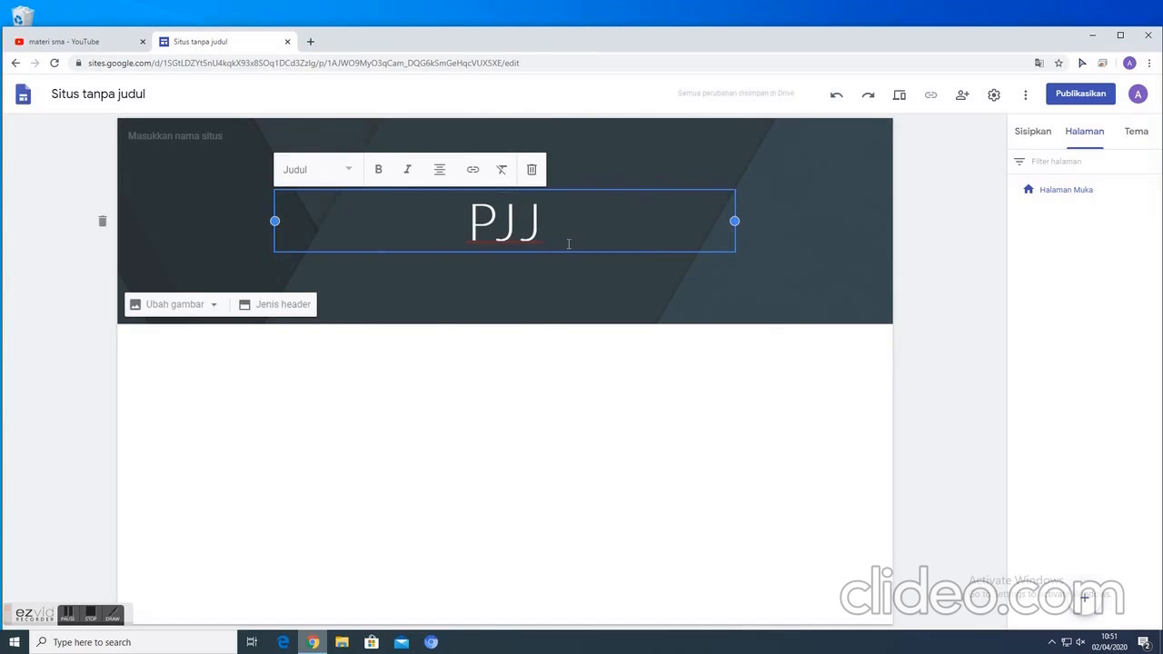
{"action": "type", "text": "-"}
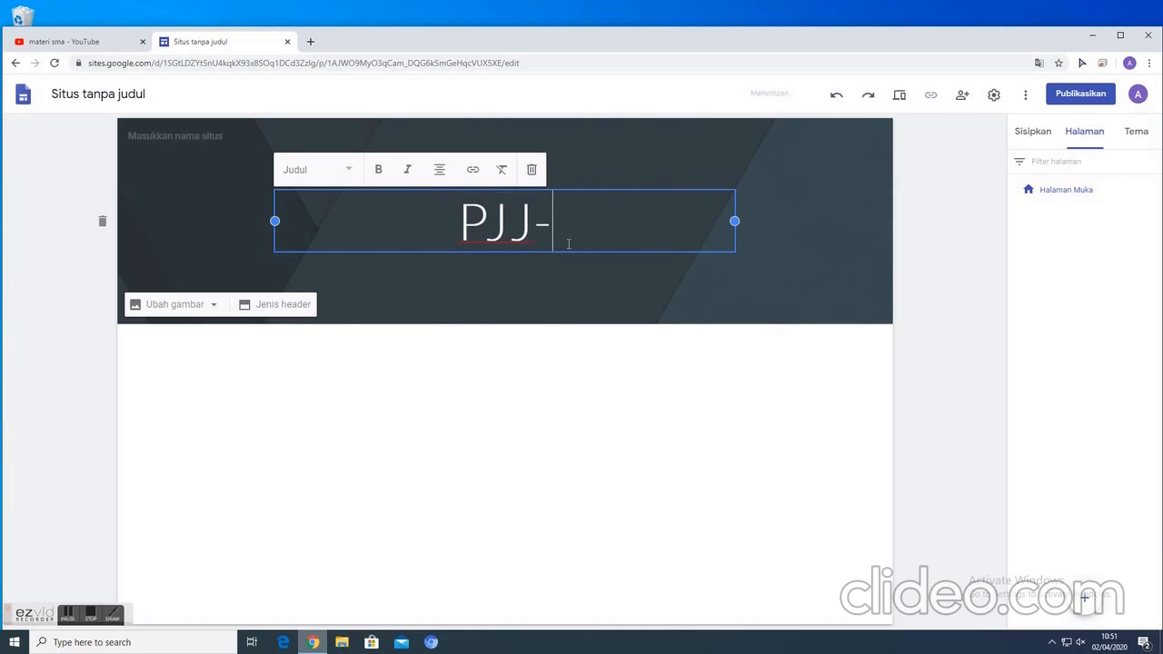
{"action": "type", "text": "Ahmad"}
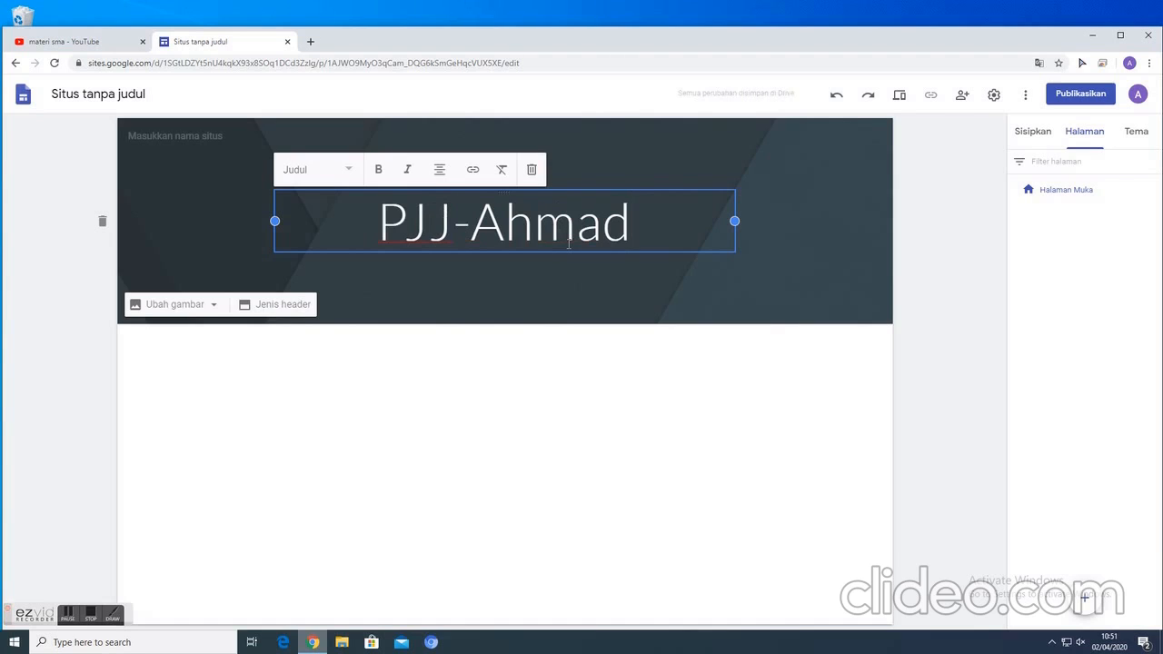
{"action": "type", "text": "Sh"}
{"action": "key", "text": "BackSpace"}
{"action": "key", "text": "BackSpace"}
{"action": "key", "text": "BackSpace"}
{"action": "key", "text": "BackSpace"}
{"action": "key", "text": "BackSpace"}
{"action": "key", "text": "BackSpace"}
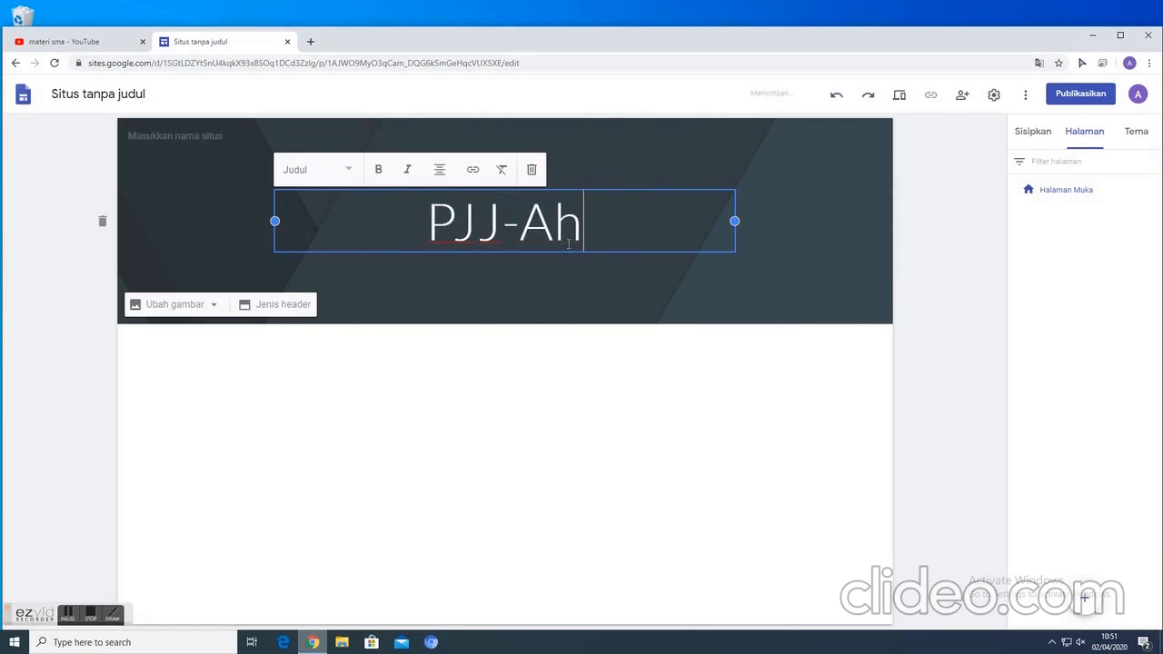
{"action": "type", "text": "HMA"}
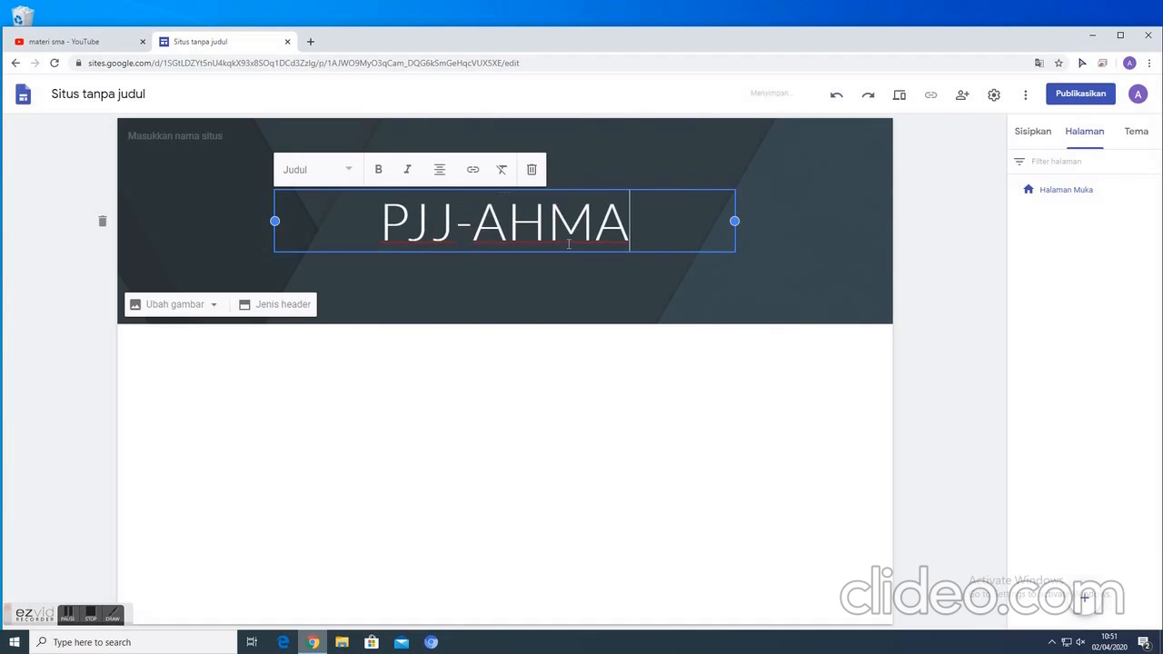
{"action": "type", "text": "D SHOHIBU"}
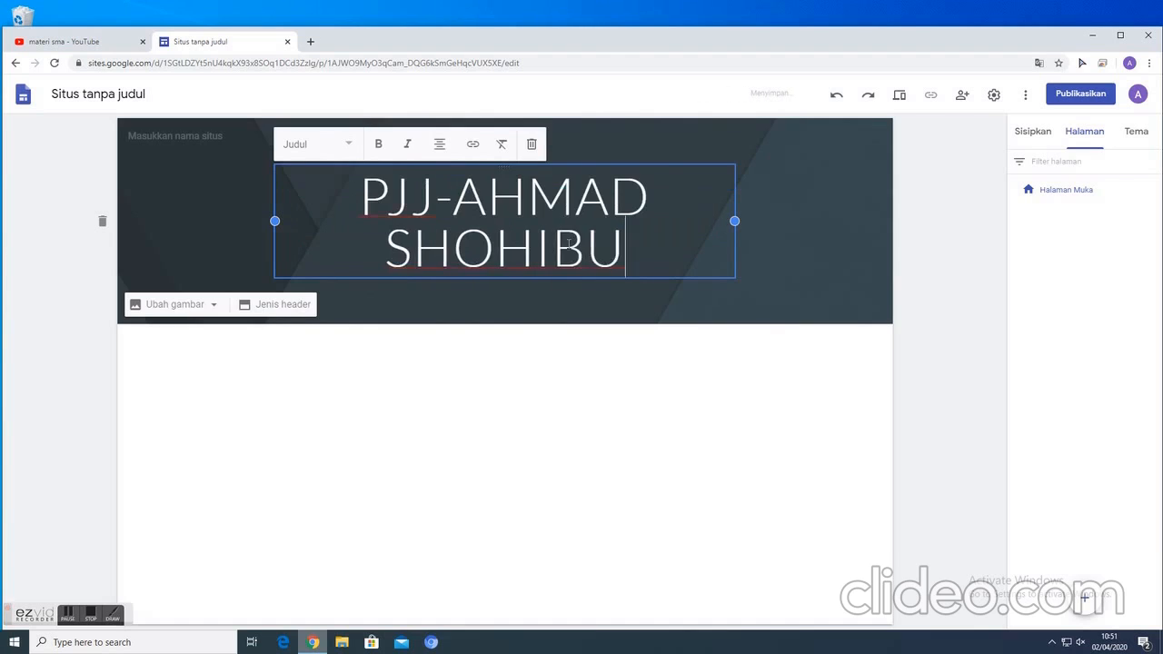
{"action": "type", "text": "L WAFA"}
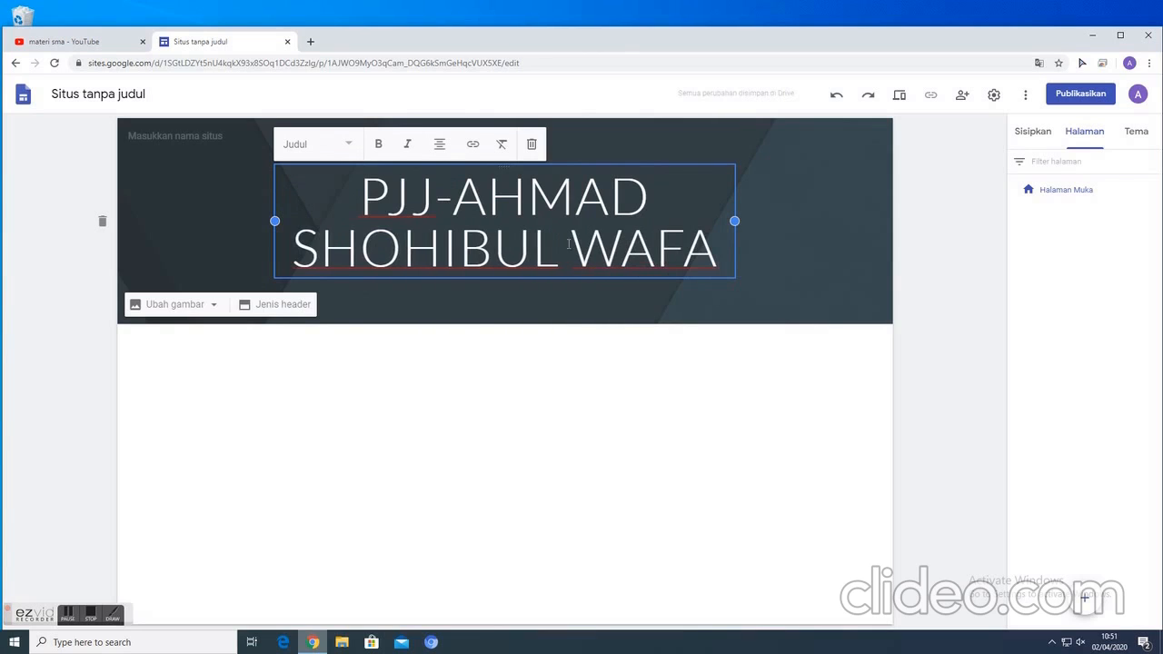
{"action": "left_click", "coordinate": [540, 405]}
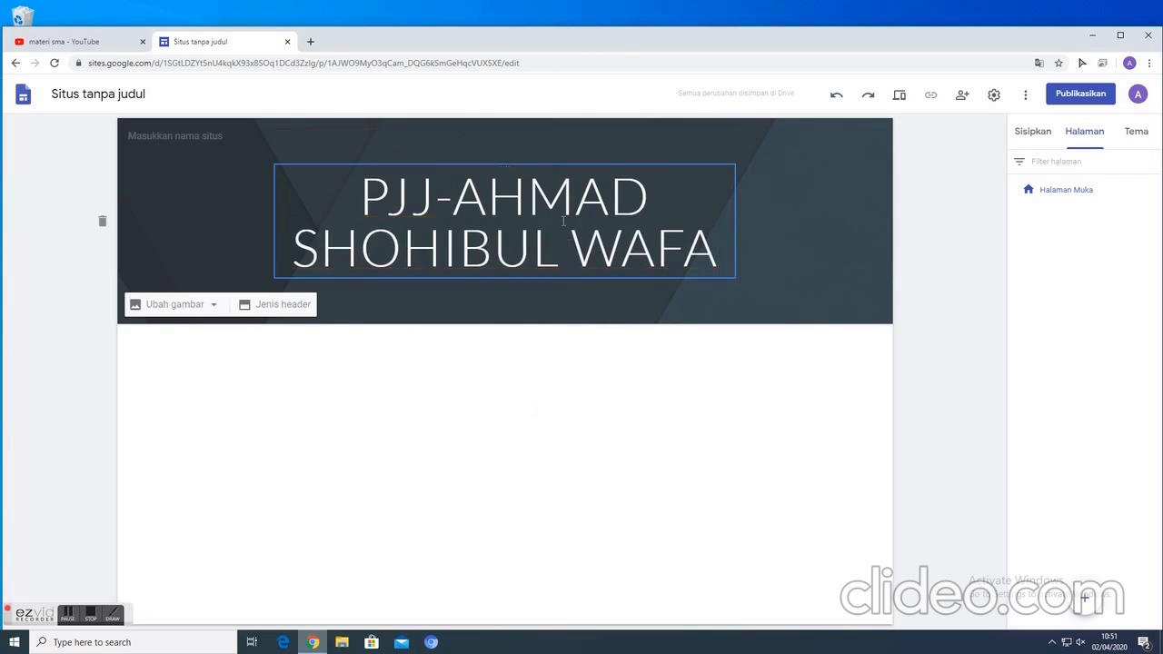
- Enter "PJJ" followed by the owner's full name as the site name above the header
{"action": "left_click", "coordinate": [157, 136]}
{"action": "type", "text": "P"}
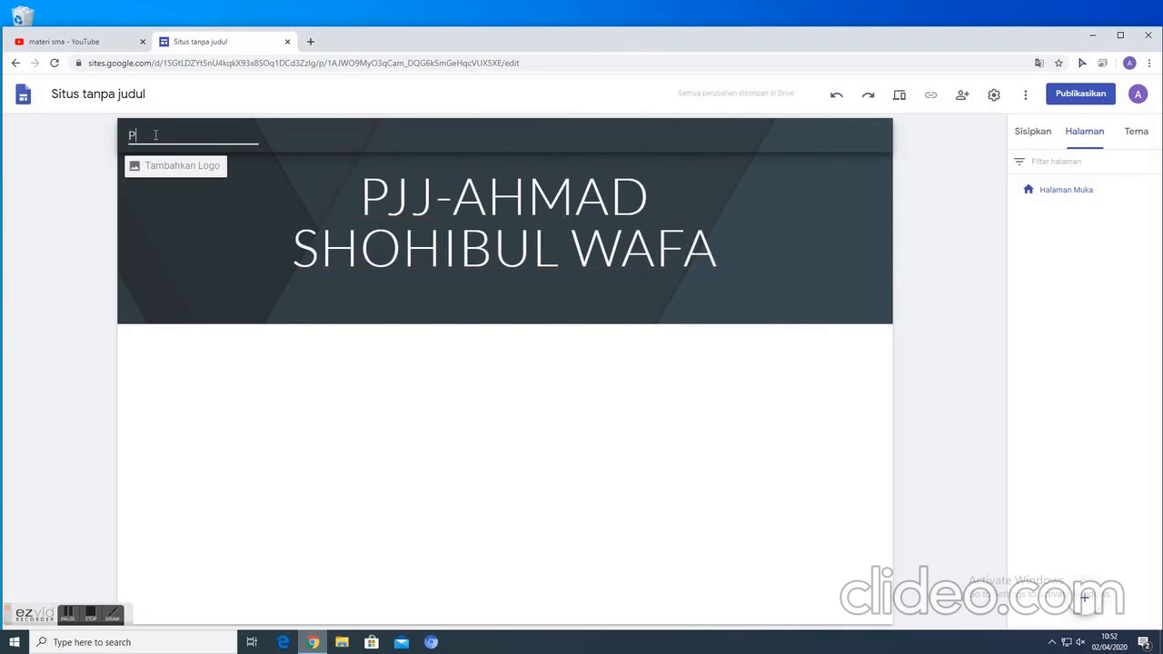
{"action": "type", "text": "JJ aHMAD"}
{"action": "key", "text": "BackSpace"}
{"action": "key", "text": "BackSpace"}
{"action": "key", "text": "BackSpace"}
{"action": "key", "text": "BackSpace"}
{"action": "type", "text": "ahmad Shohibul Wafa"}
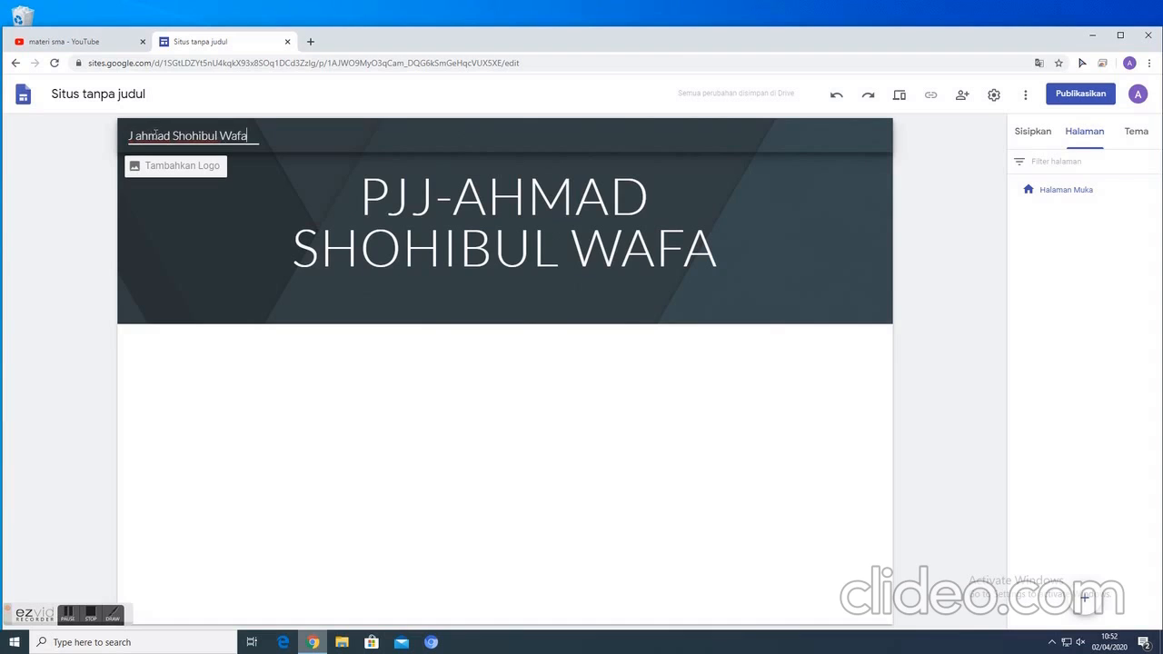
{"action": "key", "text": "Return"}
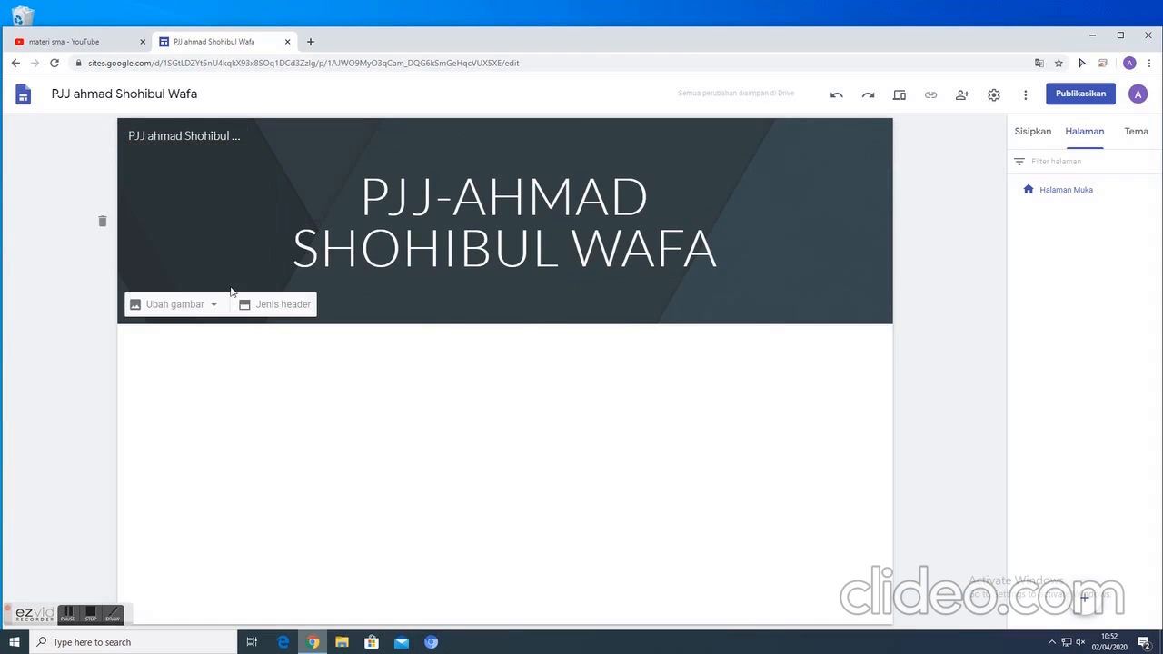
- Try the Khusus judul, Spanduk besar and Sampul header types, and return the header to Spanduk
{"action": "left_click", "coordinate": [282, 306]}
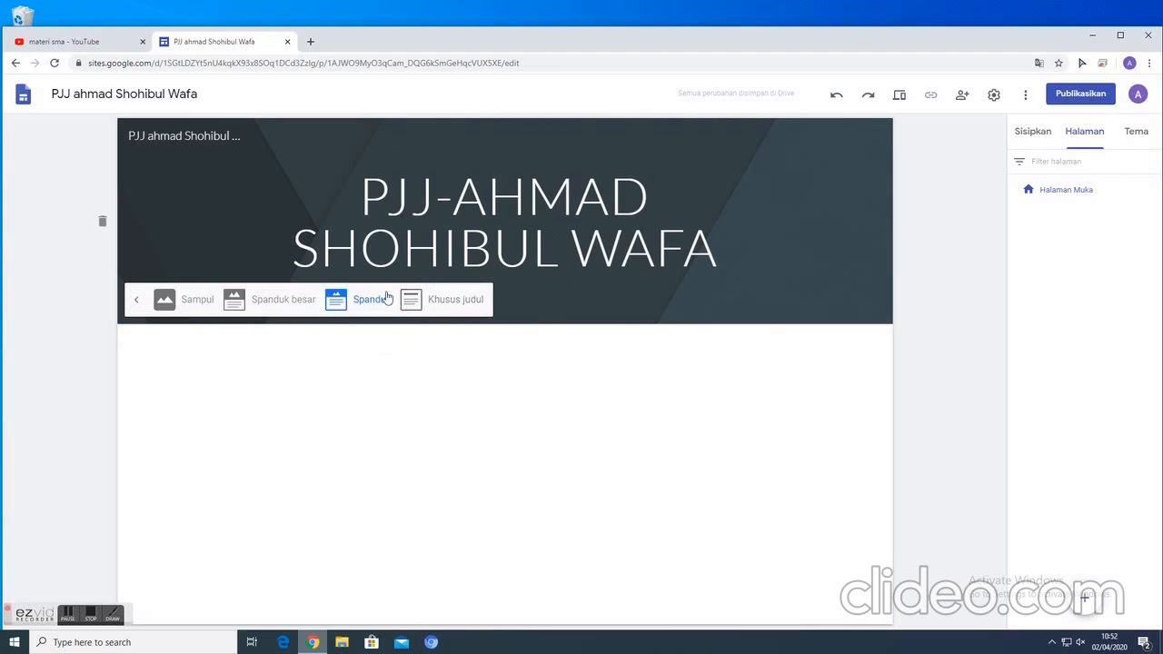
{"action": "left_click", "coordinate": [442, 303]}
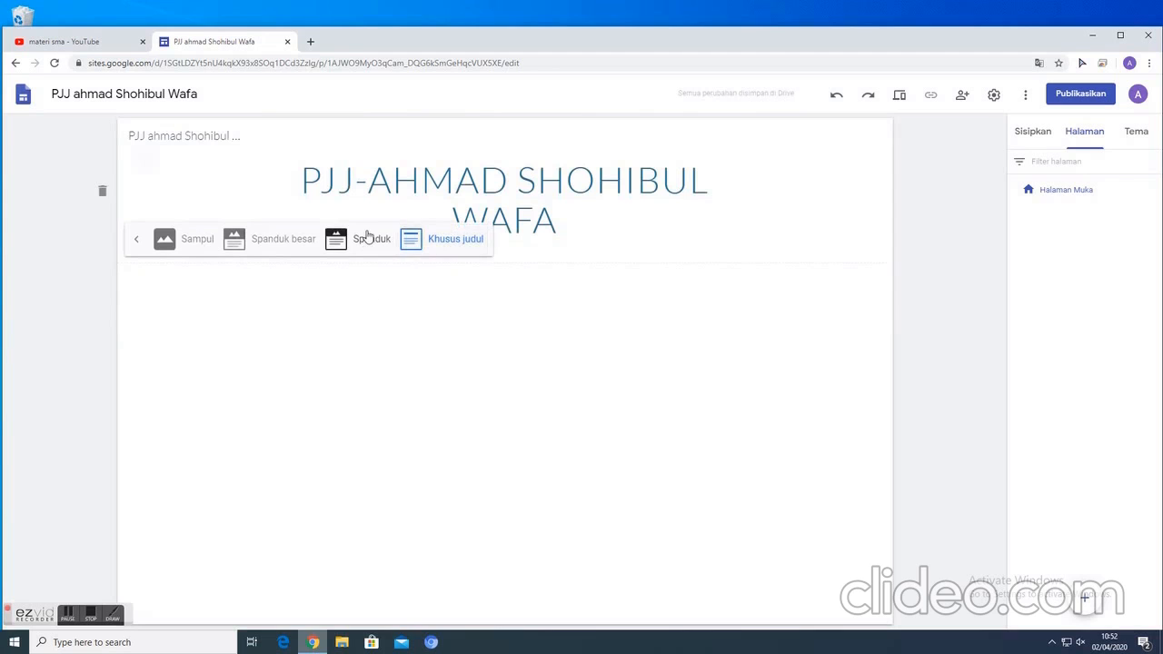
{"action": "left_click", "coordinate": [368, 244]}
{"action": "left_click", "coordinate": [283, 296]}
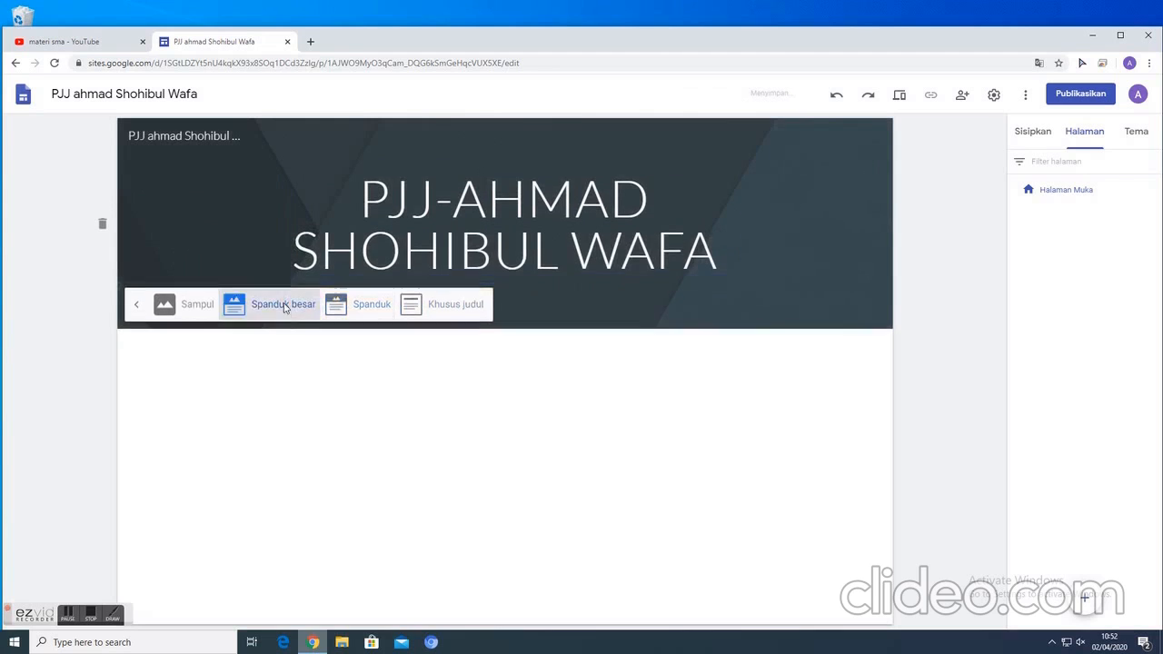
{"action": "left_click", "coordinate": [191, 411]}
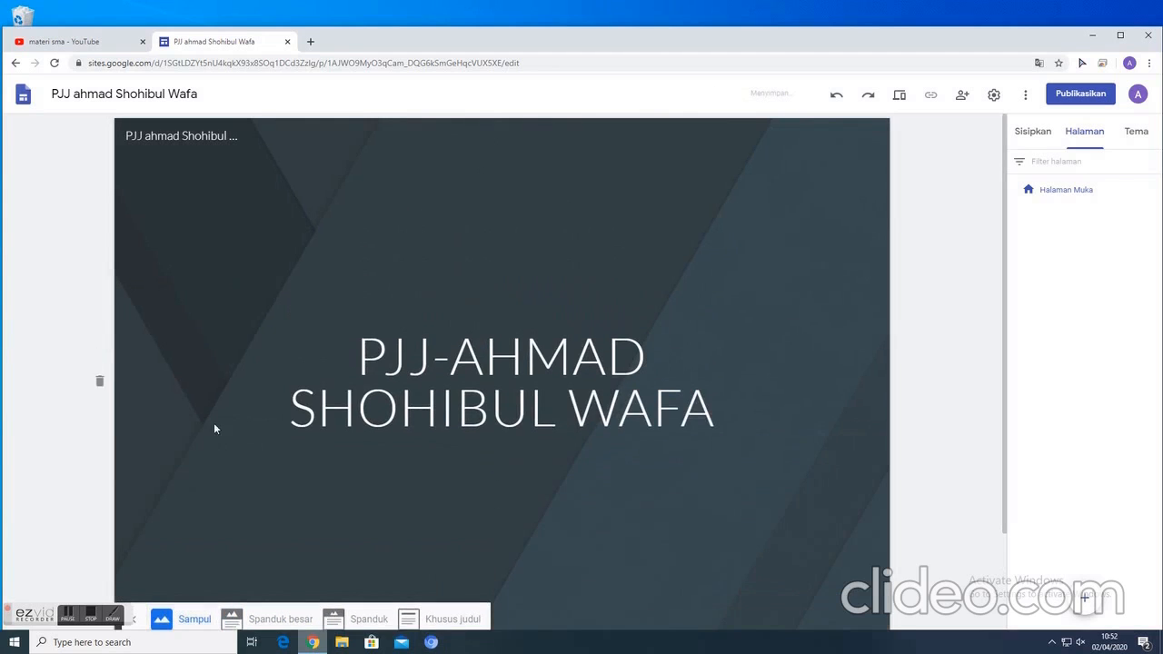
{"action": "left_click", "coordinate": [363, 619]}
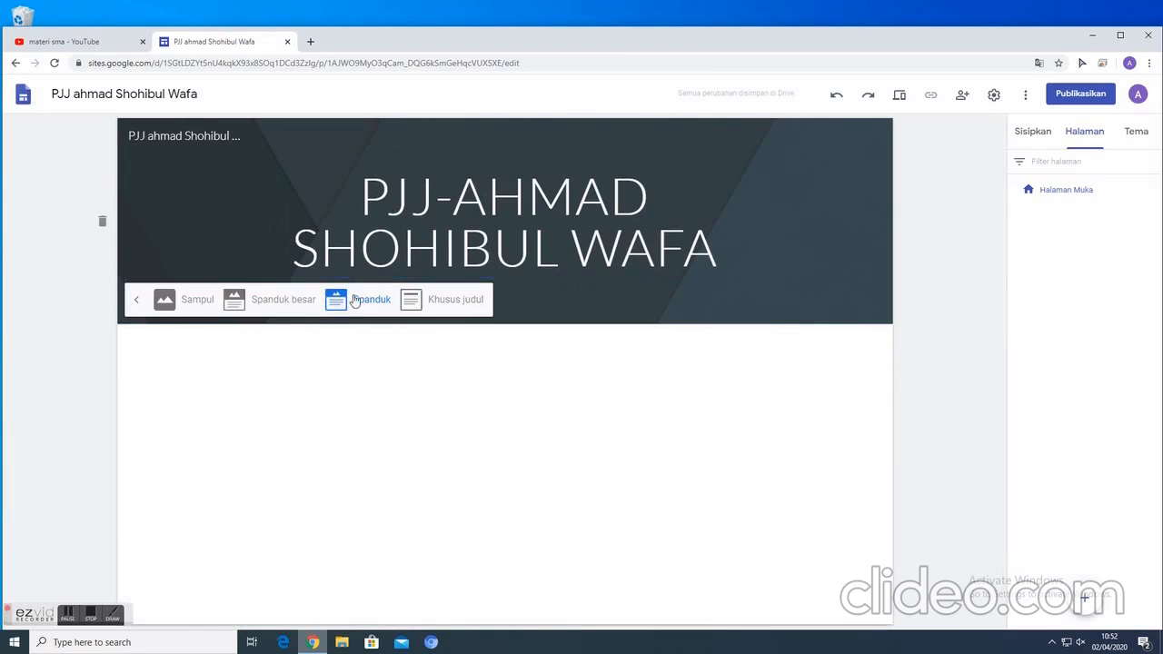
{"action": "left_click", "coordinate": [139, 308]}
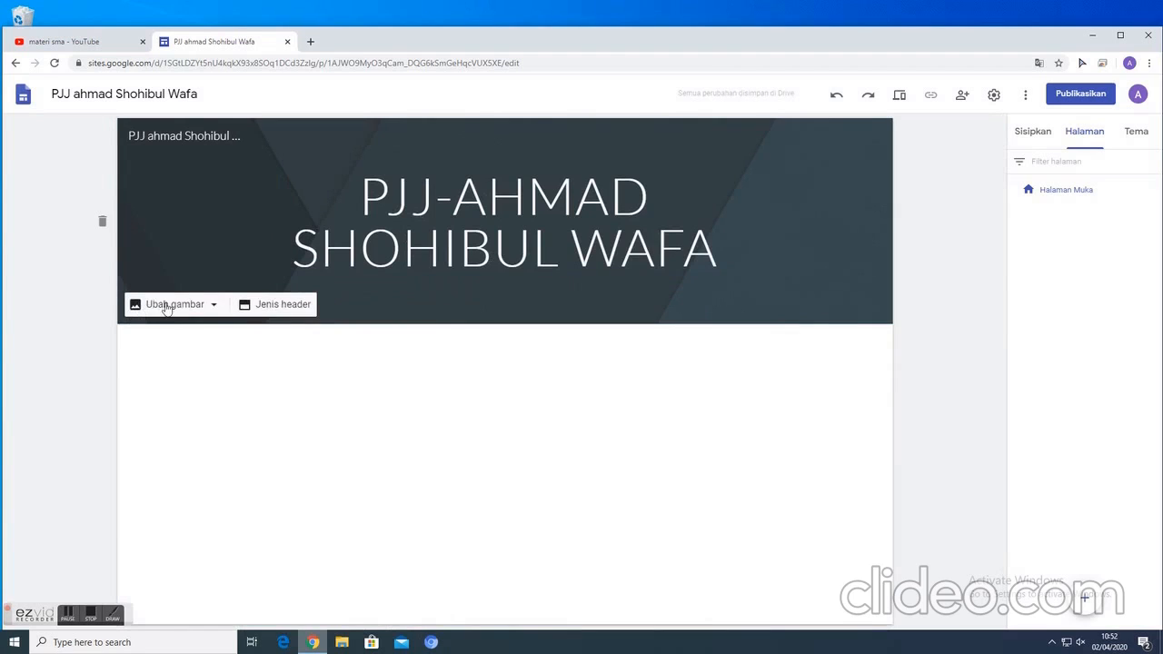
- Browse the header image gallery, then run a Google image search for "math" as the new header background
{"action": "left_click", "coordinate": [210, 306]}
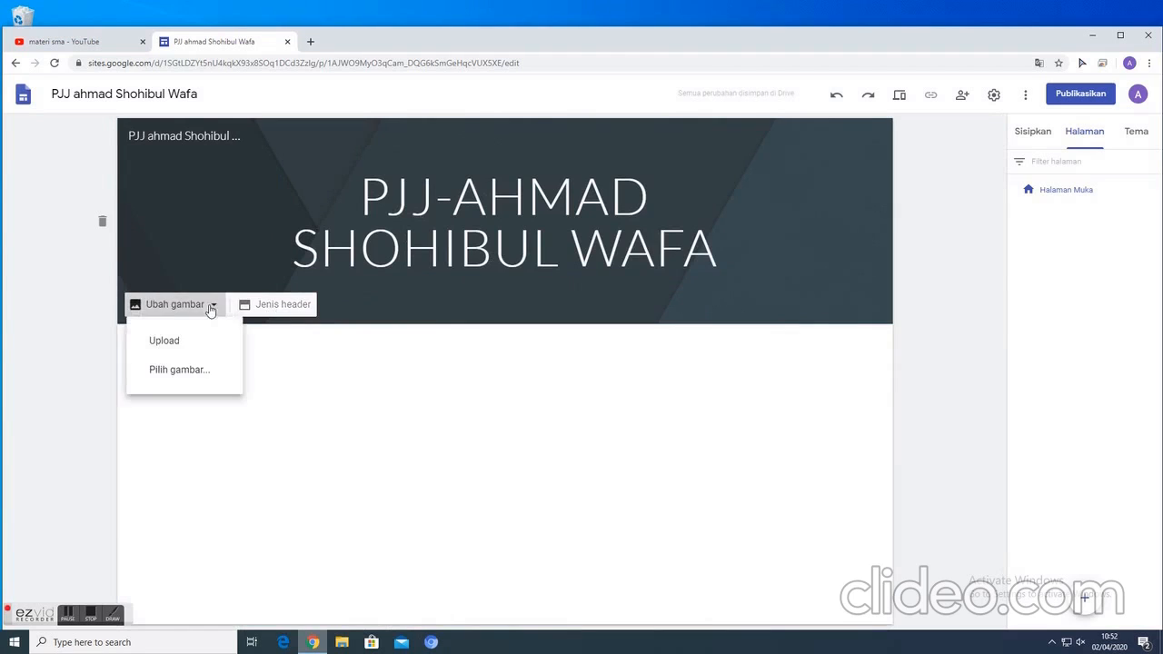
{"action": "left_click", "coordinate": [175, 373]}
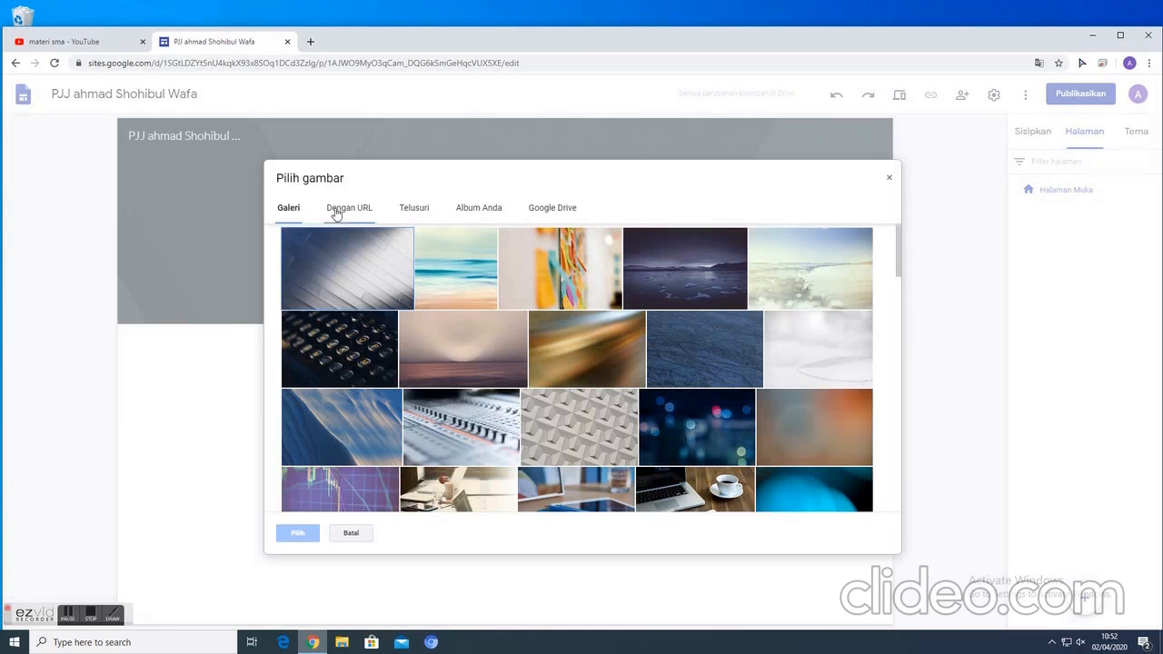
{"action": "scroll", "coordinate": [574, 372], "scroll_direction": "down", "scroll_amount": 20}
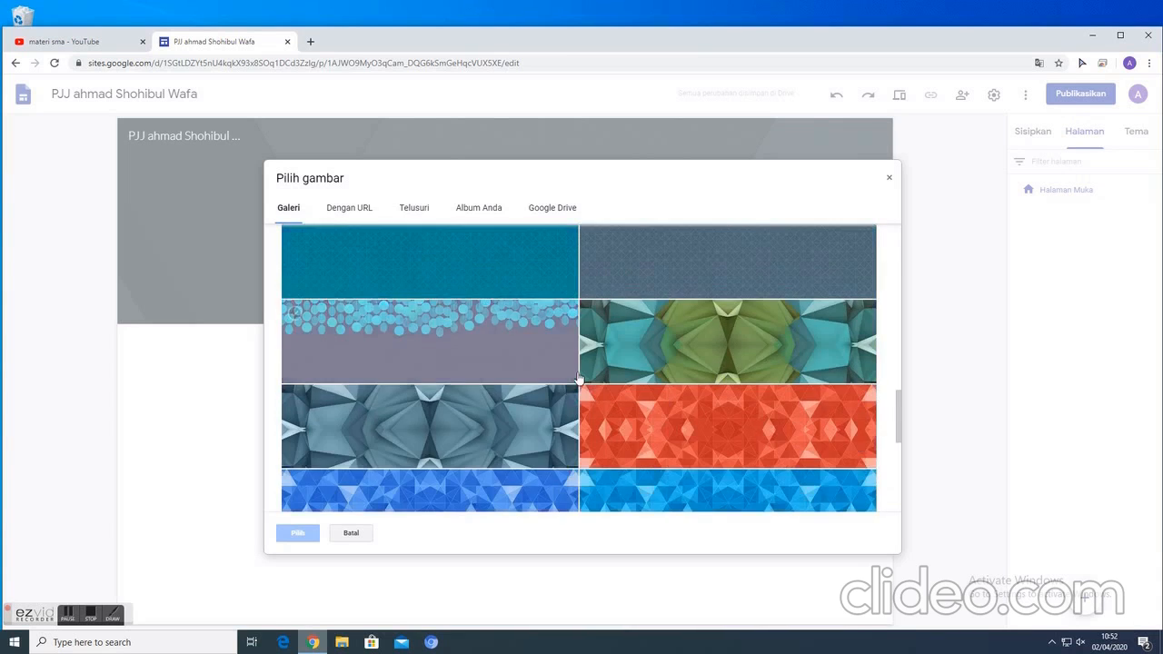
{"action": "scroll", "coordinate": [578, 380], "scroll_direction": "up", "scroll_amount": 20}
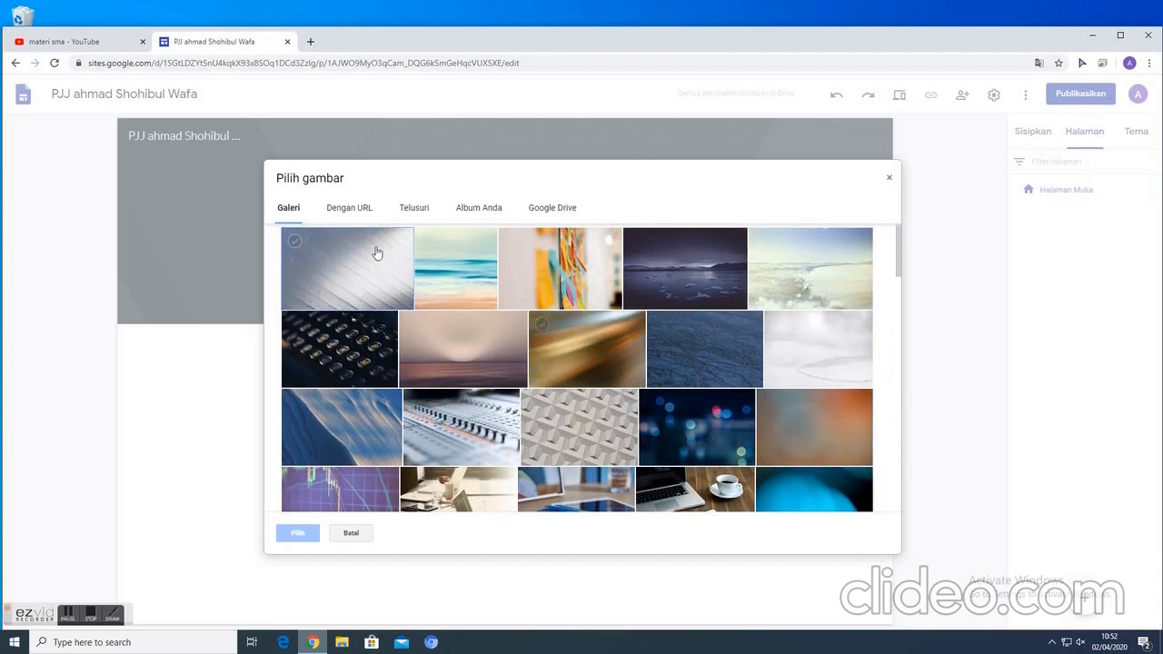
{"action": "left_click", "coordinate": [361, 213]}
{"action": "left_click", "coordinate": [421, 212]}
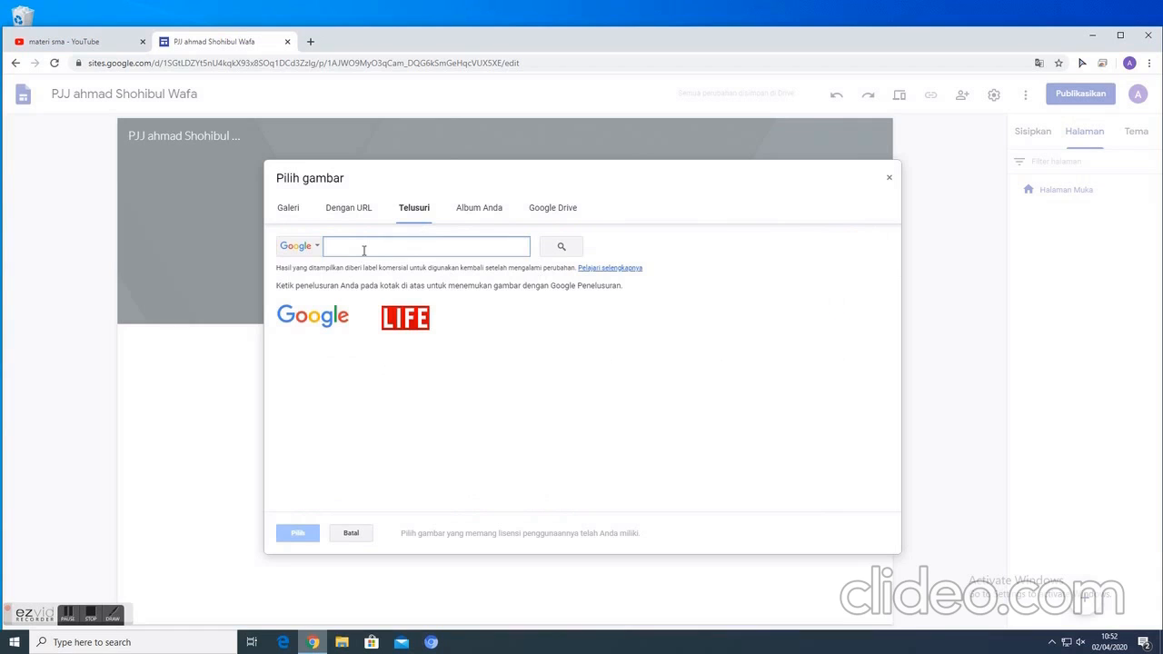
{"action": "type", "text": "math"}
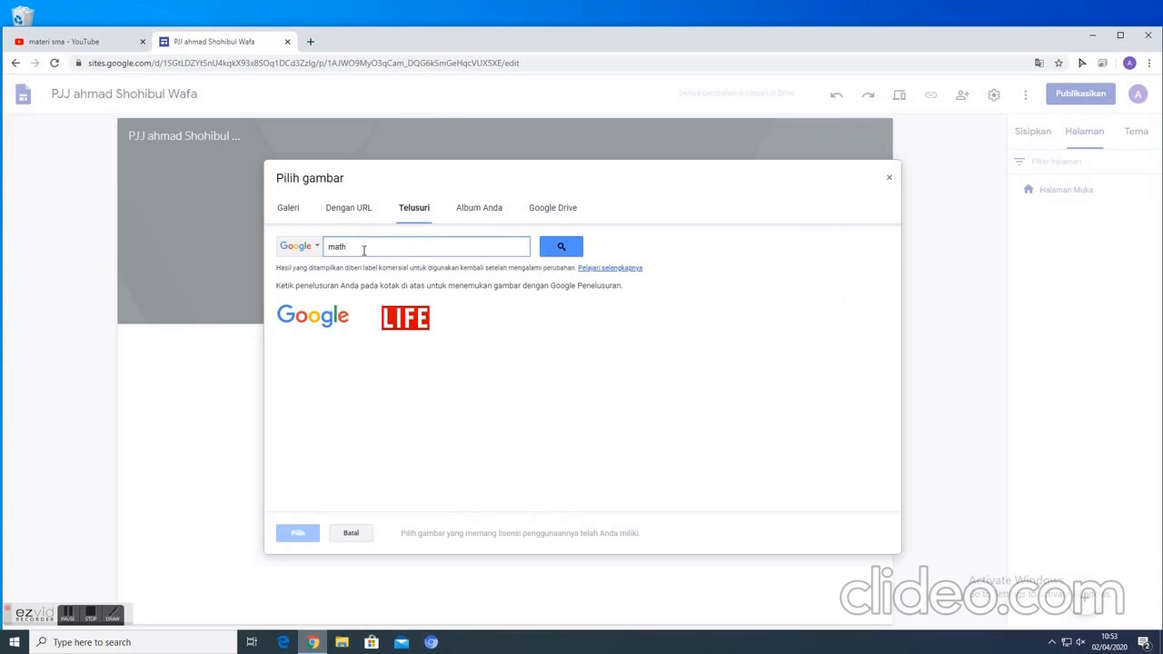
{"action": "left_click", "coordinate": [564, 246]}
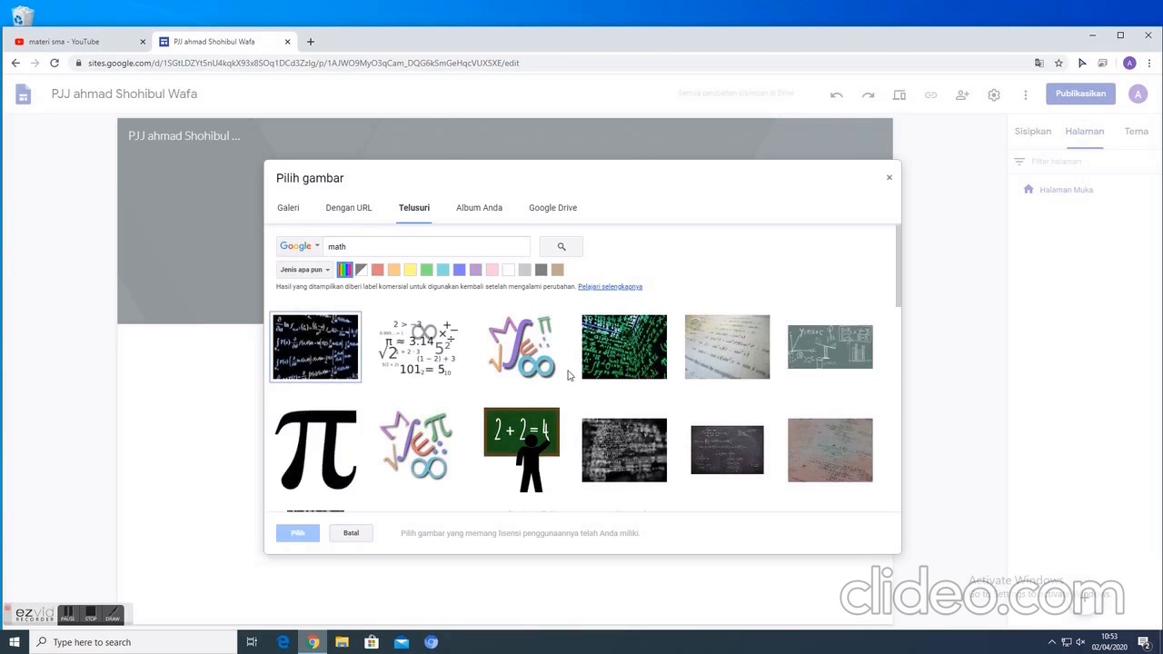
- Set the green "Math Symbols Blackboard" picture from the search results as the header image
{"action": "scroll", "coordinate": [650, 337], "scroll_direction": "down", "scroll_amount": 3}
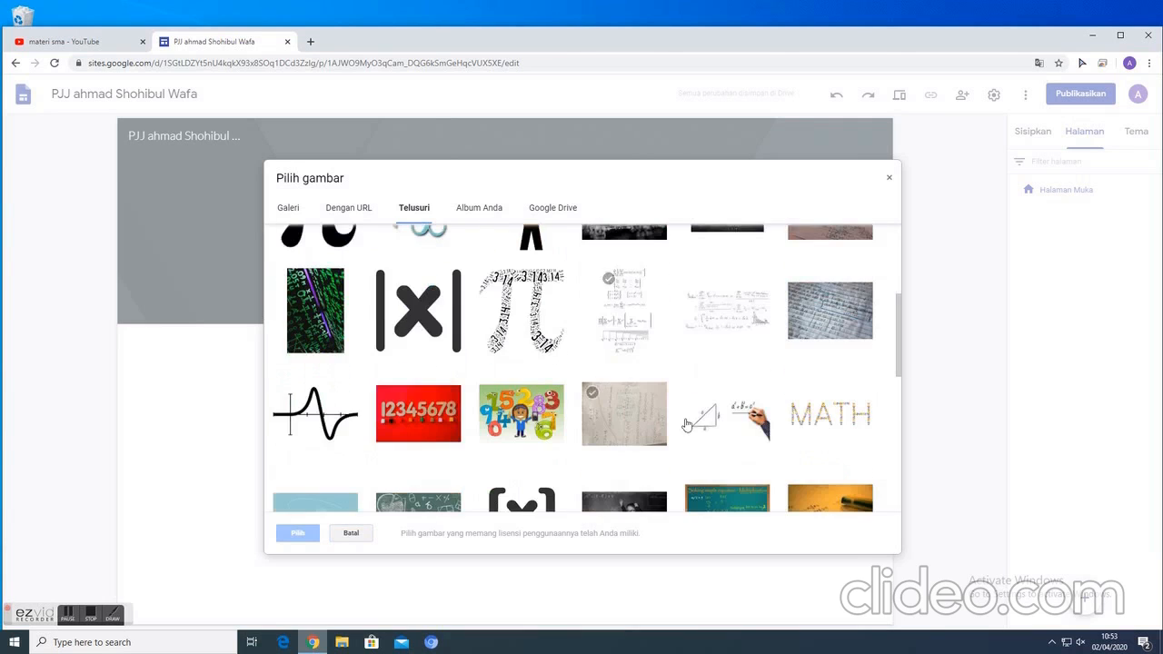
{"action": "scroll", "coordinate": [774, 462], "scroll_direction": "down", "scroll_amount": 2}
{"action": "scroll", "coordinate": [779, 454], "scroll_direction": "down", "scroll_amount": 1}
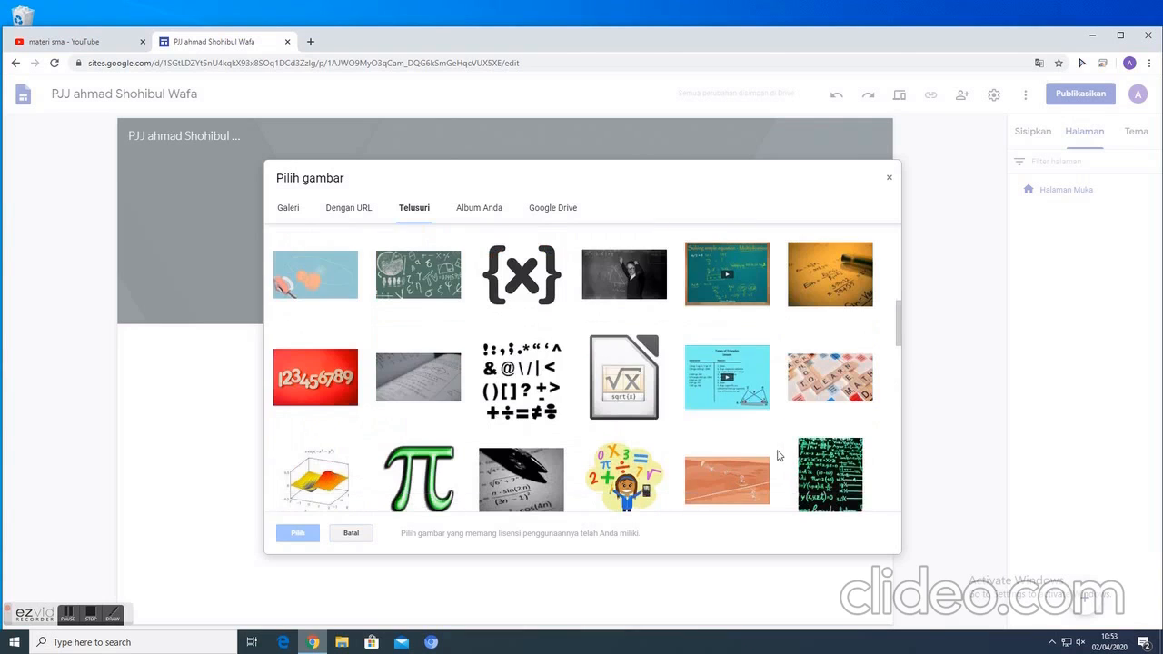
{"action": "left_click", "coordinate": [414, 283]}
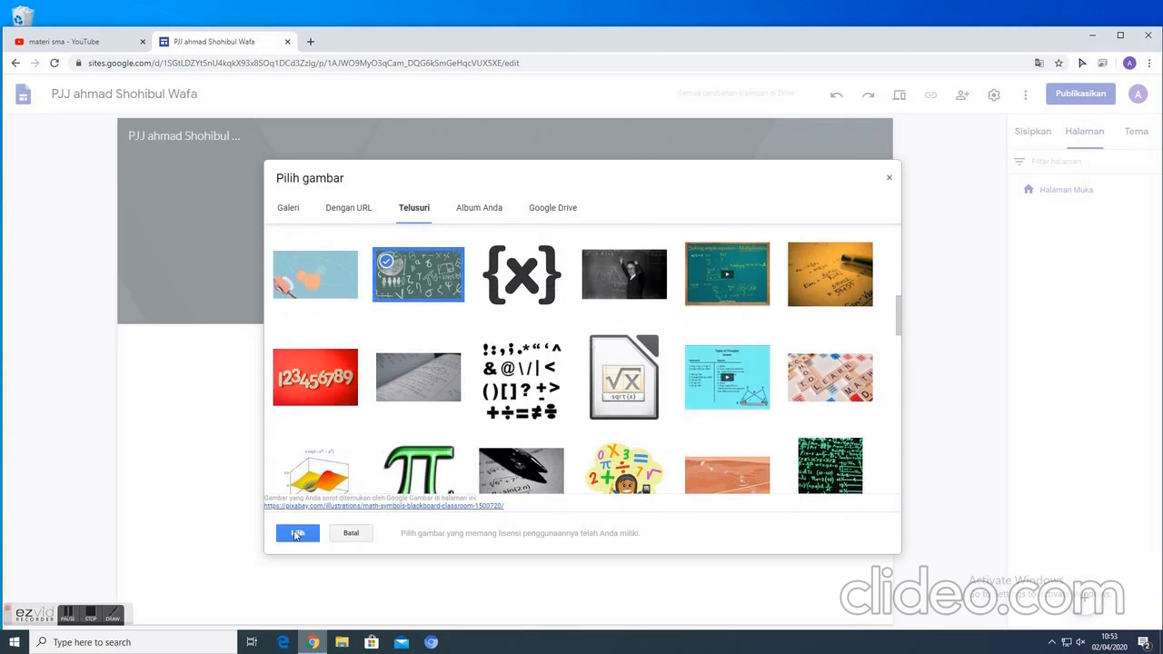
{"action": "left_click", "coordinate": [297, 534]}
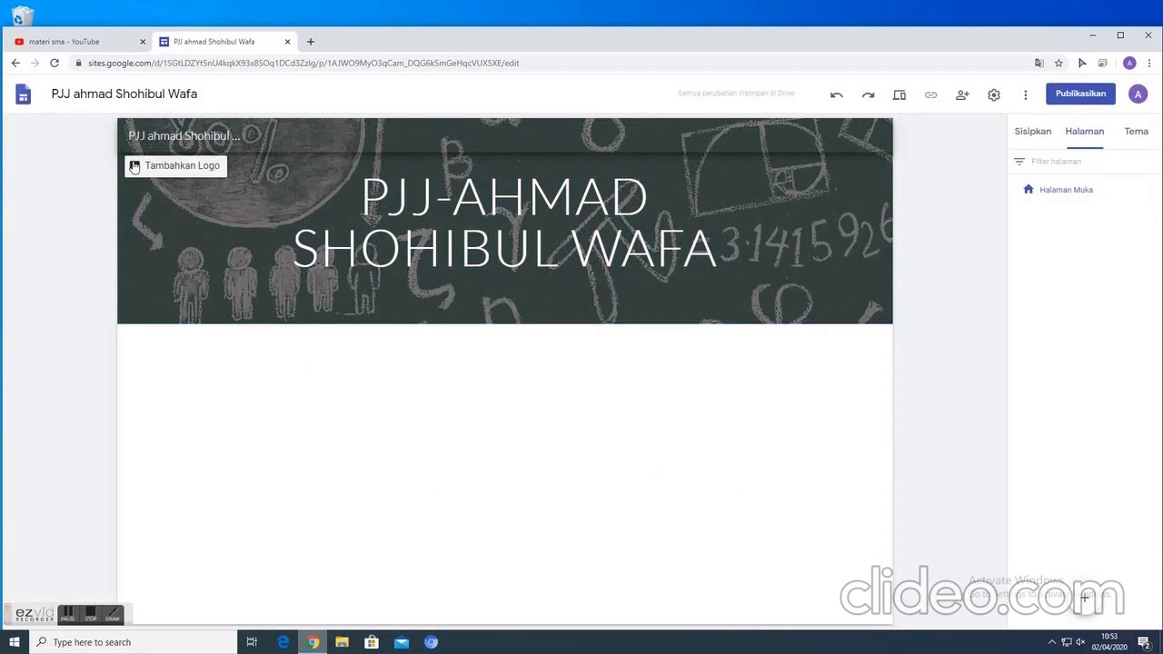
- Start adding a site logo and search Google images for "matematika"
{"action": "left_click", "coordinate": [178, 166]}
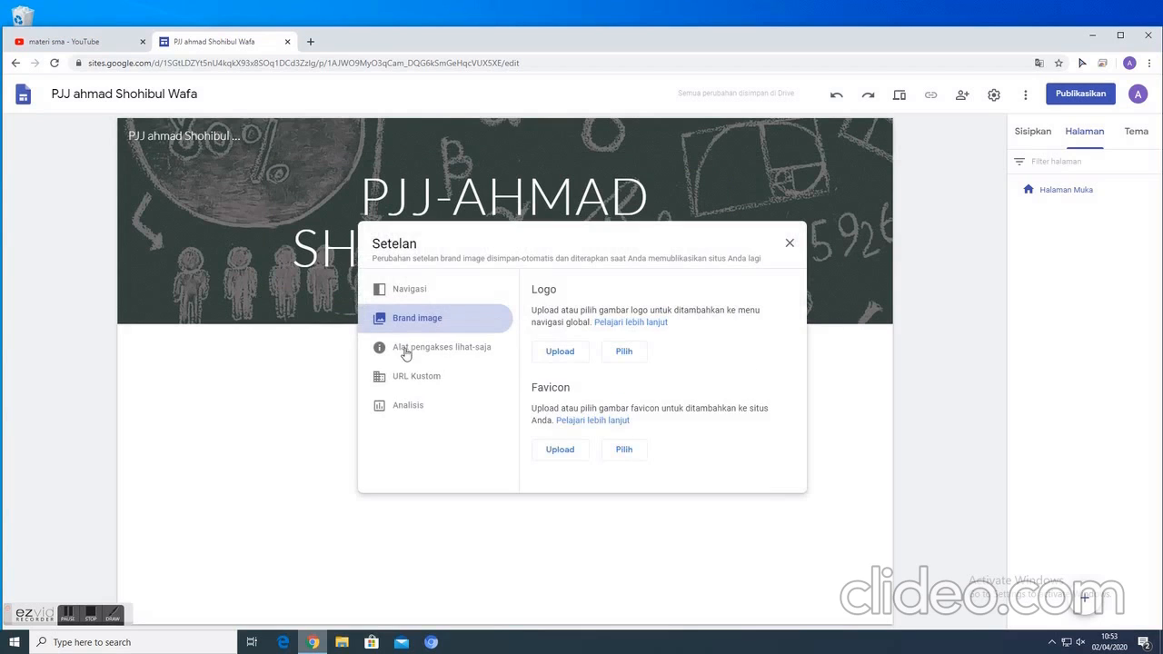
{"action": "left_click", "coordinate": [634, 356]}
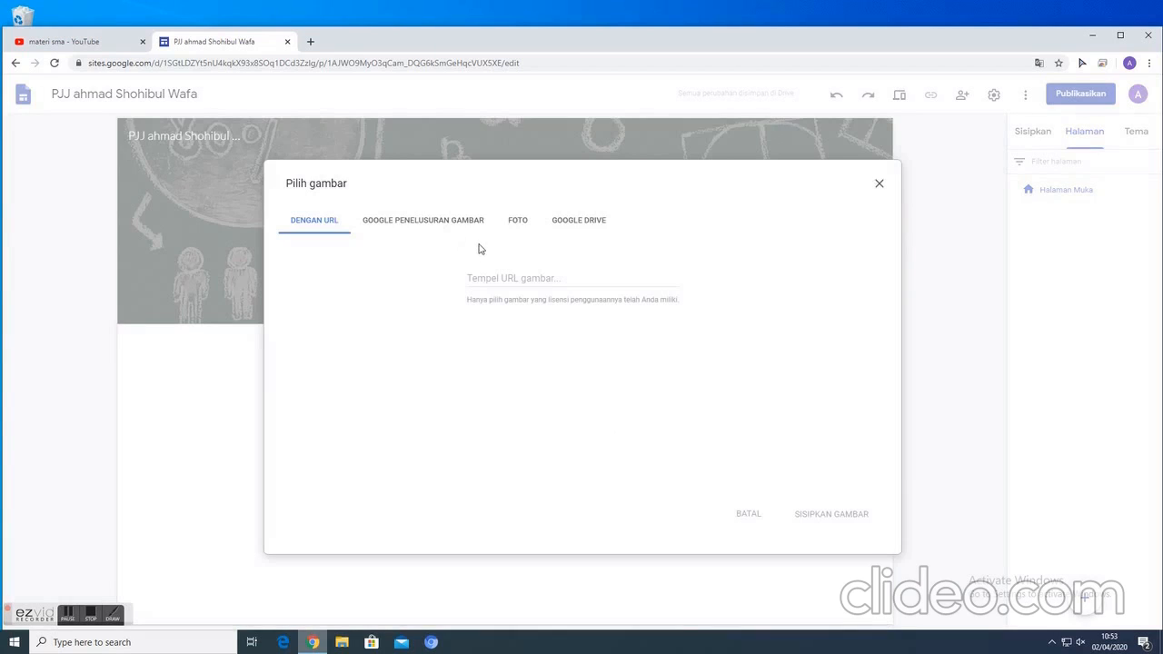
{"action": "left_click", "coordinate": [456, 229]}
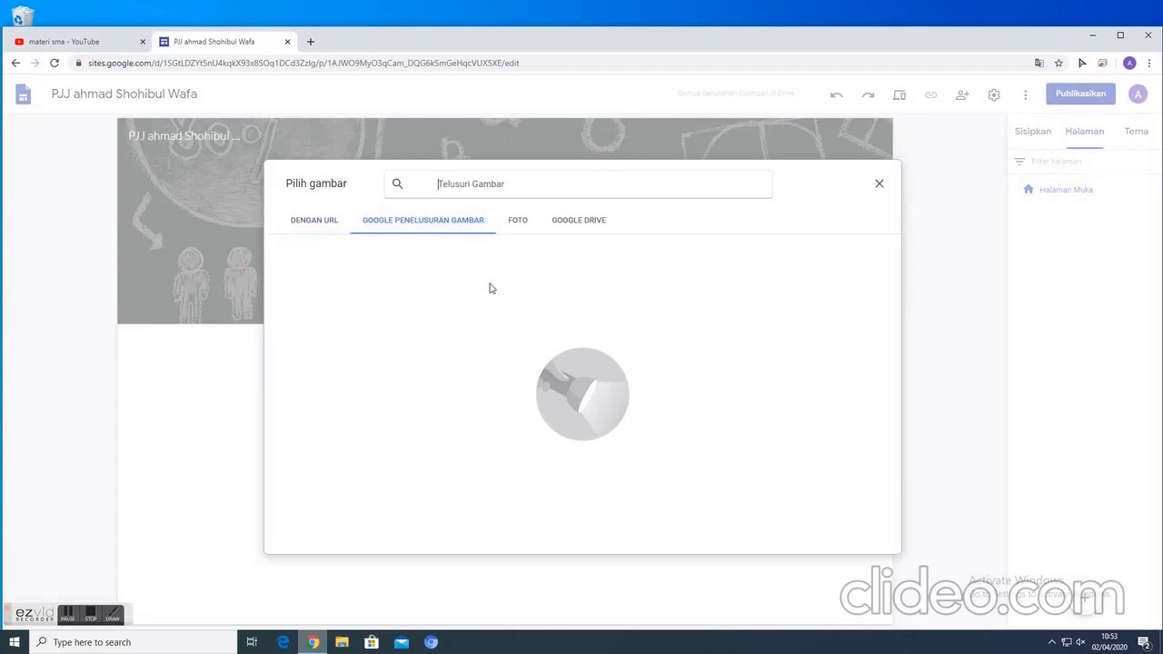
{"action": "type", "text": "mat"}
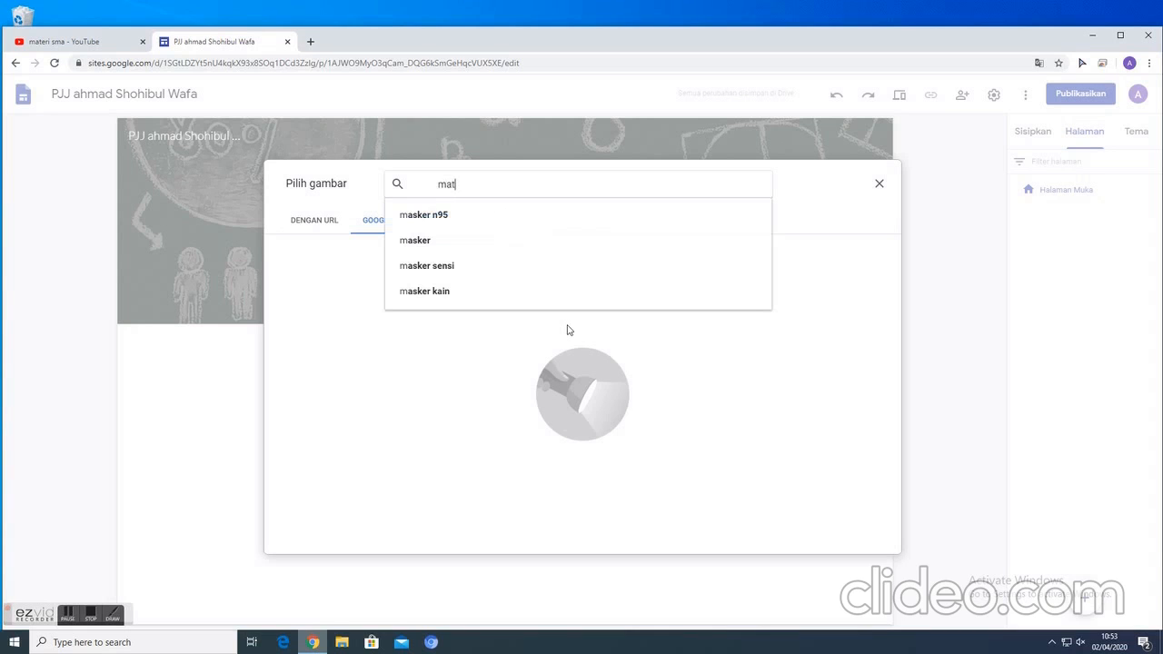
{"action": "type", "text": "ematika"}
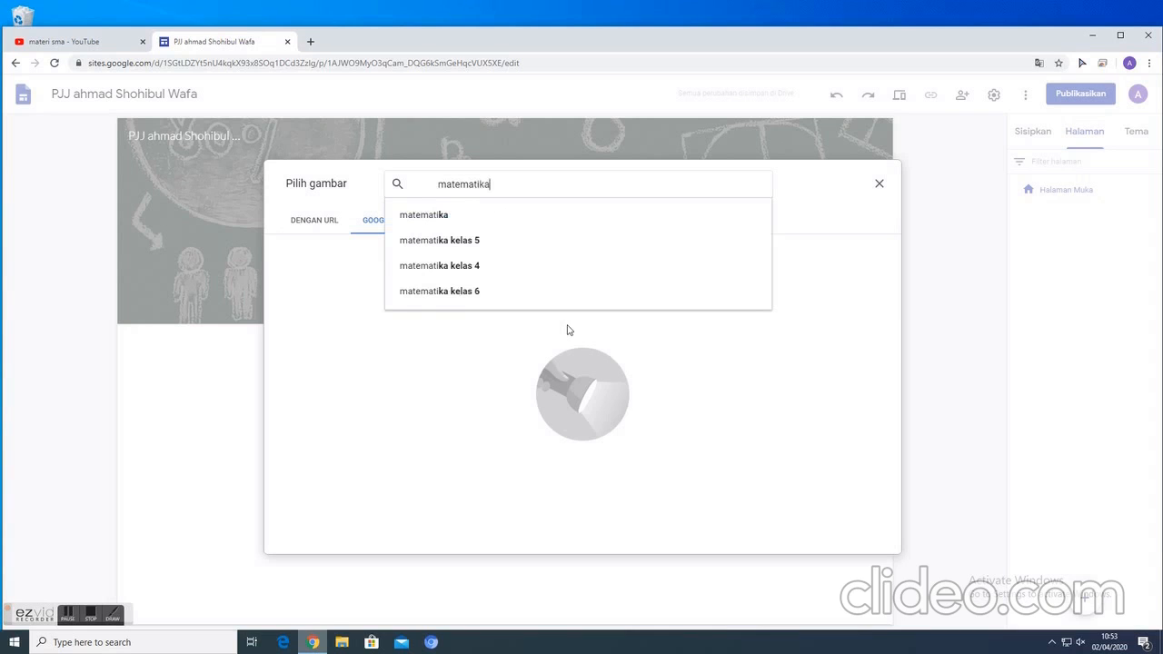
{"action": "key", "text": "Return"}
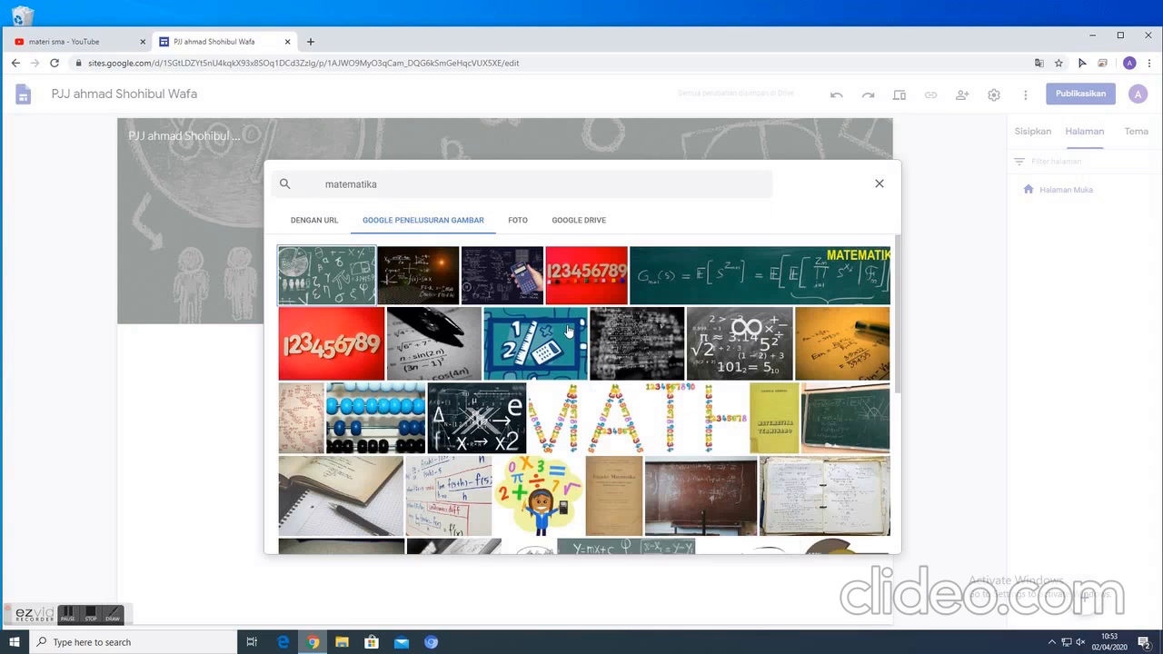
- Insert the green square-root-of-x picture from the results as the site logo and close the settings
{"action": "scroll", "coordinate": [680, 372], "scroll_direction": "down", "scroll_amount": 2}
{"action": "scroll", "coordinate": [680, 372], "scroll_direction": "down", "scroll_amount": 5}
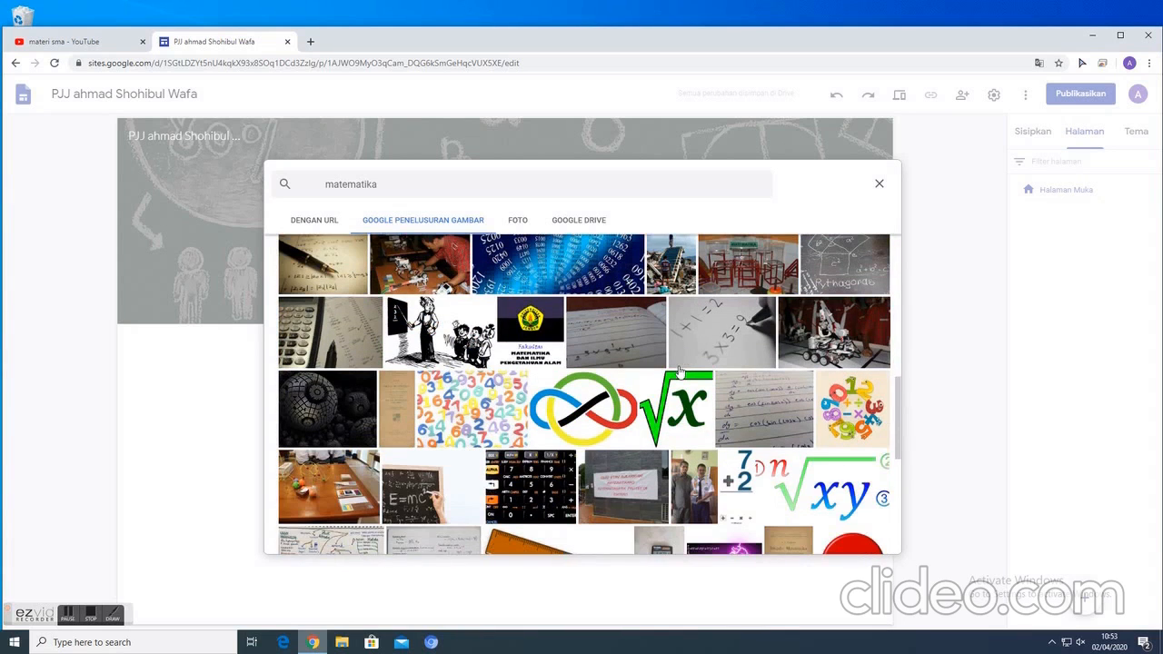
{"action": "scroll", "coordinate": [679, 371], "scroll_direction": "down", "scroll_amount": 4}
{"action": "scroll", "coordinate": [680, 372], "scroll_direction": "down", "scroll_amount": 5}
{"action": "scroll", "coordinate": [680, 371], "scroll_direction": "down", "scroll_amount": 5}
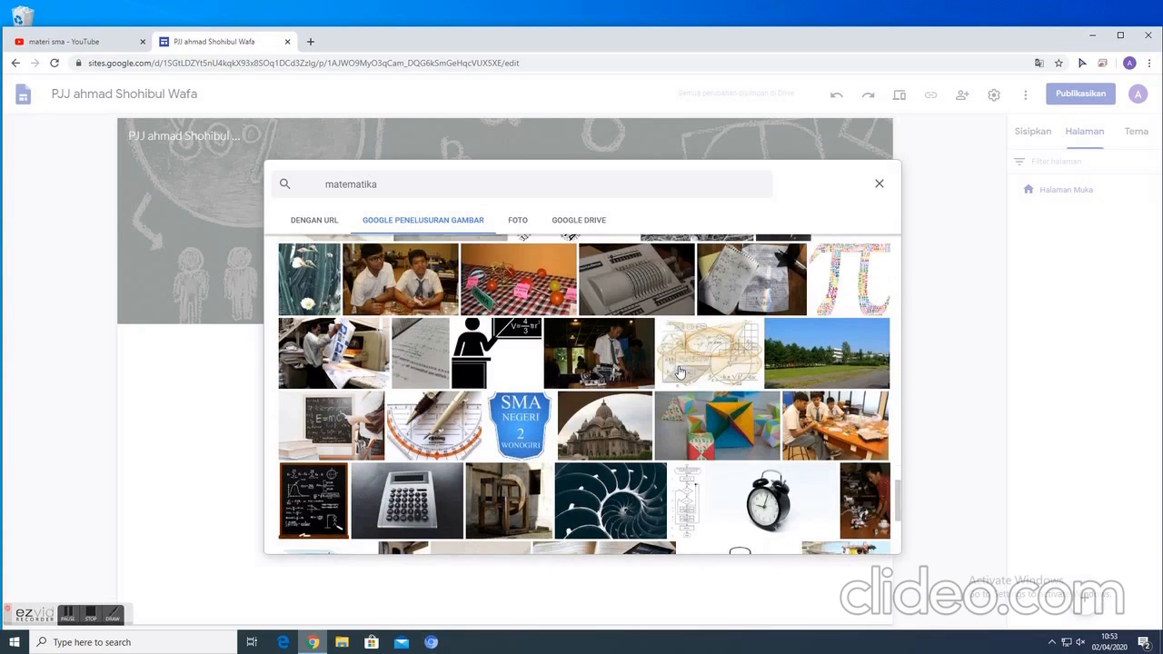
{"action": "scroll", "coordinate": [680, 372], "scroll_direction": "down", "scroll_amount": 2}
{"action": "scroll", "coordinate": [680, 372], "scroll_direction": "down", "scroll_amount": 3}
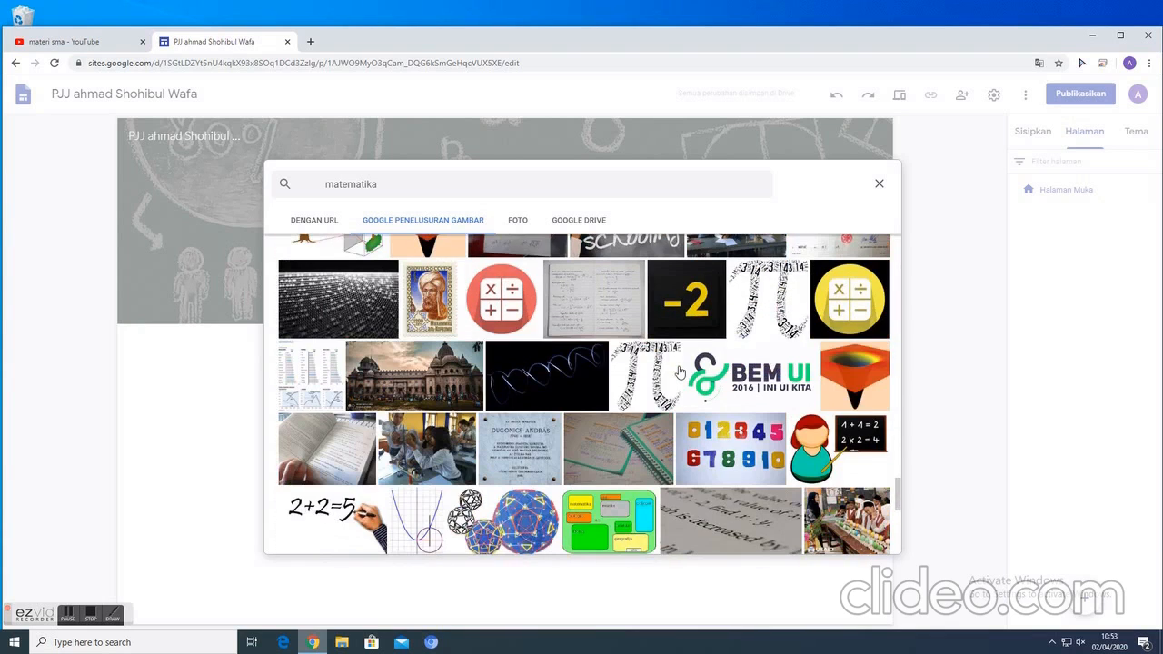
{"action": "scroll", "coordinate": [680, 371], "scroll_direction": "down", "scroll_amount": 3}
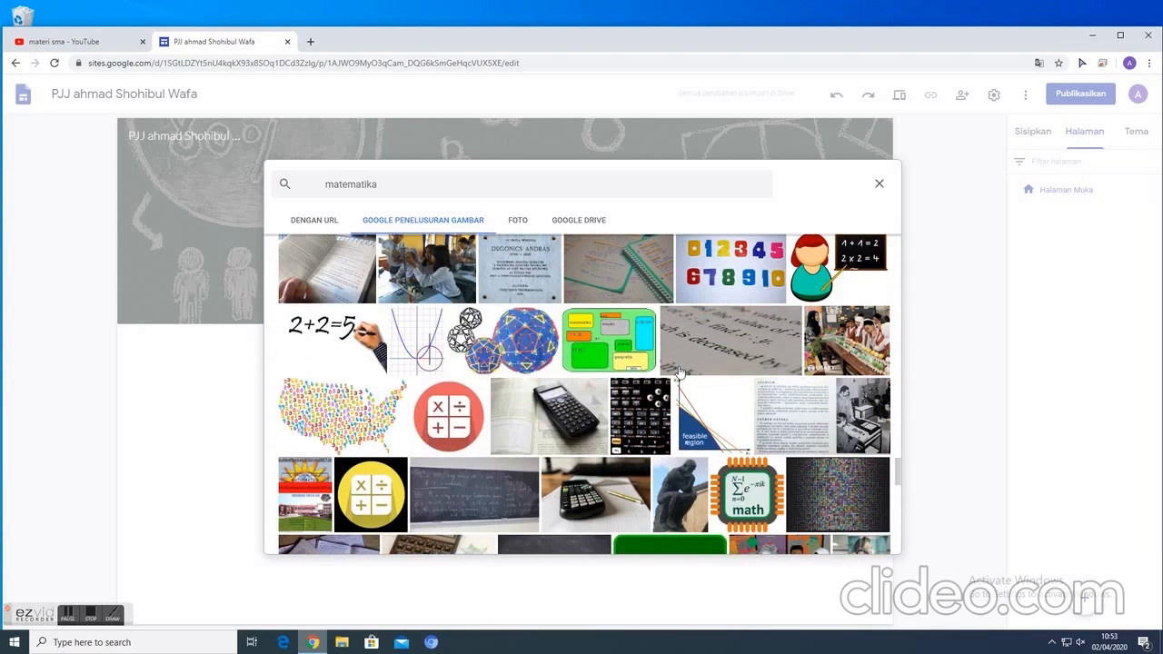
{"action": "scroll", "coordinate": [679, 372], "scroll_direction": "down", "scroll_amount": 4}
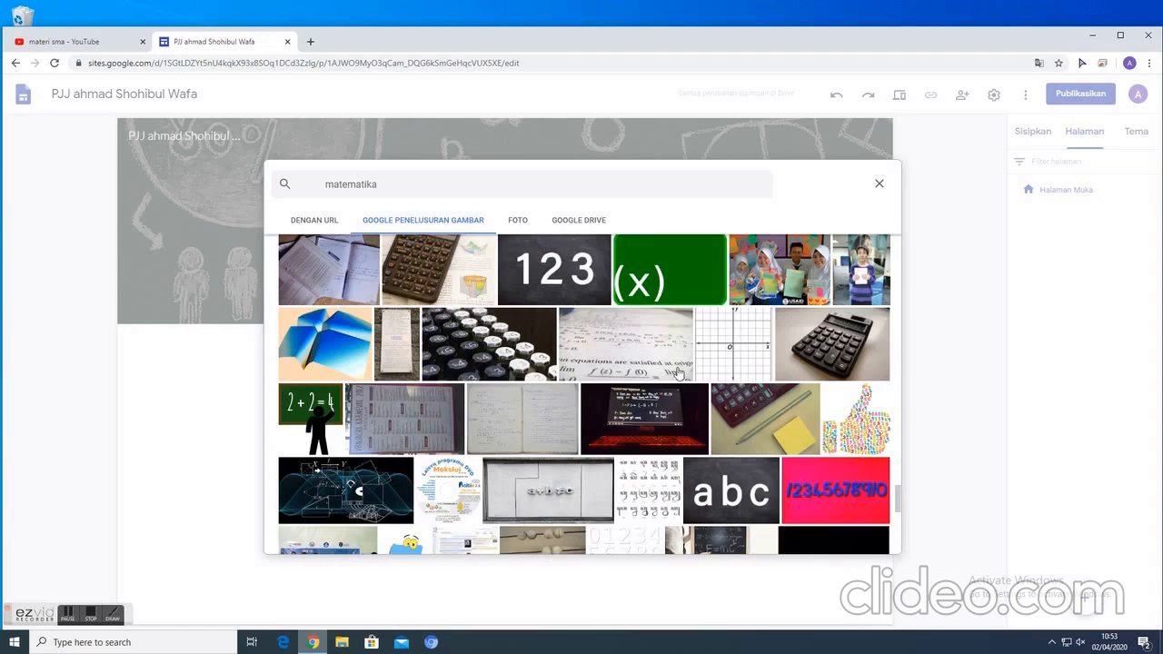
{"action": "scroll", "coordinate": [678, 373], "scroll_direction": "down", "scroll_amount": 4}
{"action": "scroll", "coordinate": [678, 373], "scroll_direction": "down", "scroll_amount": 12}
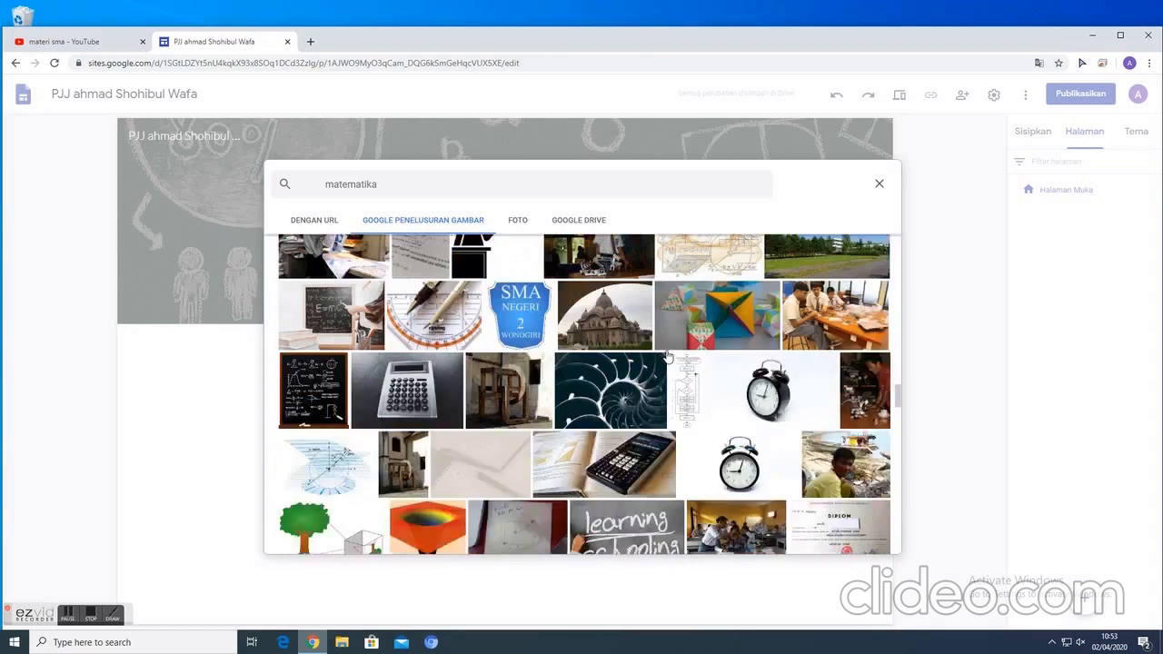
{"action": "scroll", "coordinate": [666, 357], "scroll_direction": "up", "scroll_amount": 2}
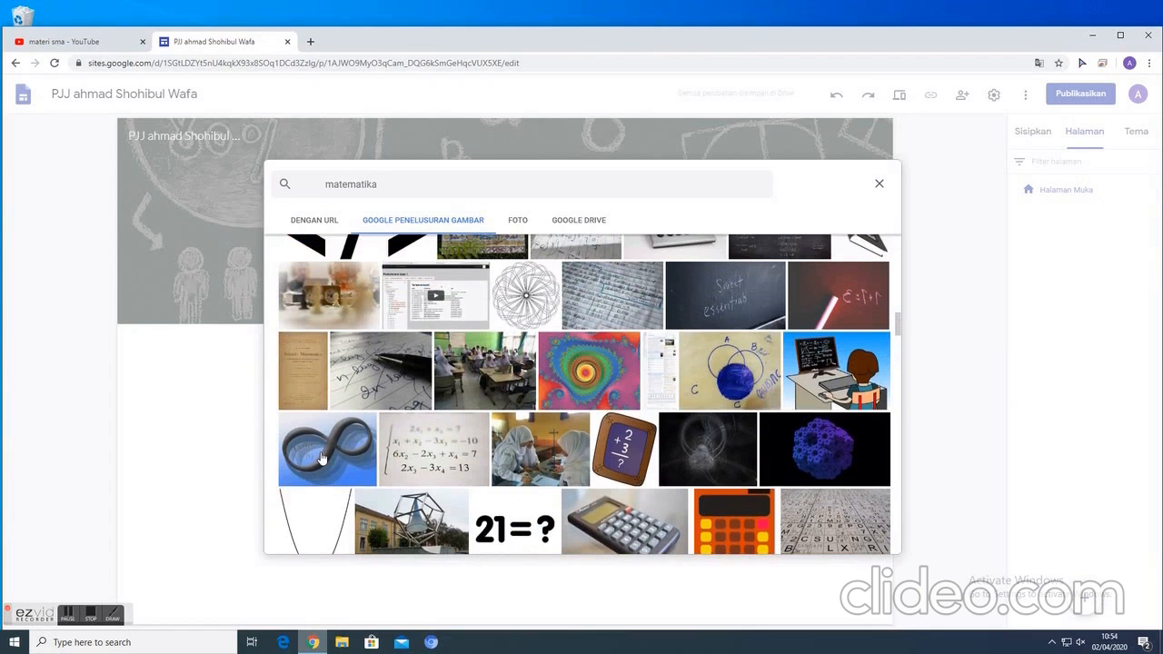
{"action": "scroll", "coordinate": [332, 454], "scroll_direction": "up", "scroll_amount": 5}
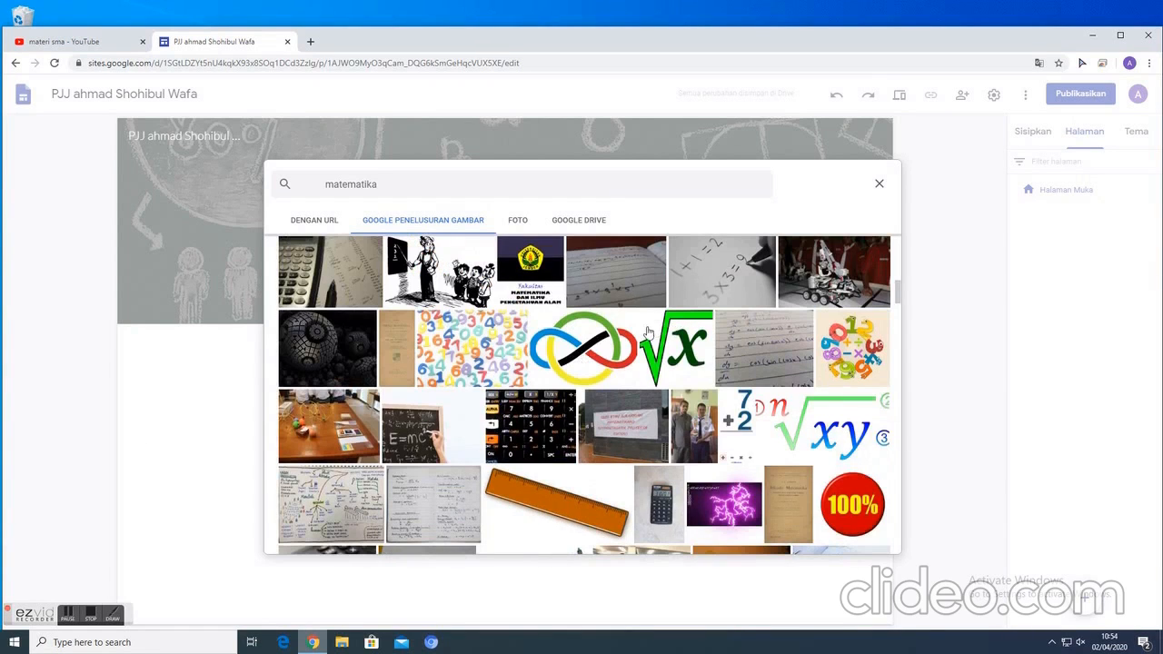
{"action": "scroll", "coordinate": [642, 337], "scroll_direction": "up", "scroll_amount": 3}
{"action": "scroll", "coordinate": [639, 338], "scroll_direction": "down", "scroll_amount": 2}
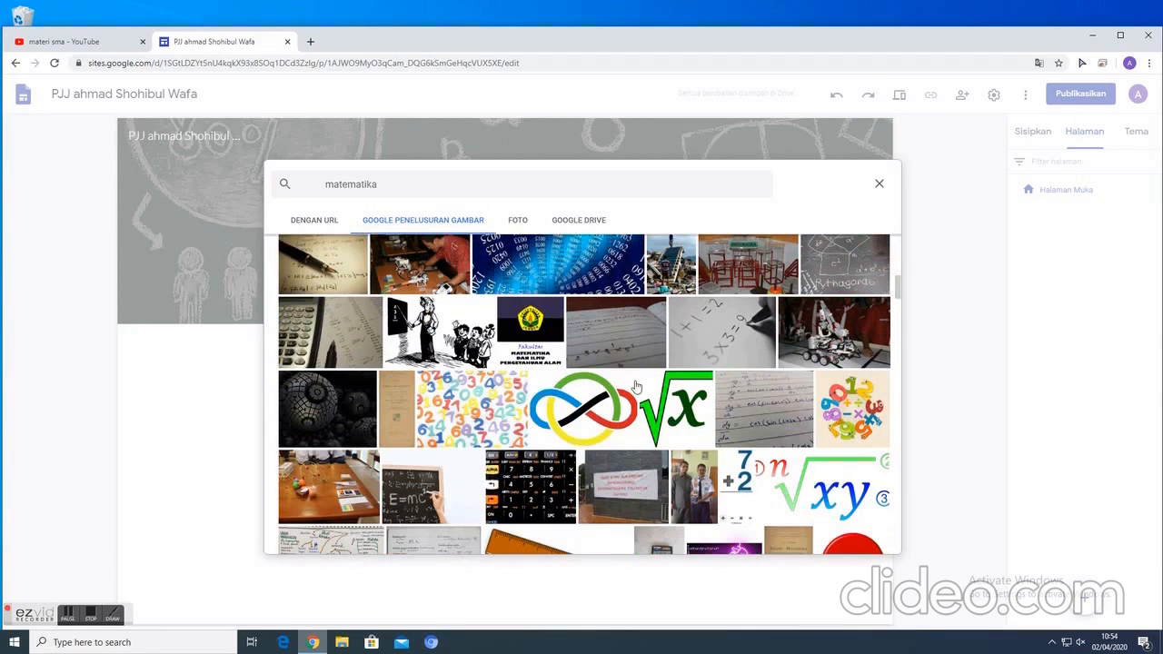
{"action": "left_click", "coordinate": [579, 406]}
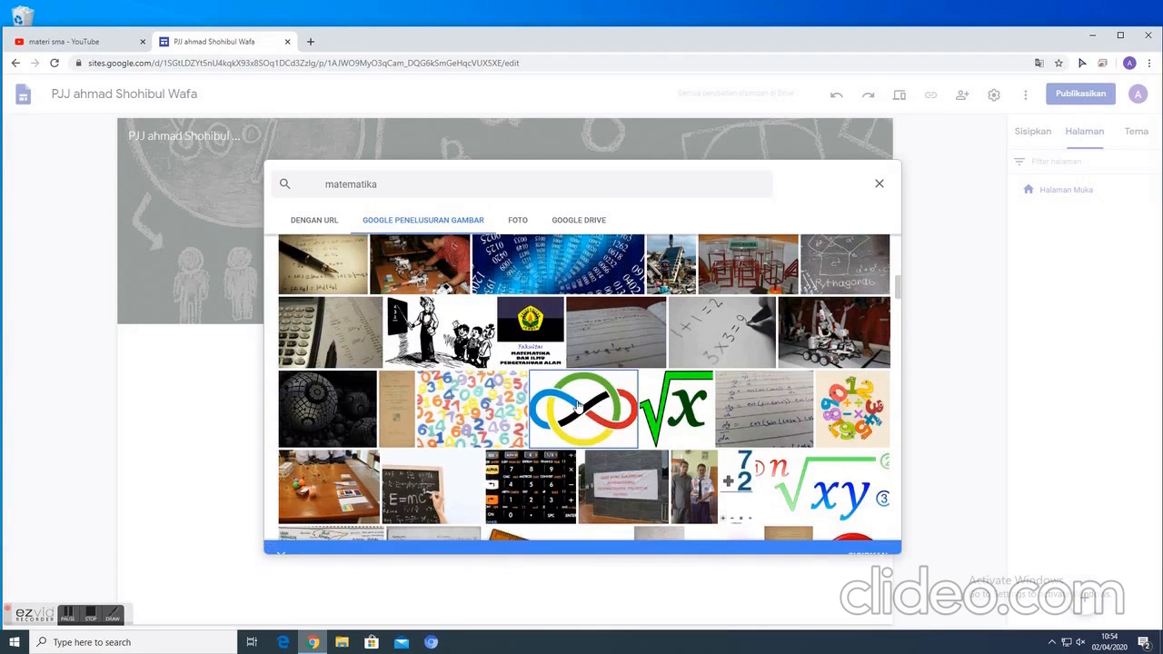
{"action": "left_click", "coordinate": [683, 429]}
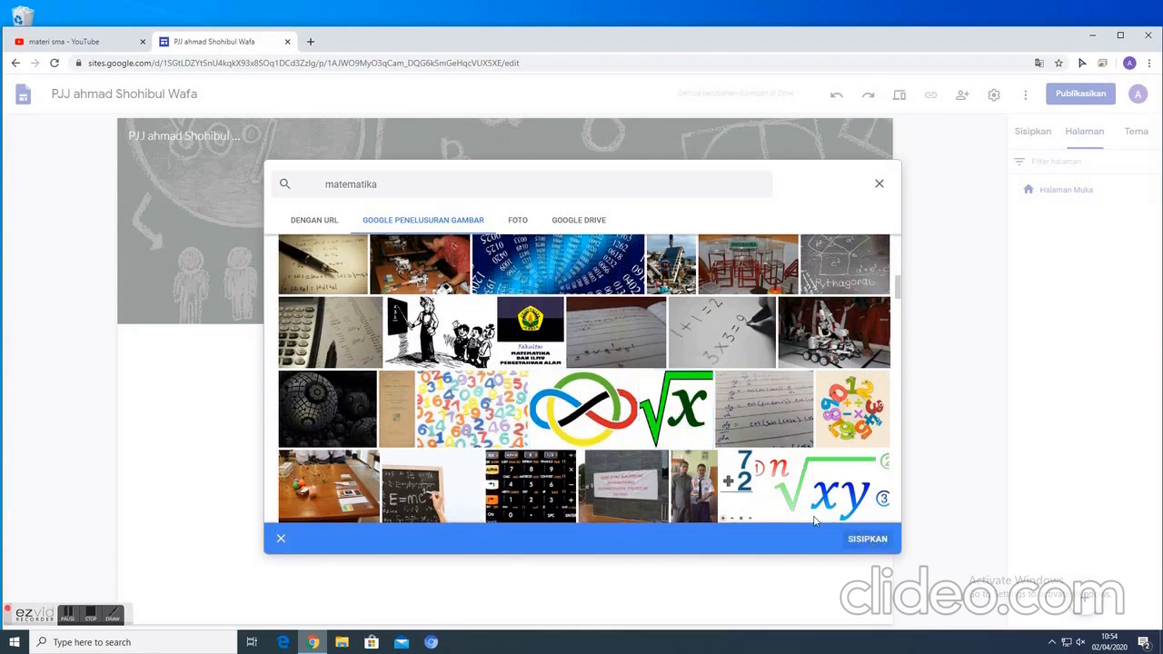
{"action": "left_click", "coordinate": [868, 539]}
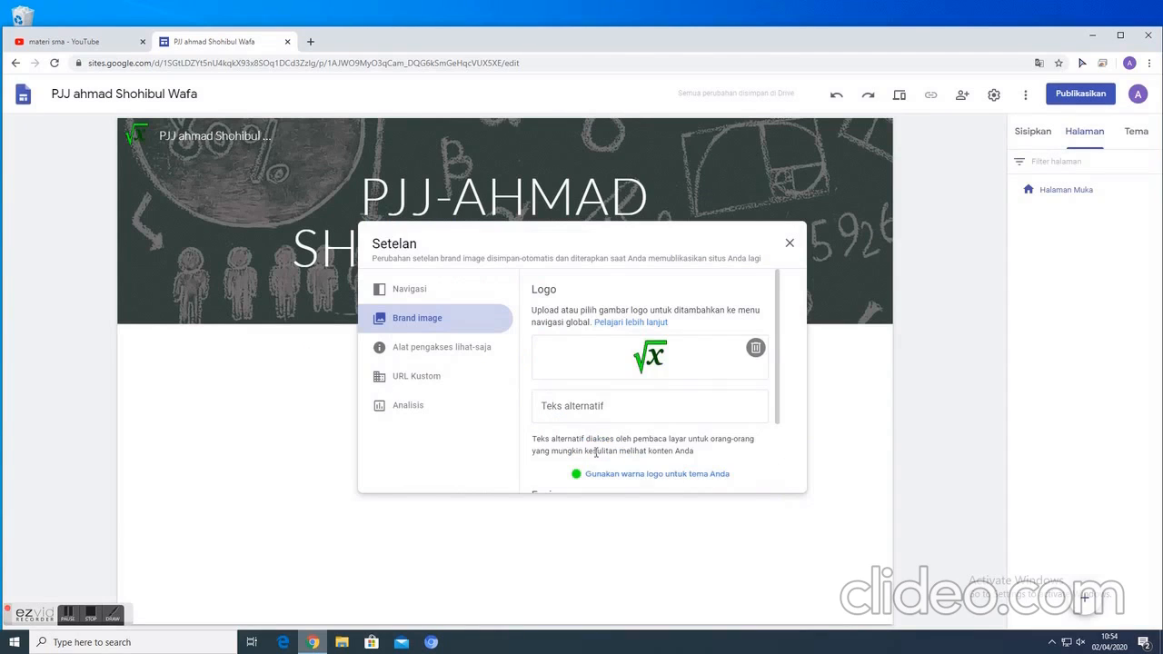
{"action": "scroll", "coordinate": [692, 374], "scroll_direction": "down", "scroll_amount": 2}
{"action": "scroll", "coordinate": [673, 418], "scroll_direction": "up", "scroll_amount": 2}
{"action": "left_click", "coordinate": [218, 379]}
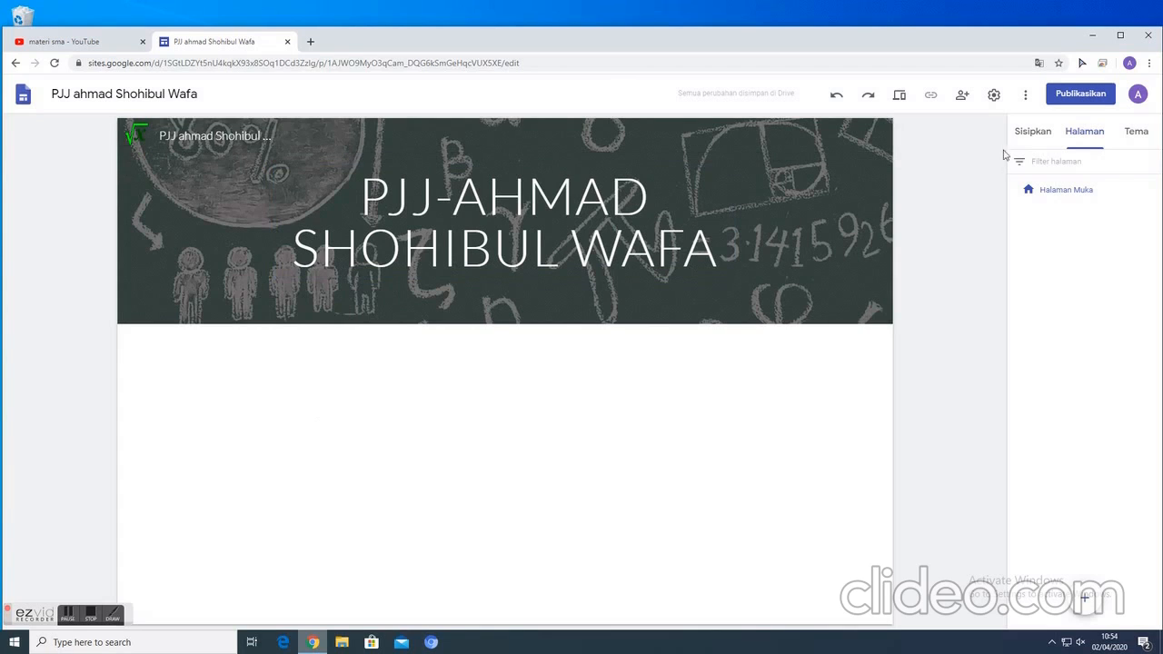
{"action": "left_click", "coordinate": [1077, 139]}
{"action": "mouse_move", "coordinate": [1073, 187]}
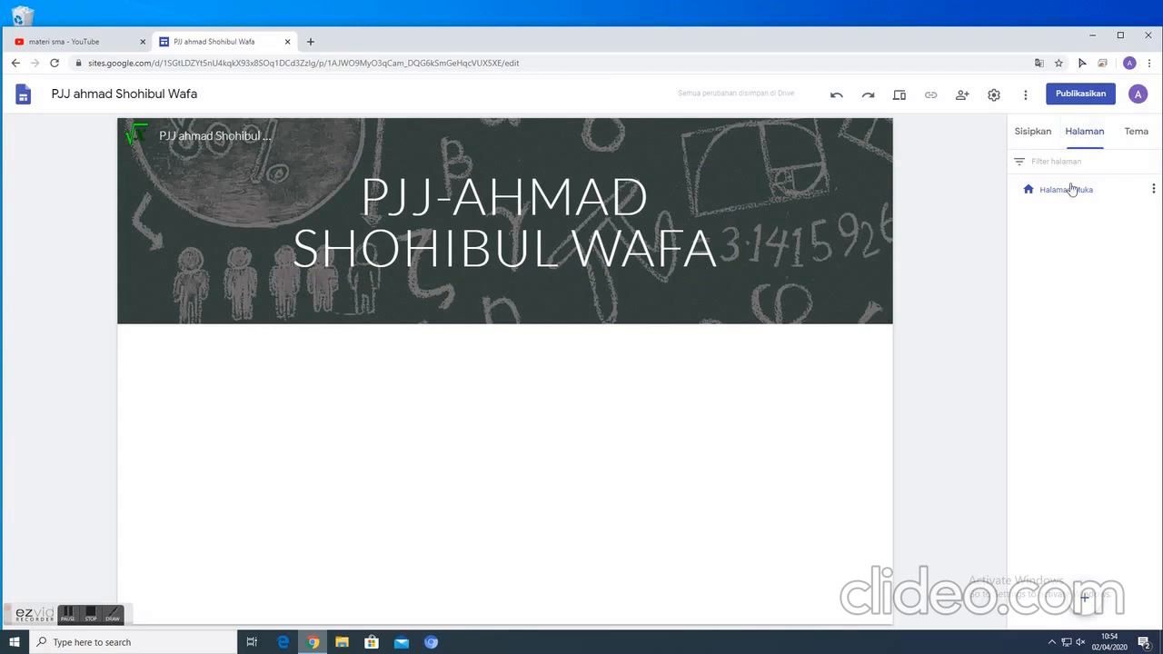
{"action": "left_click", "coordinate": [1153, 189]}
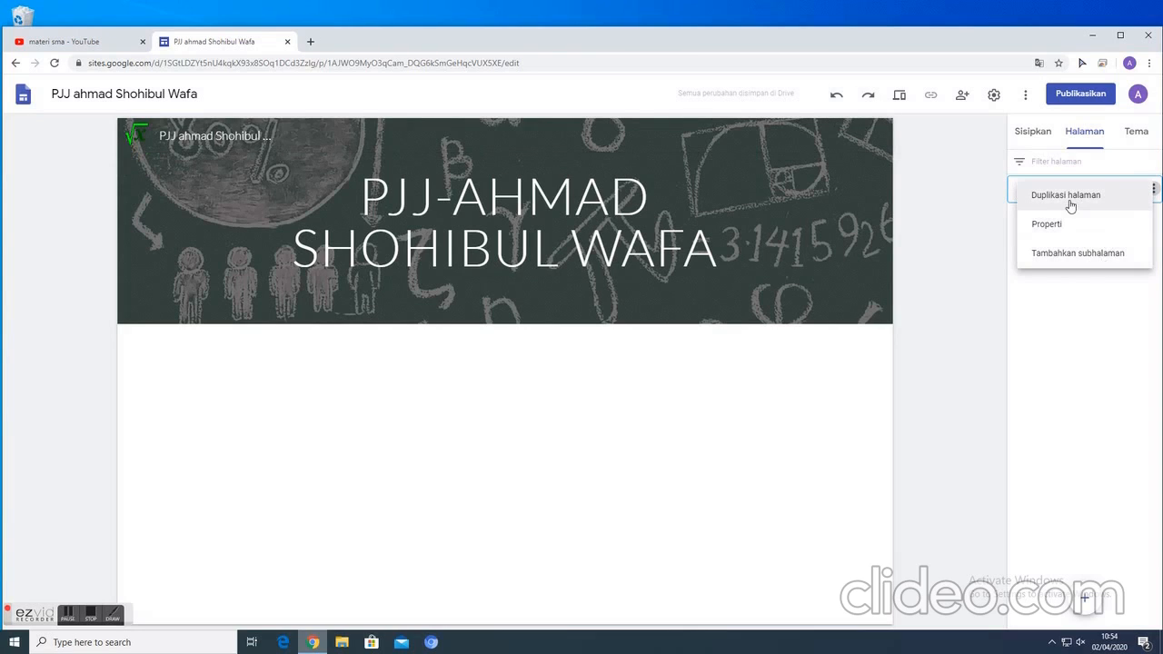
{"action": "left_click", "coordinate": [1048, 336]}
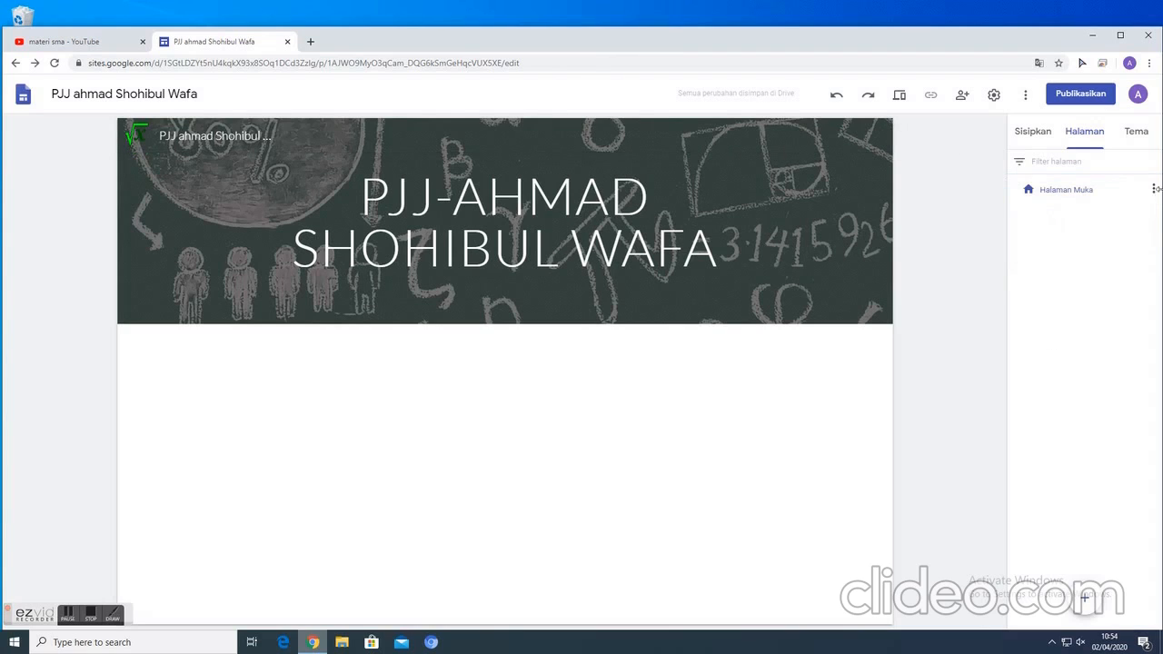
- Duplicate the Halaman Muka page under the name "Jadwal"
{"action": "left_click", "coordinate": [1155, 189]}
{"action": "left_click", "coordinate": [1063, 207]}
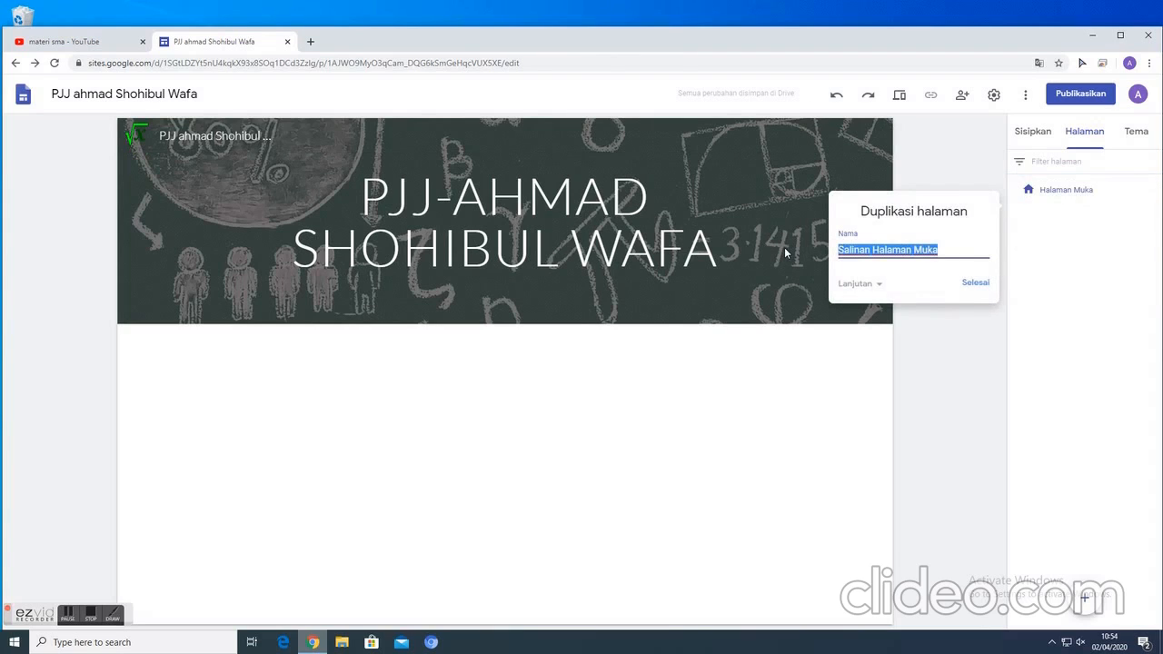
{"action": "type", "text": "Jda"}
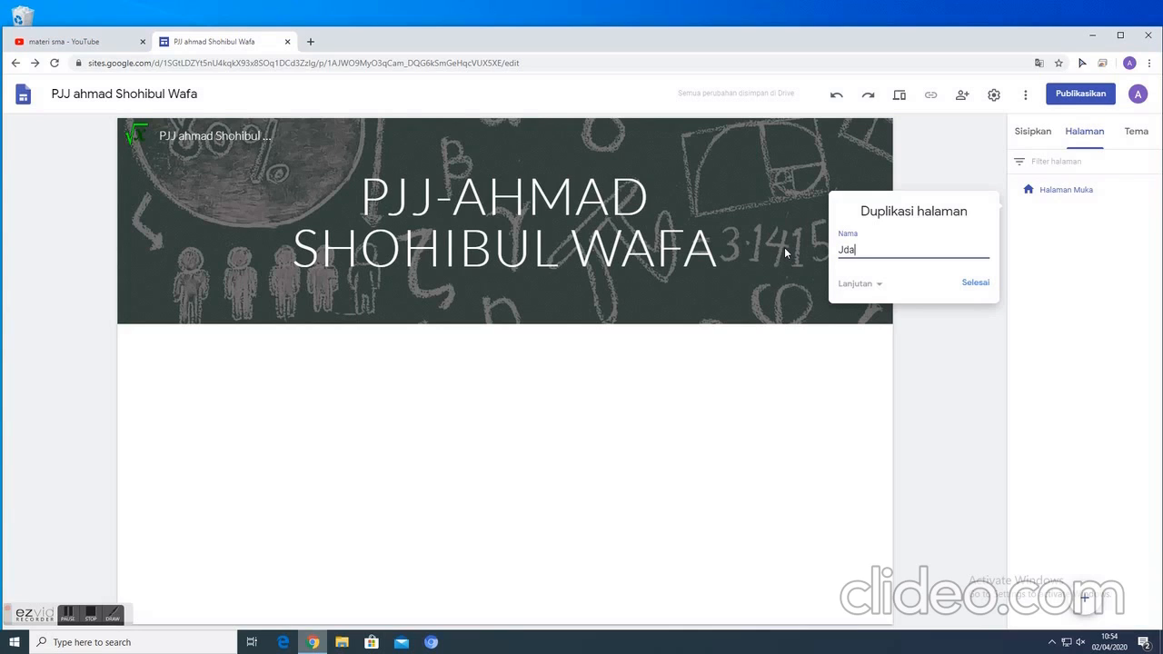
{"action": "key", "text": "BackSpace"}
{"action": "key", "text": "BackSpace"}
{"action": "type", "text": "adwal"}
{"action": "left_click", "coordinate": [983, 283]}
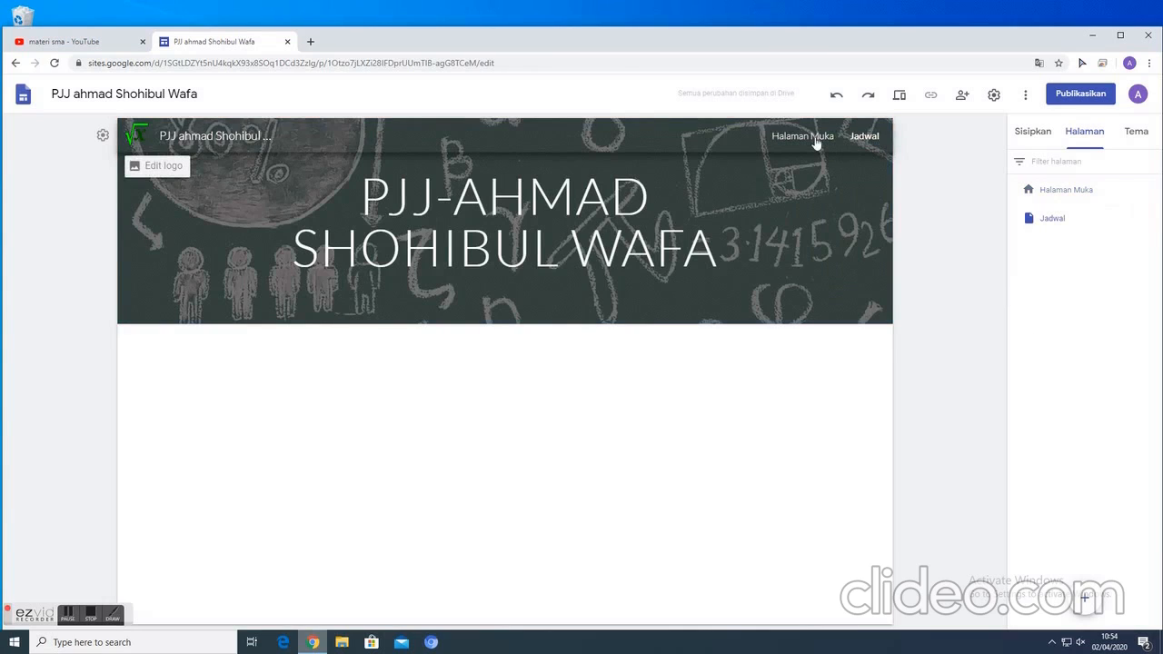
- Duplicate the Jadwal page under the name "Mata Pelajaran"
{"action": "left_click", "coordinate": [1154, 218]}
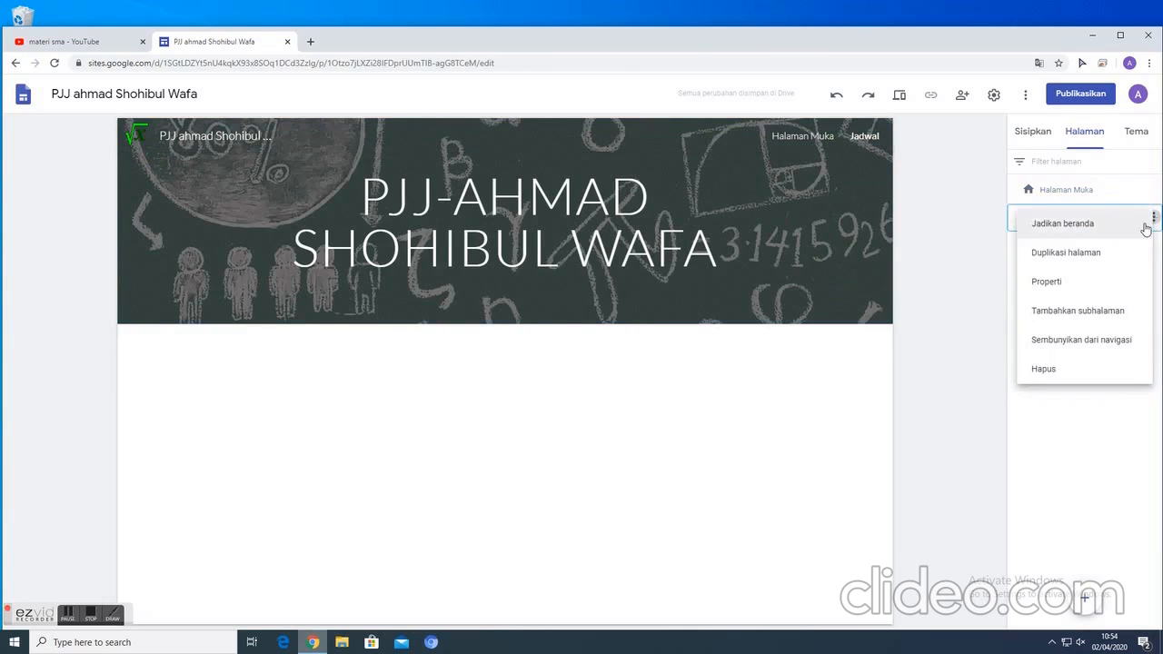
{"action": "left_click", "coordinate": [1074, 254]}
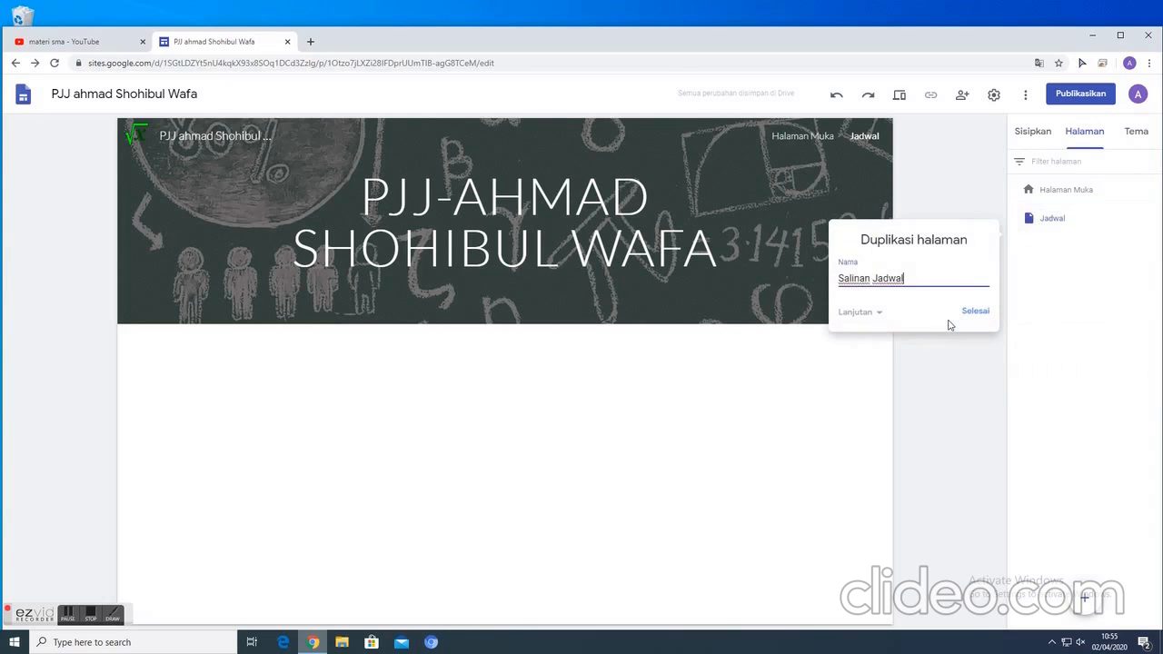
{"action": "key", "text": "BackSpace"}
{"action": "key", "text": "BackSpace"}
{"action": "key", "text": "BackSpace"}
{"action": "key", "text": "BackSpace"}
{"action": "key", "text": "BackSpace"}
{"action": "key", "text": "BackSpace"}
{"action": "key", "text": "BackSpace"}
{"action": "key", "text": "BackSpace"}
{"action": "key", "text": "BackSpace"}
{"action": "key", "text": "BackSpace"}
{"action": "key", "text": "BackSpace"}
{"action": "type", "text": "Mata pelajarabn"}
{"action": "key", "text": "BackSpace"}
{"action": "left_click", "coordinate": [968, 313]}
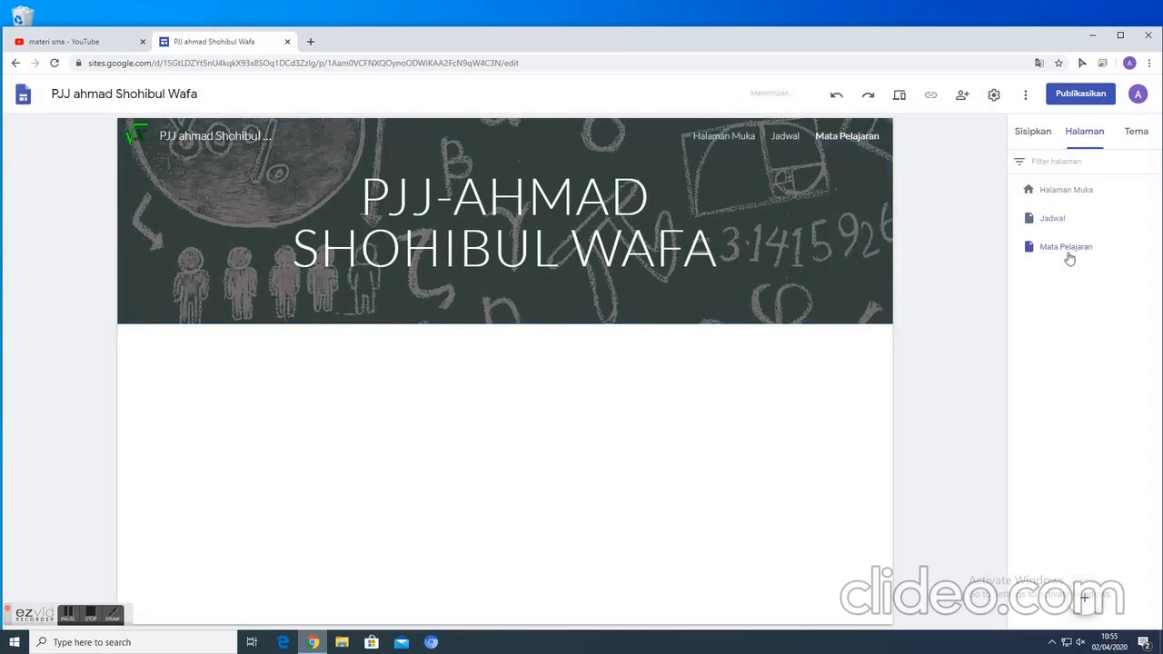
- Duplicate the Mata Pelajaran page under the name "Bahan Ajar"
{"action": "left_click", "coordinate": [1154, 248]}
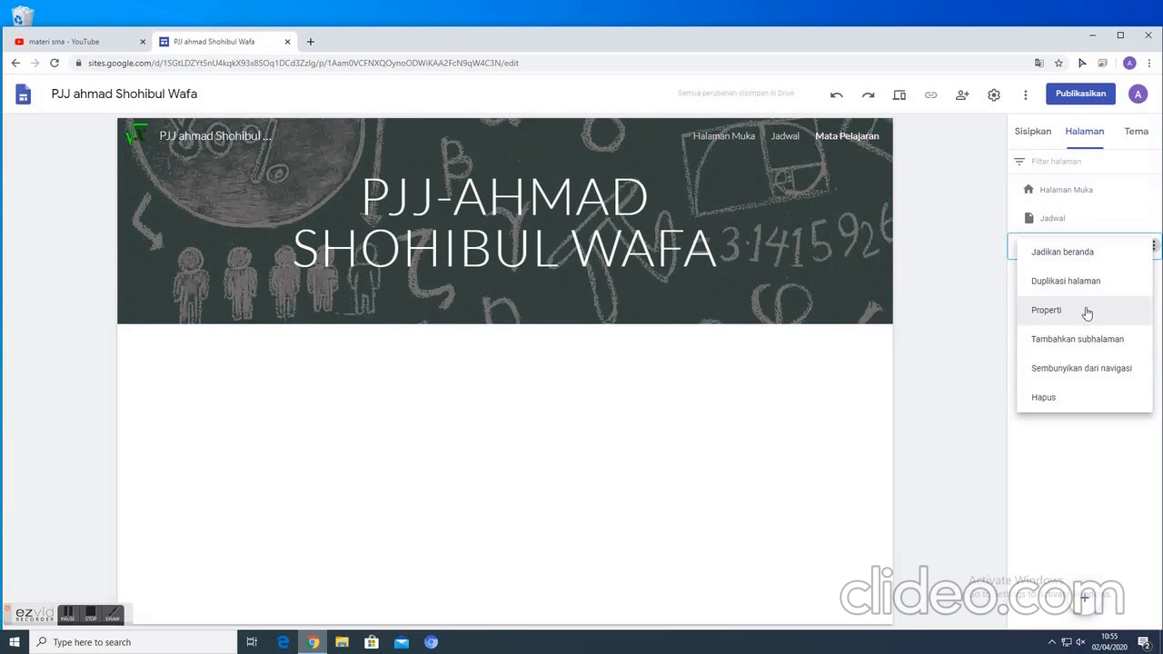
{"action": "left_click", "coordinate": [1015, 286]}
{"action": "left_click", "coordinate": [1153, 245]}
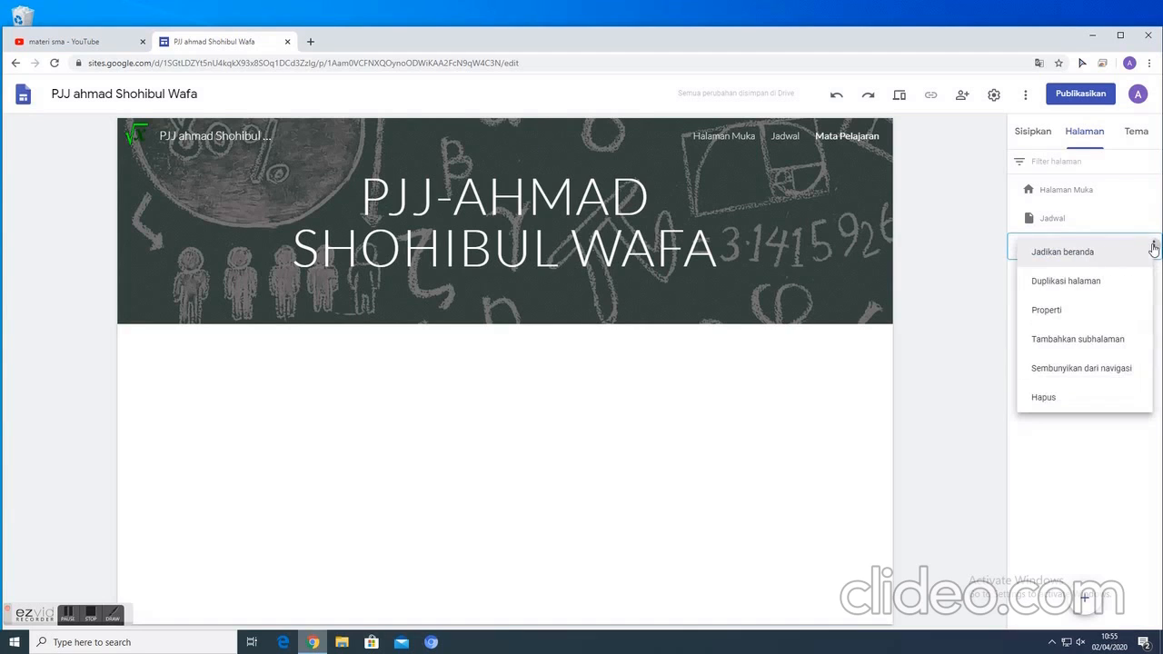
{"action": "left_click", "coordinate": [1073, 282]}
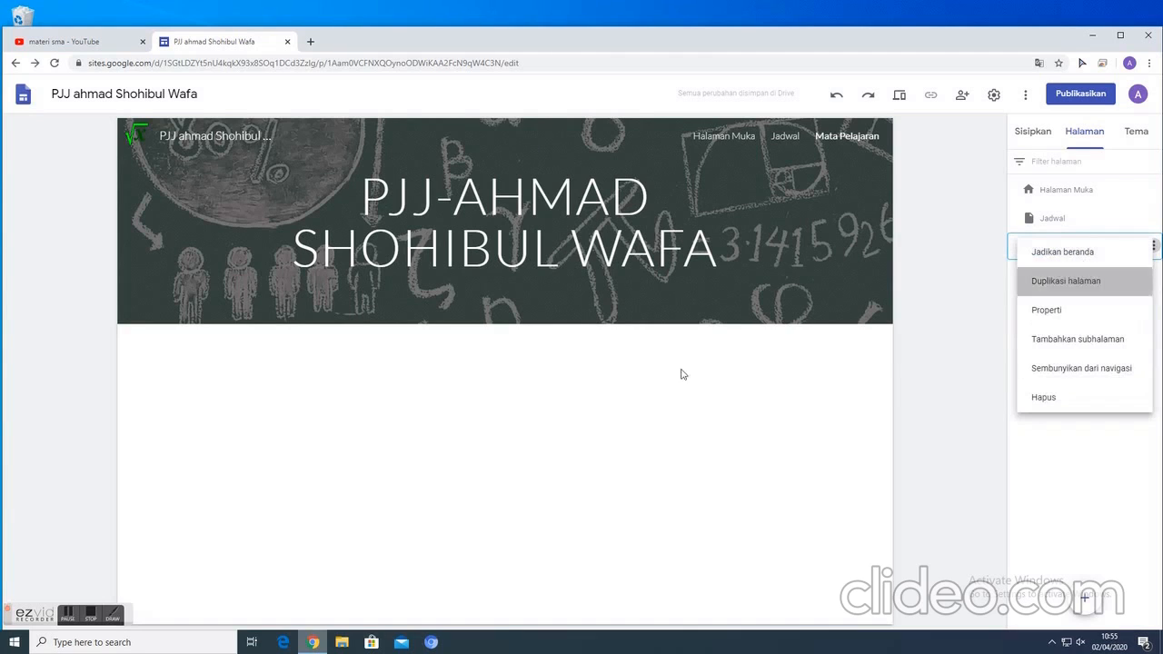
{"action": "key", "text": "BackSpace"}
{"action": "key", "text": "BackSpace"}
{"action": "key", "text": "BackSpace"}
{"action": "key", "text": "BackSpace"}
{"action": "key", "text": "BackSpace"}
{"action": "key", "text": "BackSpace"}
{"action": "key", "text": "BackSpace"}
{"action": "key", "text": "BackSpace"}
{"action": "key", "text": "BackSpace"}
{"action": "key", "text": "BackSpace"}
{"action": "key", "text": "BackSpace"}
{"action": "key", "text": "BackSpace"}
{"action": "key", "text": "BackSpace"}
{"action": "key", "text": "BackSpace"}
{"action": "key", "text": "BackSpace"}
{"action": "key", "text": "BackSpace"}
{"action": "key", "text": "BackSpace"}
{"action": "key", "text": "BackSpace"}
{"action": "key", "text": "BackSpace"}
{"action": "key", "text": "BackSpace"}
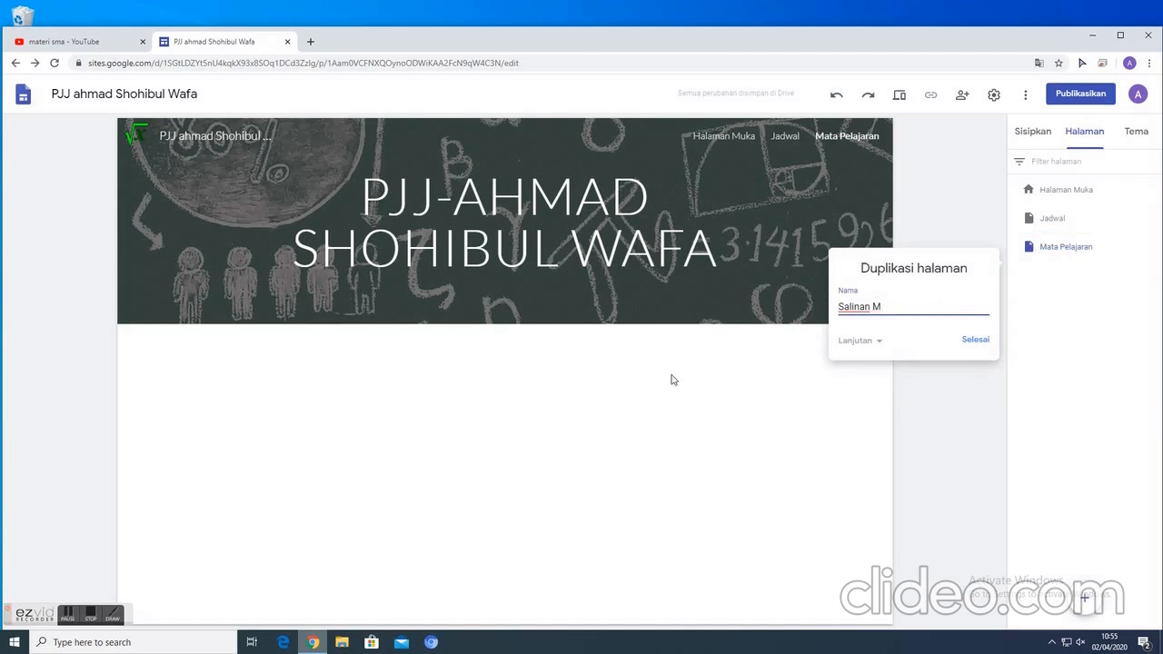
{"action": "type", "text": "bahan"}
{"action": "key", "text": "BackSpace"}
{"action": "key", "text": "BackSpace"}
{"action": "key", "text": "BackSpace"}
{"action": "key", "text": "BackSpace"}
{"action": "key", "text": "BackSpace"}
{"action": "key", "text": "BackSpace"}
{"action": "type", "text": "Bahan A"}
{"action": "left_click", "coordinate": [975, 346]}
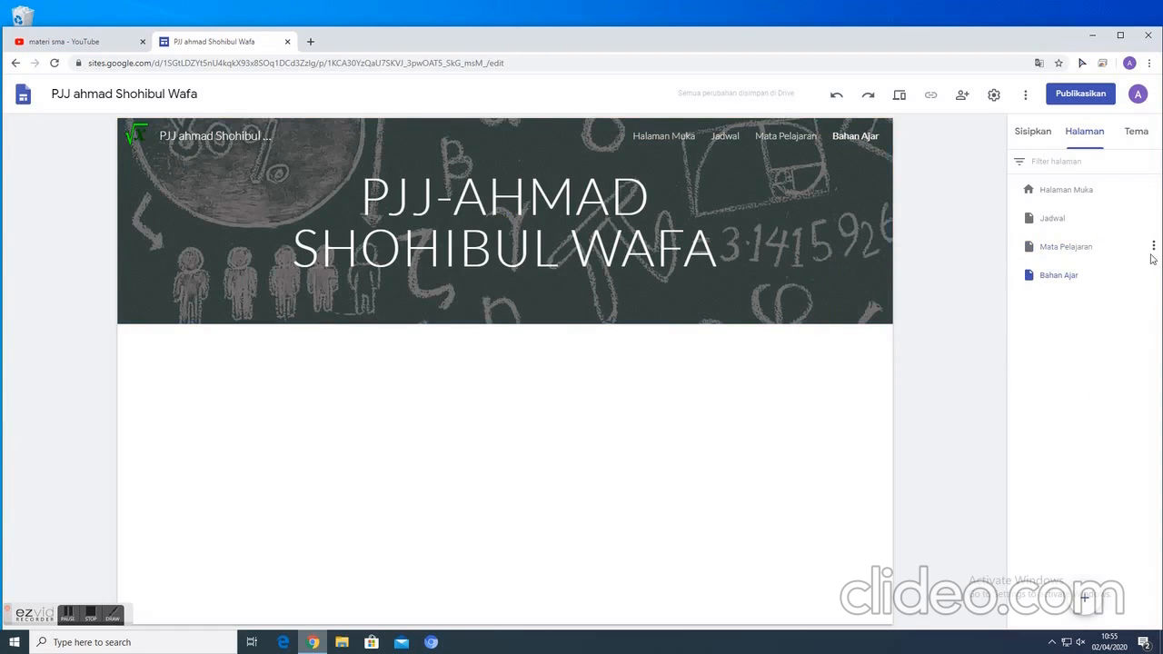
- Go to the Halaman Muka page and add a text box in the empty area below the header
{"action": "left_click", "coordinate": [664, 136]}
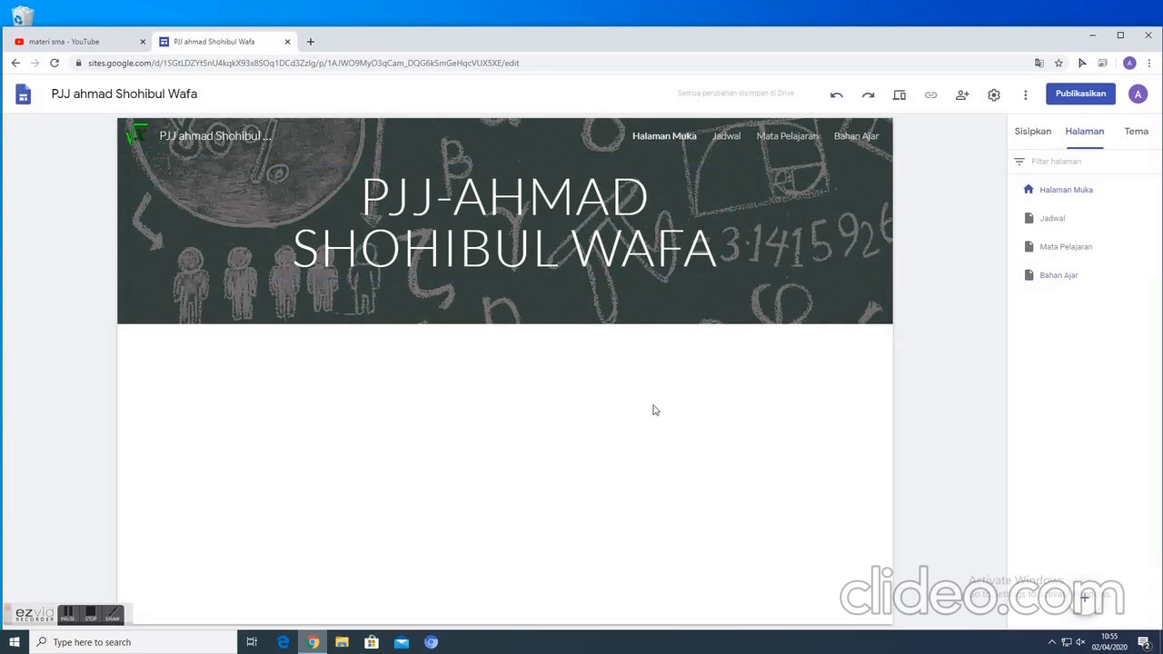
{"action": "left_click", "coordinate": [1026, 135]}
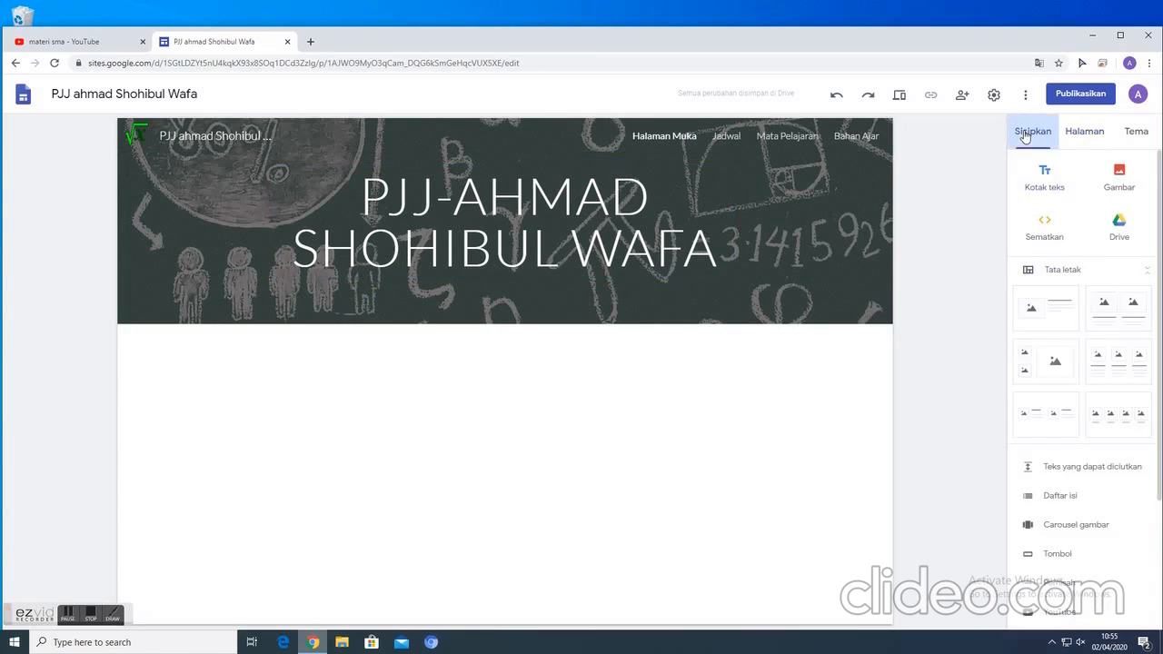
{"action": "scroll", "coordinate": [1050, 373], "scroll_direction": "down", "scroll_amount": 1}
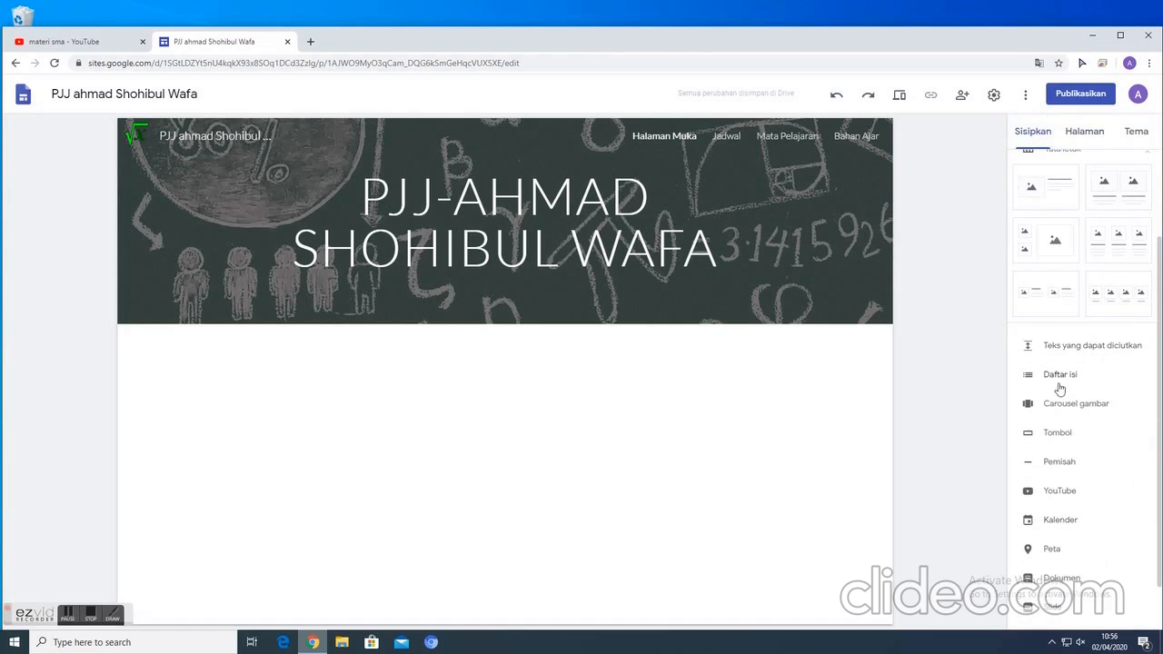
{"action": "double_click", "coordinate": [525, 427]}
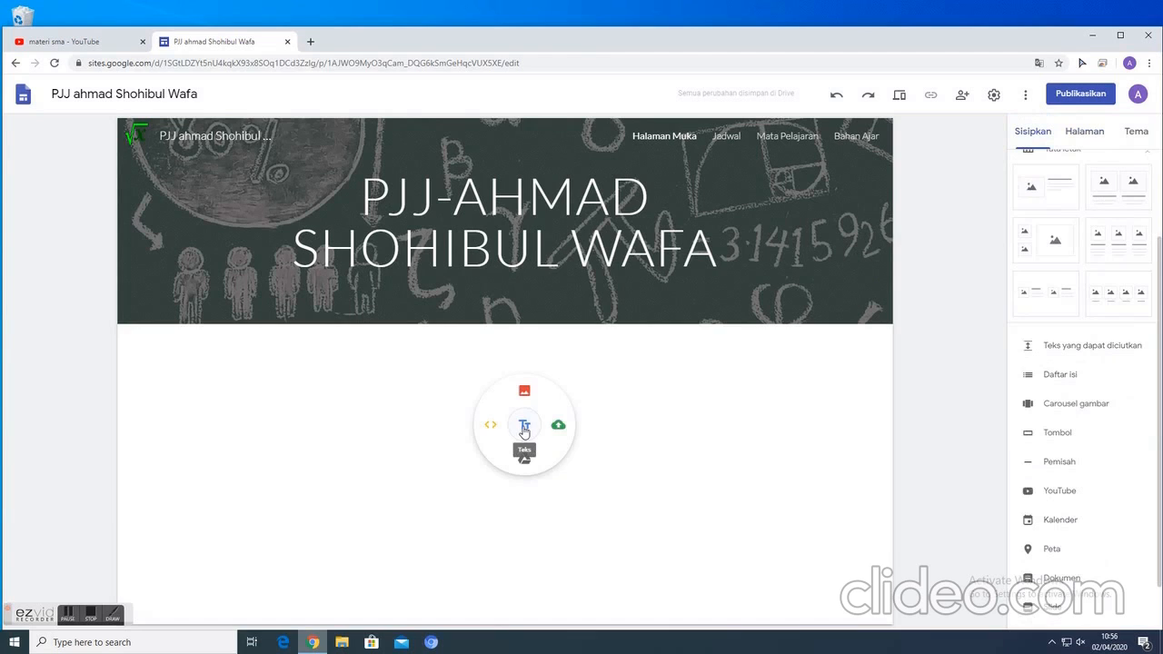
{"action": "left_click", "coordinate": [524, 427]}
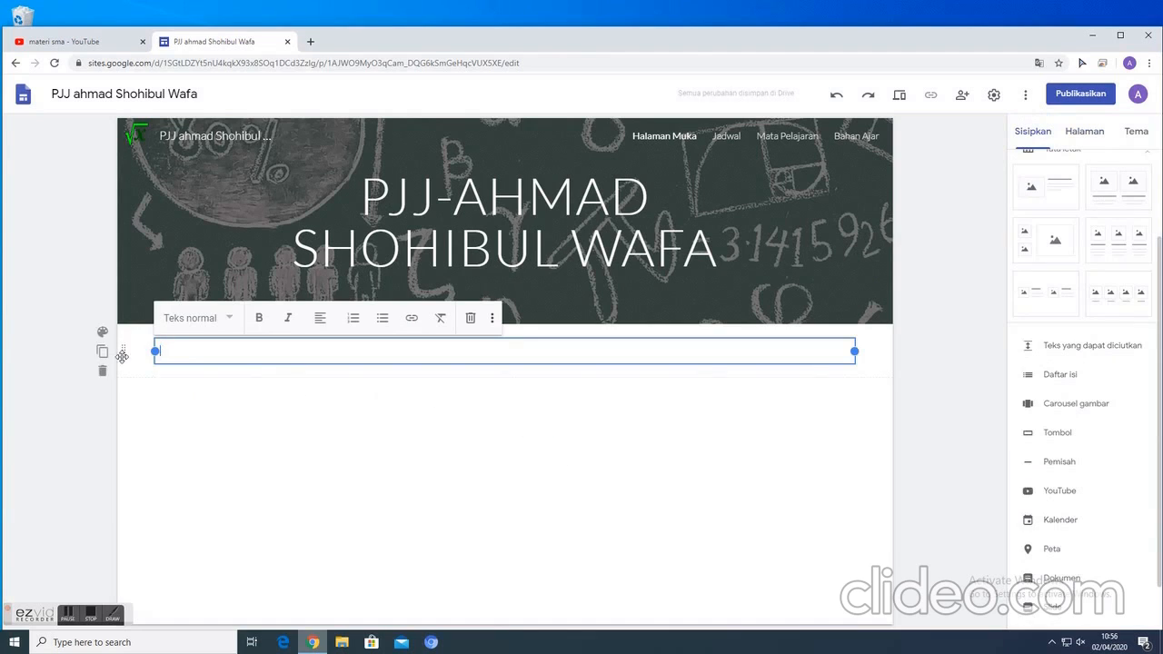
{"action": "left_click", "coordinate": [122, 354]}
{"action": "right_click", "coordinate": [122, 354]}
{"action": "left_click", "coordinate": [412, 470]}
{"action": "left_click", "coordinate": [166, 350]}
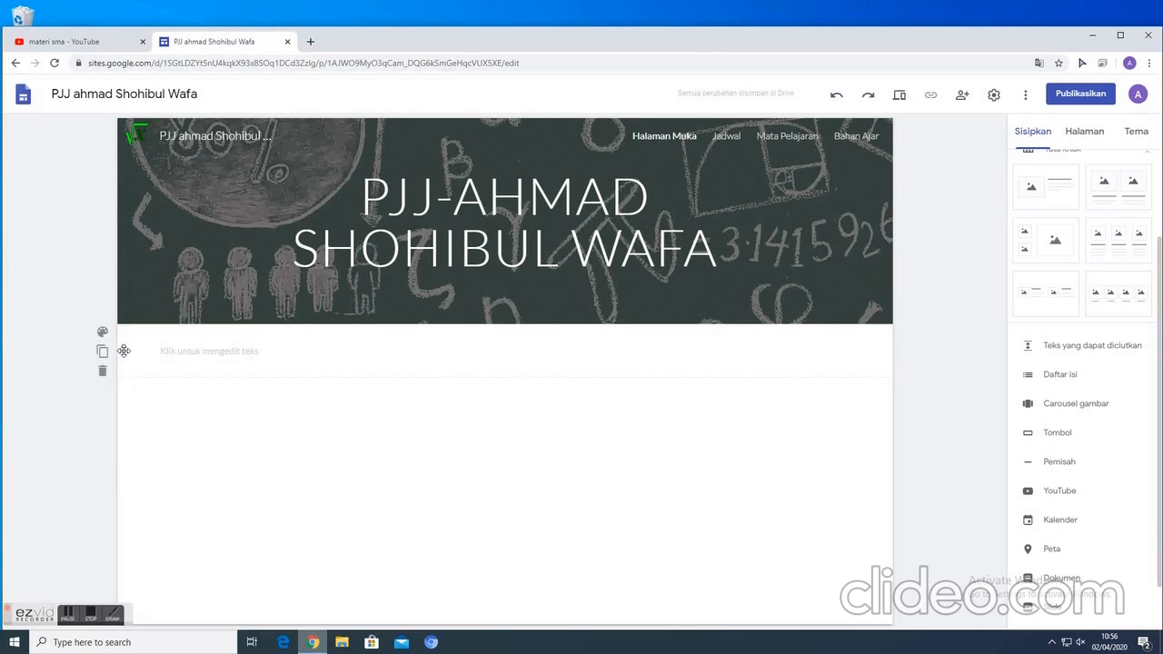
- Write "PJJ adalalh Pembelajaran jarak Jauh yang dipersiapkan untuk proses pembelajaran non tatap muka ........." in the new text box
{"action": "left_click", "coordinate": [173, 350]}
{"action": "type", "text": "P"}
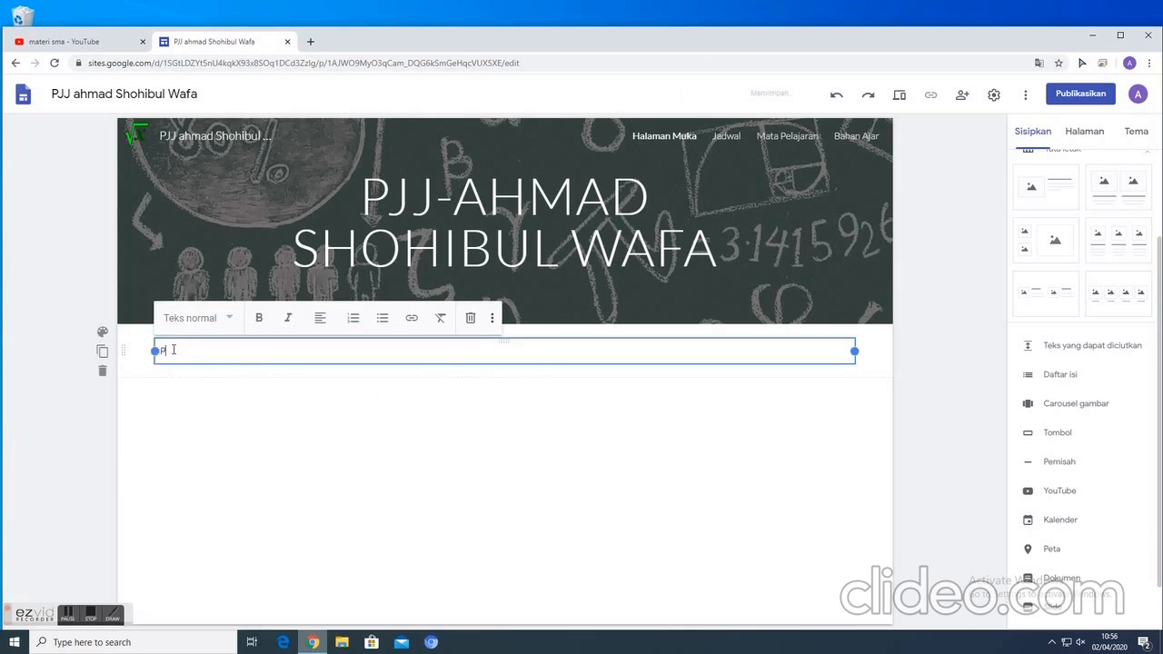
{"action": "type", "text": "JJah"}
{"action": "type", "text": "alalh POem"}
{"action": "type", "text": "belaja"}
{"action": "type", "text": "ran jarak Jauh"}
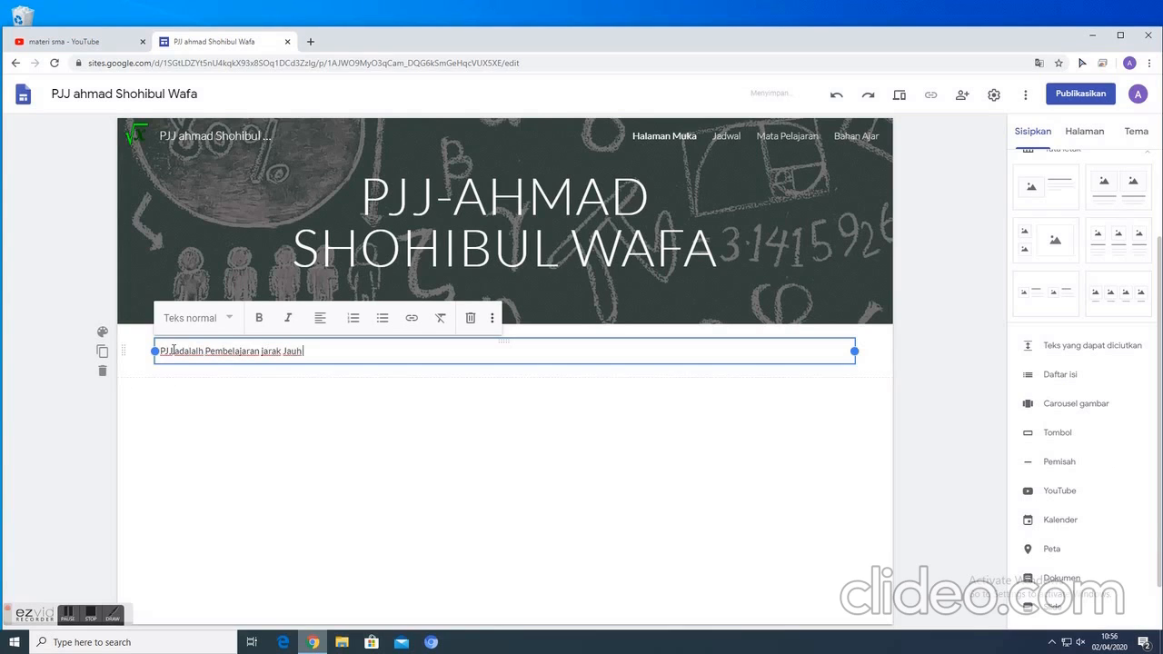
{"action": "type", "text": " yang dipersiapkan untuk prose"}
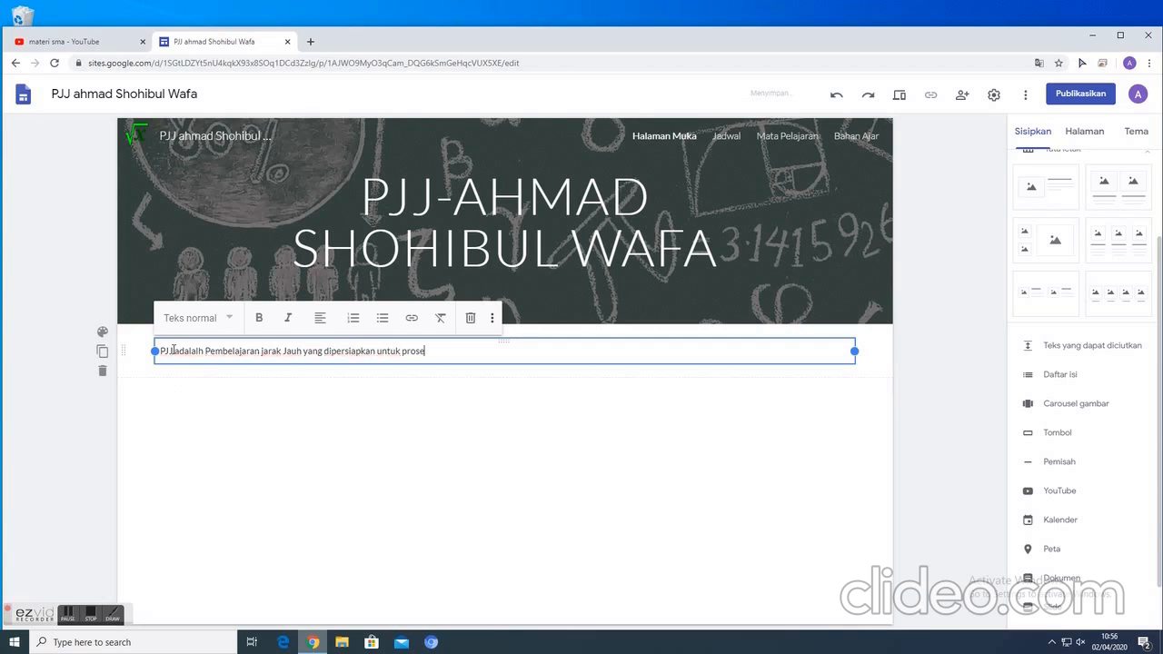
{"action": "type", "text": "s pembelaja"}
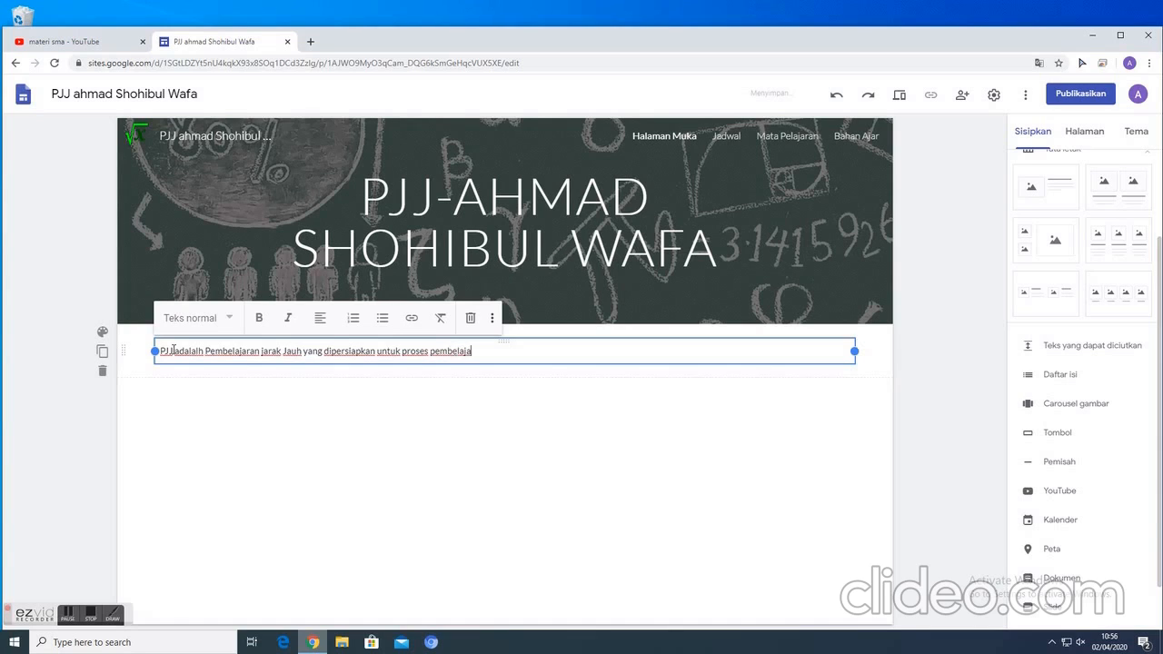
{"action": "type", "text": "ran non tatap mukan"}
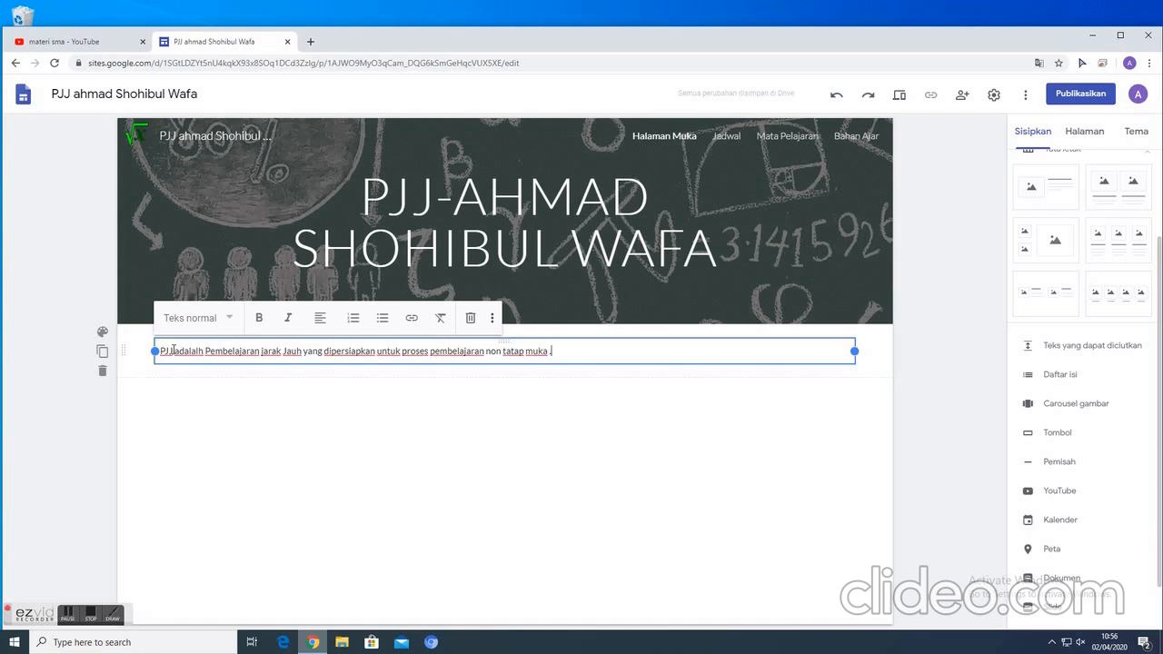
{"action": "type", "text": " ........"}
{"action": "left_click", "coordinate": [353, 474]}
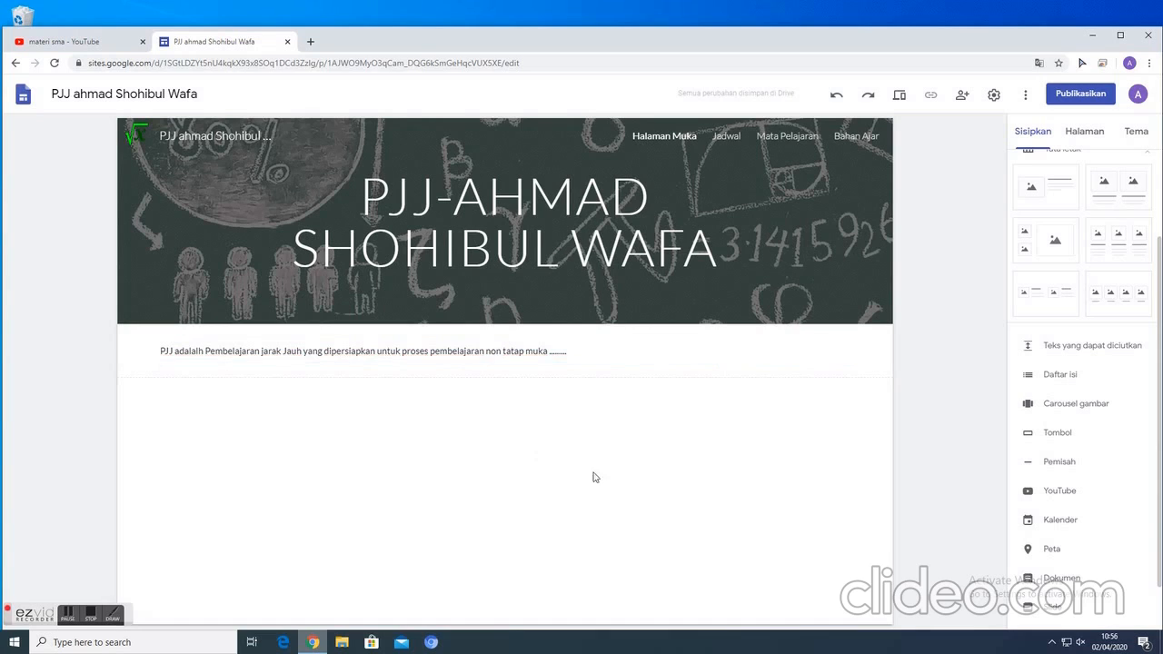
- Insert the three-column image-and-text layout and upload foto_2 from the DATA folder on Local Disk (D:) into its first placeholder
{"action": "left_click", "coordinate": [1122, 240]}
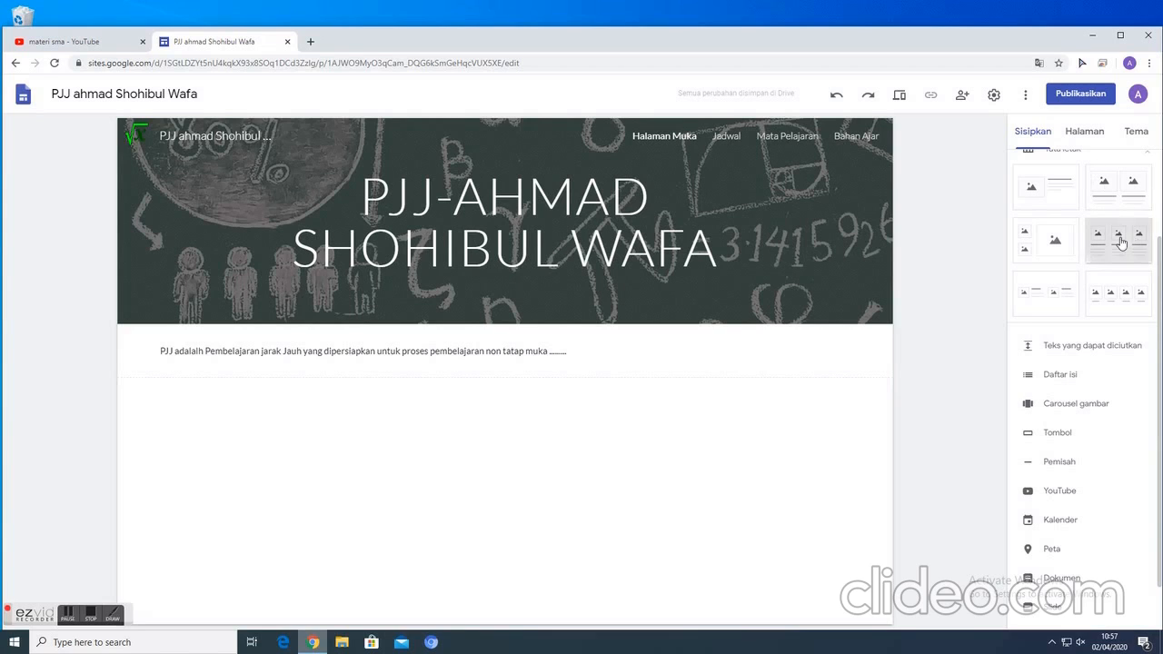
{"action": "left_click", "coordinate": [262, 317]}
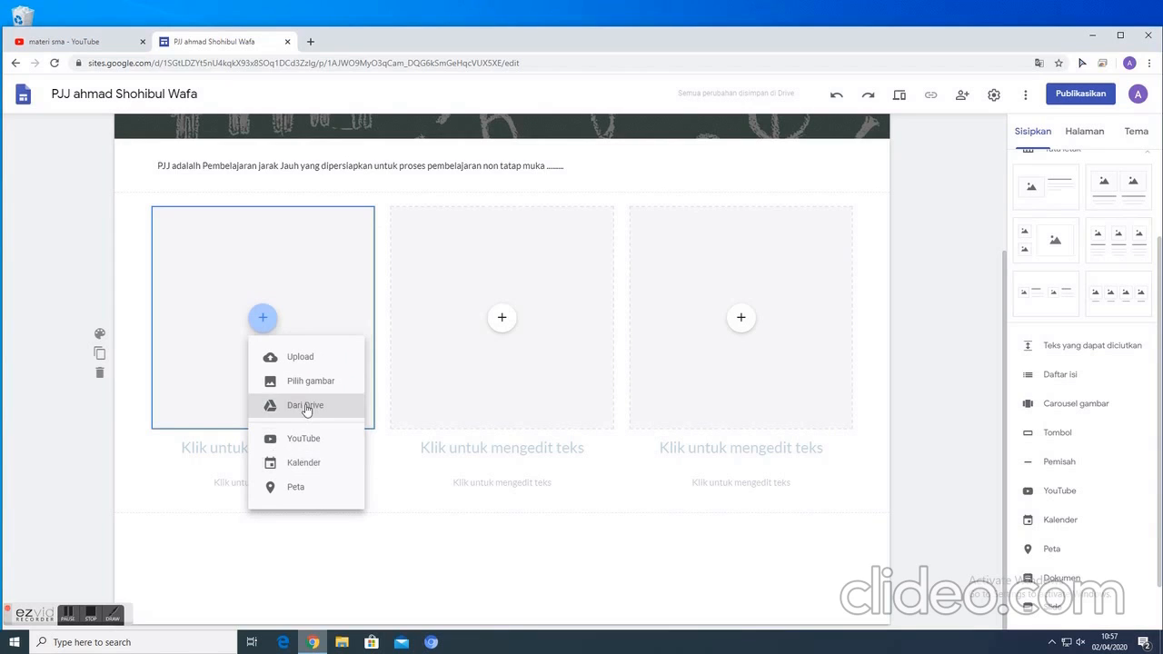
{"action": "left_click", "coordinate": [295, 363]}
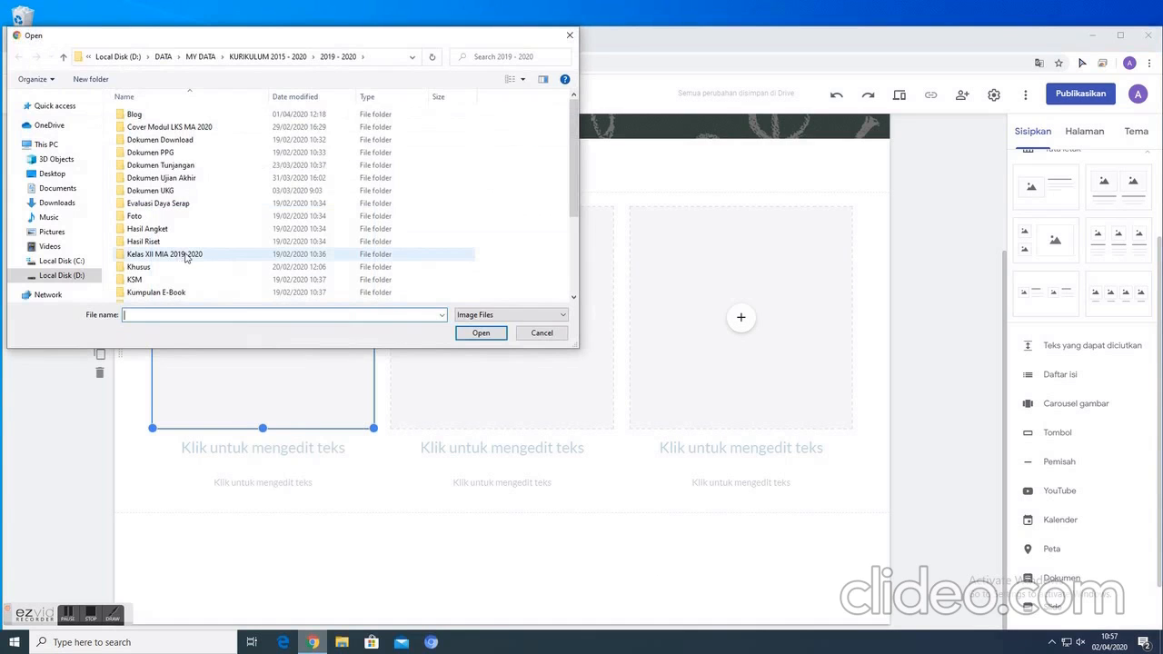
{"action": "scroll", "coordinate": [184, 260], "scroll_direction": "down", "scroll_amount": 3}
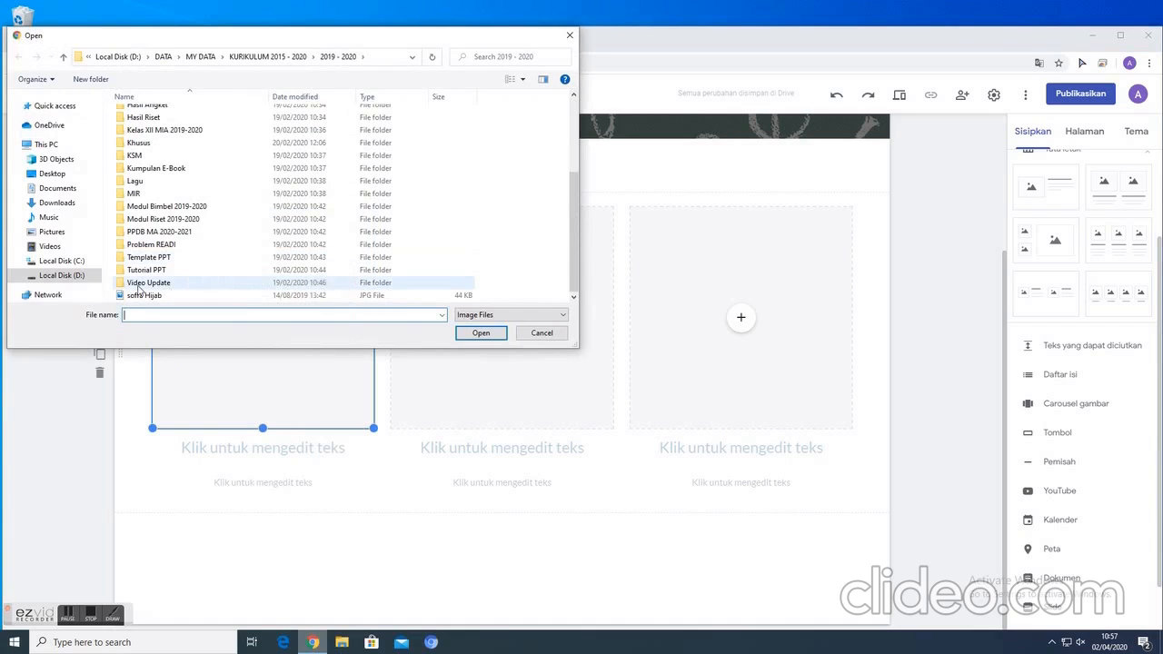
{"action": "scroll", "coordinate": [179, 267], "scroll_direction": "up", "scroll_amount": 3}
{"action": "left_click", "coordinate": [77, 276]}
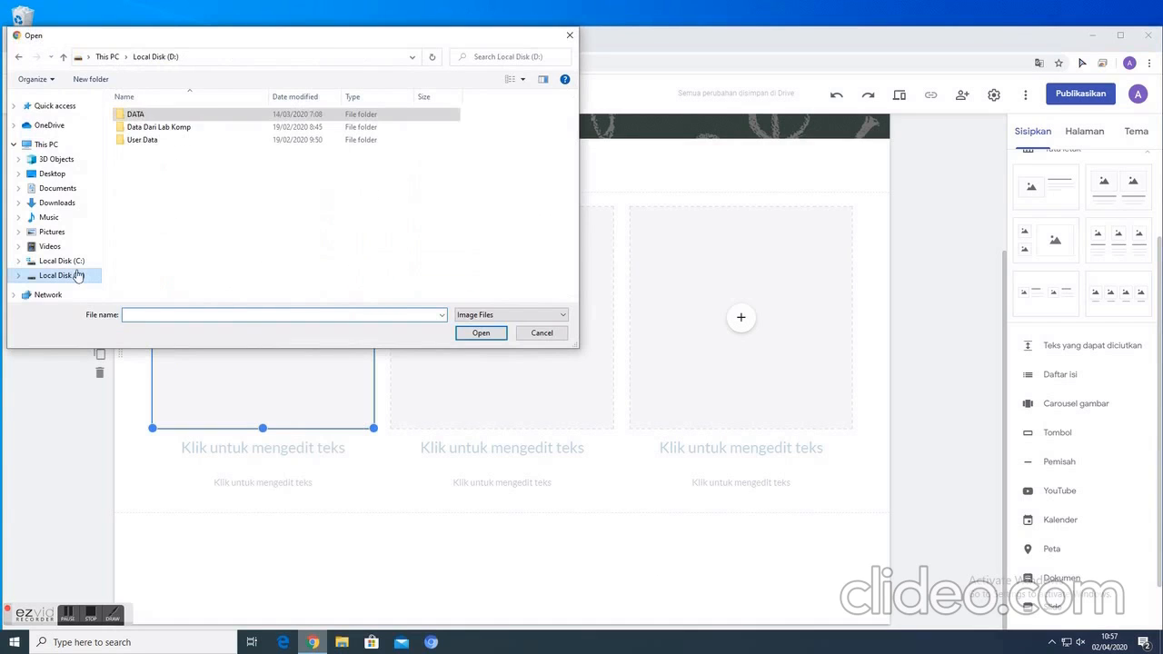
{"action": "double_click", "coordinate": [169, 117]}
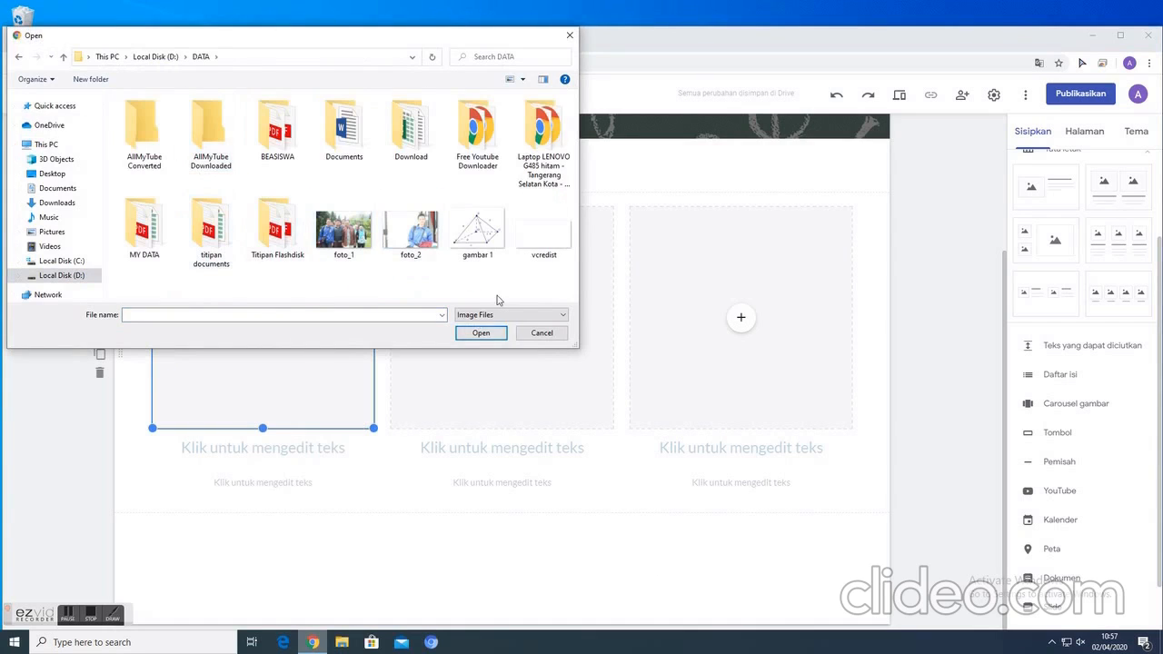
{"action": "left_click", "coordinate": [405, 235]}
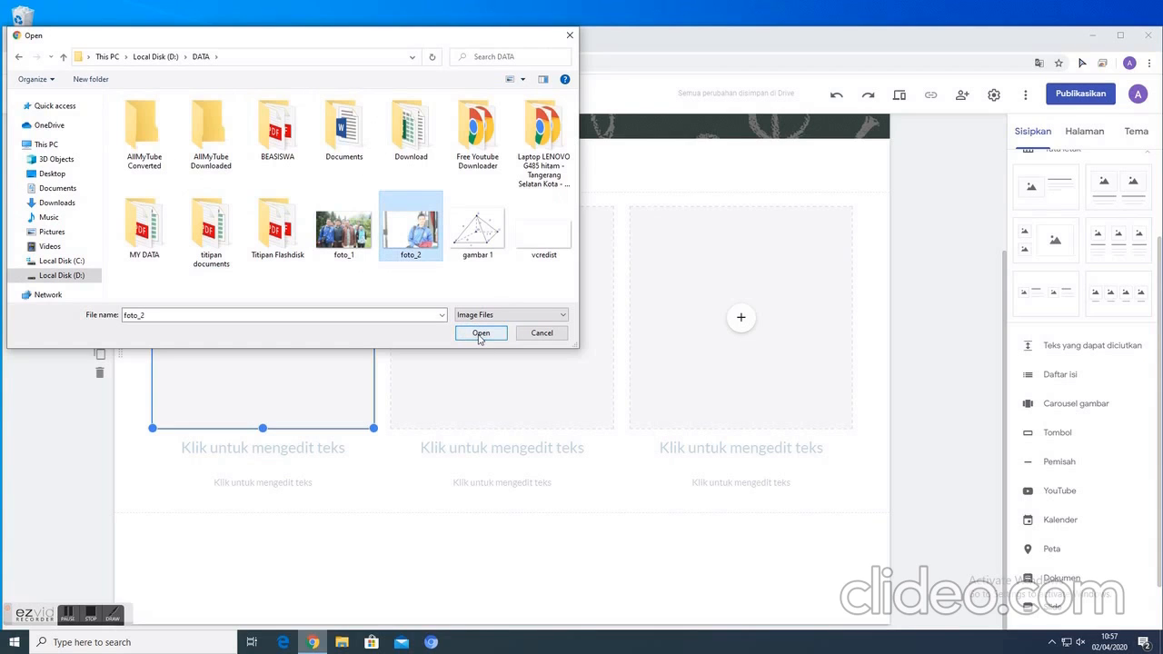
{"action": "left_click", "coordinate": [480, 333]}
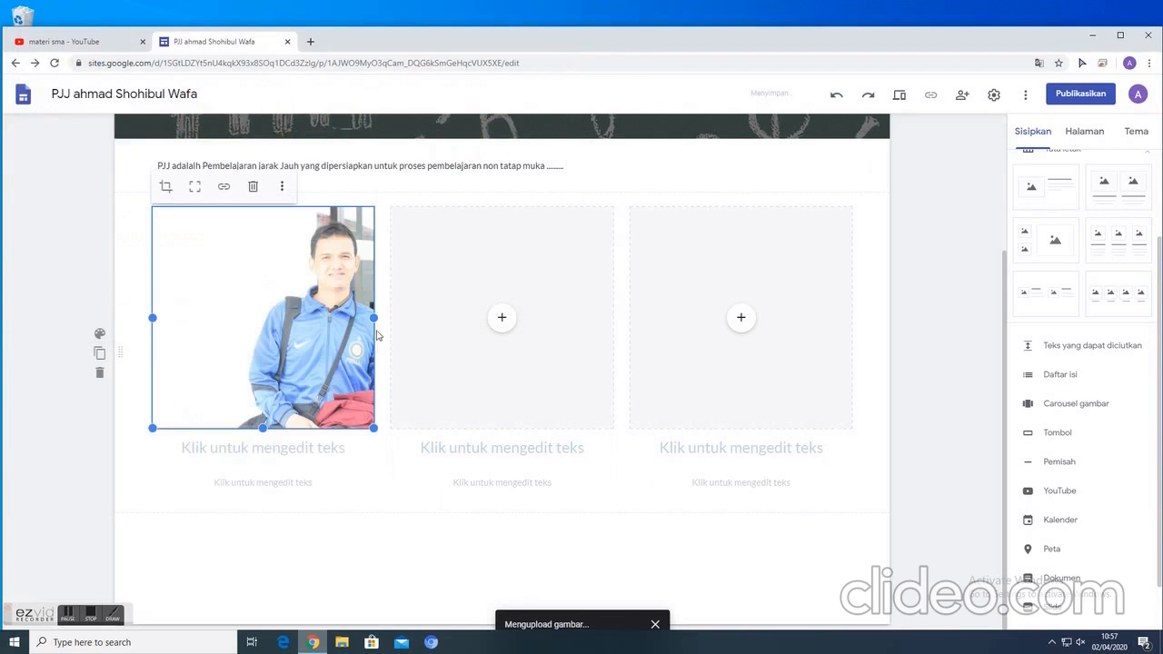
- Enter the person's full name as the title under the first photo, leaving the description below it empty
{"action": "left_click", "coordinate": [196, 451]}
{"action": "type", "text": "Ahma"}
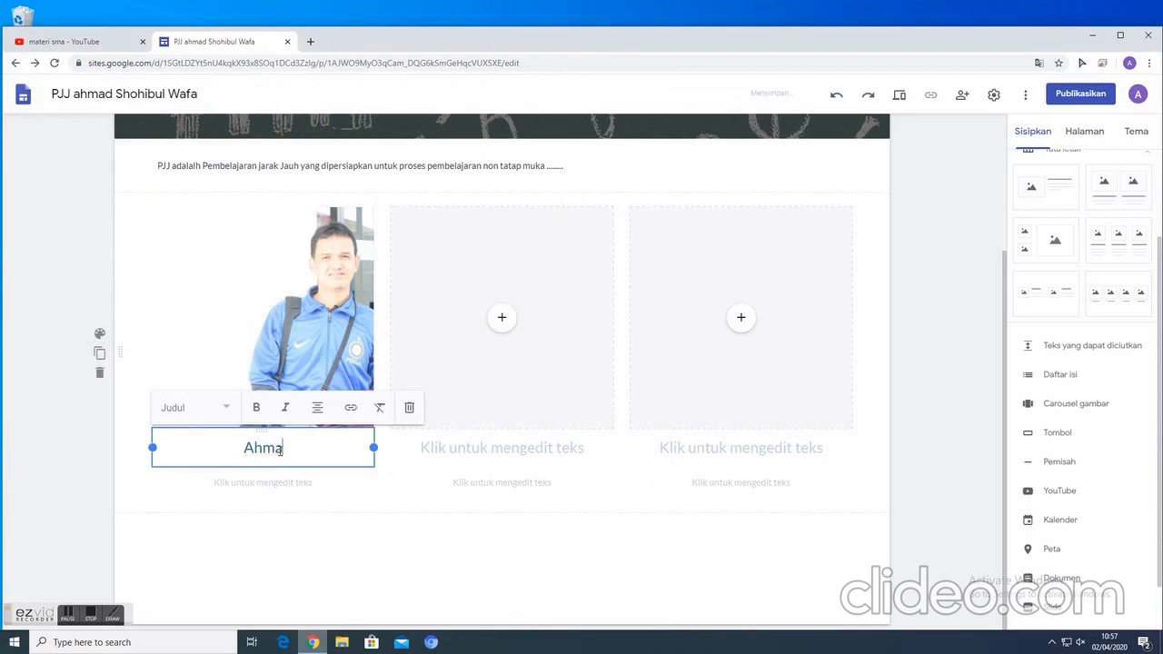
{"action": "type", "text": "d Sho"}
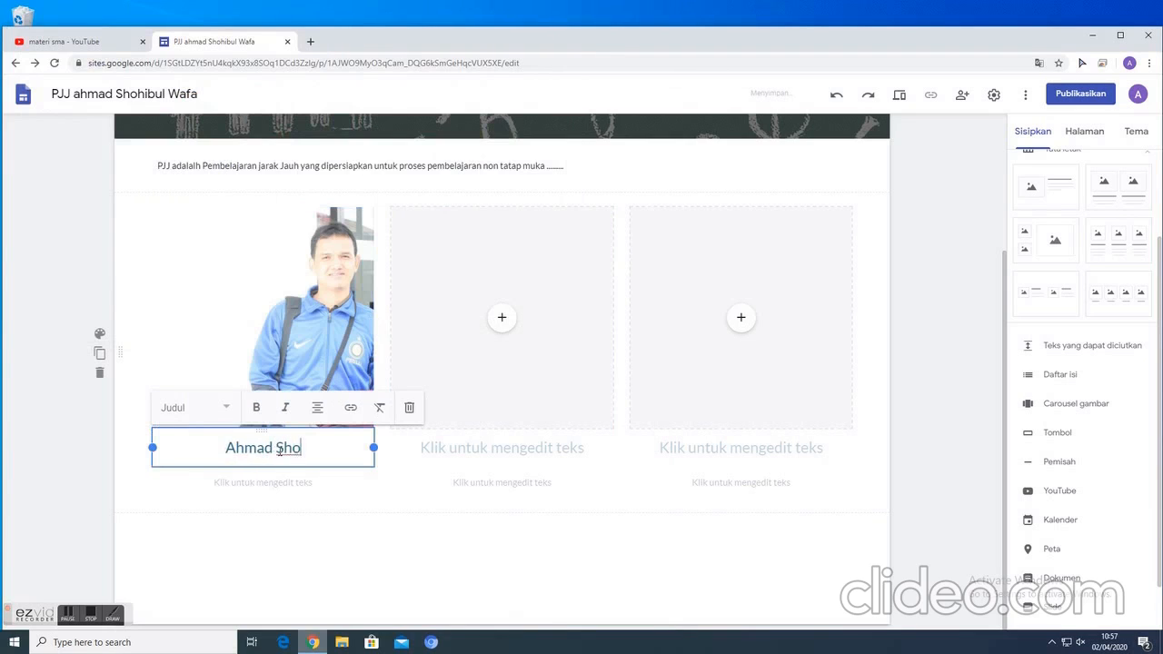
{"action": "type", "text": "hibul Wafa"}
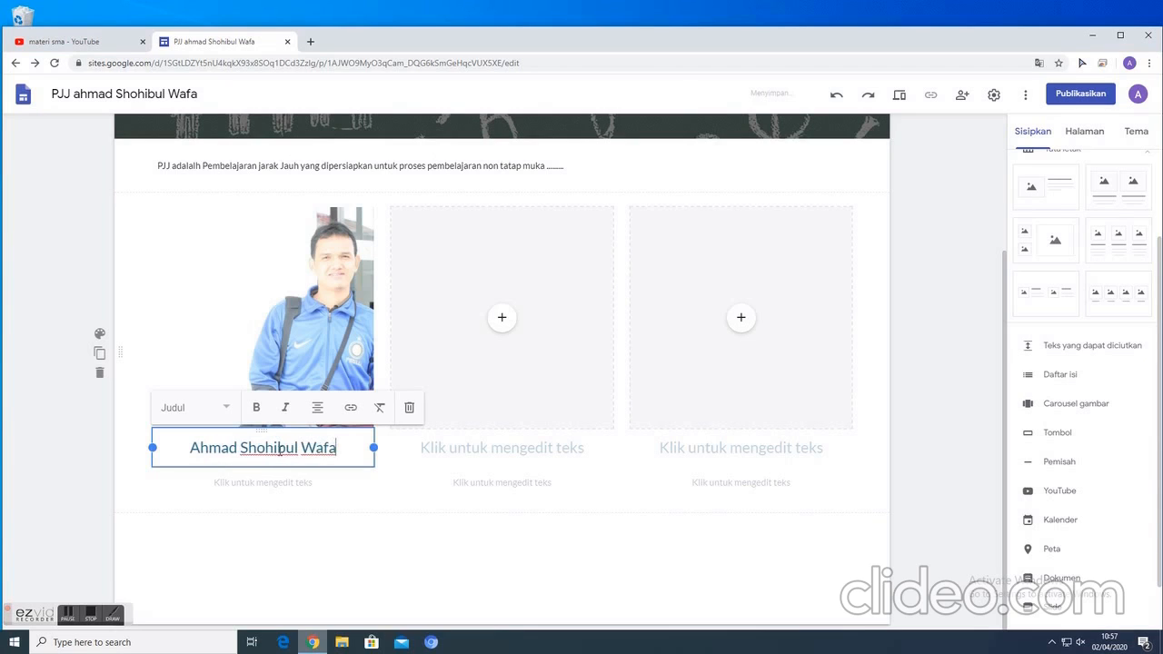
{"action": "left_click", "coordinate": [250, 487]}
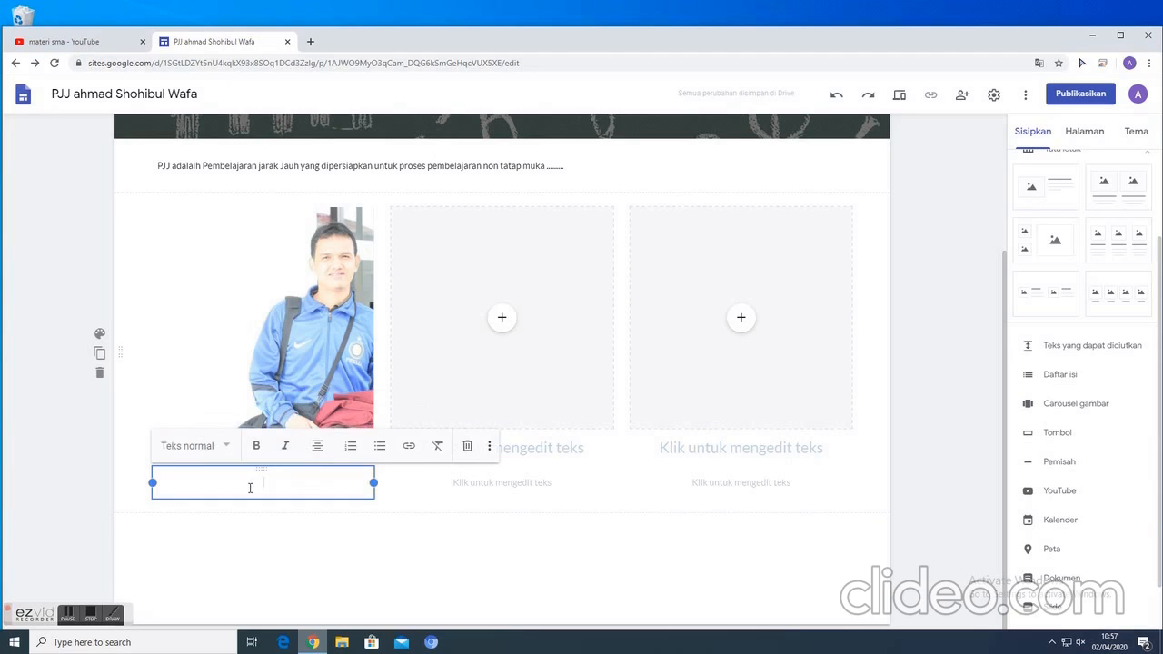
{"action": "left_click", "coordinate": [343, 530]}
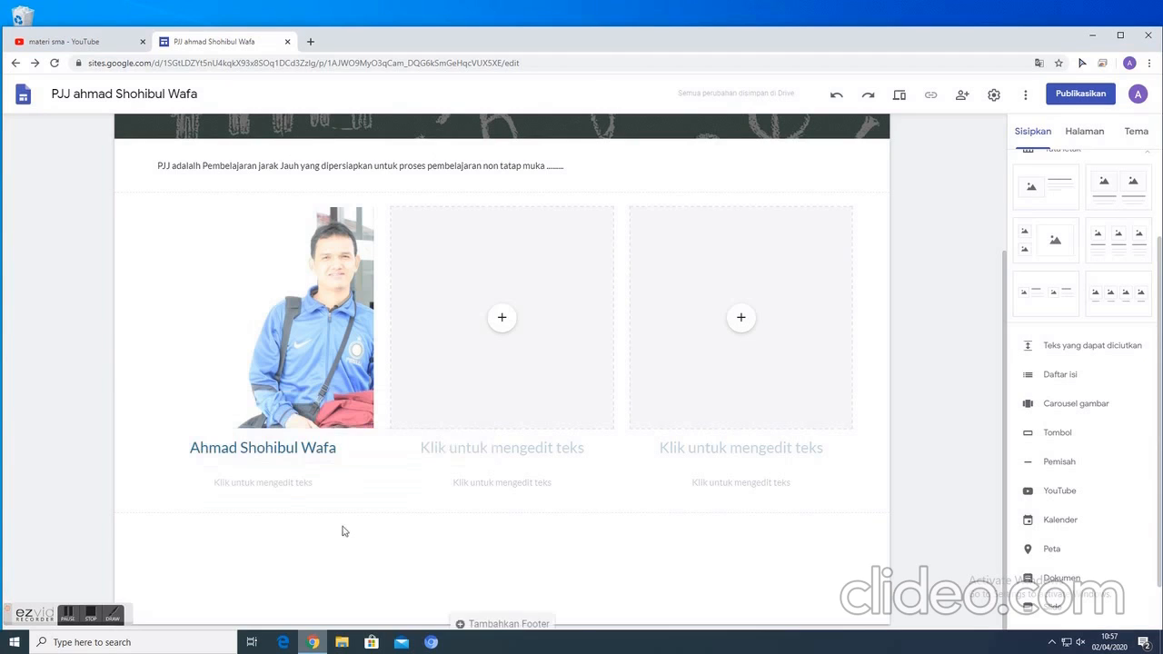
- Search YouTube for "profil madrasah pembangunan uin" from the middle placeholder and insert the "Profil Madrasah Pembangunan (MP) UIN Syarif Hidayatullah Jakarta" video
{"action": "left_click", "coordinate": [502, 320]}
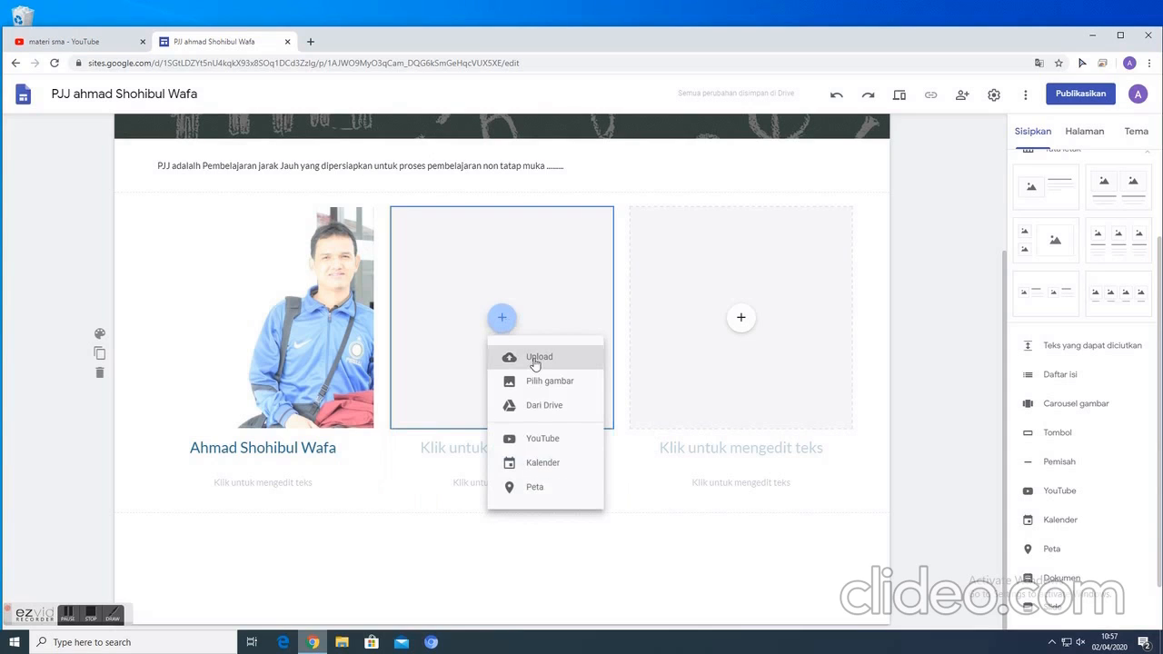
{"action": "left_click", "coordinate": [542, 440]}
{"action": "left_click", "coordinate": [364, 245]}
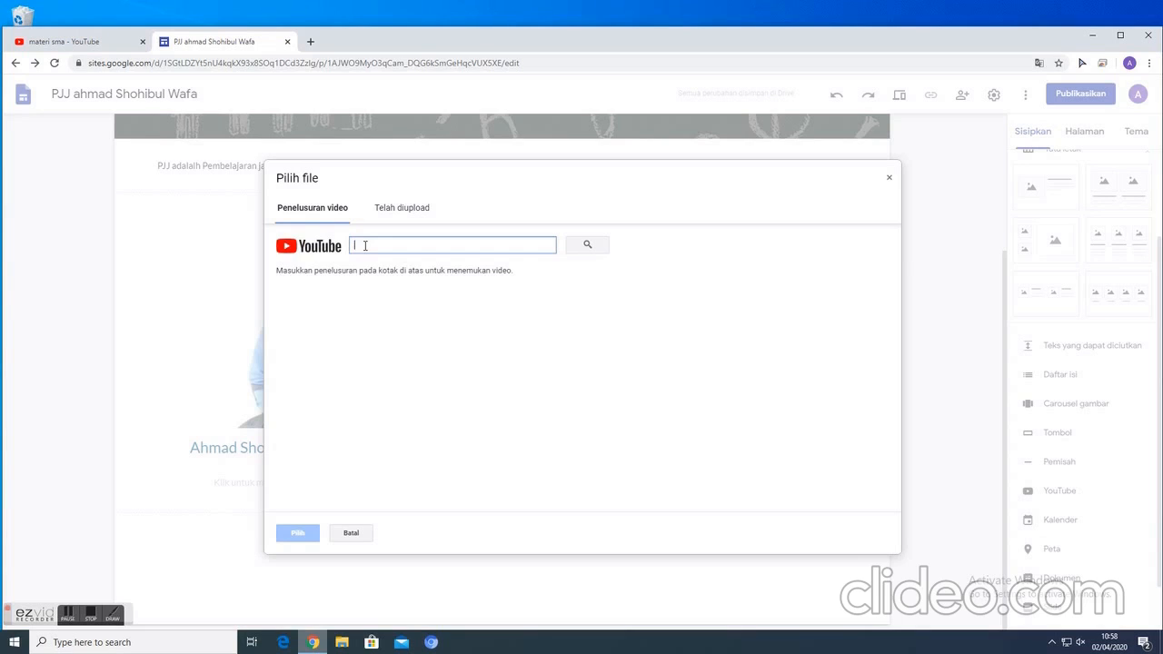
{"action": "type", "text": "profil madrasah pembangunan"}
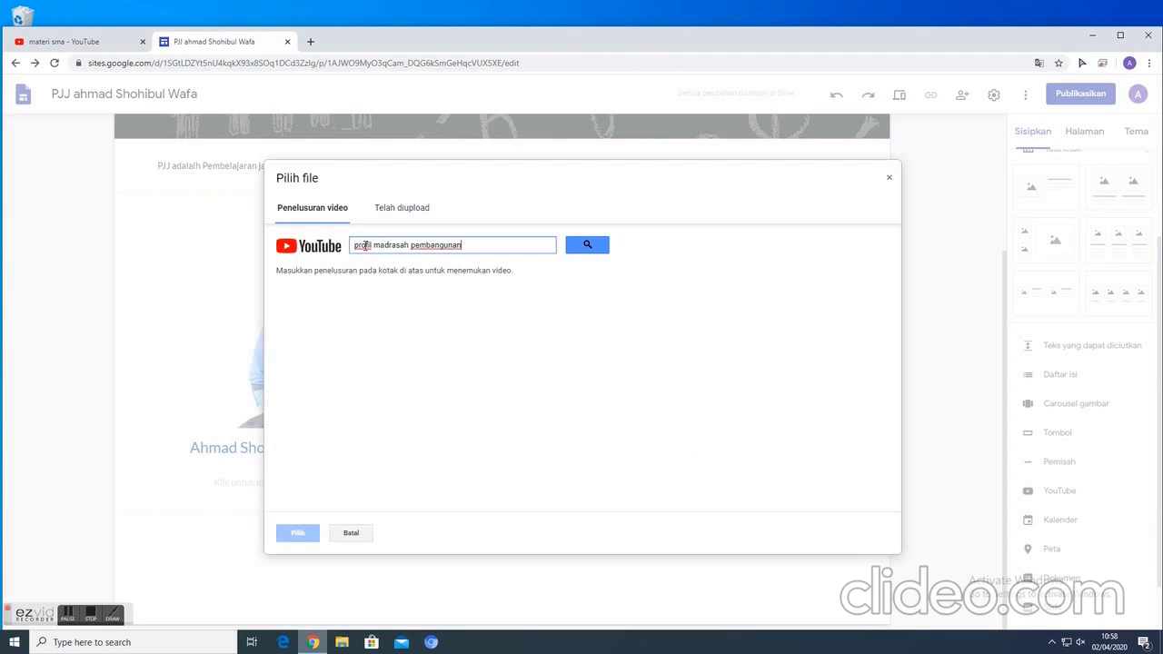
{"action": "type", "text": " uin"}
{"action": "key", "text": "Return"}
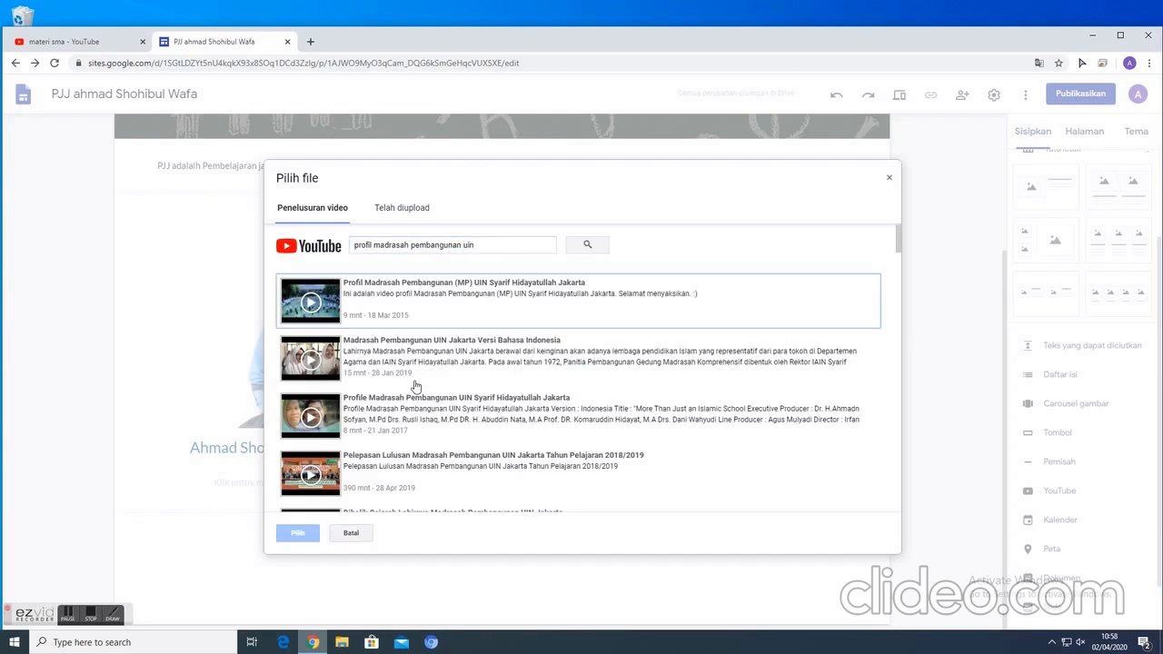
{"action": "left_click", "coordinate": [444, 292]}
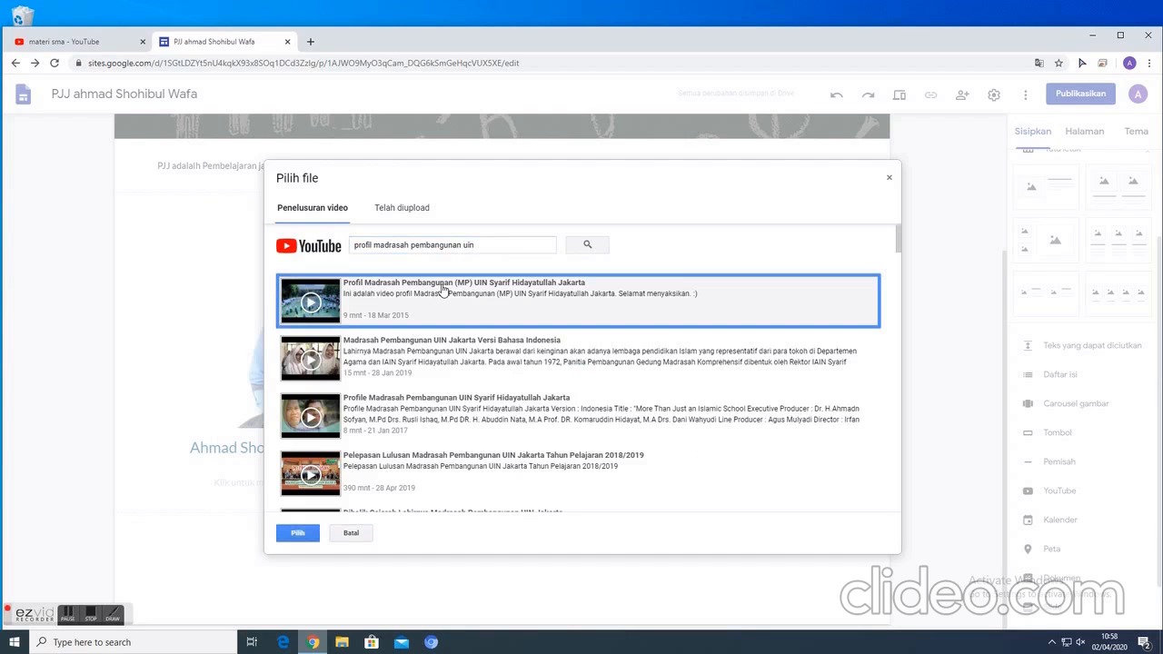
{"action": "left_click", "coordinate": [304, 535]}
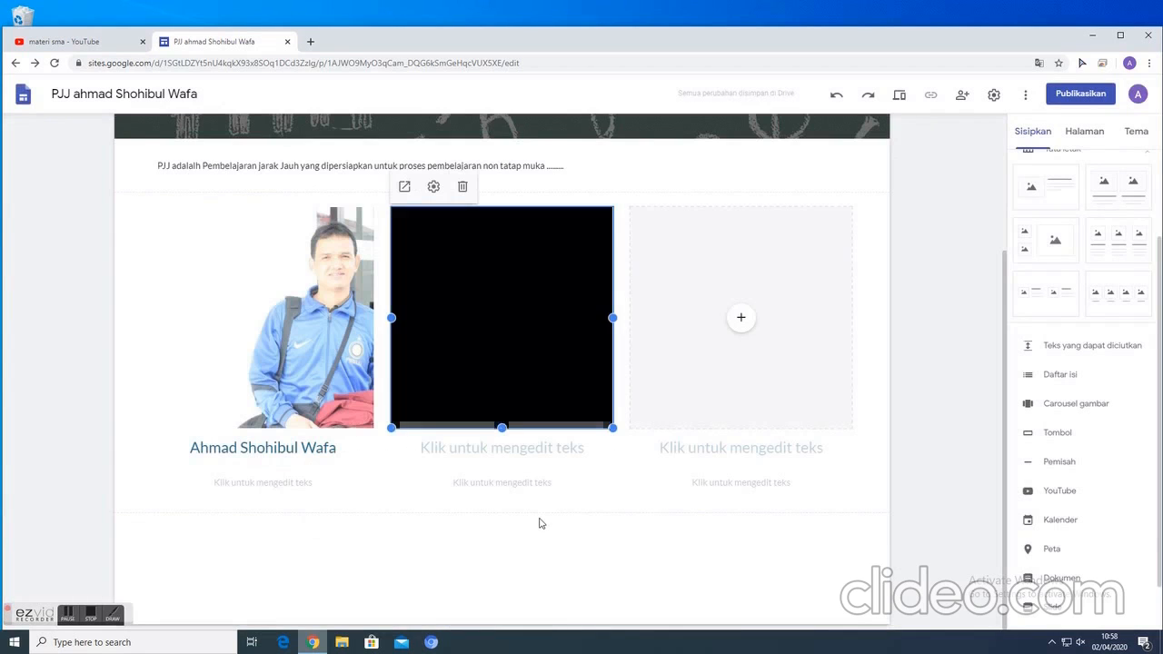
- Enter "Profil Madrasah Pembangunan UIN Jakarta" as the title under the video
{"action": "left_click", "coordinate": [466, 454]}
{"action": "type", "text": "Profil"}
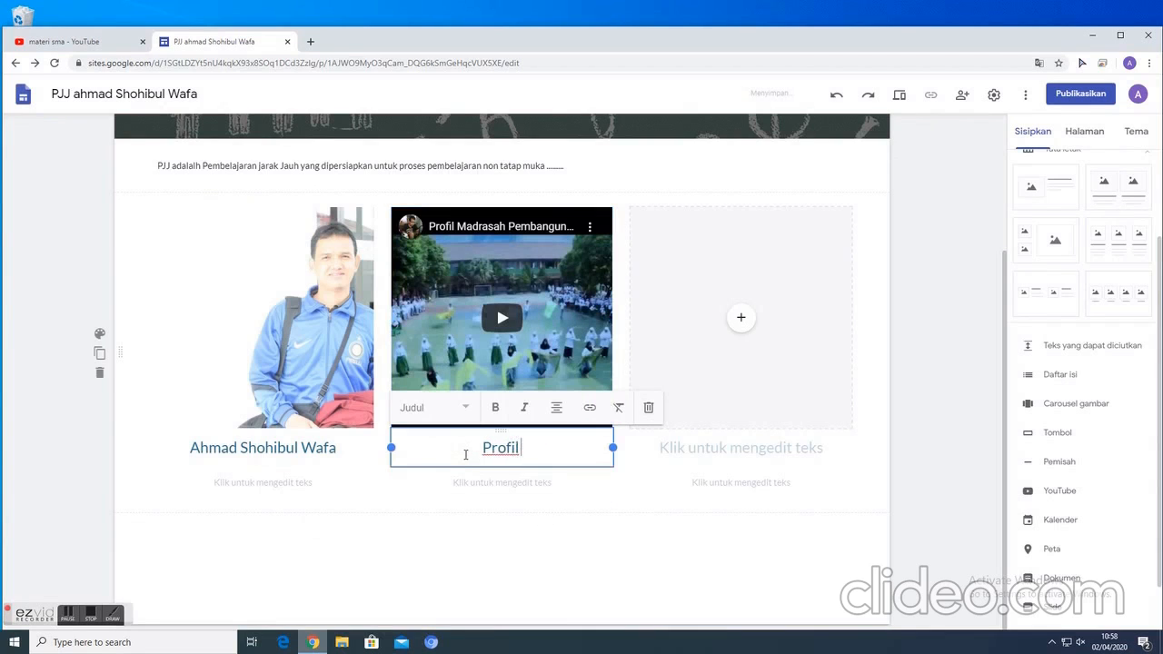
{"action": "type", "text": " Madrasah Pemb"}
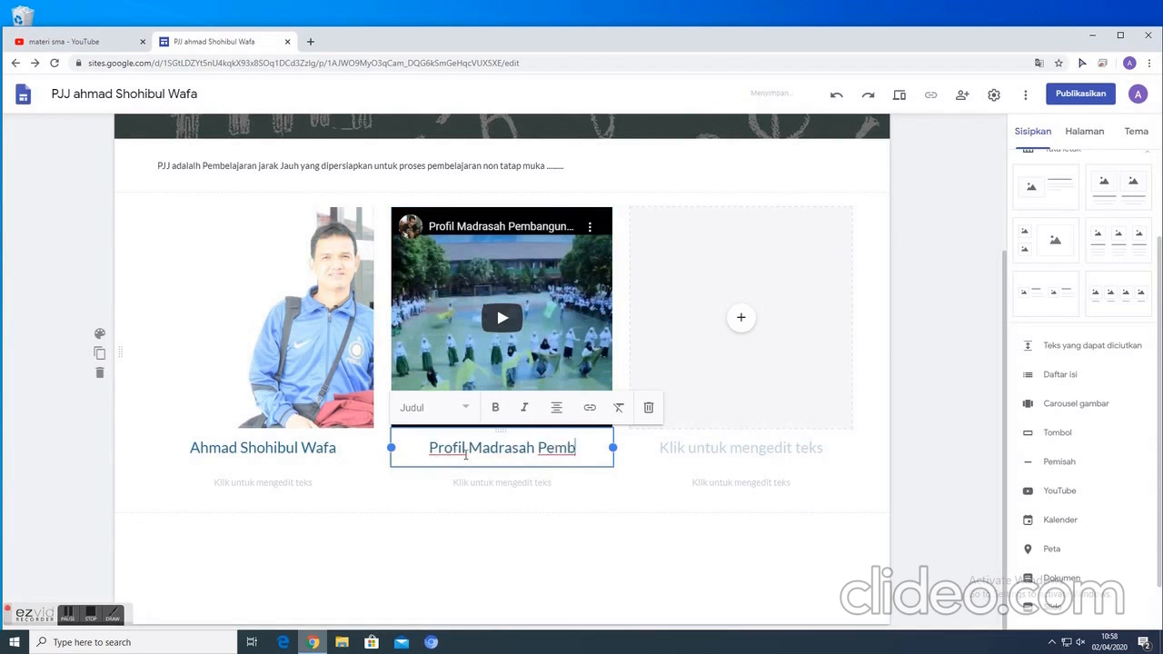
{"action": "type", "text": "angunan UIN Jakar"}
{"action": "key", "text": "BackSpace"}
{"action": "key", "text": "BackSpace"}
{"action": "key", "text": "BackSpace"}
{"action": "type", "text": "karta"}
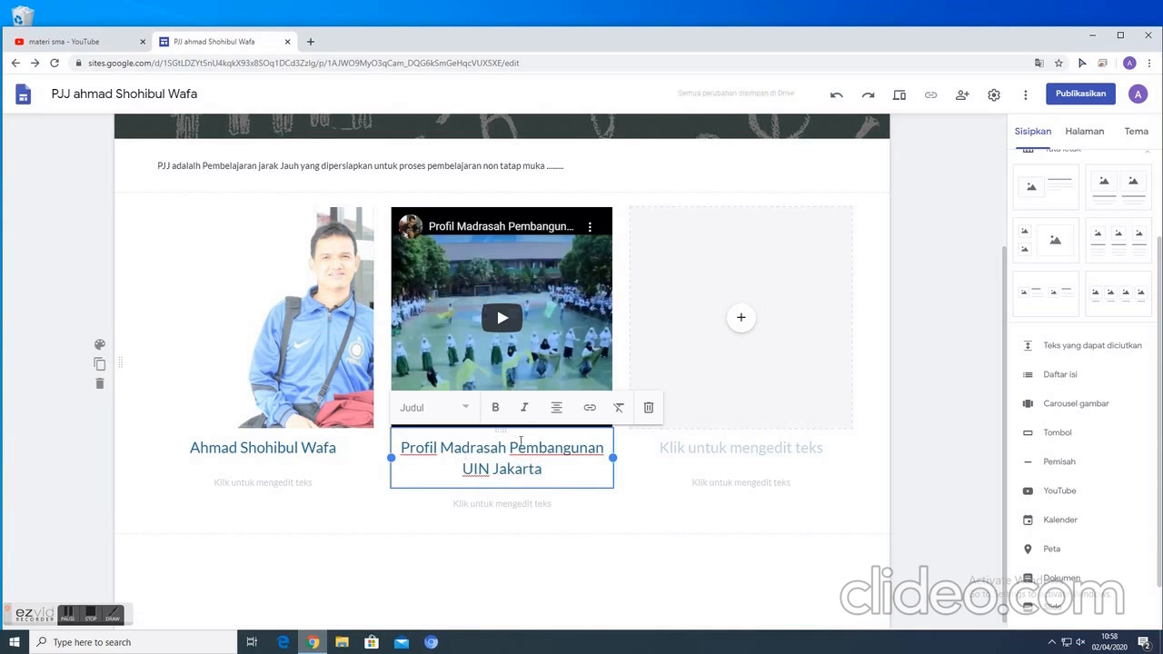
{"action": "left_click", "coordinate": [582, 513]}
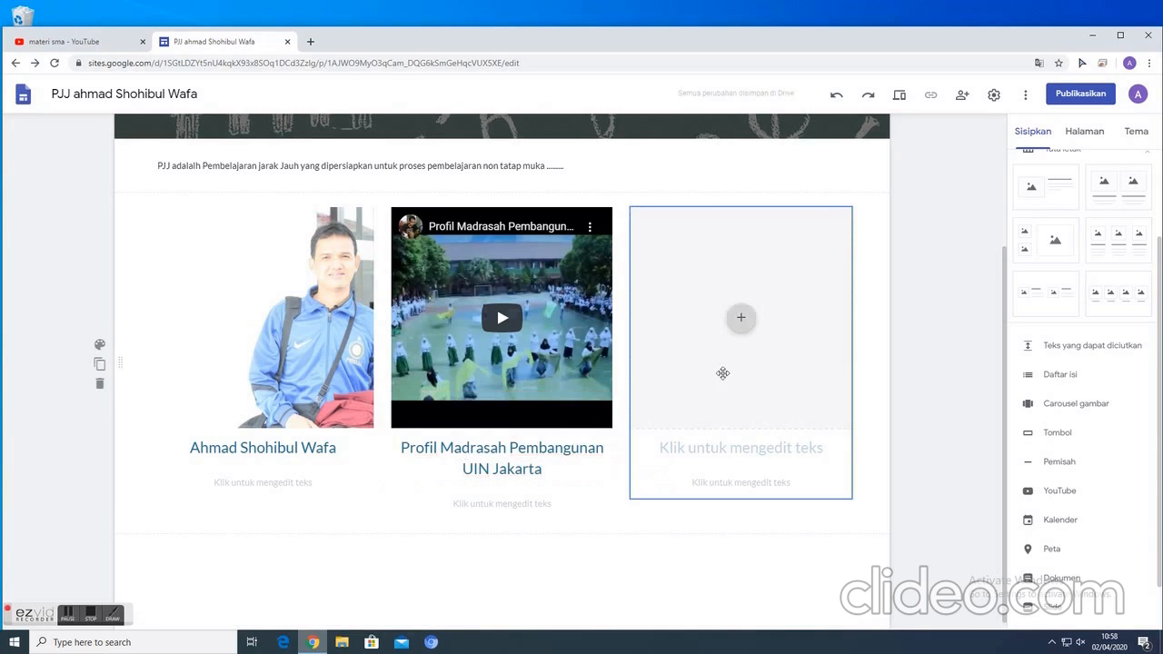
- Insert a map in the third placeholder, searching for "MA Pembangunan UIN" and choosing the suggested Madrasah Aliyah Pembangunan UIN Jakarta location
{"action": "left_click", "coordinate": [742, 322]}
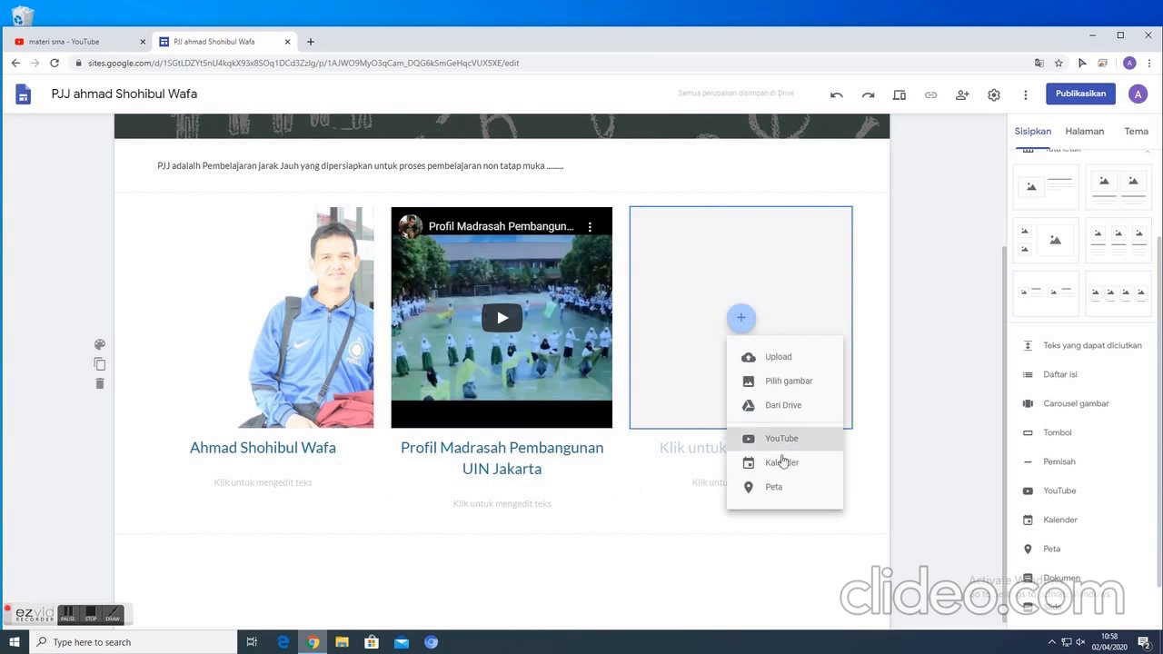
{"action": "left_click", "coordinate": [745, 483]}
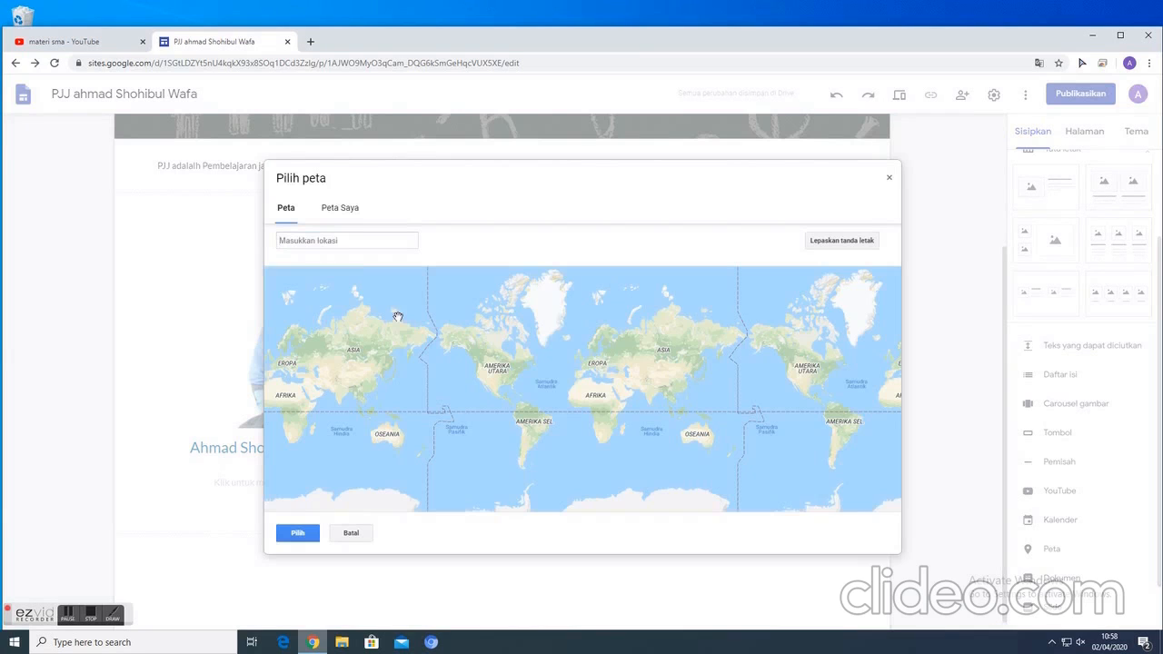
{"action": "left_click", "coordinate": [312, 241]}
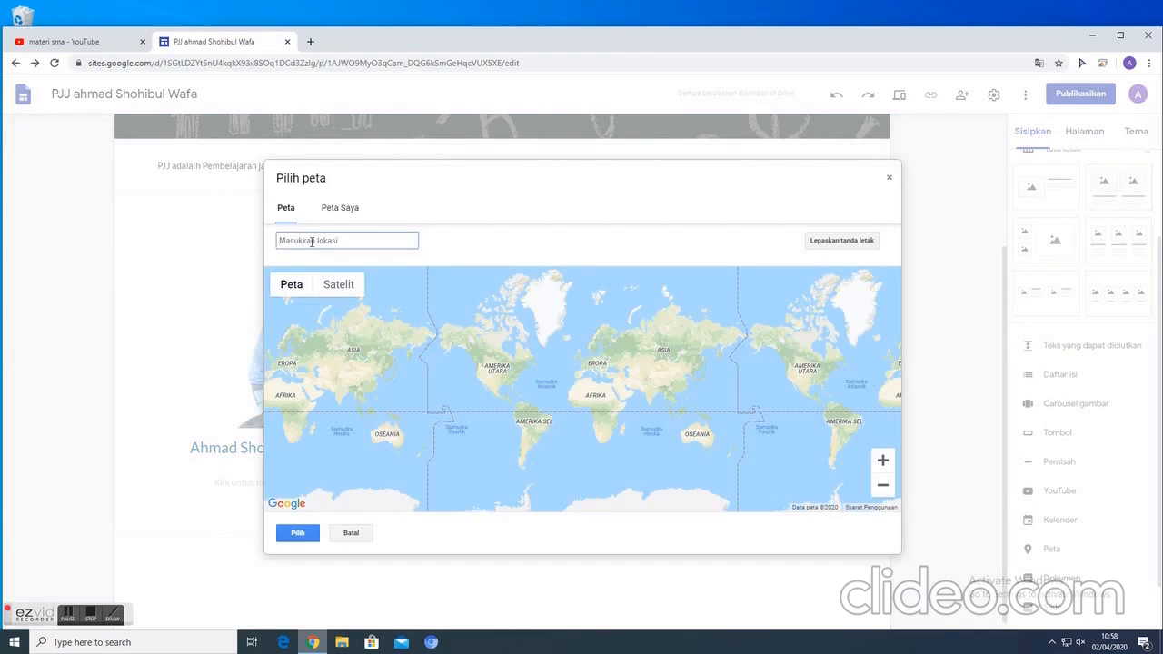
{"action": "type", "text": "Madarsa"}
{"action": "key", "text": "BackSpace"}
{"action": "key", "text": "BackSpace"}
{"action": "key", "text": "BackSpace"}
{"action": "key", "text": "BackSpace"}
{"action": "key", "text": "BackSpace"}
{"action": "key", "text": "BackSpace"}
{"action": "type", "text": "A Pembangunan"}
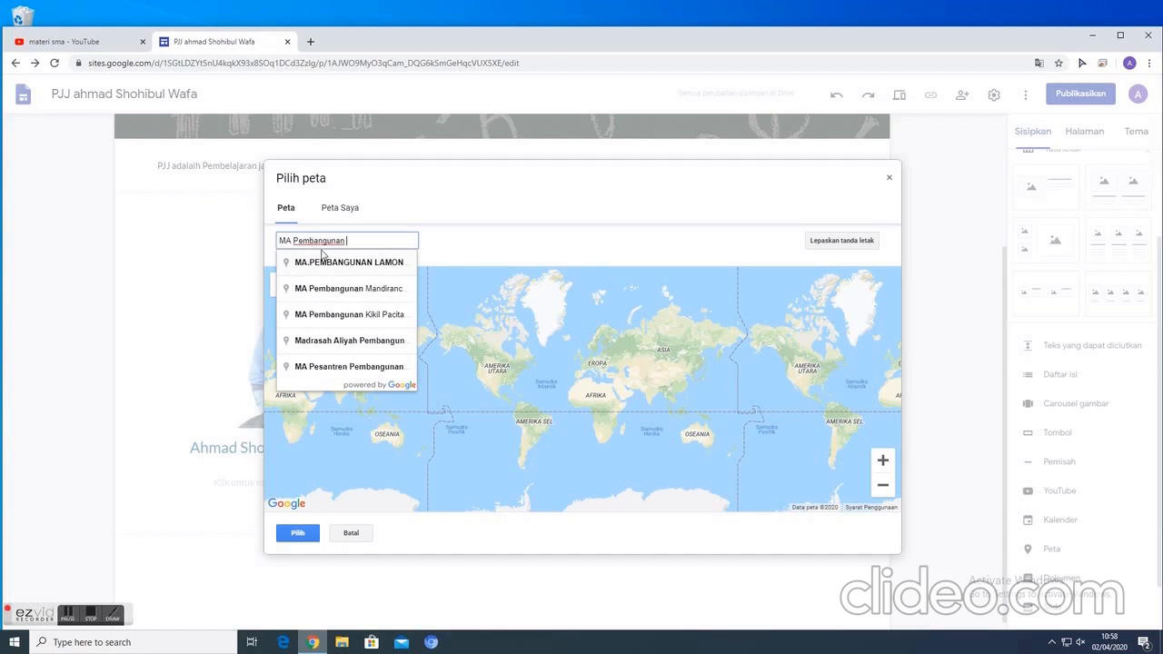
{"action": "type", "text": " UIN"}
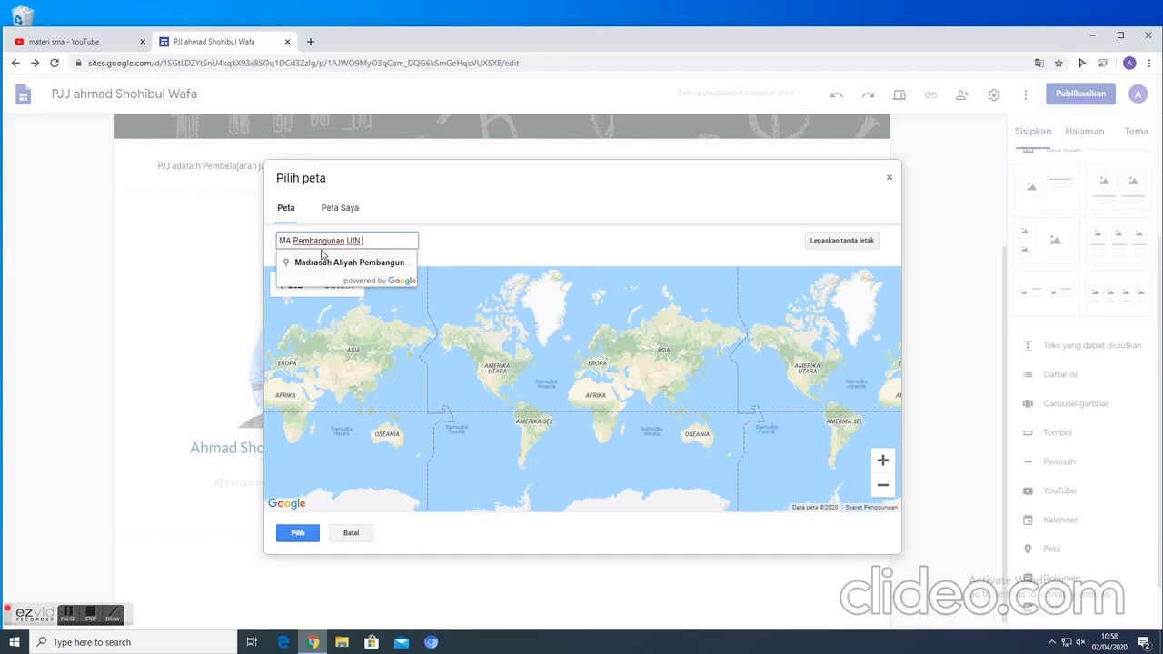
{"action": "left_click", "coordinate": [329, 263]}
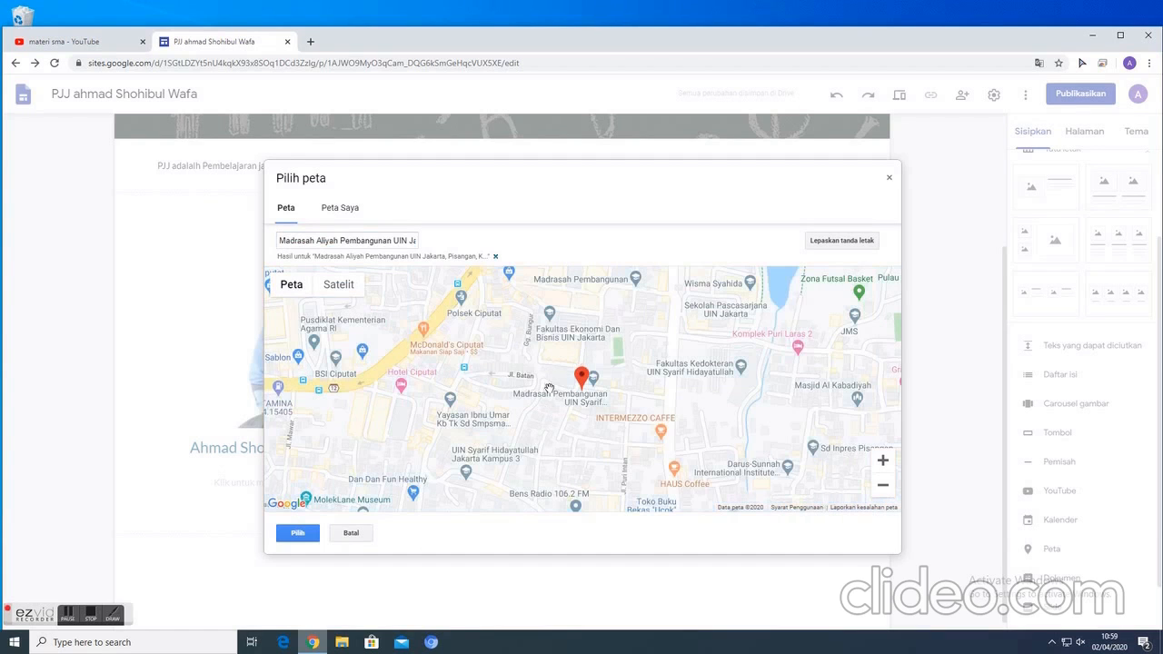
{"action": "left_click", "coordinate": [299, 532]}
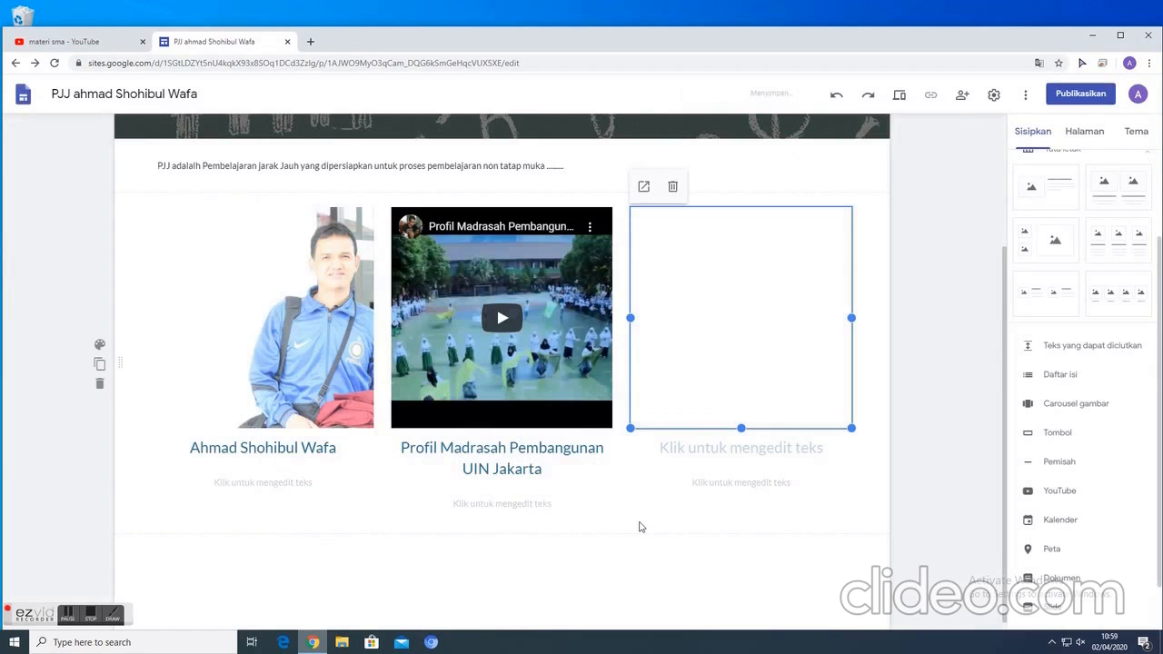
- Enter "Lokasi sekolah" as the title under the map
{"action": "left_click", "coordinate": [716, 448]}
{"action": "type", "text": "Lokasi sekolah"}
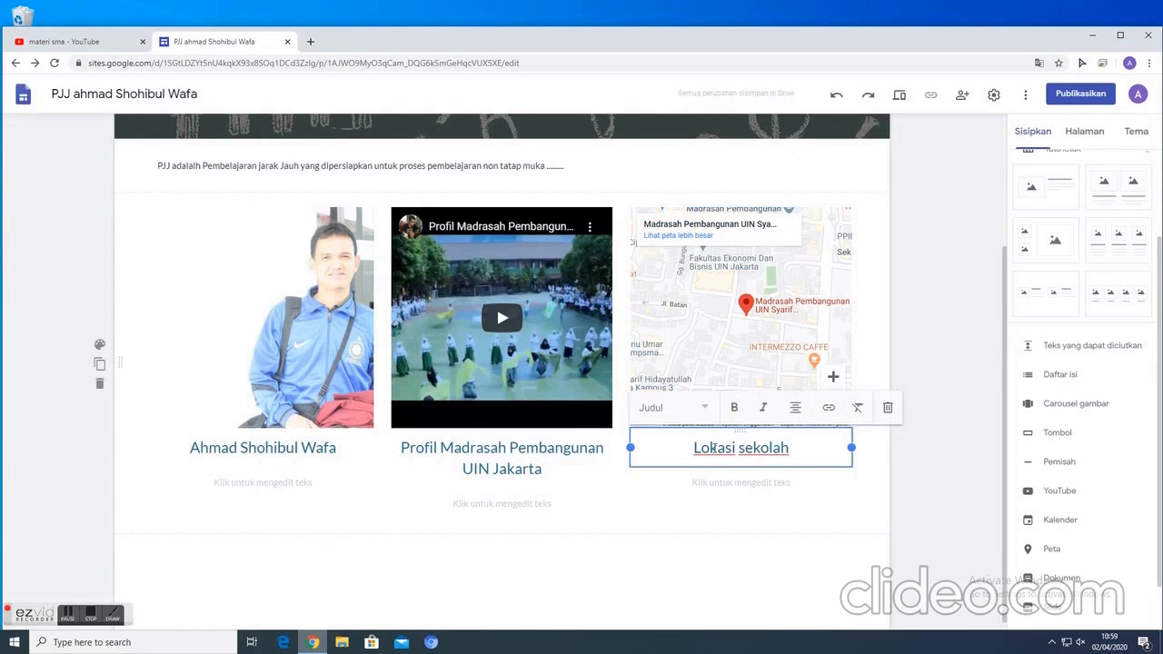
{"action": "left_click", "coordinate": [587, 524]}
{"action": "left_click", "coordinate": [513, 503]}
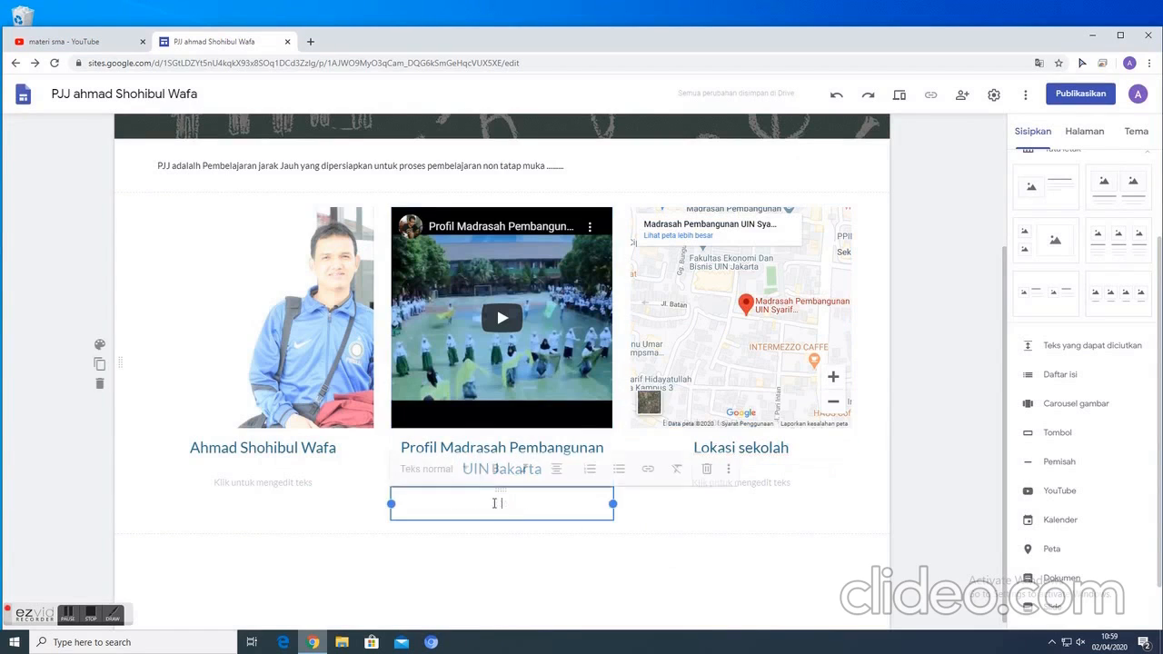
{"action": "left_click", "coordinate": [758, 510]}
{"action": "left_click", "coordinate": [745, 482]}
{"action": "left_click", "coordinate": [704, 567]}
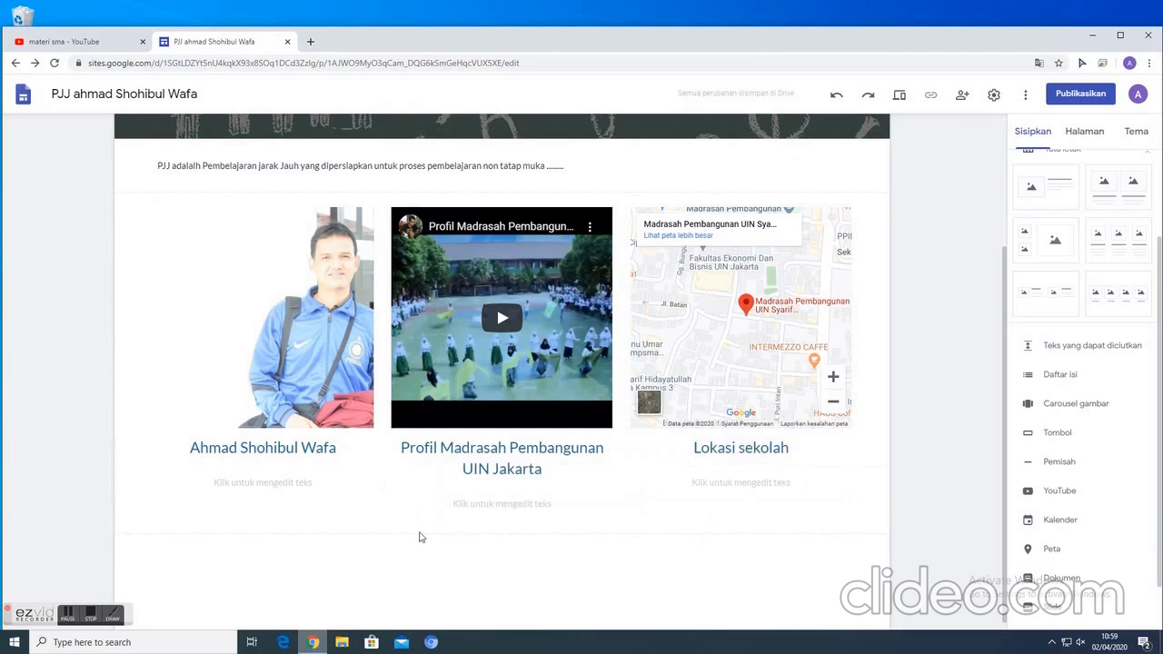
{"action": "left_click", "coordinate": [263, 483]}
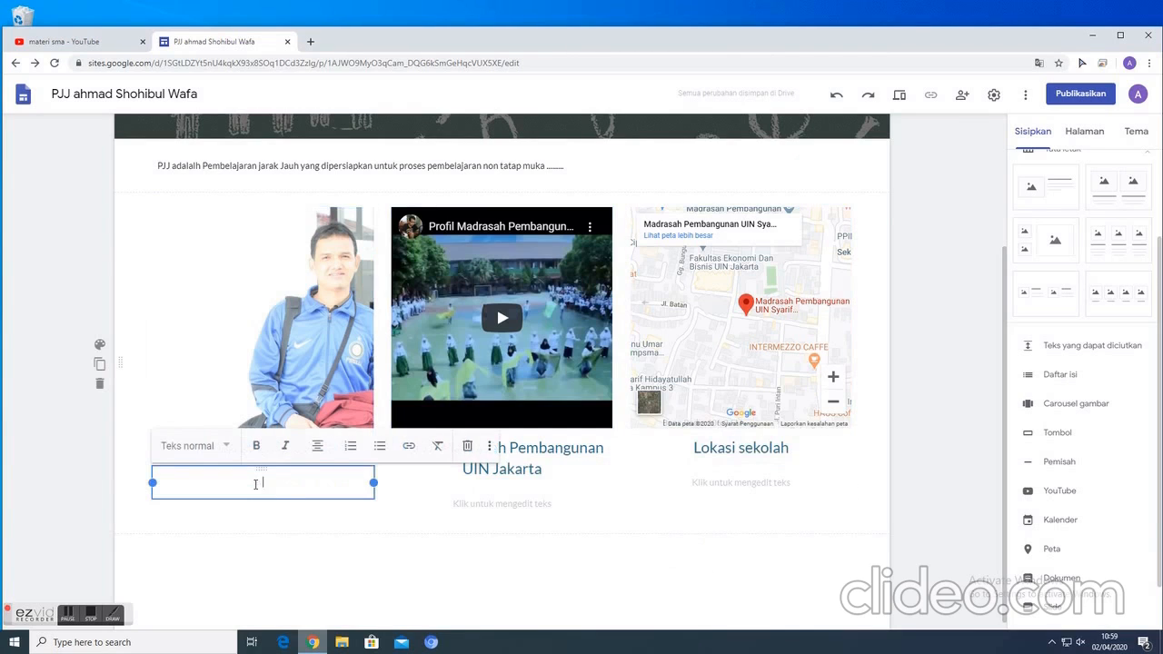
{"action": "left_click", "coordinate": [328, 545]}
- Enter "Pengajar matematika" as the description below the person's name under the first photo
{"action": "left_click", "coordinate": [233, 485]}
{"action": "type", "text": "Pengajar m"}
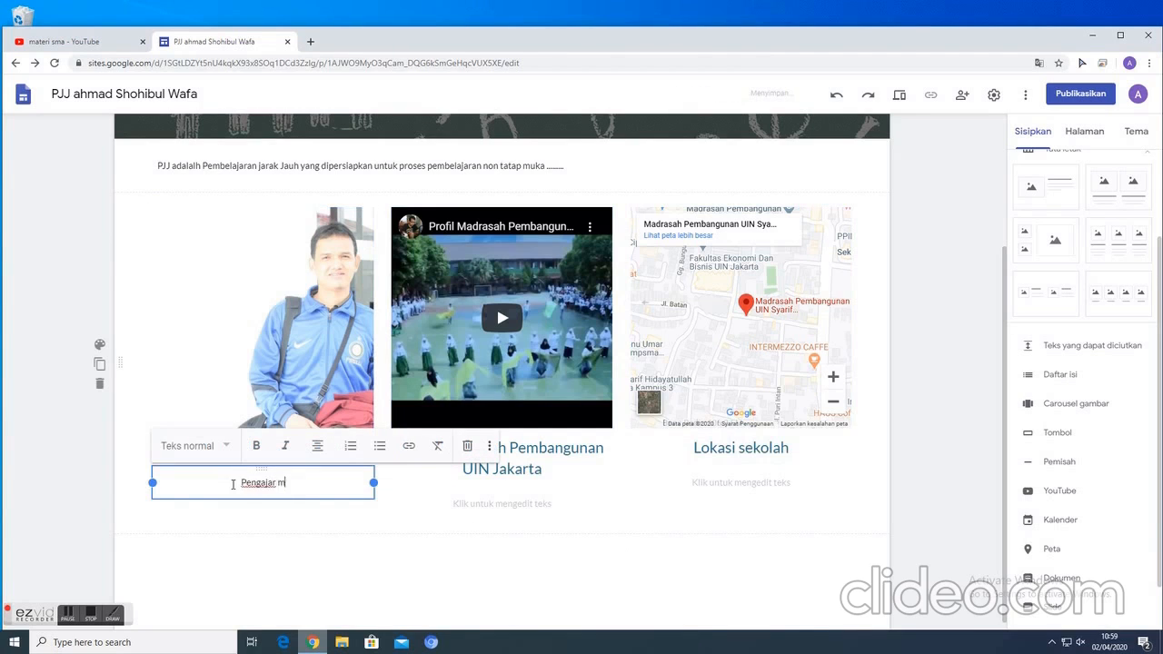
{"action": "type", "text": "atematika"}
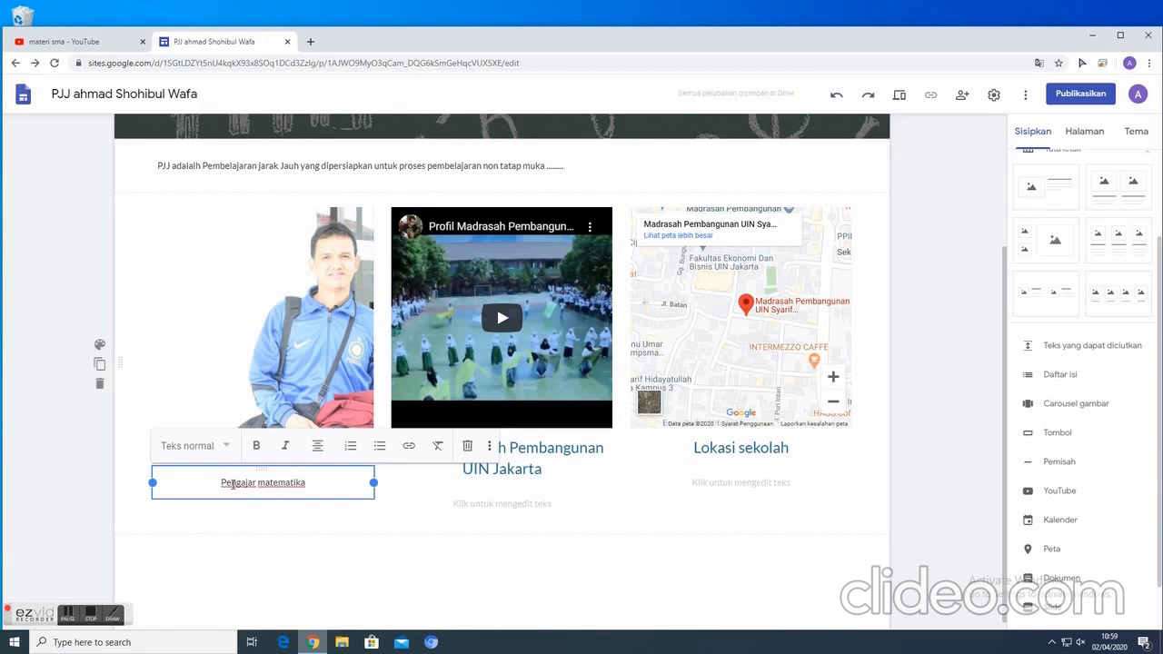
{"action": "left_click", "coordinate": [285, 553]}
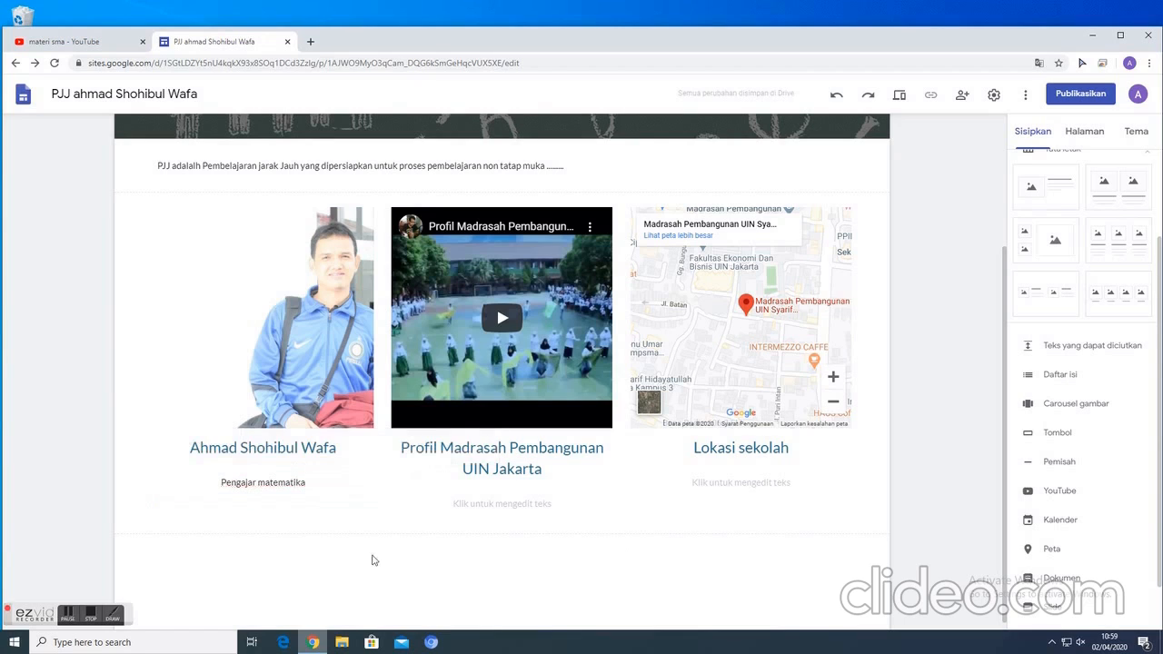
- Go to the Jadwal page and insert a collapsible text block (Teks yang dapat diciutkan) below the header
{"action": "scroll", "coordinate": [736, 514], "scroll_direction": "up", "scroll_amount": 2}
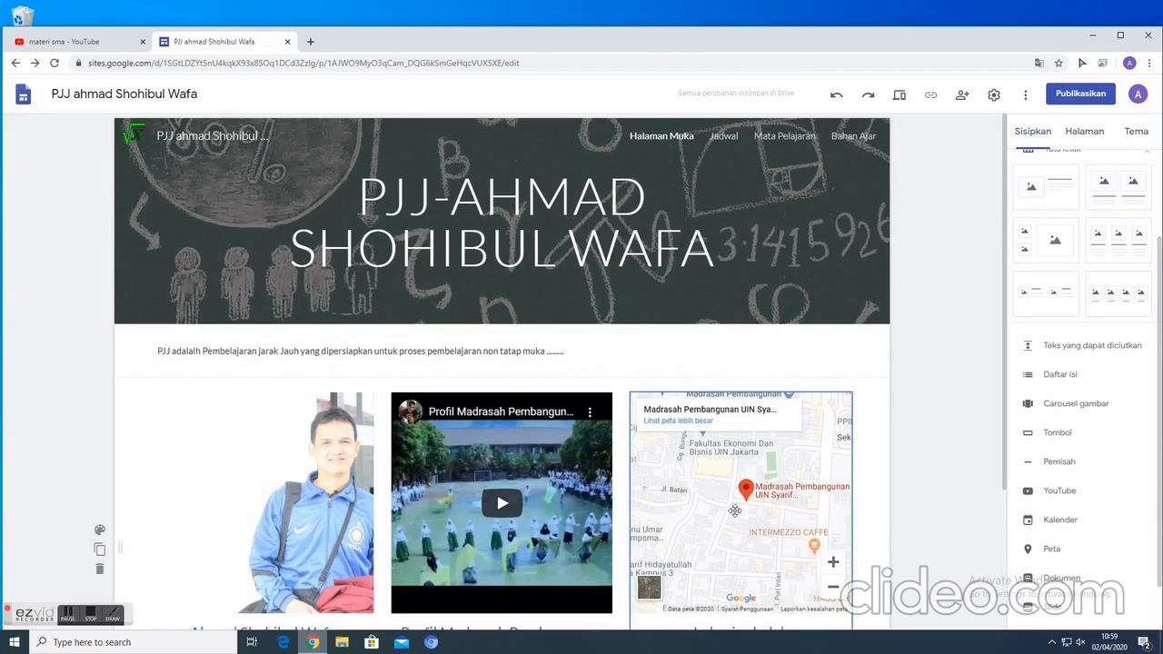
{"action": "scroll", "coordinate": [732, 482], "scroll_direction": "down", "scroll_amount": 2}
{"action": "scroll", "coordinate": [733, 482], "scroll_direction": "up", "scroll_amount": 2}
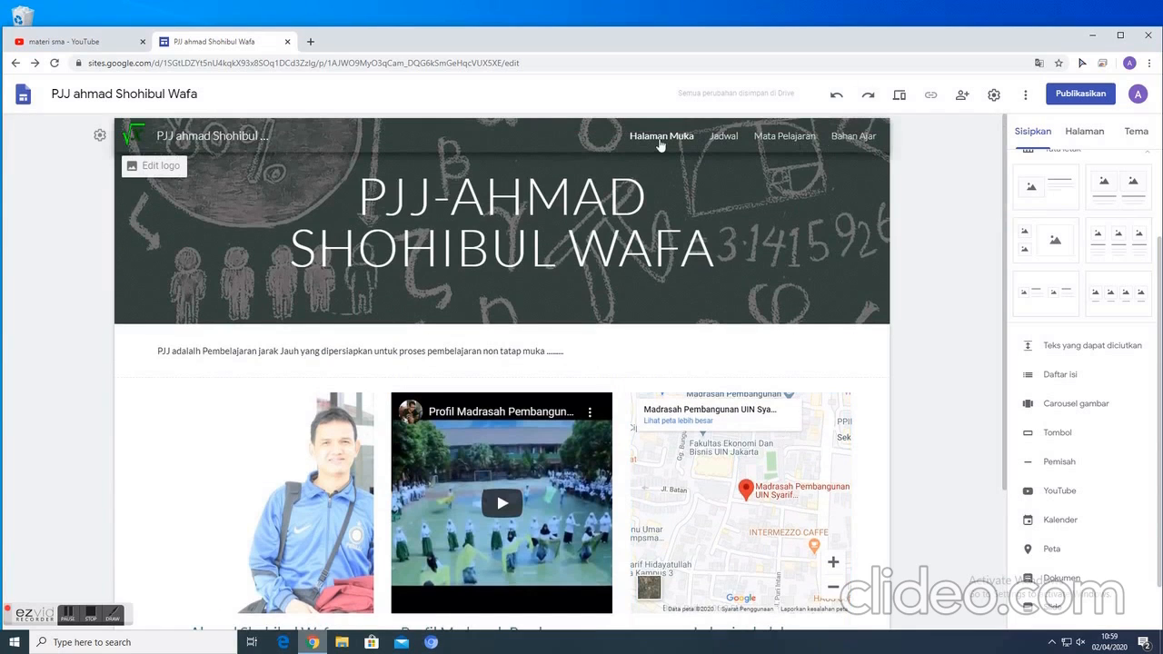
{"action": "left_click", "coordinate": [725, 138]}
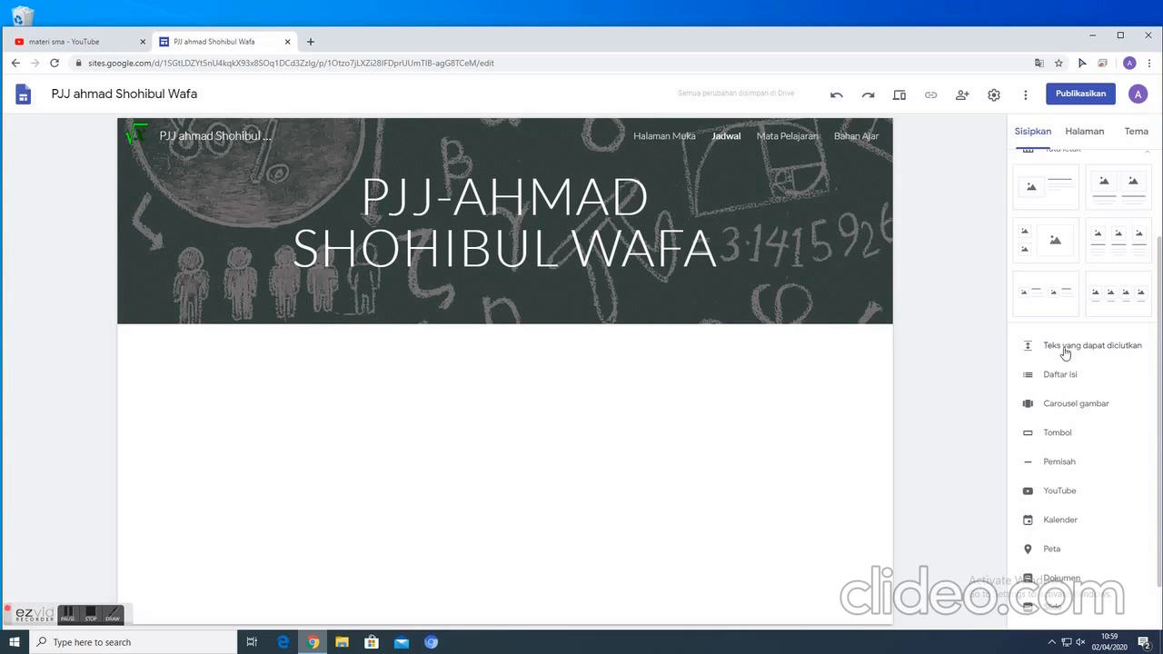
{"action": "double_click", "coordinate": [437, 475]}
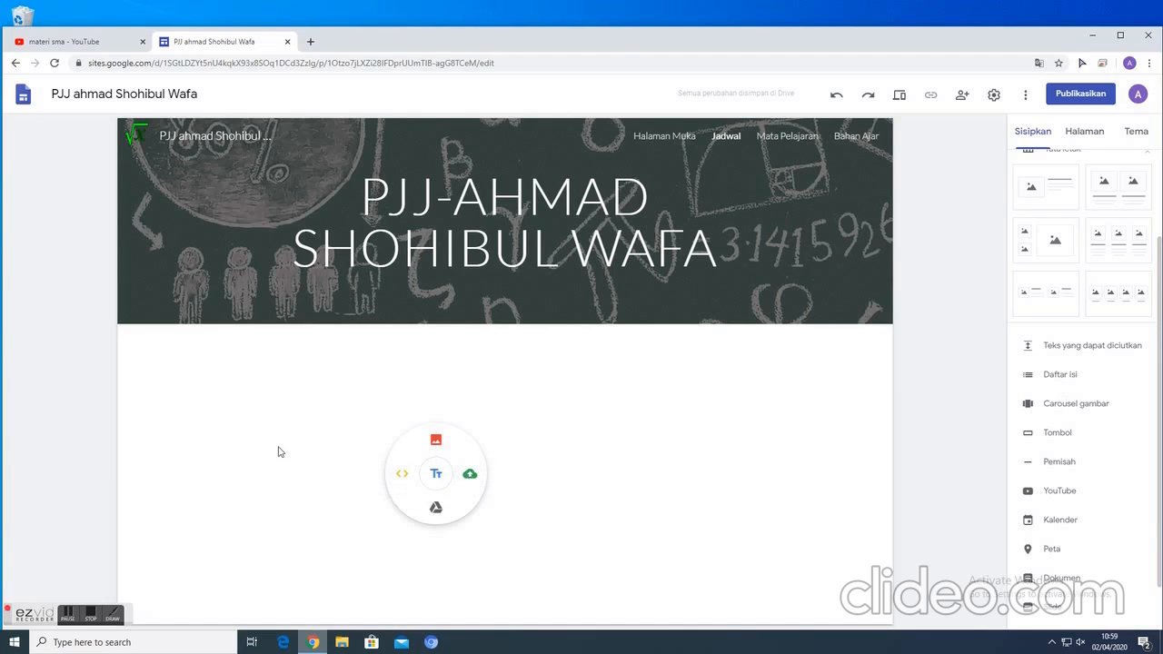
{"action": "left_click", "coordinate": [793, 482]}
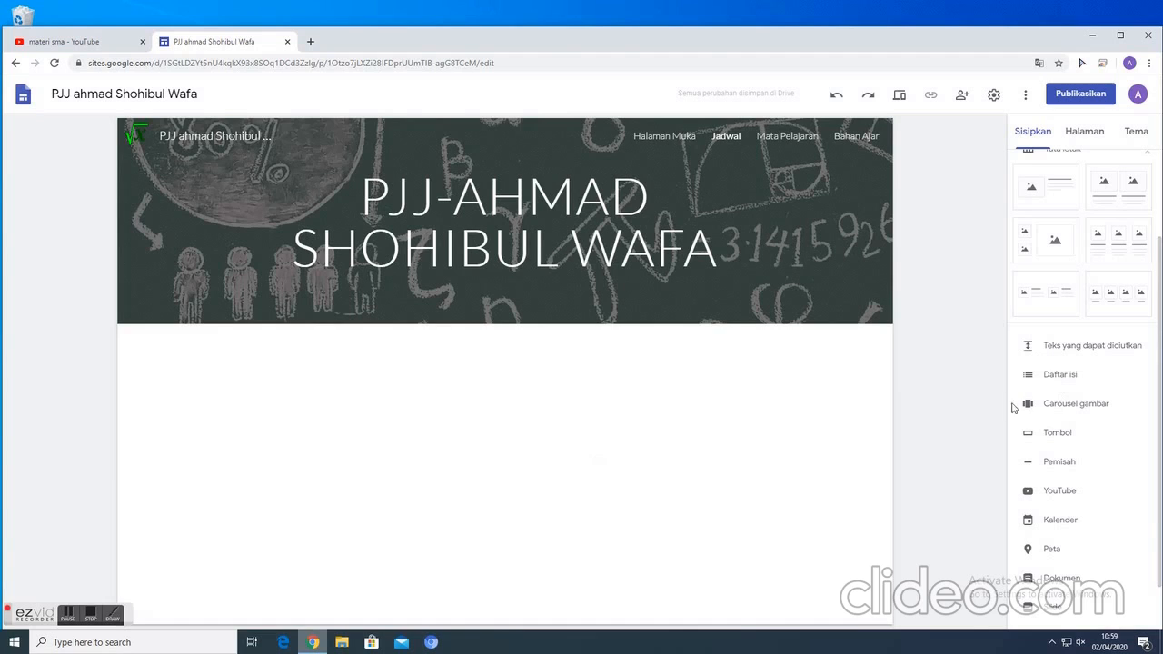
{"action": "left_click", "coordinate": [1074, 347]}
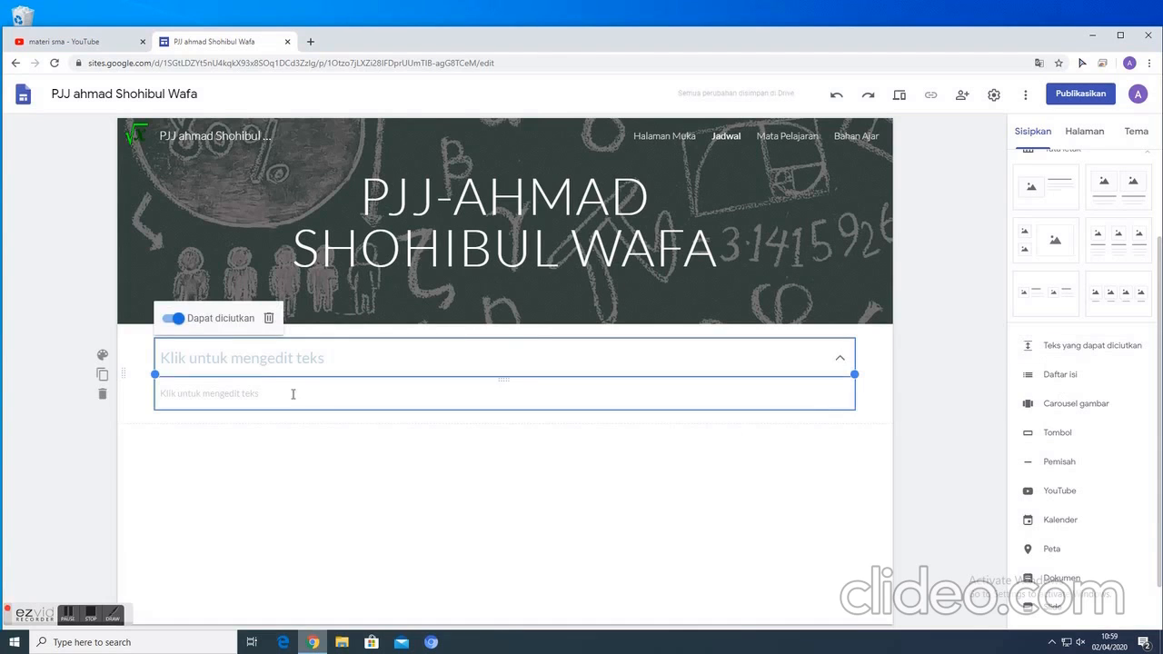
- Enter "Kelas X MIA" as the heading of the collapsible text block
{"action": "left_click", "coordinate": [257, 359]}
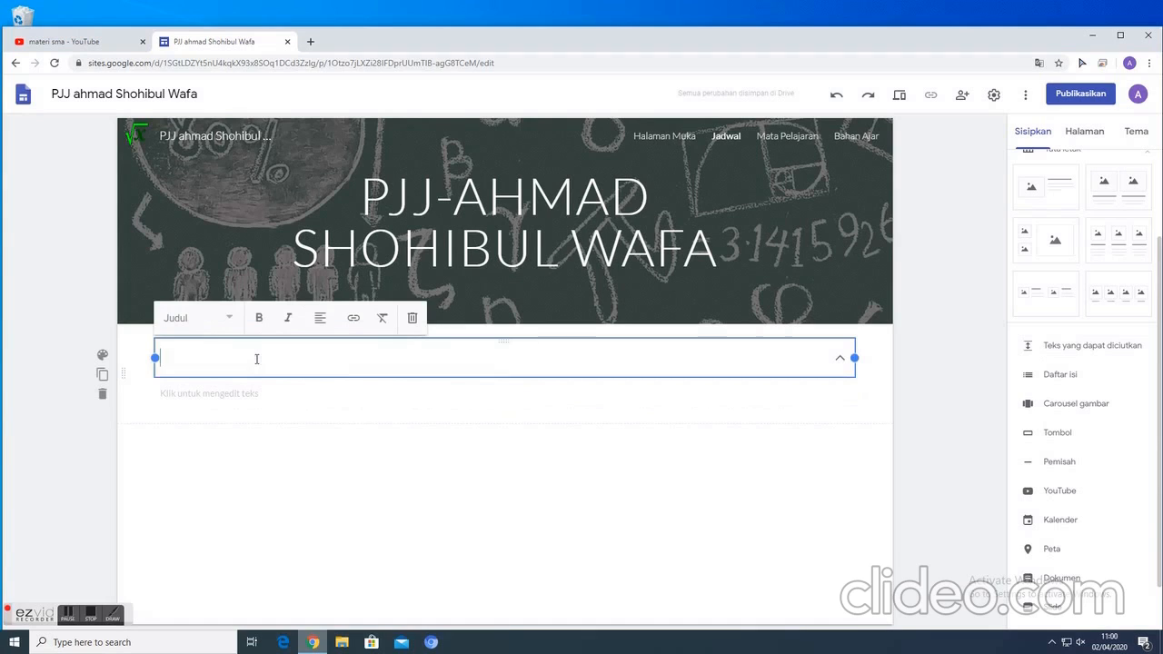
{"action": "type", "text": "Kelas"}
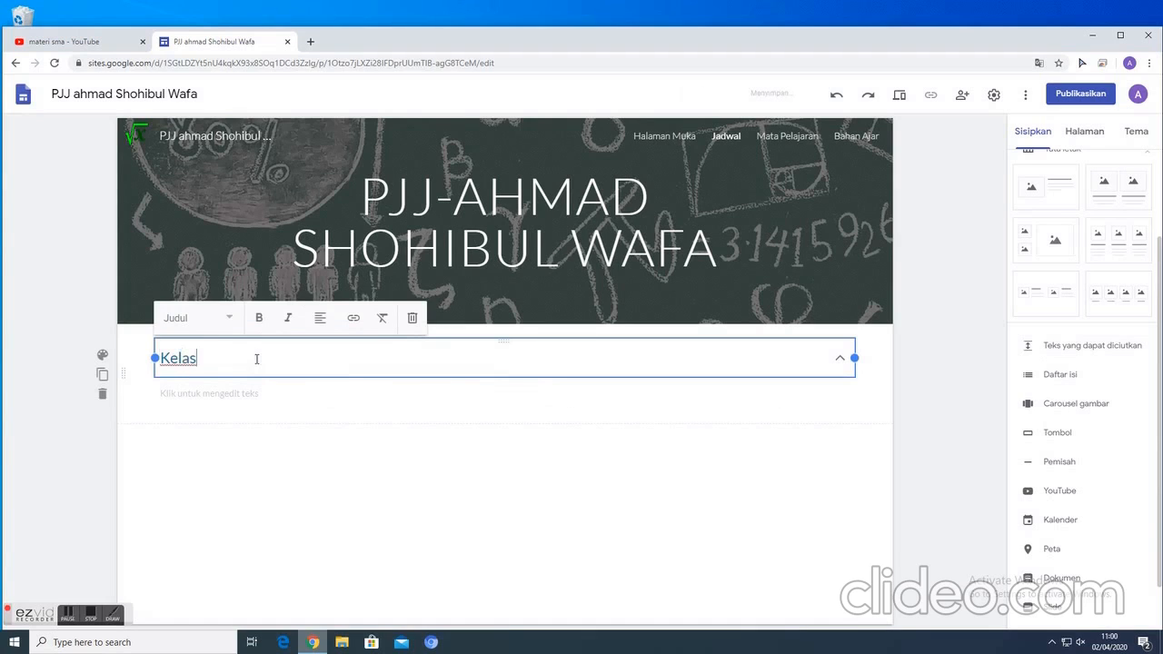
{"action": "type", "text": " X MIA"}
{"action": "left_click", "coordinate": [277, 464]}
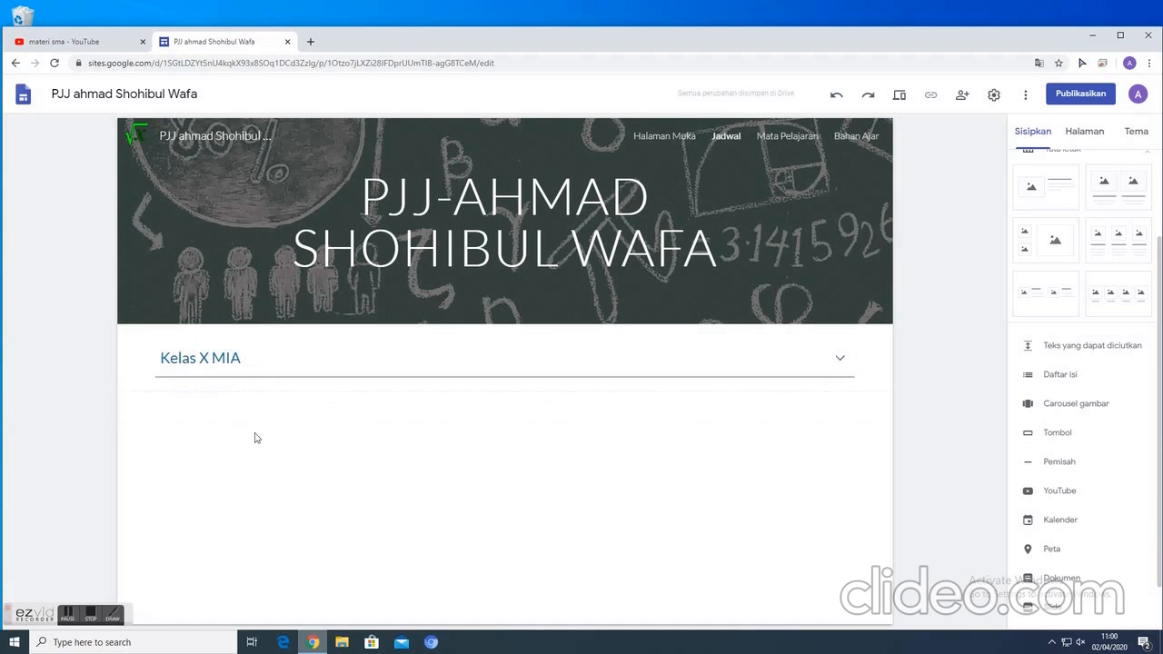
- Start the body text of the Kelas X MIA block with "X MIA 1 : Senin, 30 Maret 2020"
{"action": "left_click", "coordinate": [210, 365]}
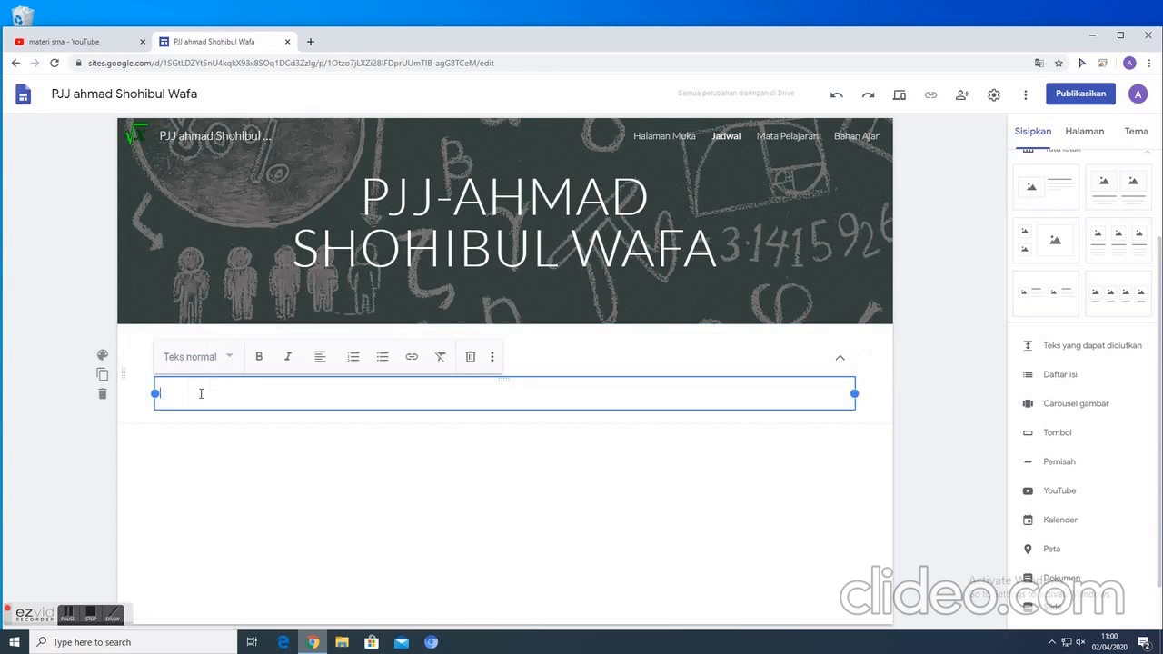
{"action": "type", "text": "x MIA12"}
{"action": "key", "text": "BackSpace"}
{"action": "key", "text": "BackSpace"}
{"action": "type", "text": "1 : Senin, 3"}
{"action": "key", "text": "BackSpace"}
{"action": "key", "text": "BackSpace"}
{"action": "type", "text": "30 Maret 2020 "}
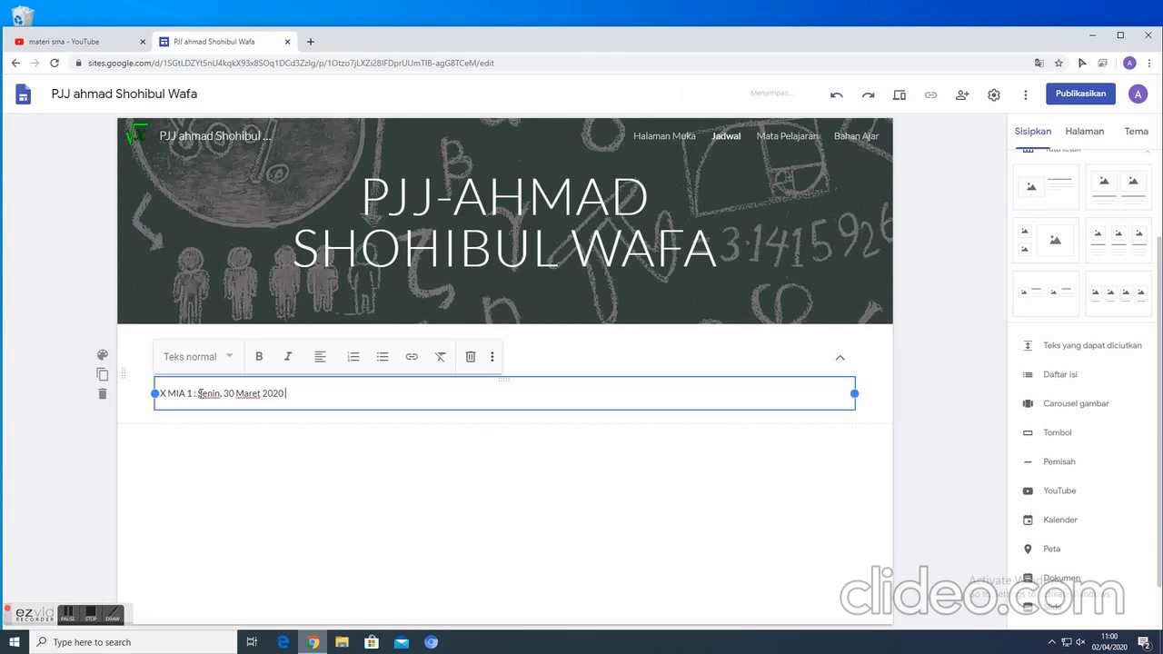
{"action": "type", "text": ":"}
- Complete the X MIA 1 schedule line with ", Pukul 08.00 - 09.30 (PJJ 01)" and start a new line
{"action": "key", "text": "BackSpace"}
{"action": "type", "text": ", Pukul 08.00 - 09.30"}
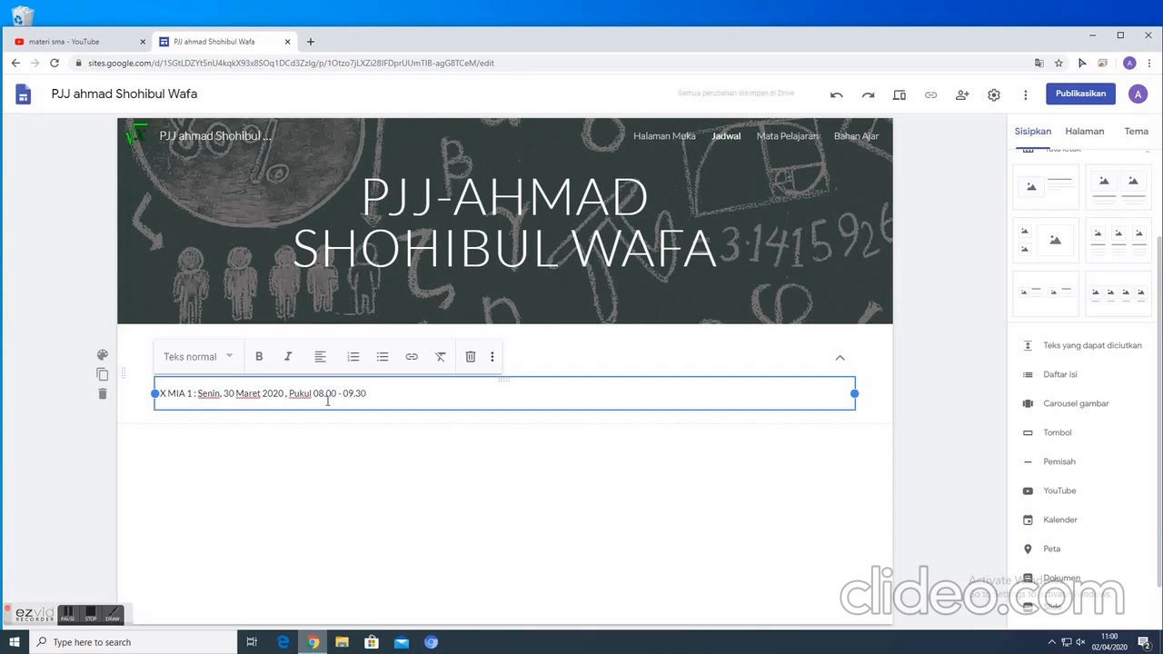
{"action": "type", "text": " (PJJ 01)"}
{"action": "key", "text": "Return"}
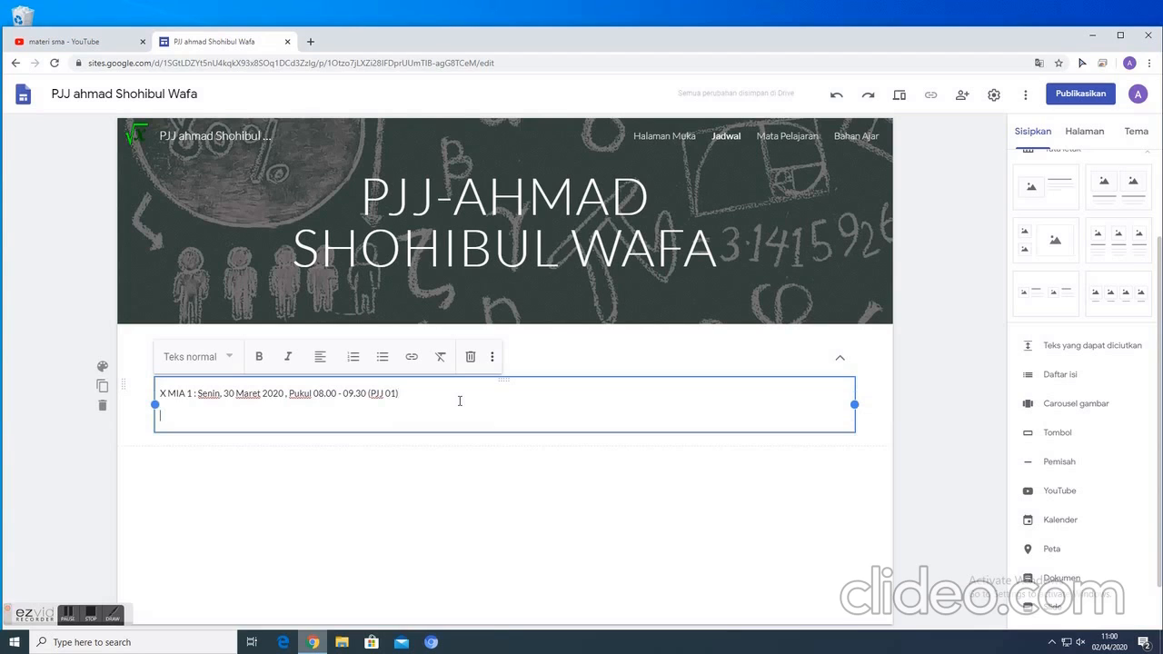
- Begin the second schedule line with "Rabu," and append a copy of the date, time and PJJ text from the first line
{"action": "type", "text": "Sel"}
{"action": "key", "text": "BackSpace"}
{"action": "key", "text": "BackSpace"}
{"action": "type", "text": "Rabu,"}
{"action": "left_click_drag", "start_coordinate": [243, 393], "coordinate": [407, 393]}
{"action": "key", "text": "ctrl+c"}
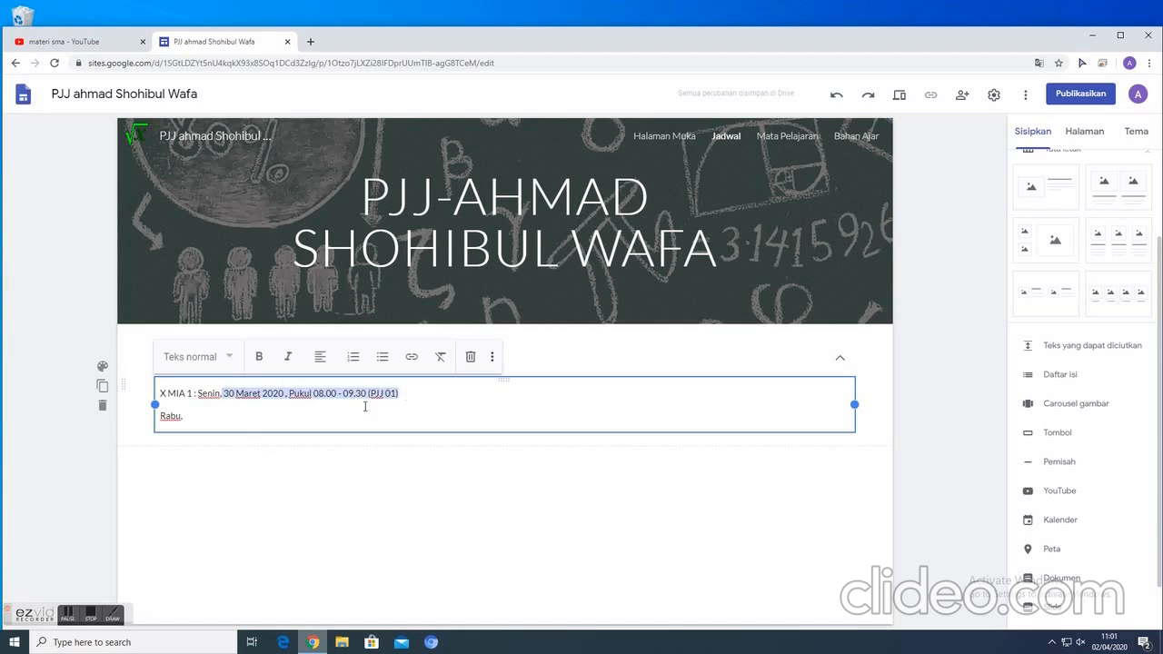
{"action": "left_click", "coordinate": [195, 416]}
{"action": "key", "text": "ctrl+v"}
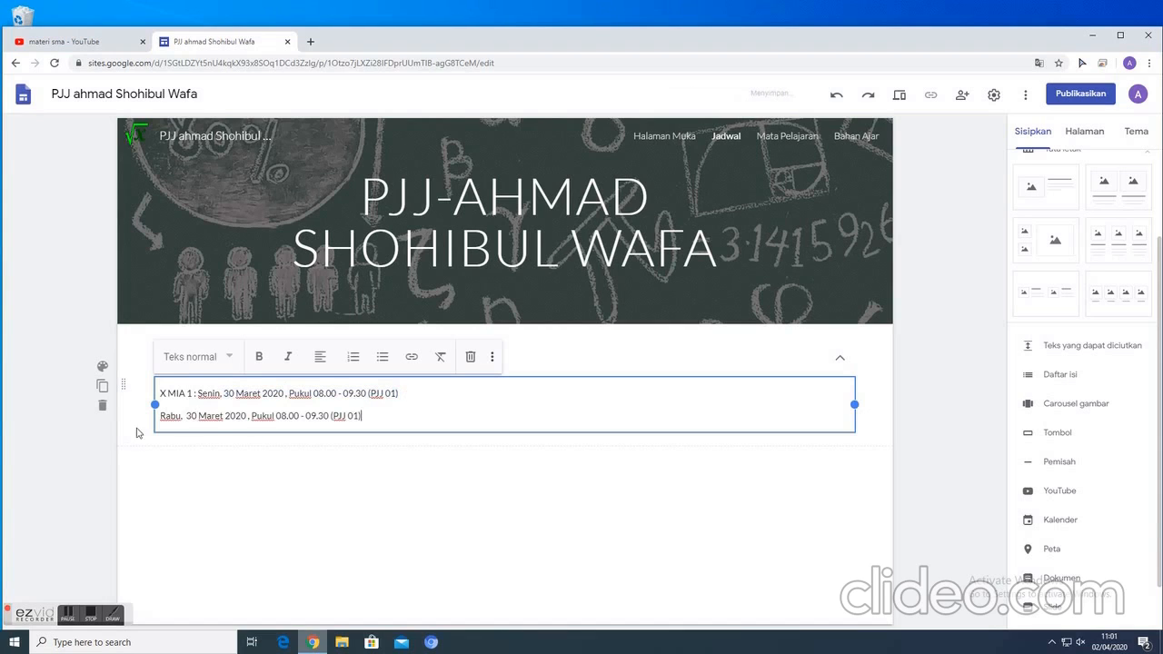
- Change the Rabu line to 31 Maret and PJJ 02, and indent it to line up under "Senin"
{"action": "key", "text": "BackSpace"}
{"action": "type", "text": "1"}
{"action": "left_click", "coordinate": [359, 416]}
{"action": "key", "text": "BackSpace"}
{"action": "type", "text": "2"}
{"action": "left_click", "coordinate": [183, 415]}
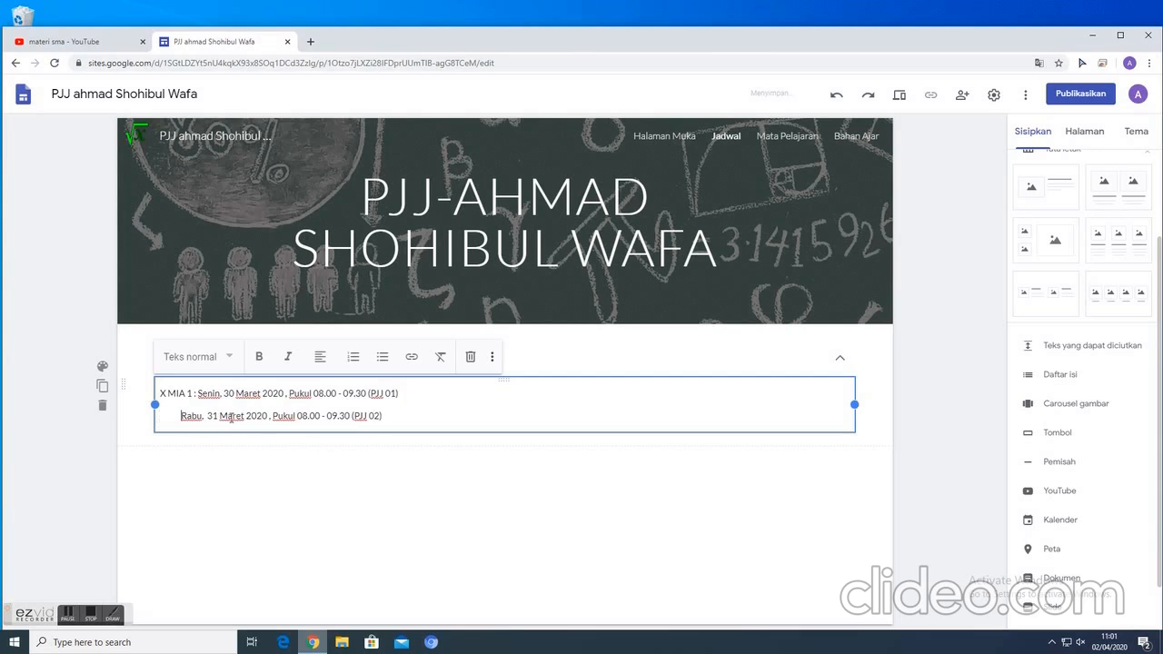
{"action": "left_click", "coordinate": [401, 442]}
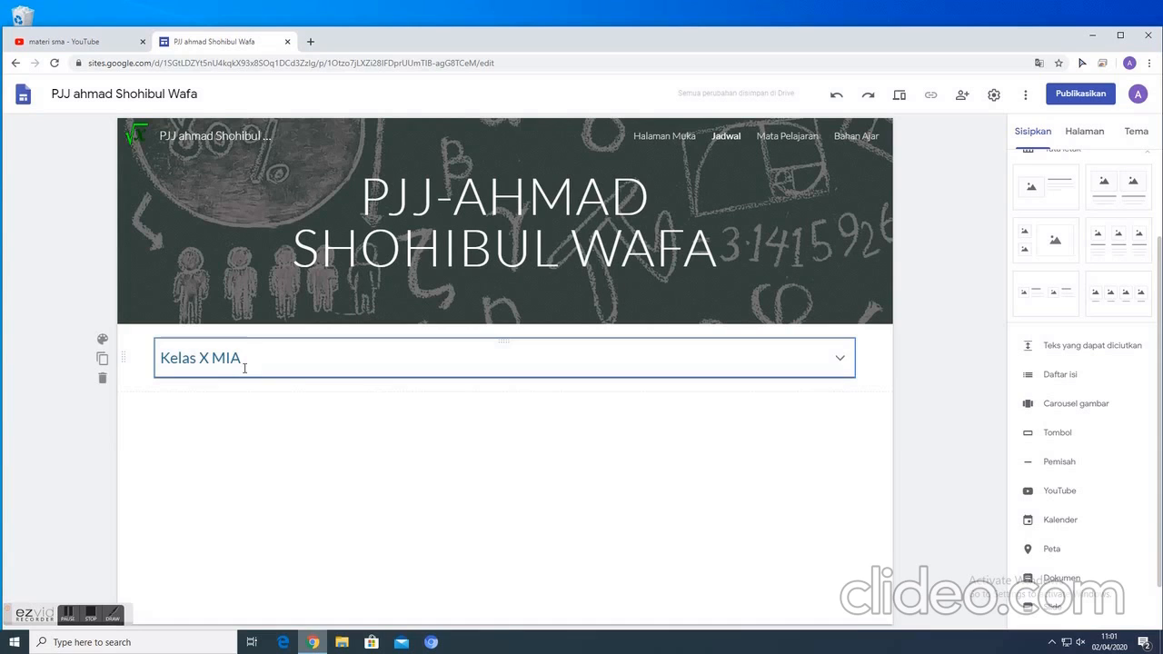
- Duplicate both X MIA 1 schedule lines below themselves in the Kelas X MIA block and relabel the copy as X MIA 2
{"action": "left_click", "coordinate": [840, 358]}
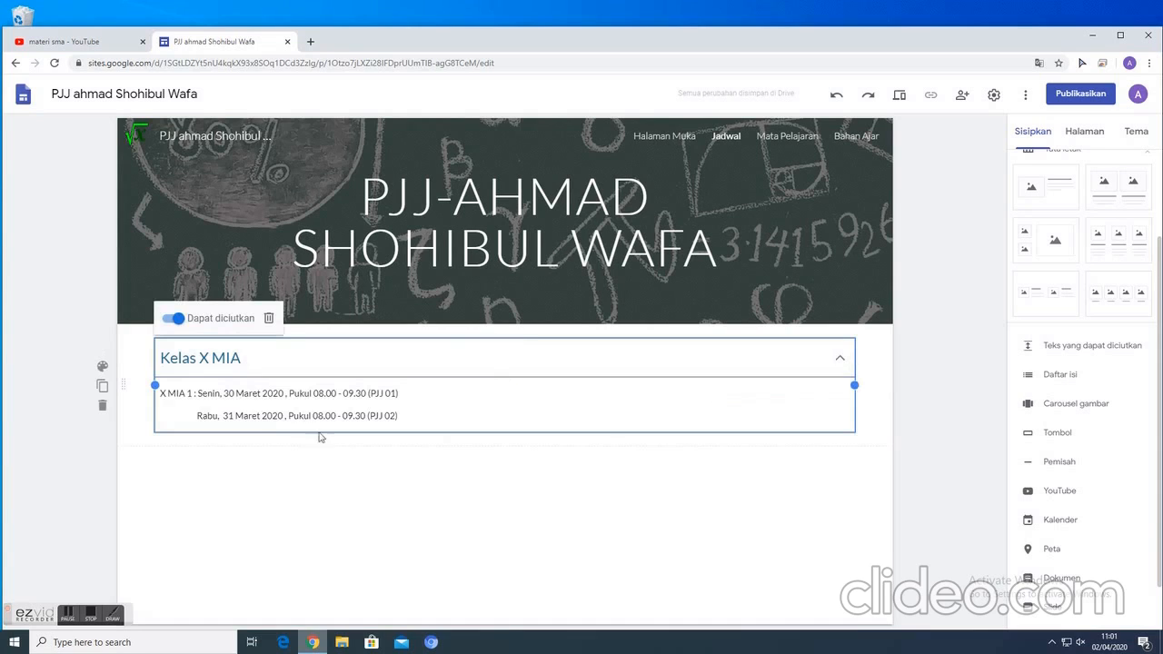
{"action": "left_click_drag", "start_coordinate": [161, 393], "coordinate": [409, 420]}
{"action": "key", "text": "ctrl+c"}
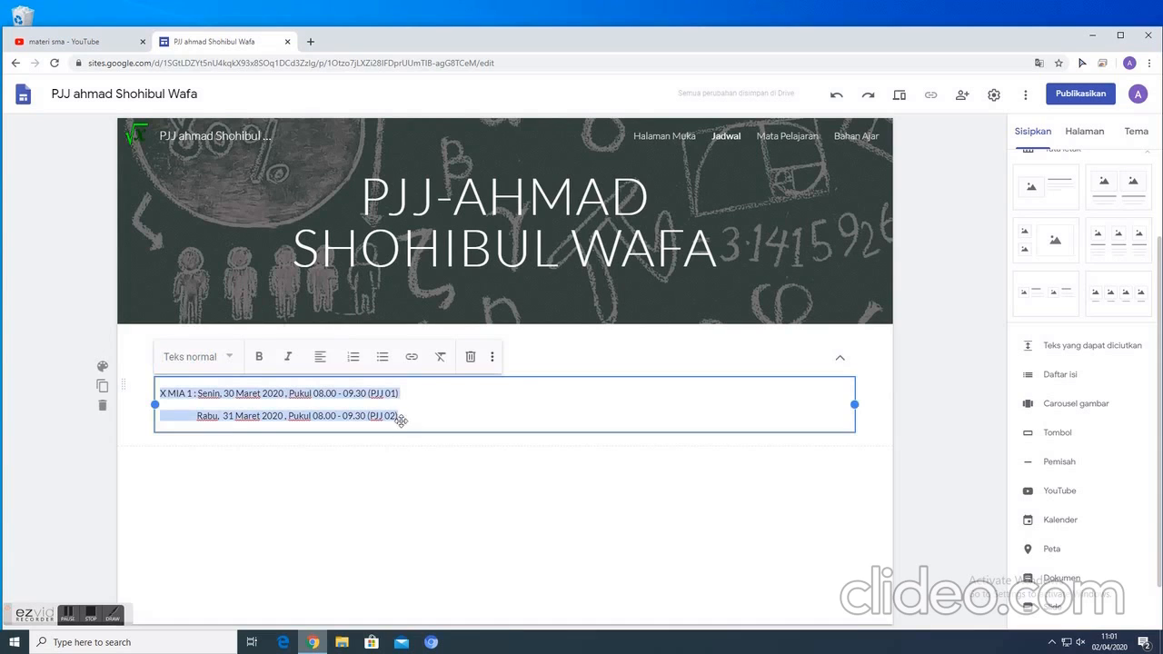
{"action": "left_click", "coordinate": [410, 416]}
{"action": "key", "text": "Return"}
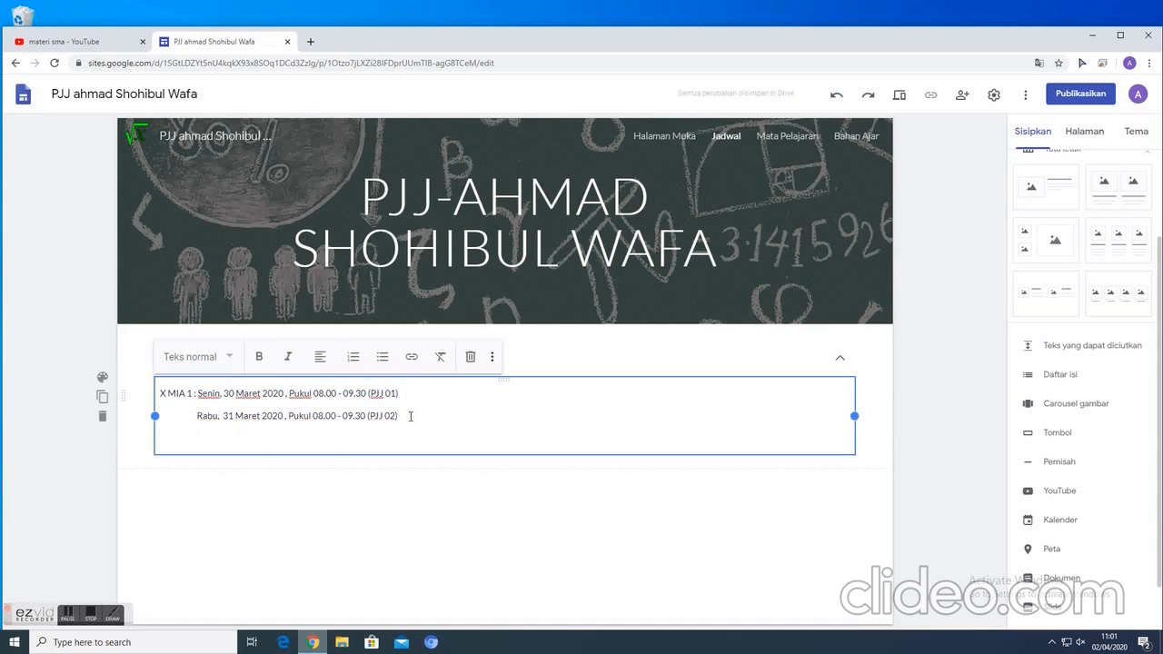
{"action": "key", "text": "ctrl+v"}
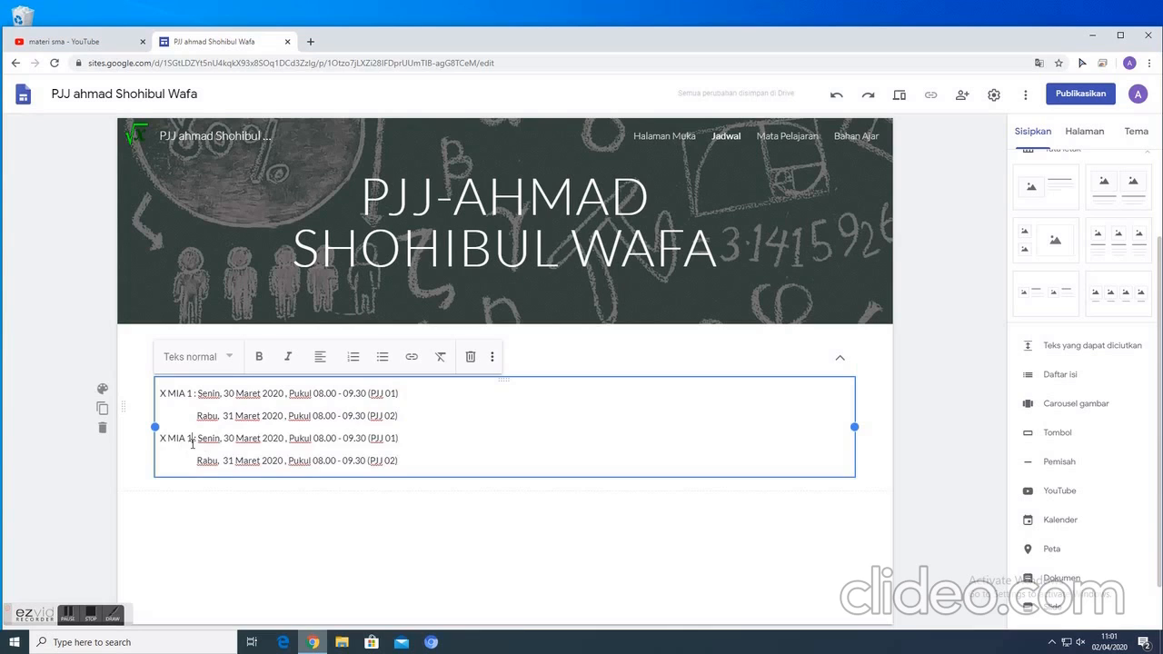
{"action": "key", "text": "BackSpace"}
{"action": "type", "text": "2"}
{"action": "left_click_drag", "start_coordinate": [318, 438], "coordinate": [367, 441]}
{"action": "left_click", "coordinate": [437, 440]}
{"action": "left_click", "coordinate": [696, 537]}
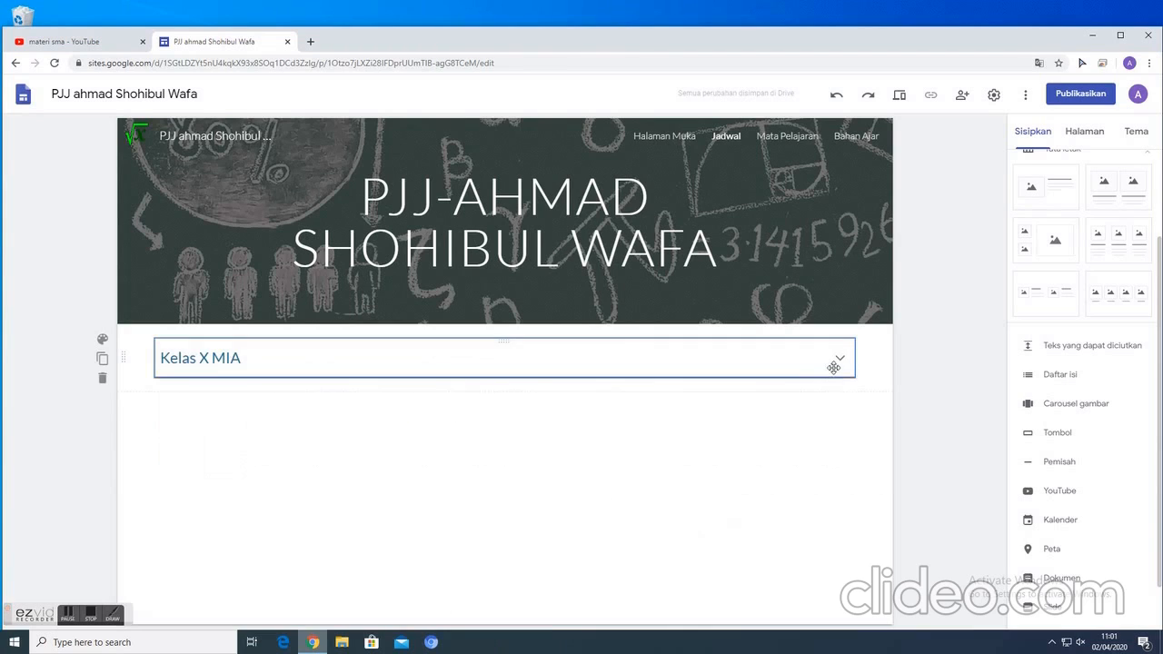
- Insert a second collapsible text block below Kelas X MIA and enter "Kelas XI MIA" as its heading
{"action": "left_click", "coordinate": [1073, 346]}
{"action": "left_click", "coordinate": [202, 426]}
{"action": "type", "text": "Kelas XI MIA"}
{"action": "left_click", "coordinate": [213, 467]}
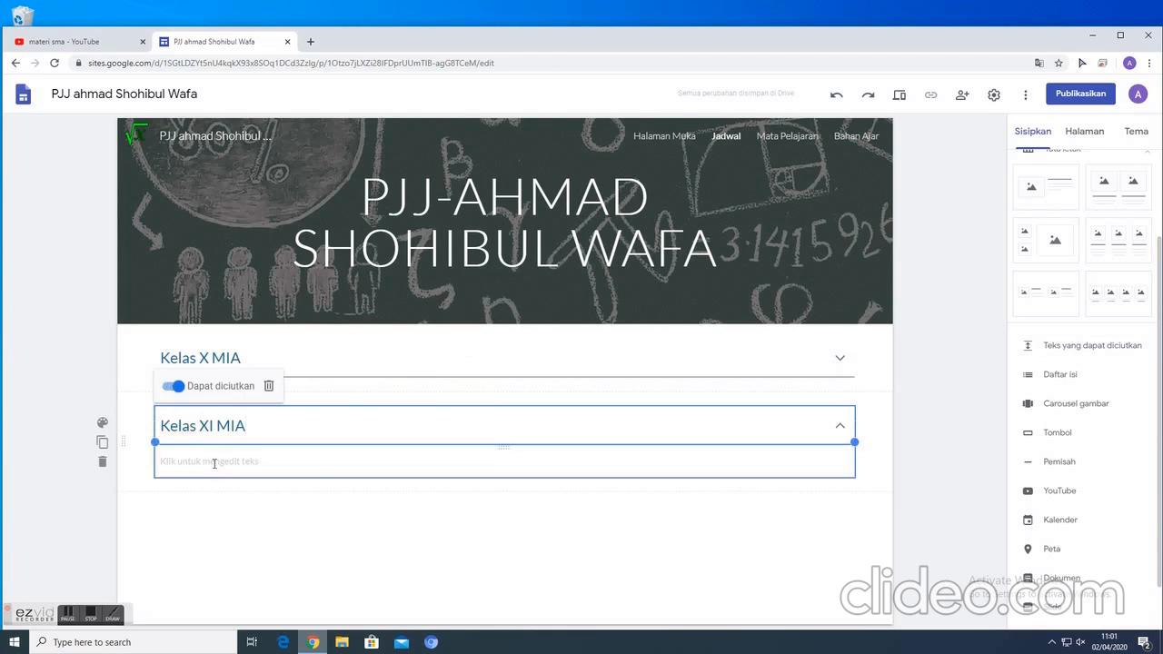
{"action": "left_click", "coordinate": [313, 520]}
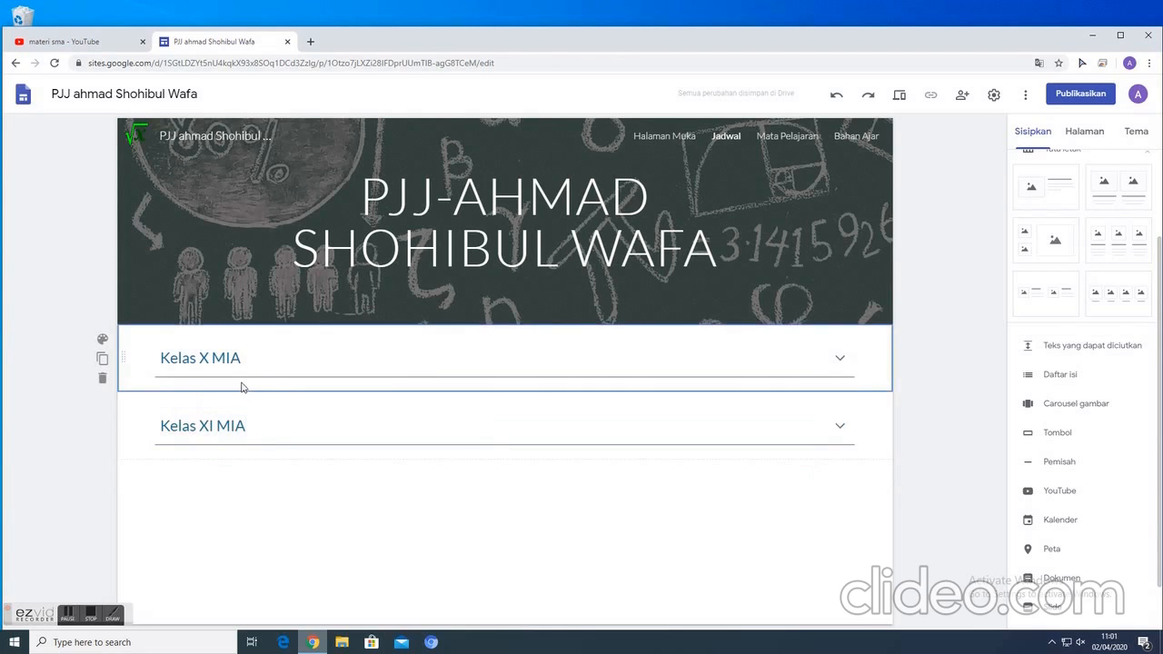
- Copy all four schedule lines from the body of the Kelas X MIA block
{"action": "left_click", "coordinate": [255, 355]}
{"action": "left_click_drag", "start_coordinate": [158, 393], "coordinate": [401, 461]}
{"action": "key", "text": "ctrl+c"}
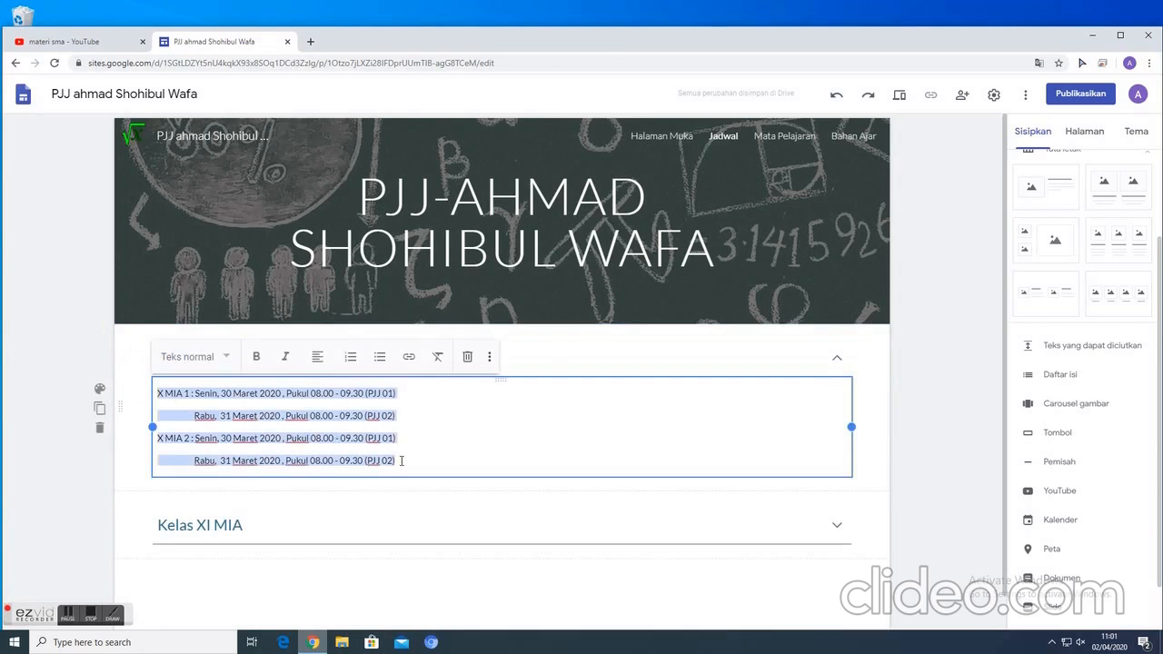
- Try to edit the body of the Kelas XI MIA block, and delete that section from the page
{"action": "left_click", "coordinate": [238, 533]}
{"action": "left_click", "coordinate": [197, 457]}
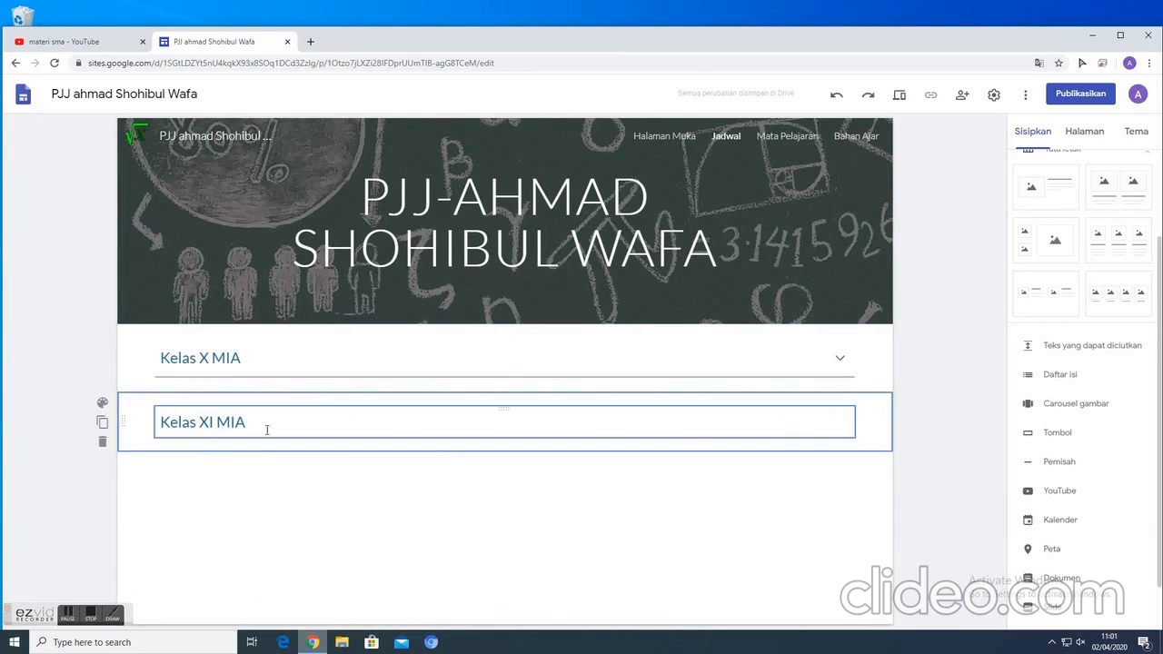
{"action": "left_click", "coordinate": [102, 444]}
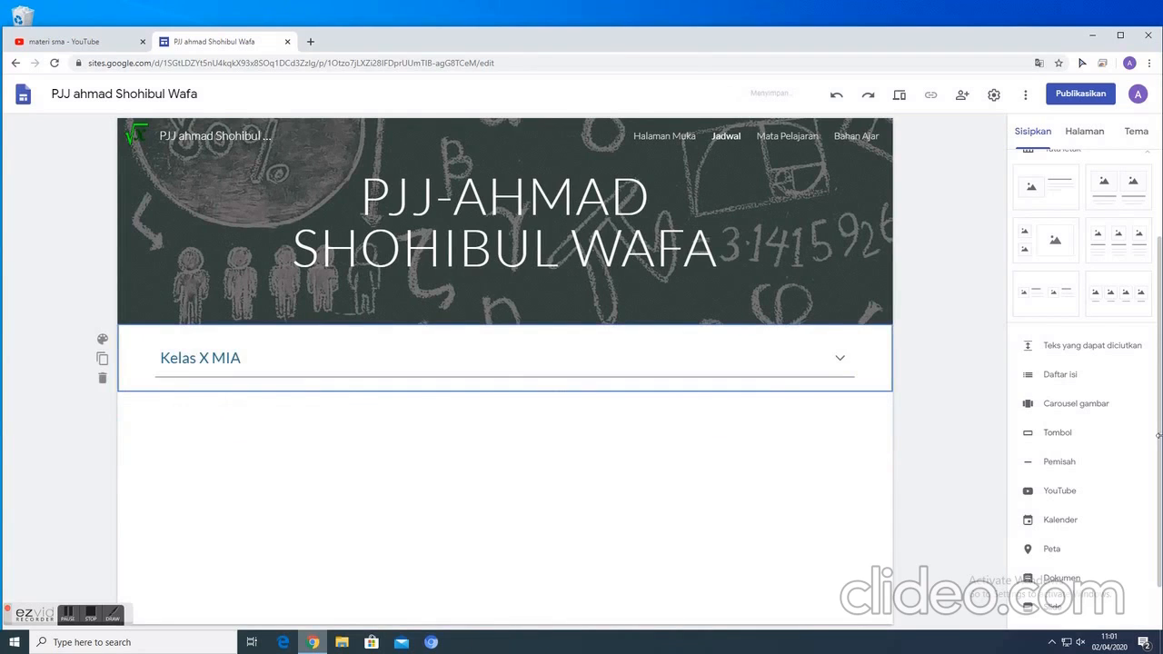
- Add a collapsible text block (Teks yang dapat diciutkan) under Kelas X MIA with the heading "Kelas XI MIA"
{"action": "left_click", "coordinate": [1054, 345]}
{"action": "left_click", "coordinate": [233, 426]}
{"action": "type", "text": "K"}
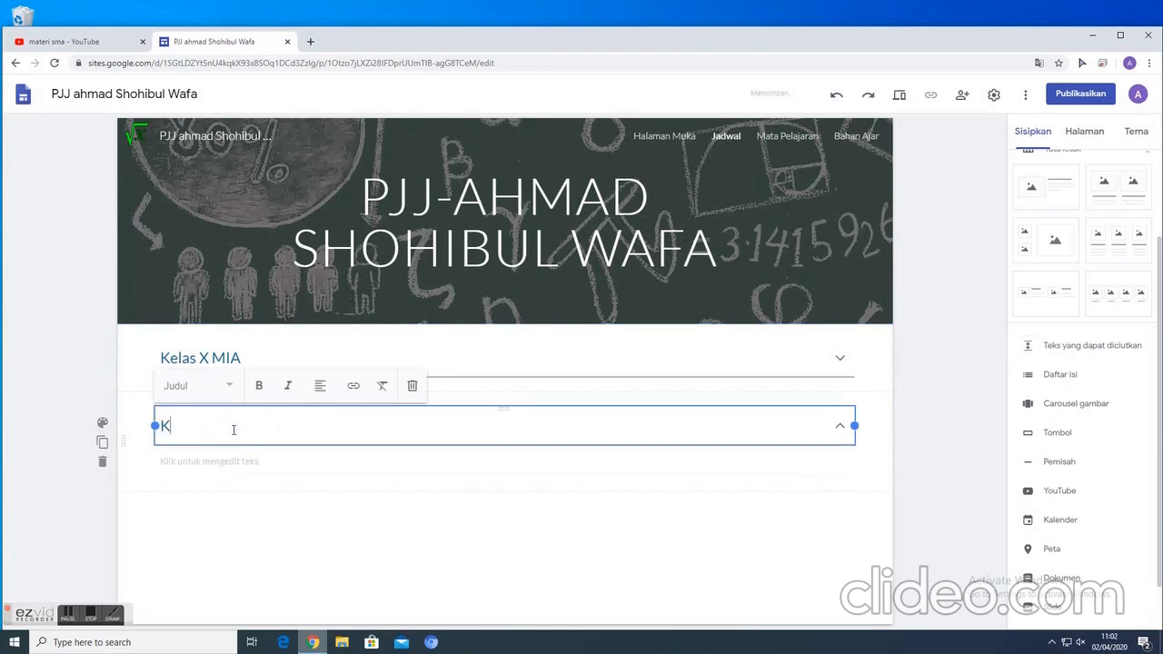
{"action": "type", "text": "elas XI MIA"}
- Paste the copied schedule lines into the Kelas XI MIA body and relabel the classes as XI MIA 1 and XI MIA 2
{"action": "left_click", "coordinate": [241, 465]}
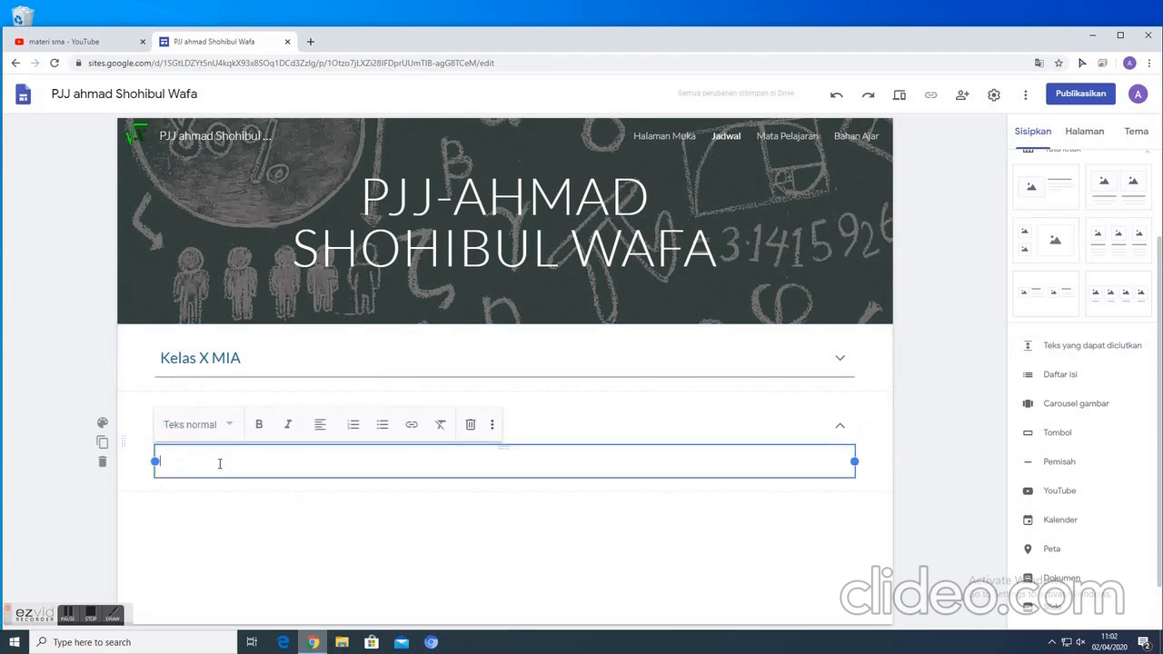
{"action": "right_click", "coordinate": [219, 463]}
{"action": "left_click", "coordinate": [247, 368]}
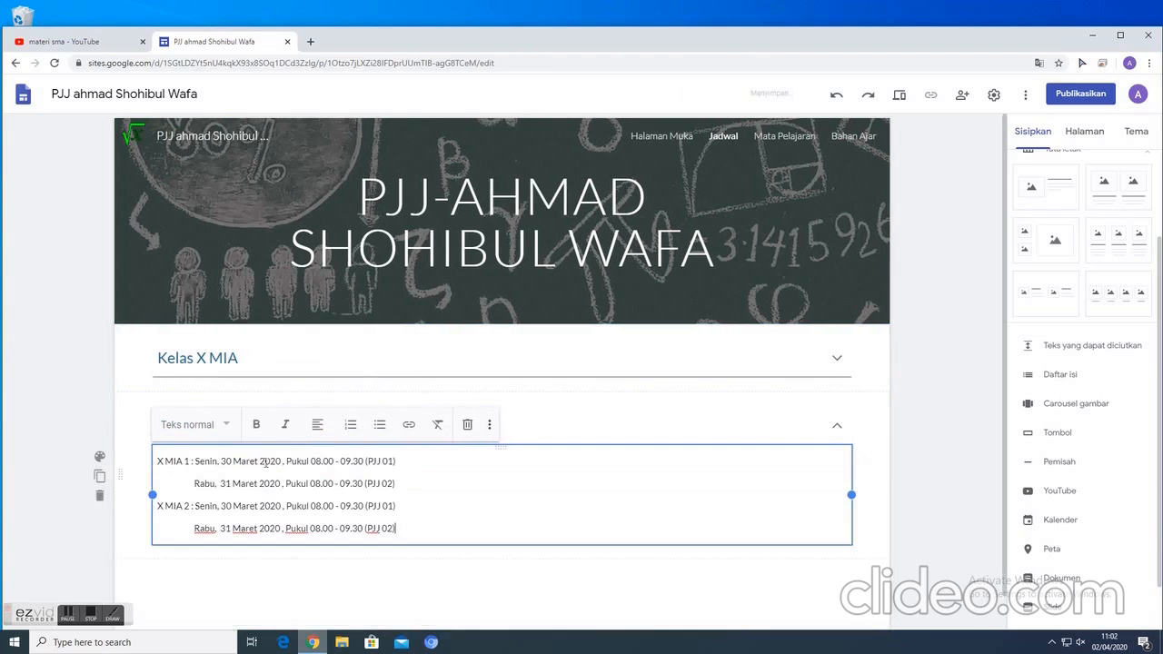
{"action": "type", "text": "I M"}
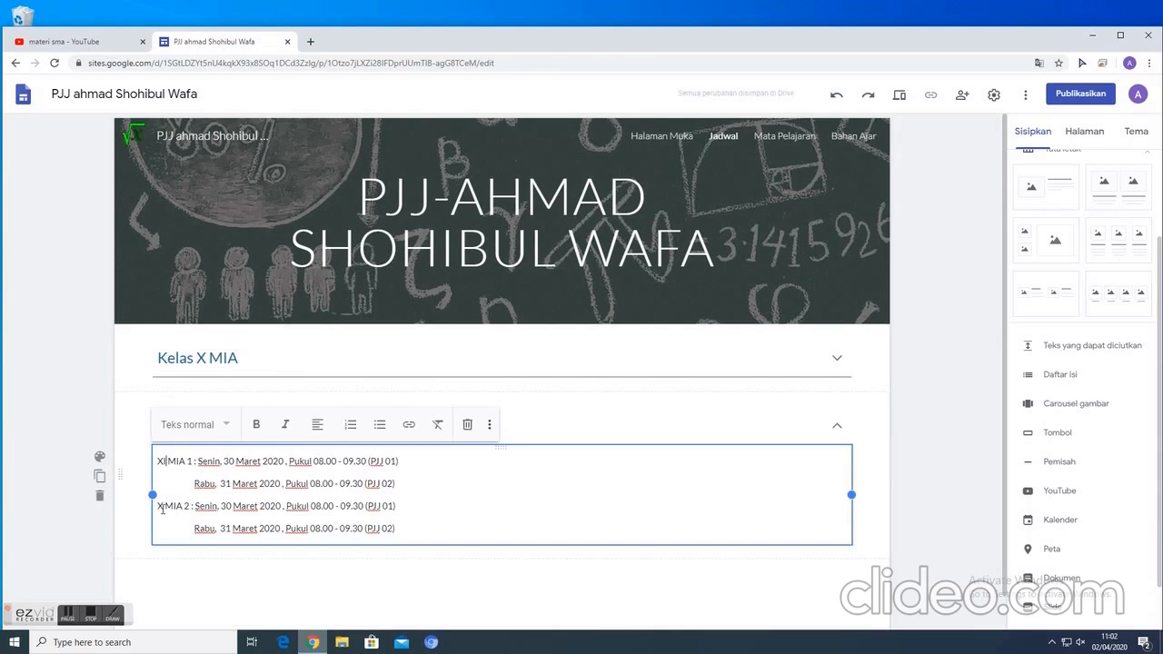
{"action": "type", "text": "I"}
{"action": "left_click", "coordinate": [351, 582]}
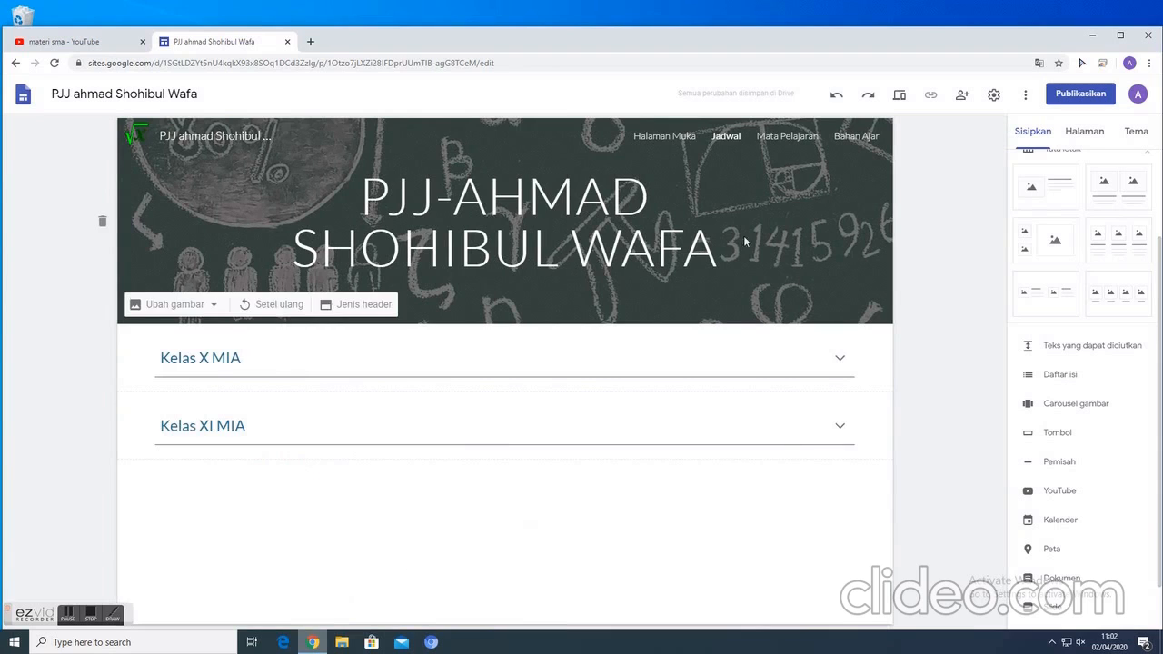
- Go to the Mata Pelajaran page and add a subpage named "Matematika Wajib" under it
{"action": "left_click", "coordinate": [799, 138]}
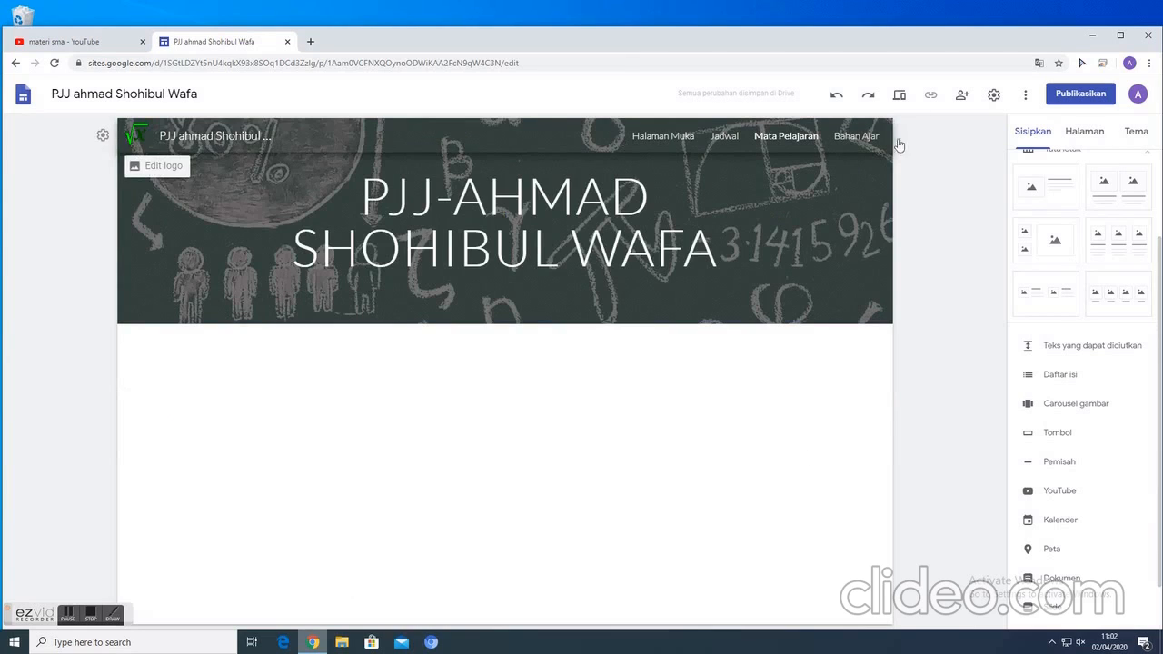
{"action": "left_click", "coordinate": [1086, 133]}
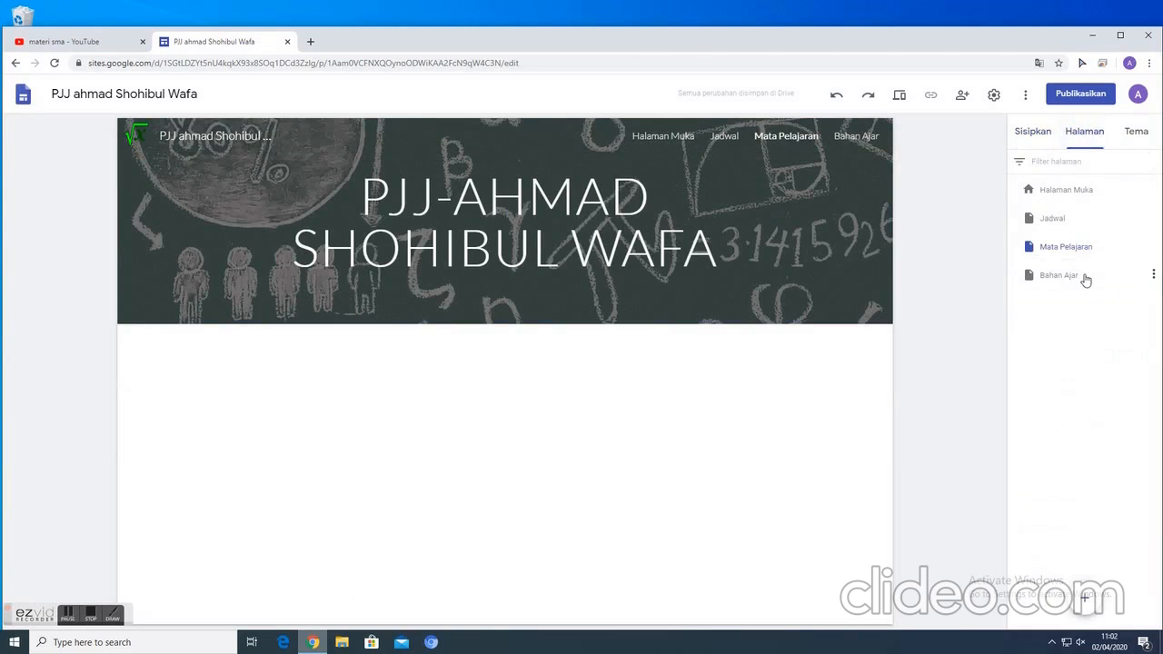
{"action": "left_click", "coordinate": [1155, 246]}
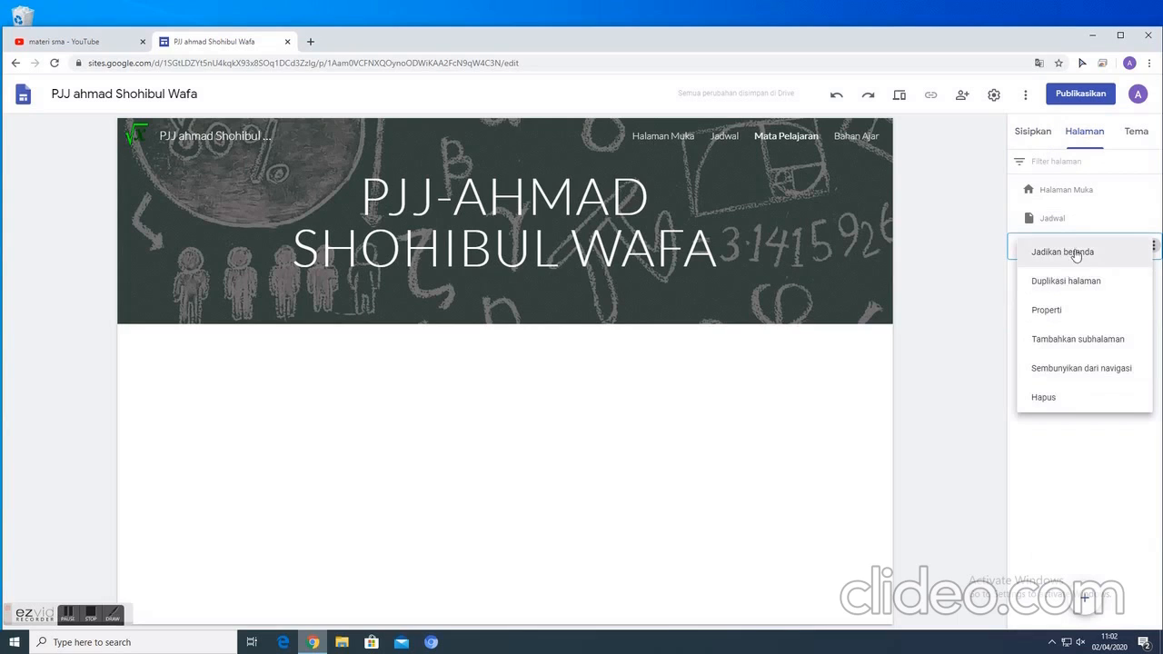
{"action": "left_click", "coordinate": [1080, 343]}
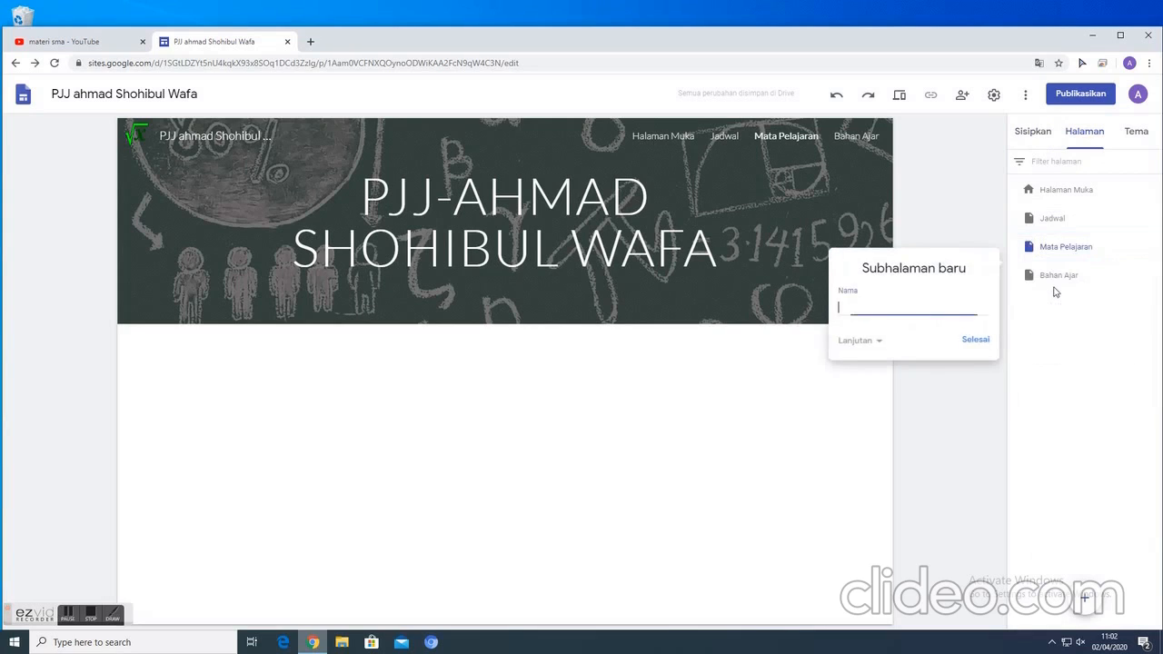
{"action": "type", "text": "Matematika Wajib"}
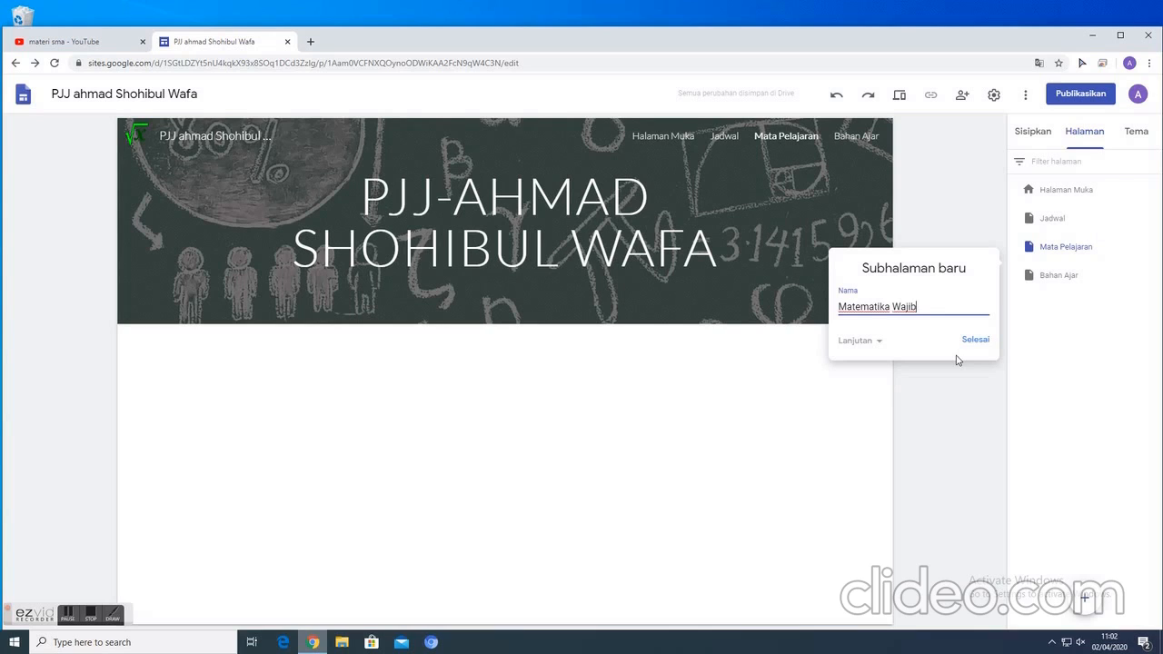
{"action": "left_click", "coordinate": [976, 342]}
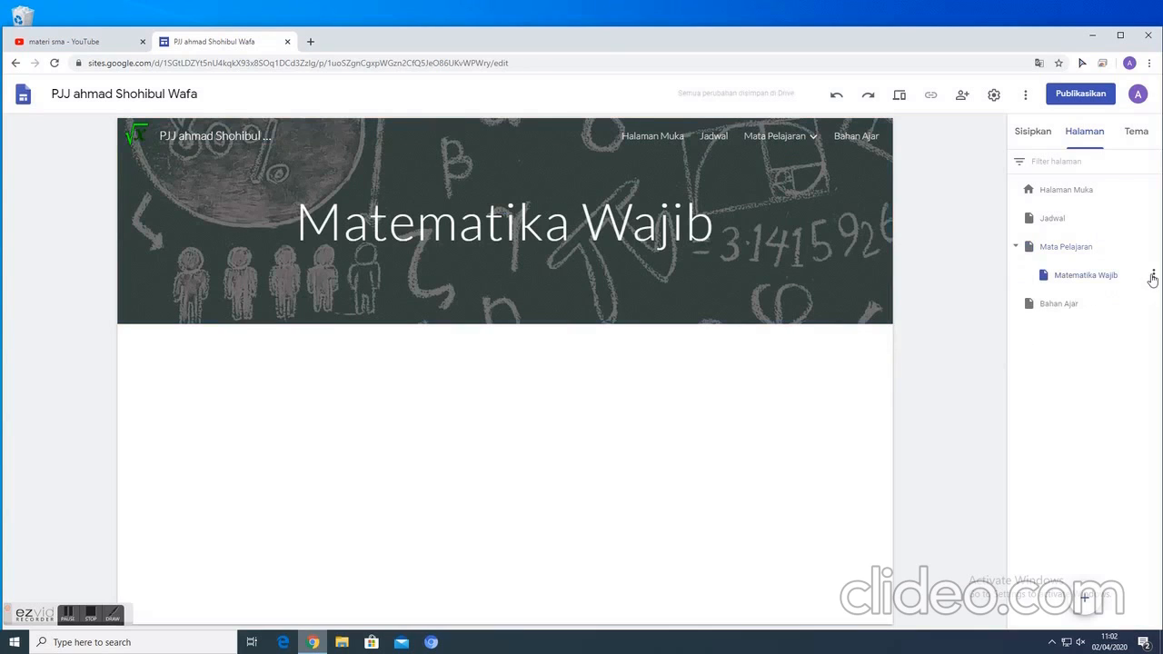
- Duplicate the Matematika Wajib subpage and name the copy "Matematika Peminatan"
{"action": "left_click", "coordinate": [1153, 276]}
{"action": "left_click", "coordinate": [1075, 313]}
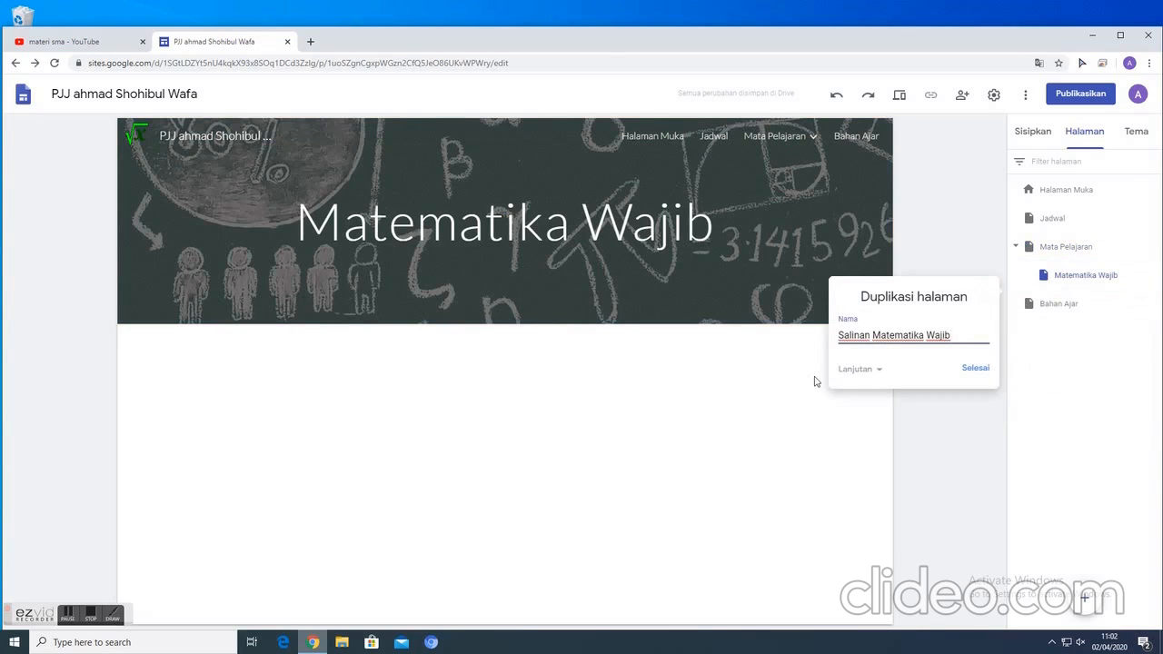
{"action": "key", "text": "BackSpace"}
{"action": "key", "text": "BackSpace"}
{"action": "key", "text": "BackSpace"}
{"action": "key", "text": "BackSpace"}
{"action": "key", "text": "BackSpace"}
{"action": "key", "text": "BackSpace"}
{"action": "key", "text": "BackSpace"}
{"action": "key", "text": "BackSpace"}
{"action": "key", "text": "BackSpace"}
{"action": "key", "text": "BackSpace"}
{"action": "key", "text": "BackSpace"}
{"action": "key", "text": "BackSpace"}
{"action": "key", "text": "BackSpace"}
{"action": "key", "text": "BackSpace"}
{"action": "key", "text": "BackSpace"}
{"action": "key", "text": "BackSpace"}
{"action": "key", "text": "BackSpace"}
{"action": "key", "text": "BackSpace"}
{"action": "key", "text": "BackSpace"}
{"action": "key", "text": "BackSpace"}
{"action": "type", "text": "Matem"}
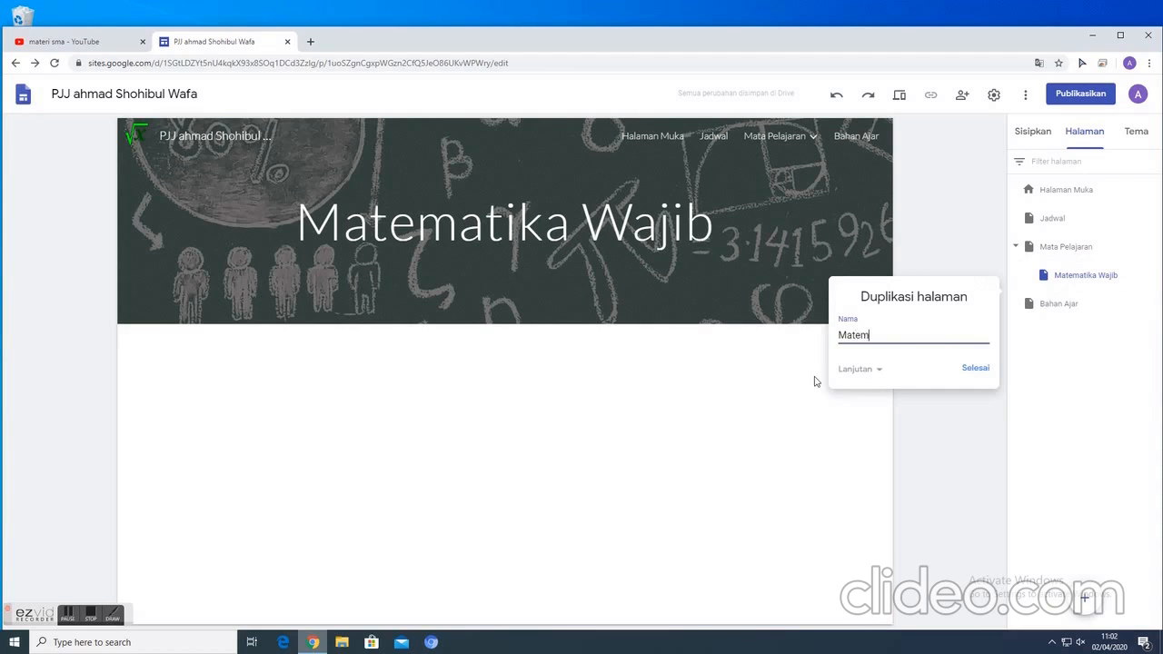
{"action": "type", "text": "atika Peminatan"}
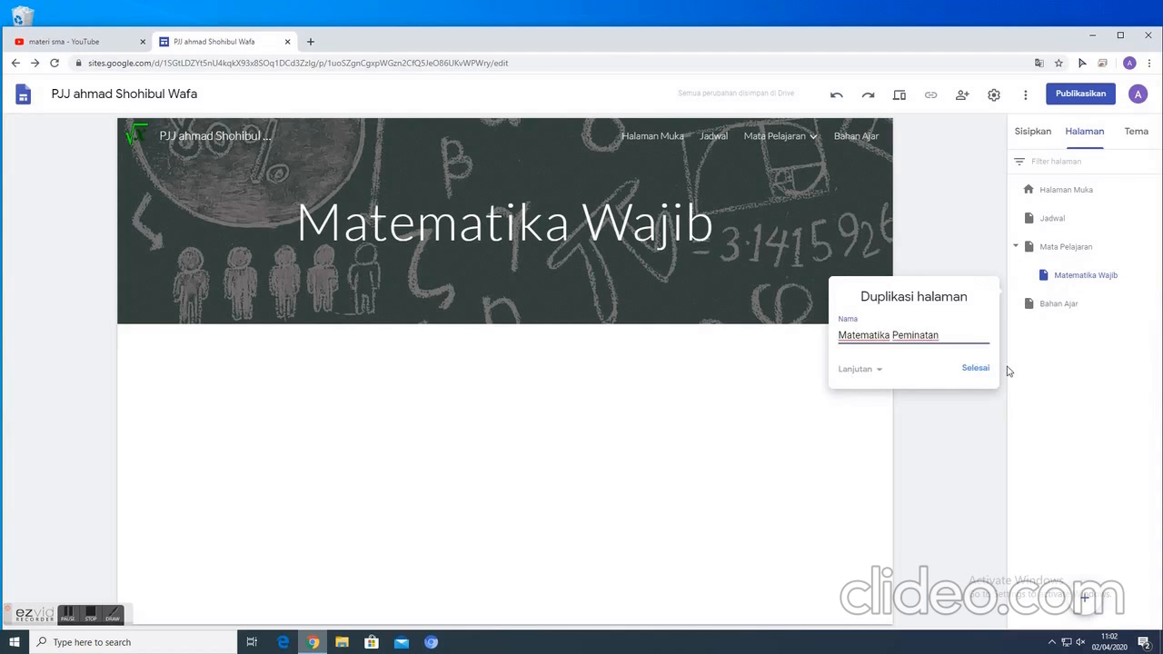
{"action": "left_click", "coordinate": [975, 368]}
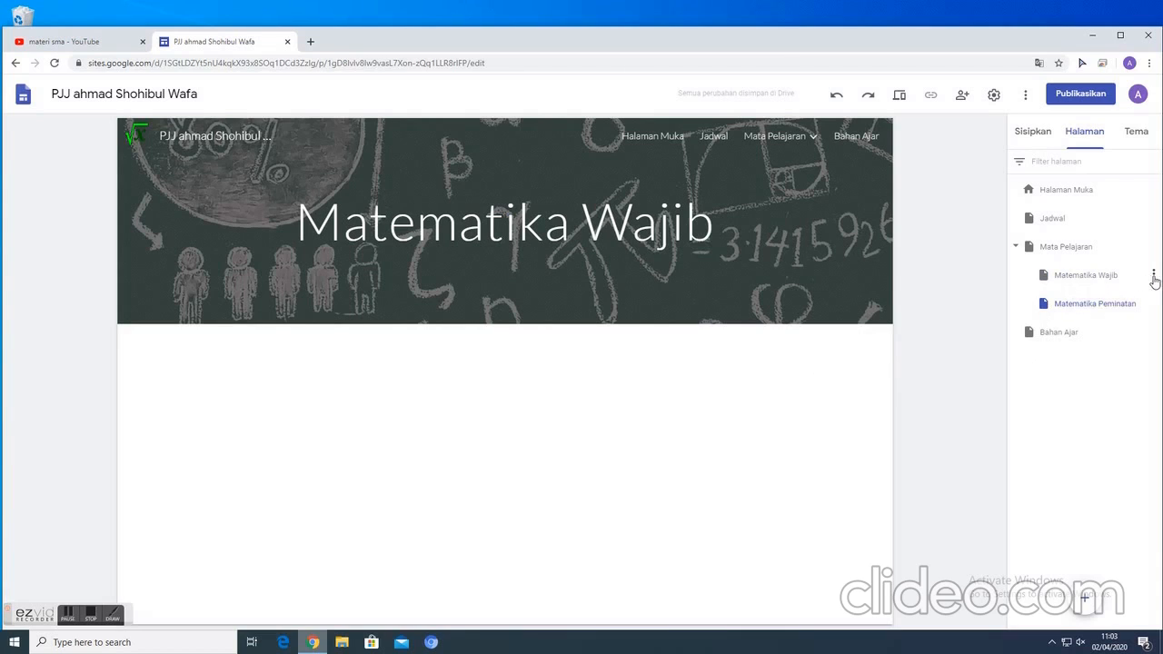
- Add a subpage named "Kelas X MIA" under the Matematika Wajib page
{"action": "left_click", "coordinate": [1099, 282]}
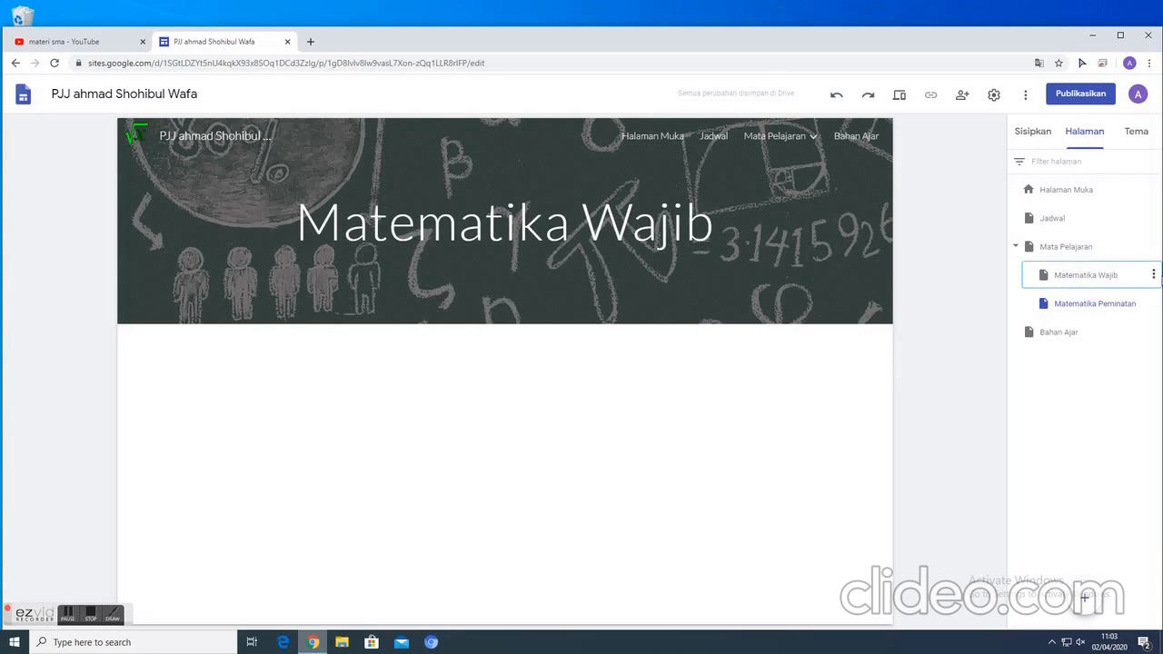
{"action": "left_click", "coordinate": [1154, 277]}
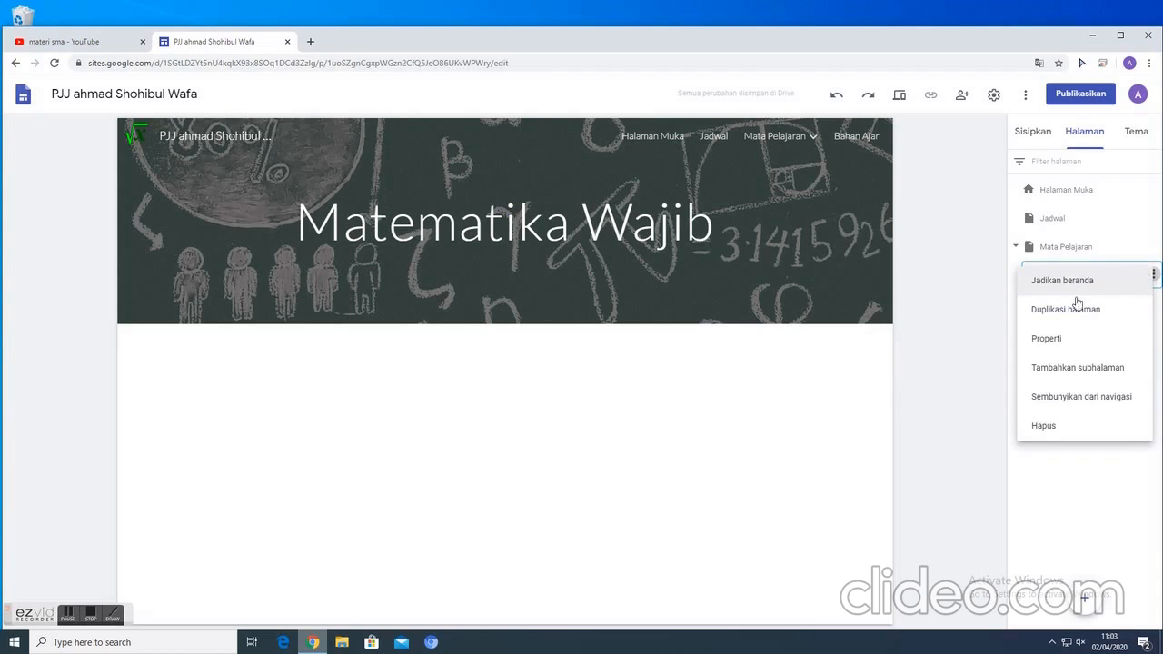
{"action": "left_click", "coordinate": [1089, 368]}
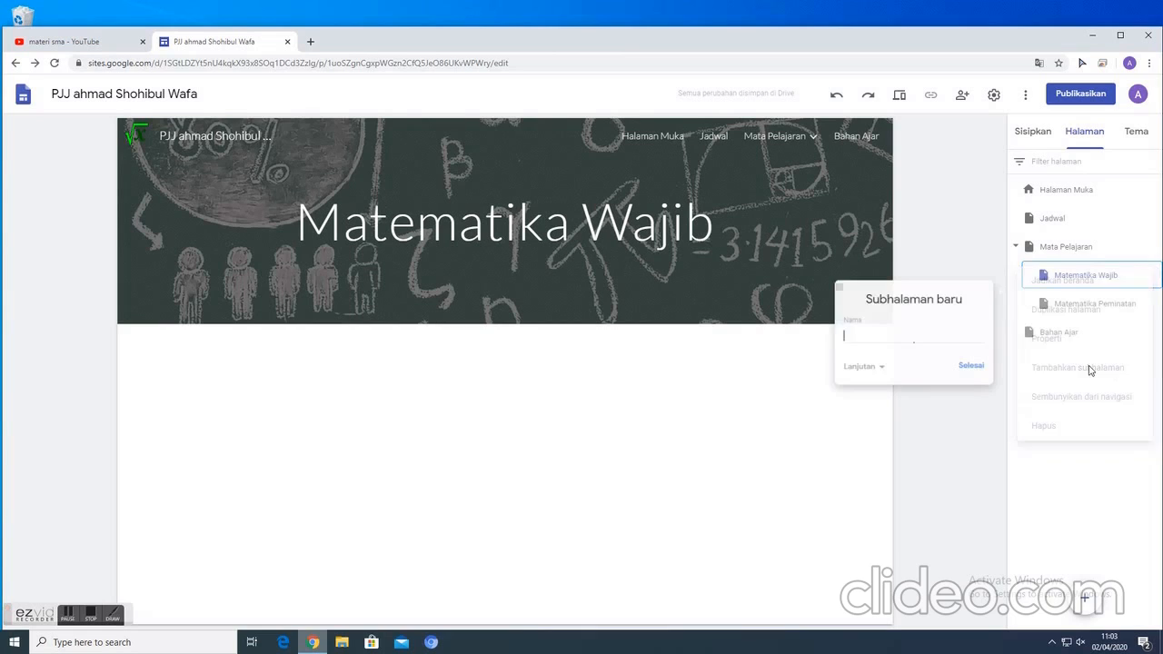
{"action": "type", "text": "LKPD 01"}
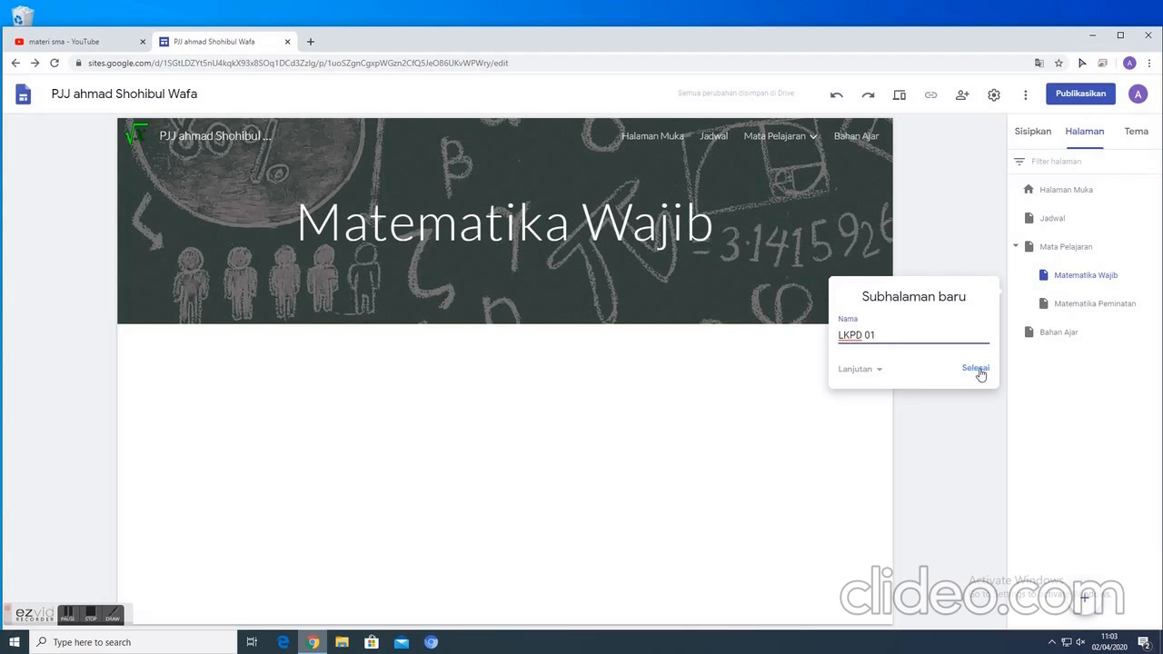
{"action": "key", "text": "BackSpace"}
{"action": "key", "text": "BackSpace"}
{"action": "key", "text": "BackSpace"}
{"action": "left_click", "coordinate": [974, 370]}
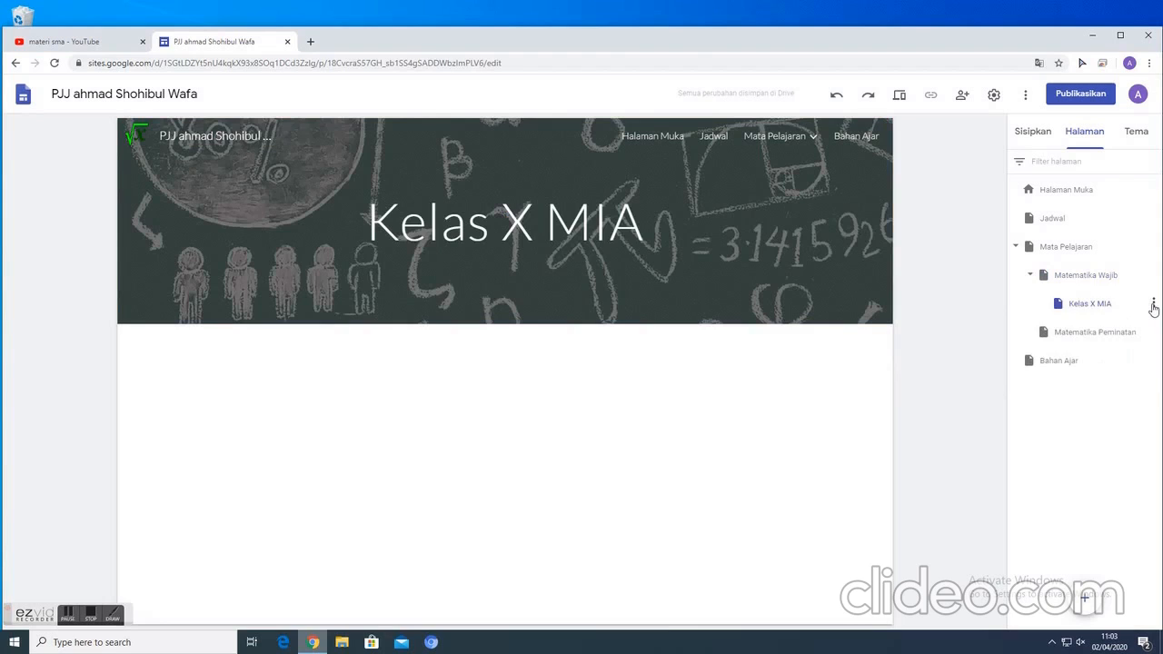
- Add a subpage named "LKPD 01" under the Kelas X MIA page
{"action": "left_click", "coordinate": [1153, 304]}
{"action": "left_click", "coordinate": [1077, 400]}
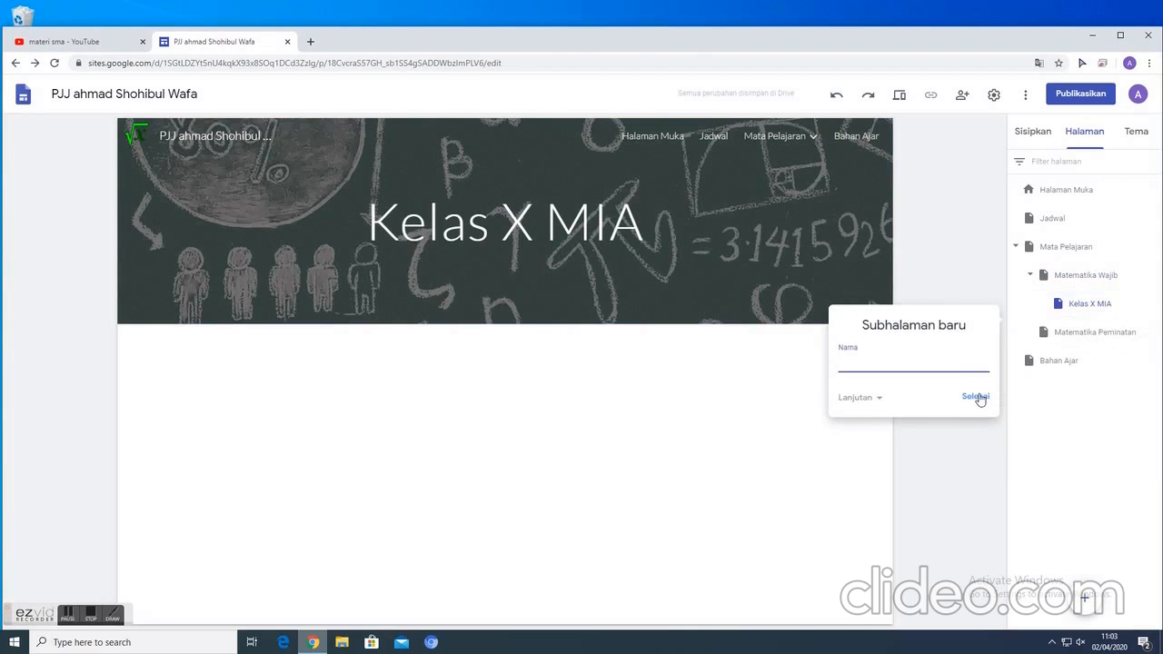
{"action": "type", "text": "LKPD 01"}
{"action": "left_click", "coordinate": [975, 397]}
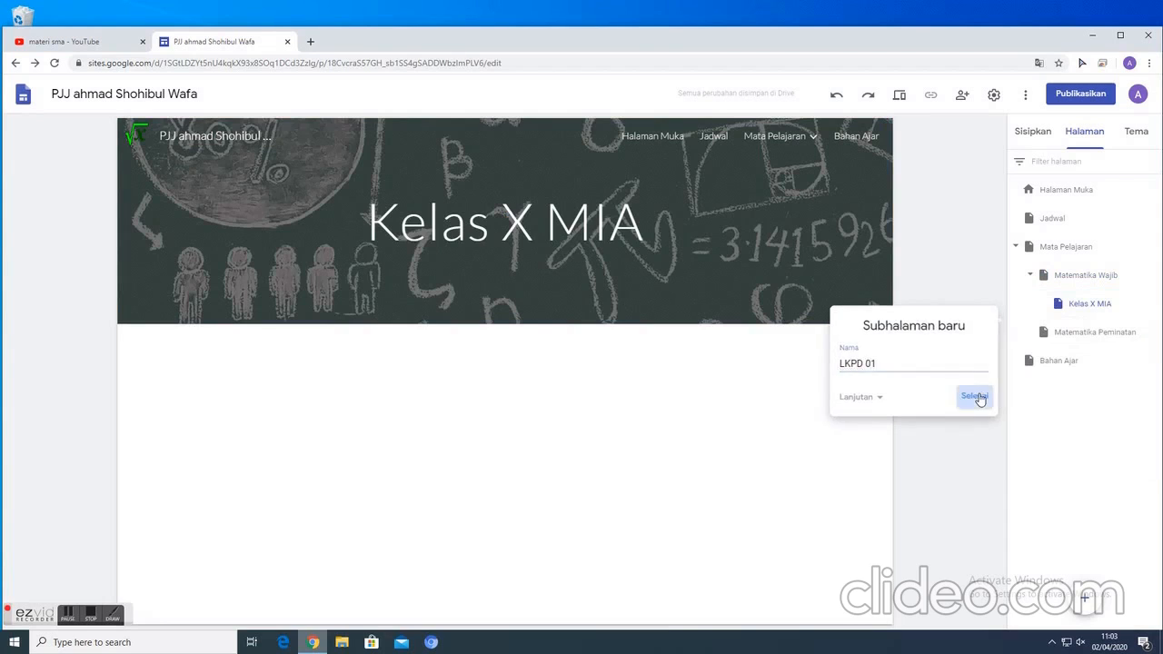
- Duplicate the LKPD 01 subpage and name the copy "LKPD 02"
{"action": "left_click", "coordinate": [1153, 332]}
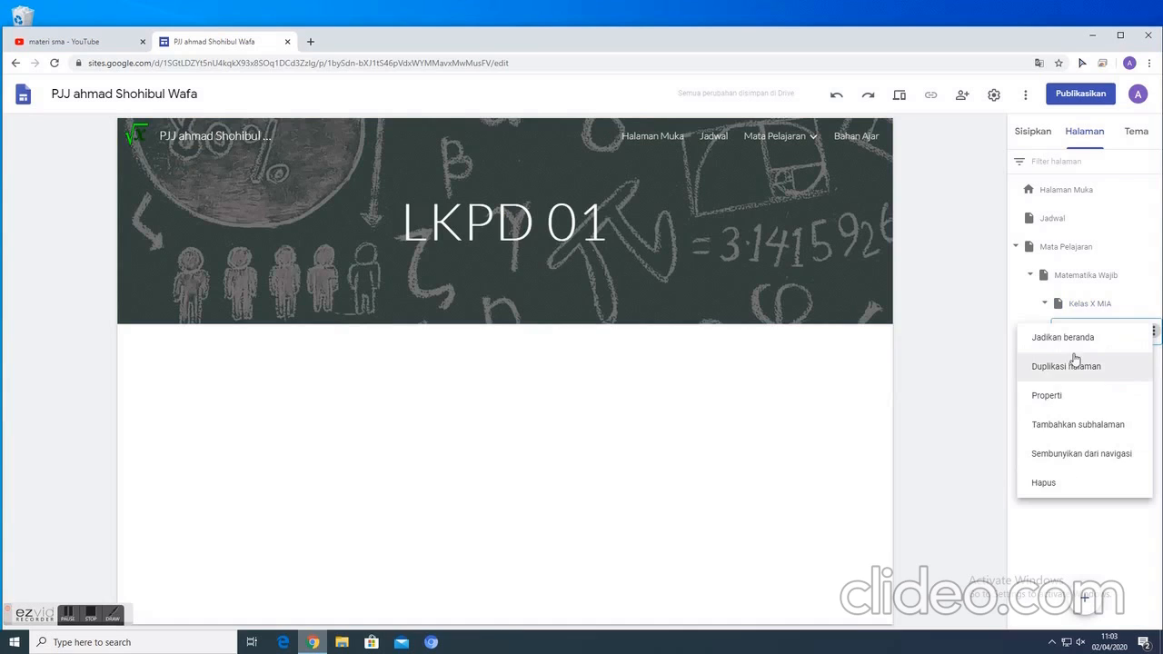
{"action": "left_click", "coordinate": [1036, 377]}
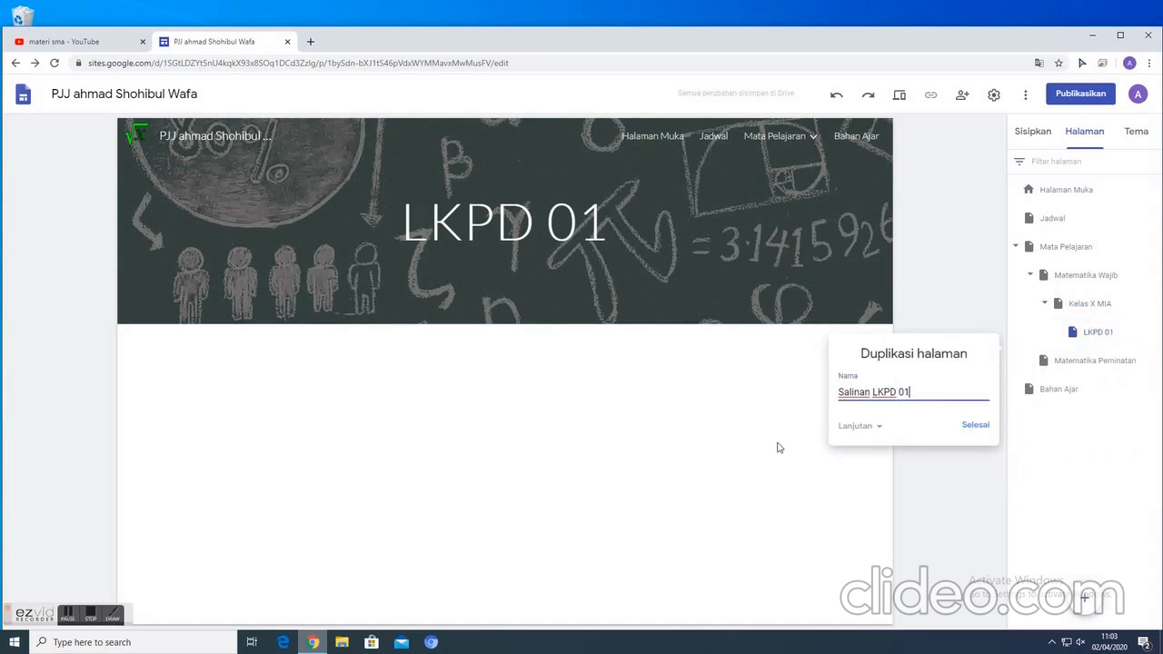
{"action": "key", "text": "BackSpace"}
{"action": "key", "text": "BackSpace"}
{"action": "key", "text": "BackSpace"}
{"action": "key", "text": "BackSpace"}
{"action": "key", "text": "BackSpace"}
{"action": "key", "text": "BackSpace"}
{"action": "key", "text": "BackSpace"}
{"action": "key", "text": "BackSpace"}
{"action": "key", "text": "BackSpace"}
{"action": "key", "text": "BackSpace"}
{"action": "key", "text": "BackSpace"}
{"action": "key", "text": "BackSpace"}
{"action": "key", "text": "BackSpace"}
{"action": "left_click", "coordinate": [971, 424]}
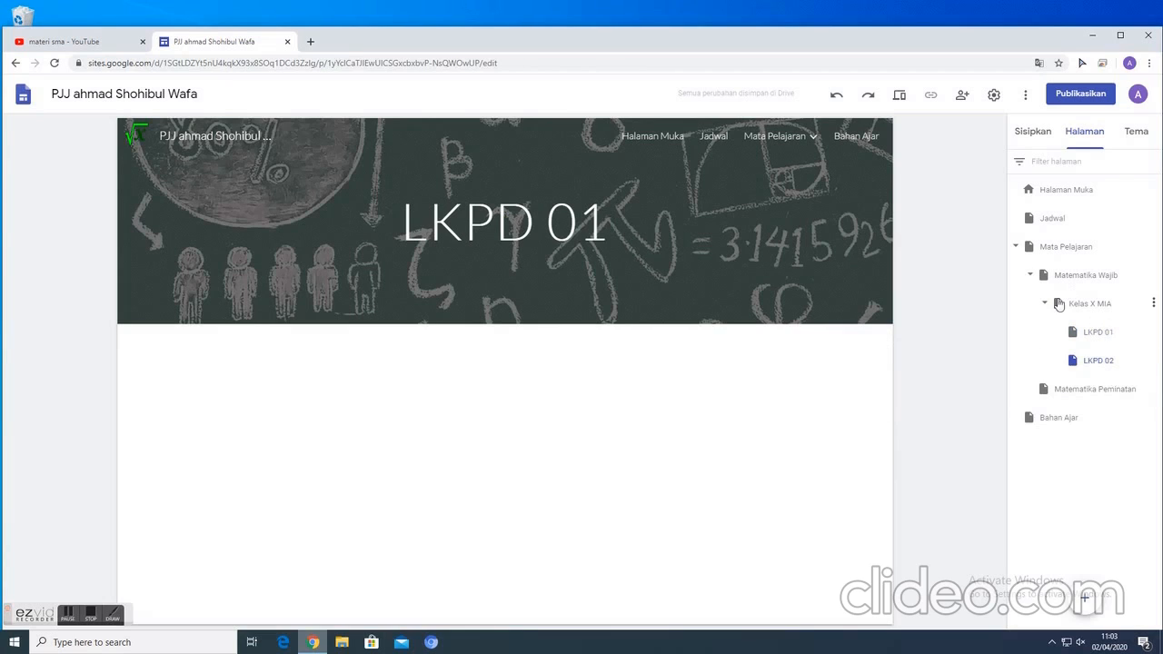
- Duplicate the Kelas X MIA page and name the copy "XI MIA"
{"action": "left_click", "coordinate": [1153, 304]}
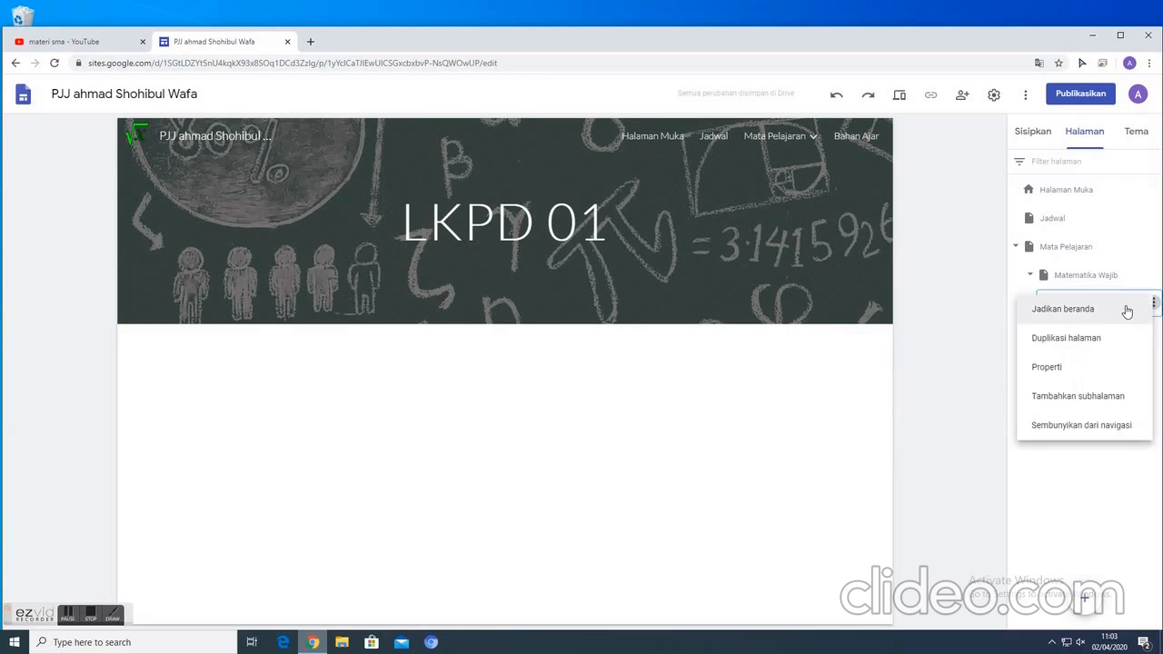
{"action": "left_click", "coordinate": [1068, 338]}
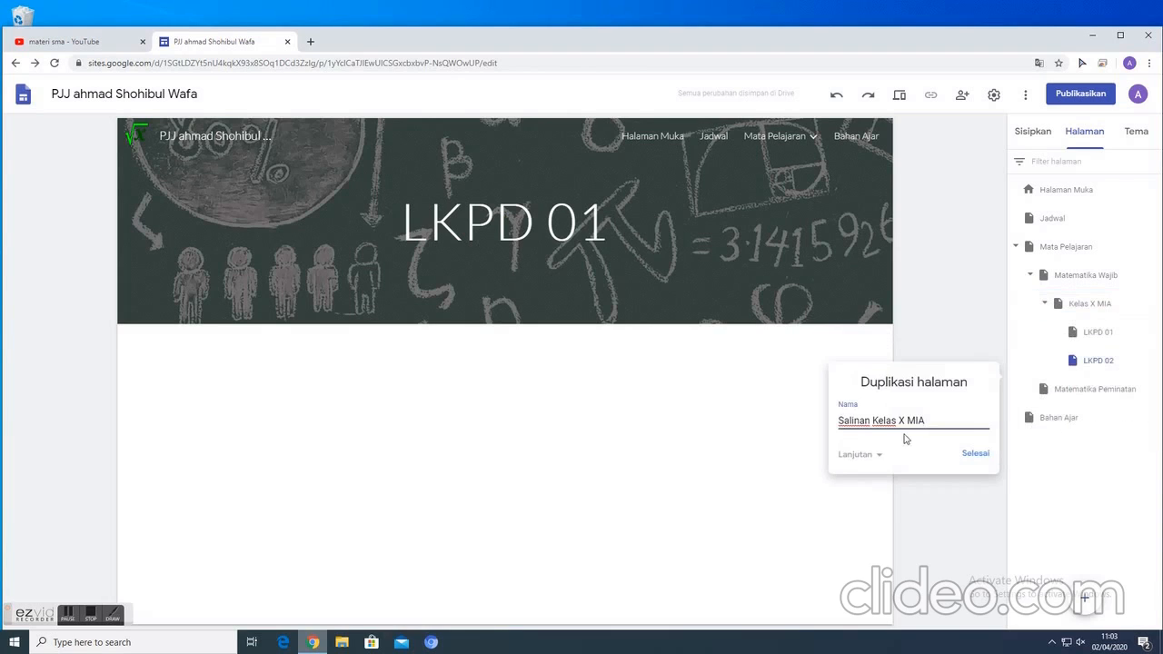
{"action": "left_click_drag", "start_coordinate": [931, 419], "coordinate": [788, 425]}
{"action": "type", "text": "XI MIA"}
{"action": "left_click", "coordinate": [977, 457]}
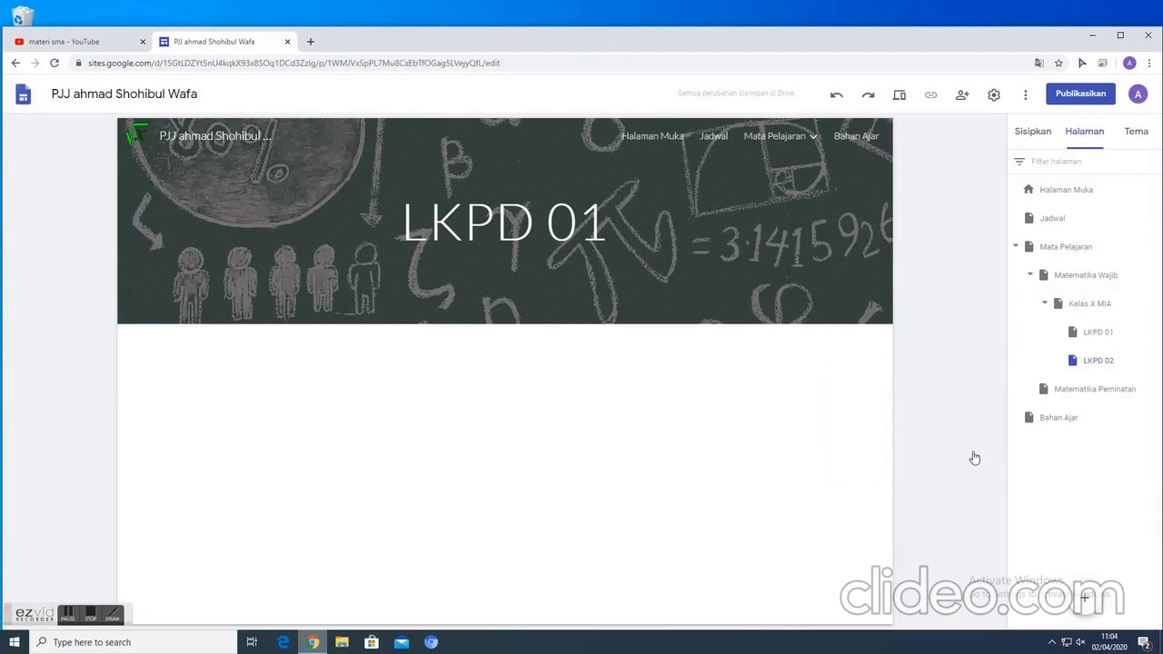
- Expand Kelas X MIA under Matematika Wajib and open its LKPD 01 page
{"action": "left_click", "coordinate": [1045, 305]}
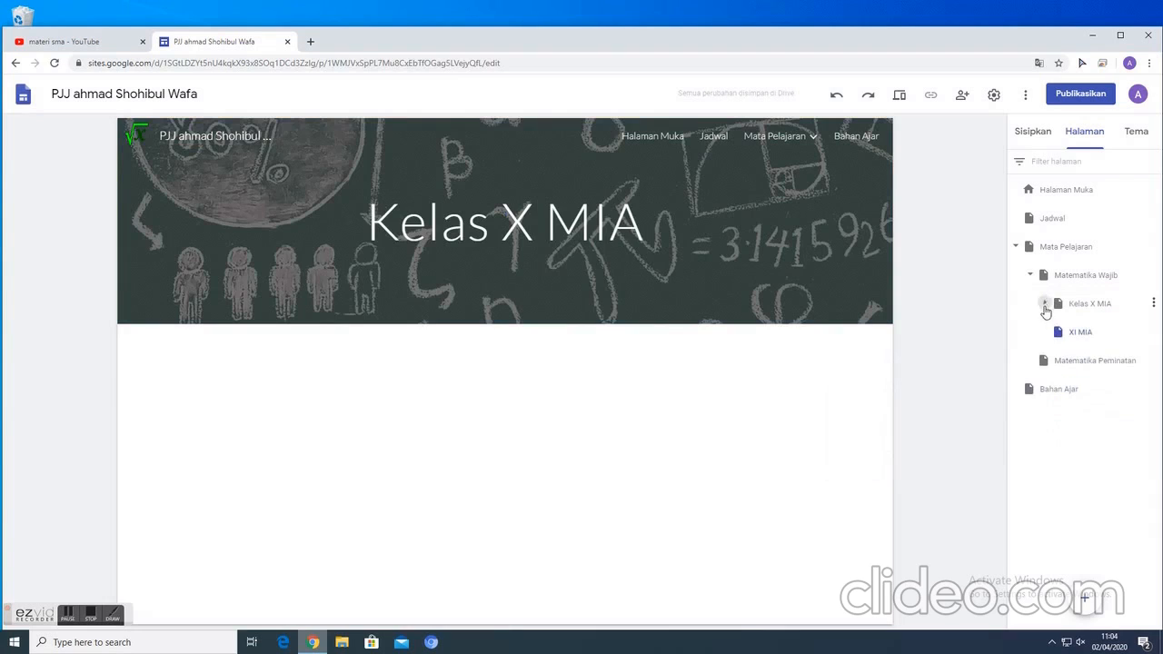
{"action": "left_click", "coordinate": [1030, 274]}
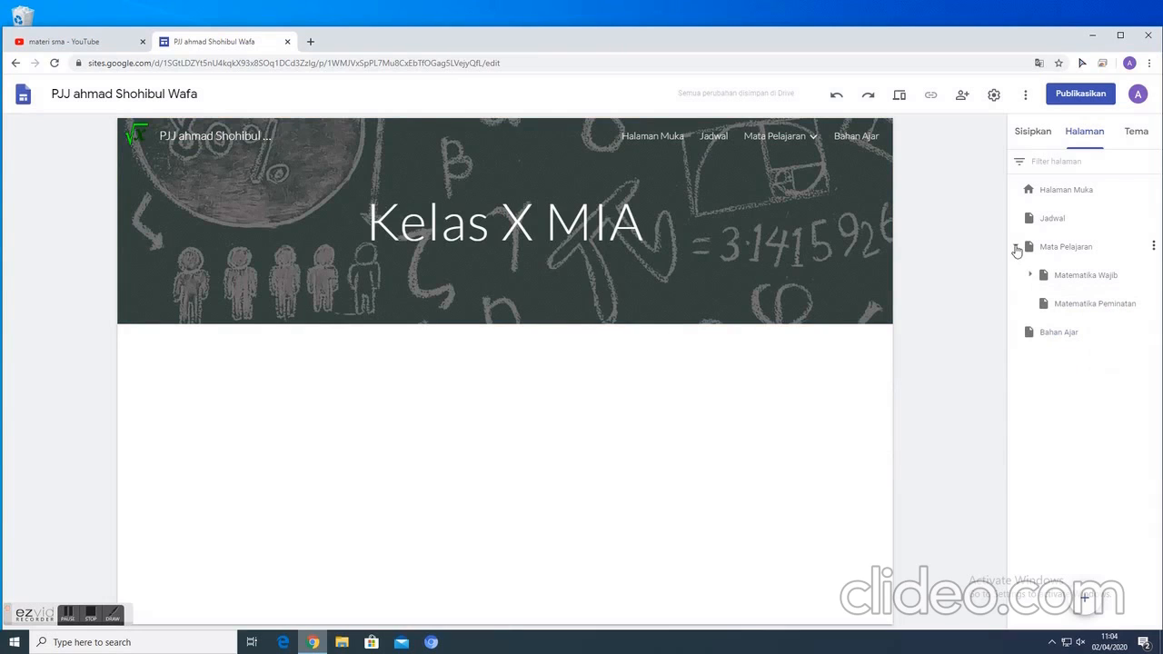
{"action": "left_click", "coordinate": [1030, 274]}
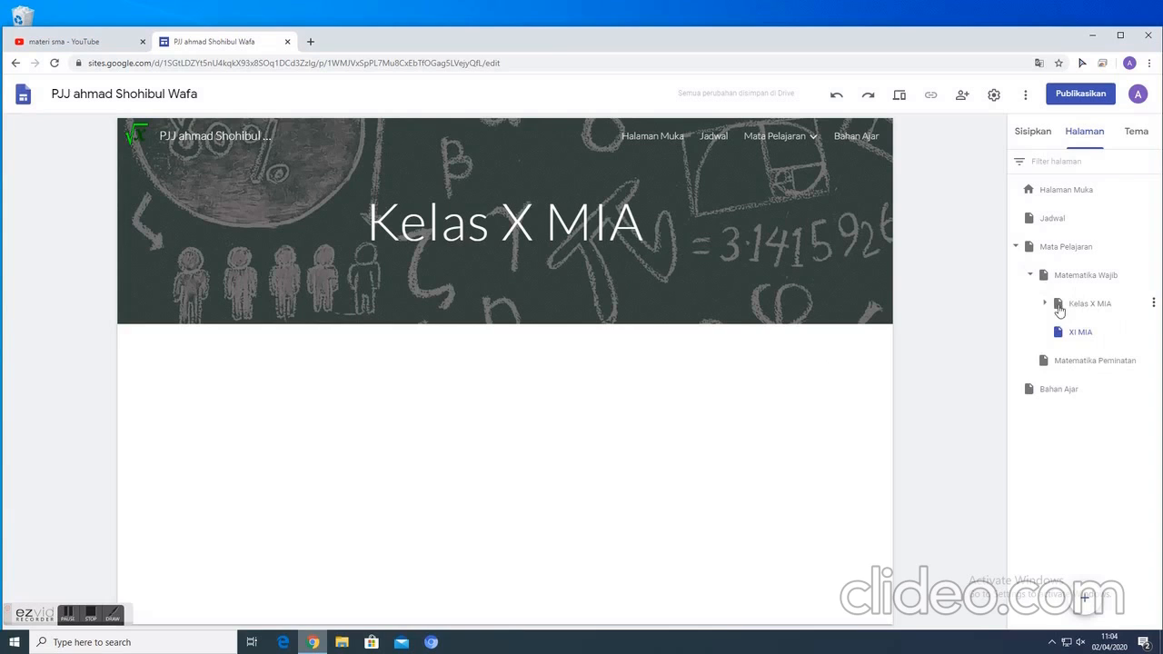
{"action": "left_click", "coordinate": [1046, 303]}
{"action": "left_click", "coordinate": [1103, 338]}
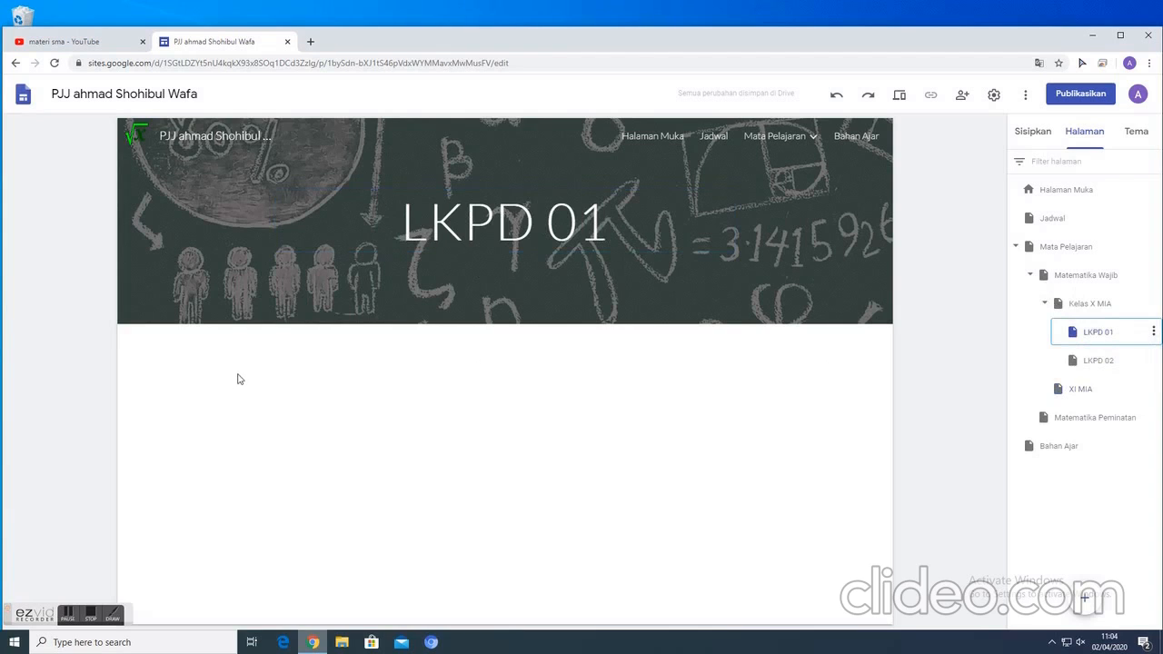
- Insert a text box below the LKPD 01 header reading "Lembar Kerja Pesert Didik", followed by a new empty line
{"action": "left_click", "coordinate": [1033, 141]}
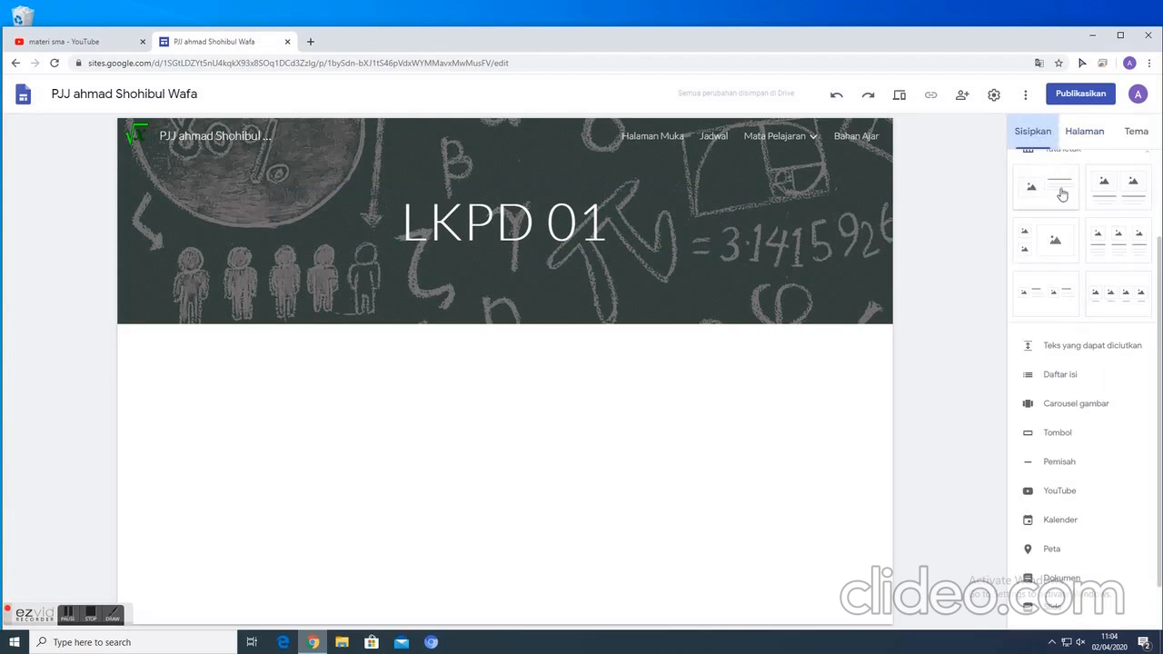
{"action": "double_click", "coordinate": [430, 426]}
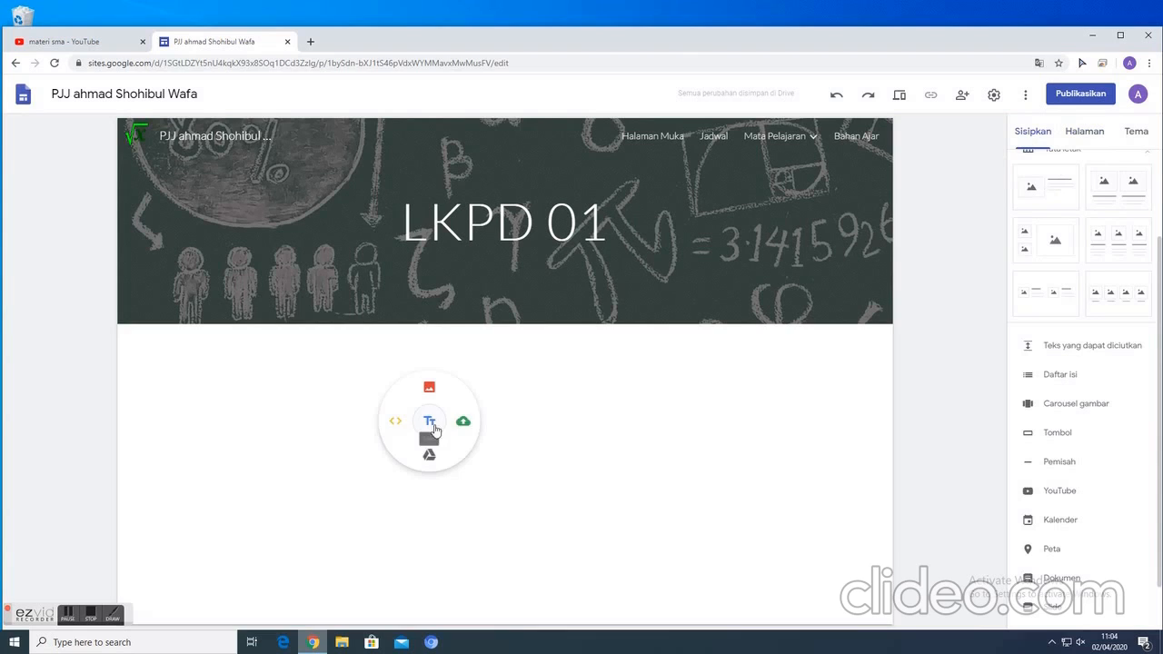
{"action": "left_click", "coordinate": [430, 435]}
{"action": "type", "text": "Le"}
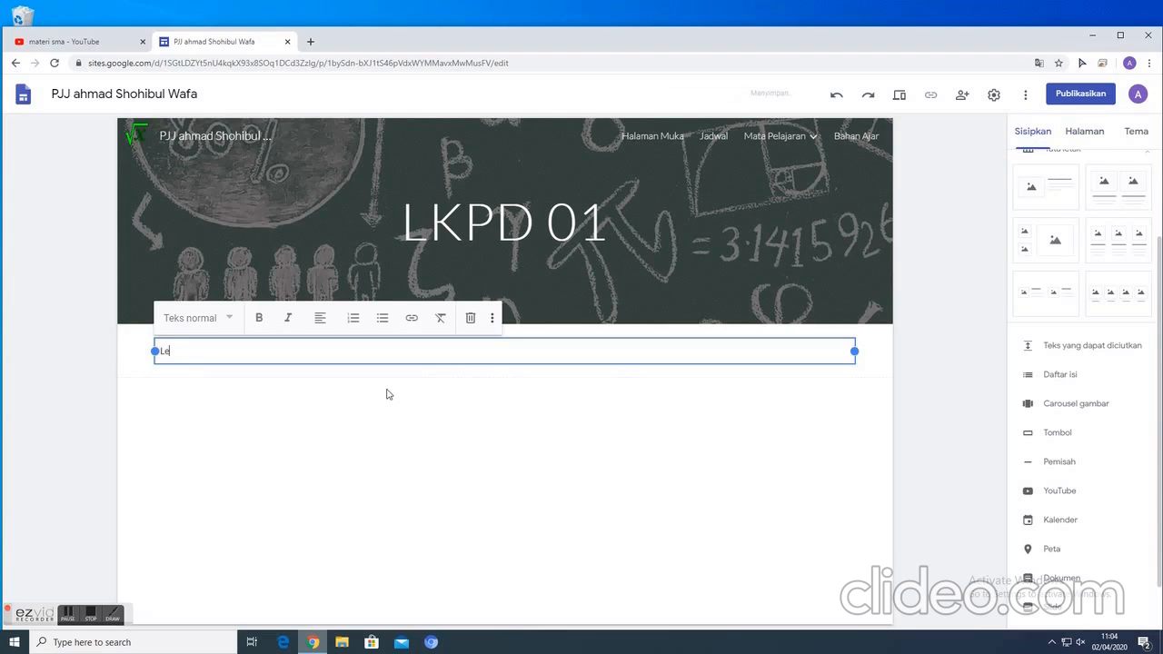
{"action": "type", "text": "mbar Kerja Pesert Di"}
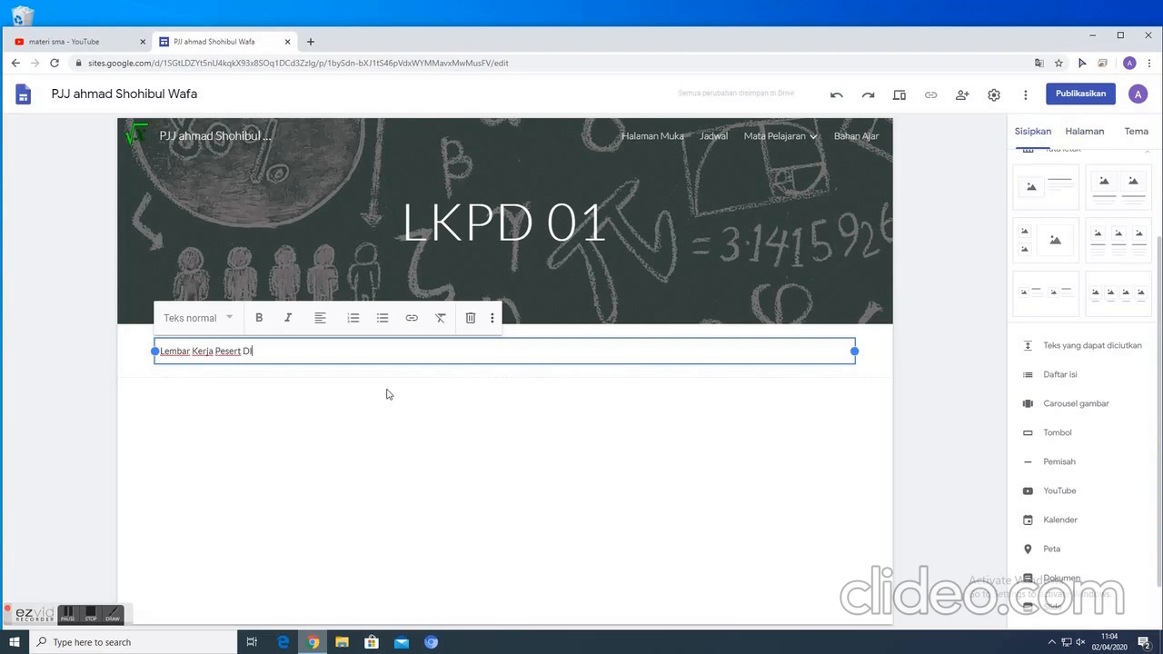
{"action": "type", "text": "dik"}
{"action": "key", "text": "Return"}
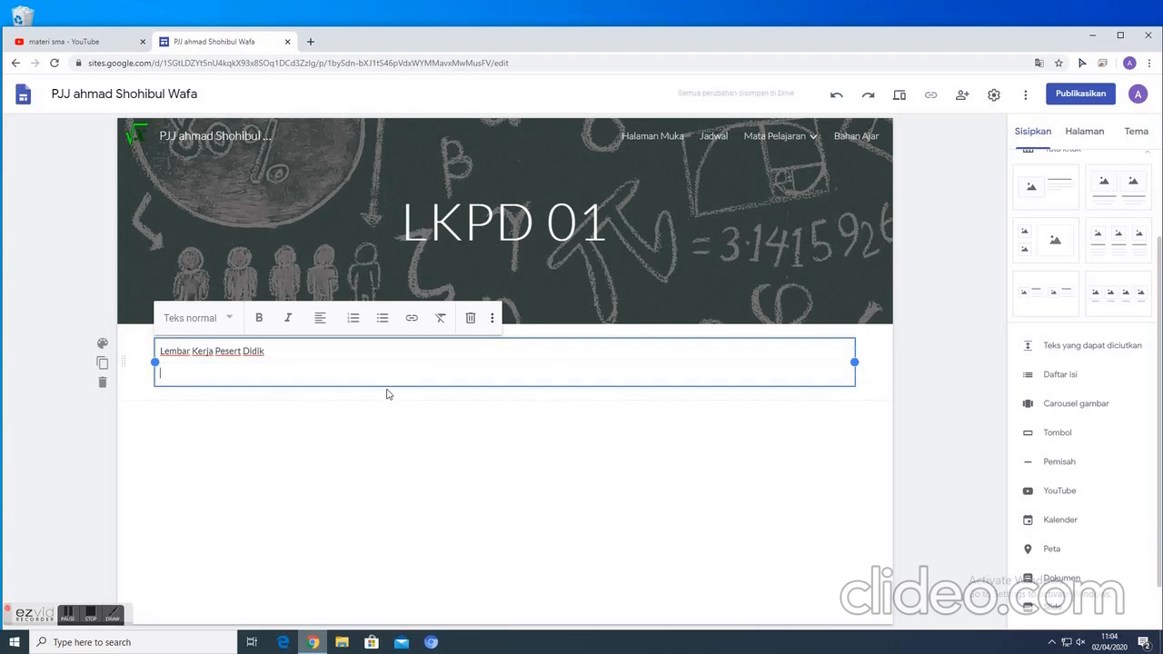
- In File Explorer, go to D:\DATA\MY DATA\KURIKULUM 2015 - 2020\2019 - 2020\Blog and select the Word file "LEMBAR KERJA PESERTA DIDIK (LKPD)"
{"action": "left_click", "coordinate": [350, 643]}
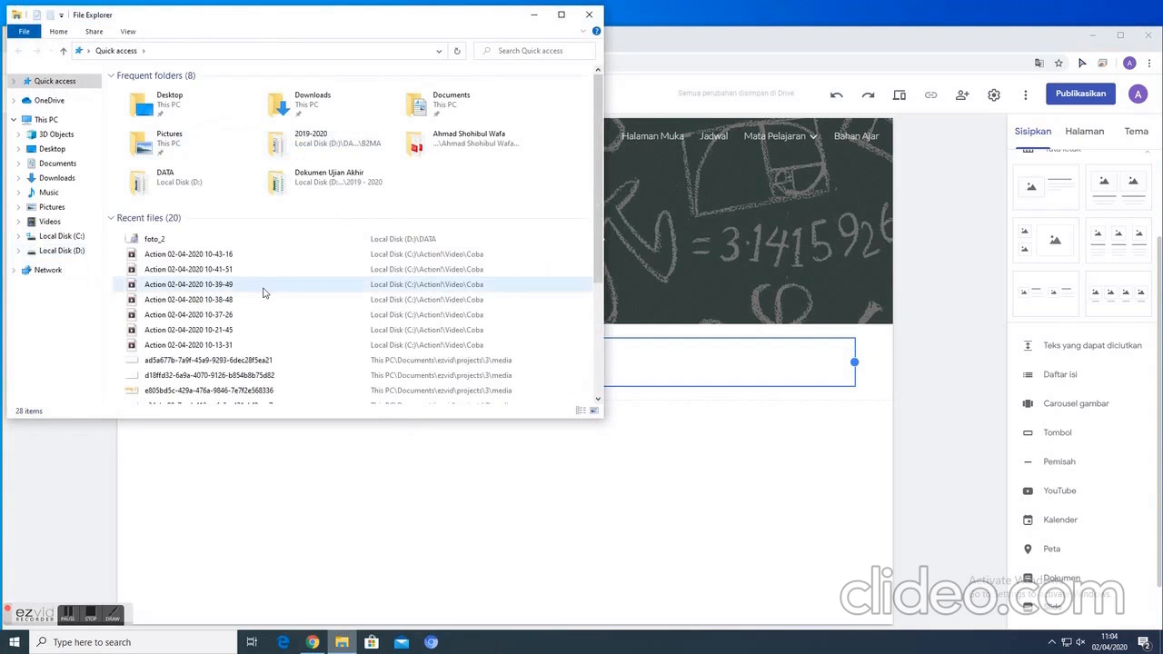
{"action": "scroll", "coordinate": [264, 292], "scroll_direction": "down", "scroll_amount": 3}
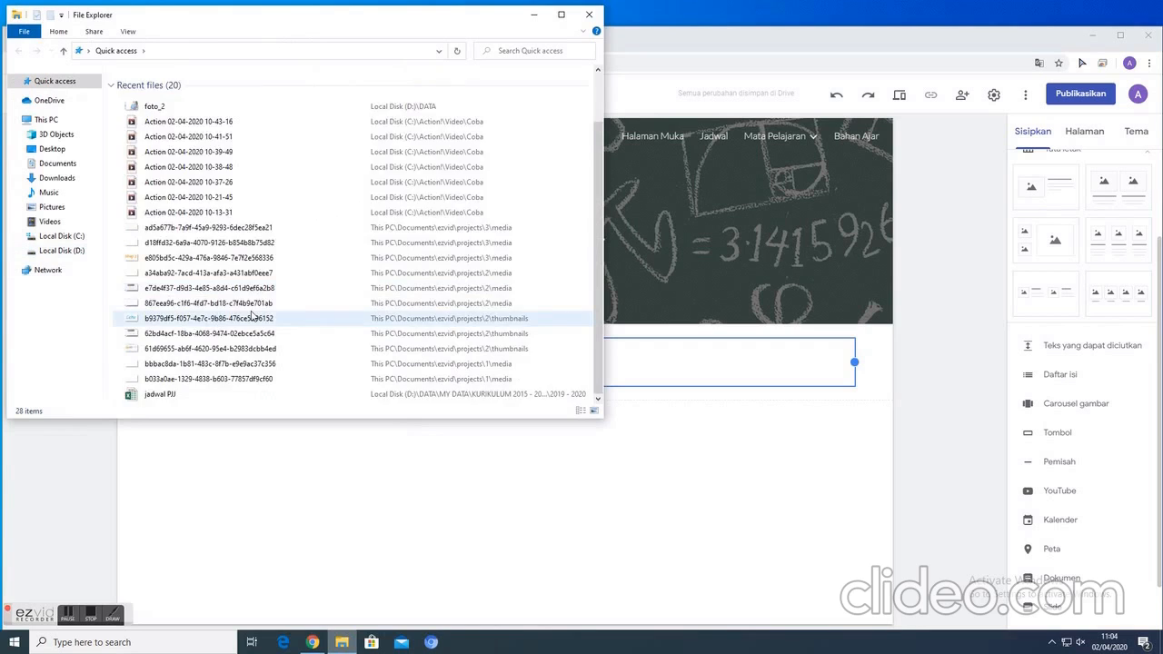
{"action": "scroll", "coordinate": [252, 317], "scroll_direction": "up", "scroll_amount": 5}
{"action": "left_click", "coordinate": [63, 250]}
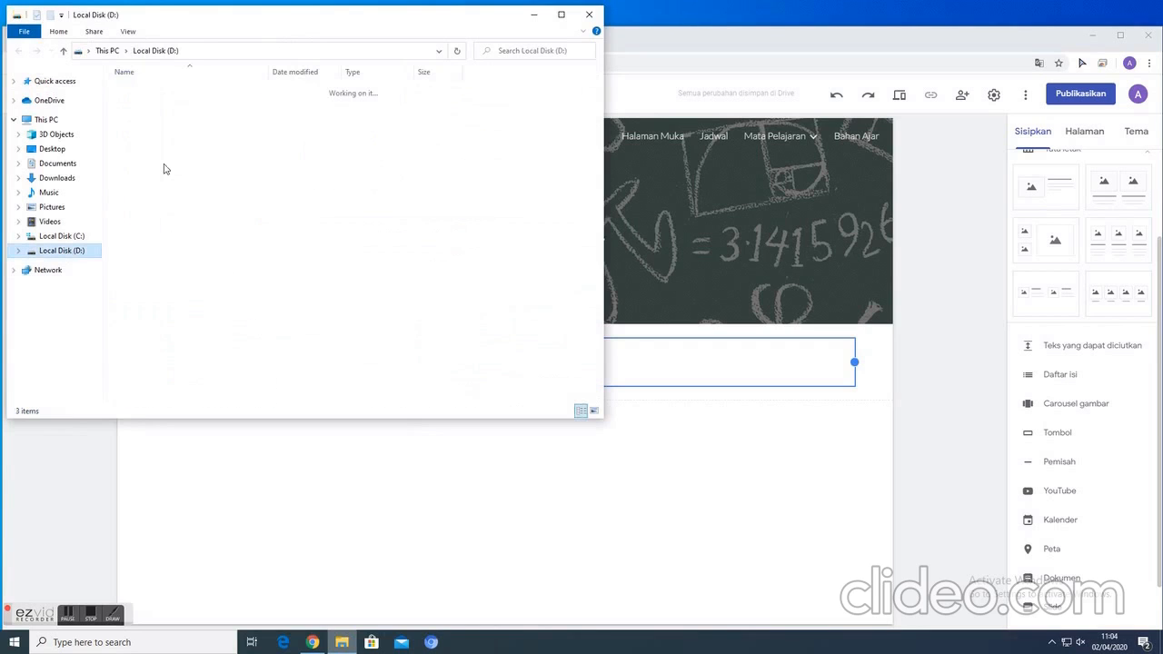
{"action": "double_click", "coordinate": [133, 92]}
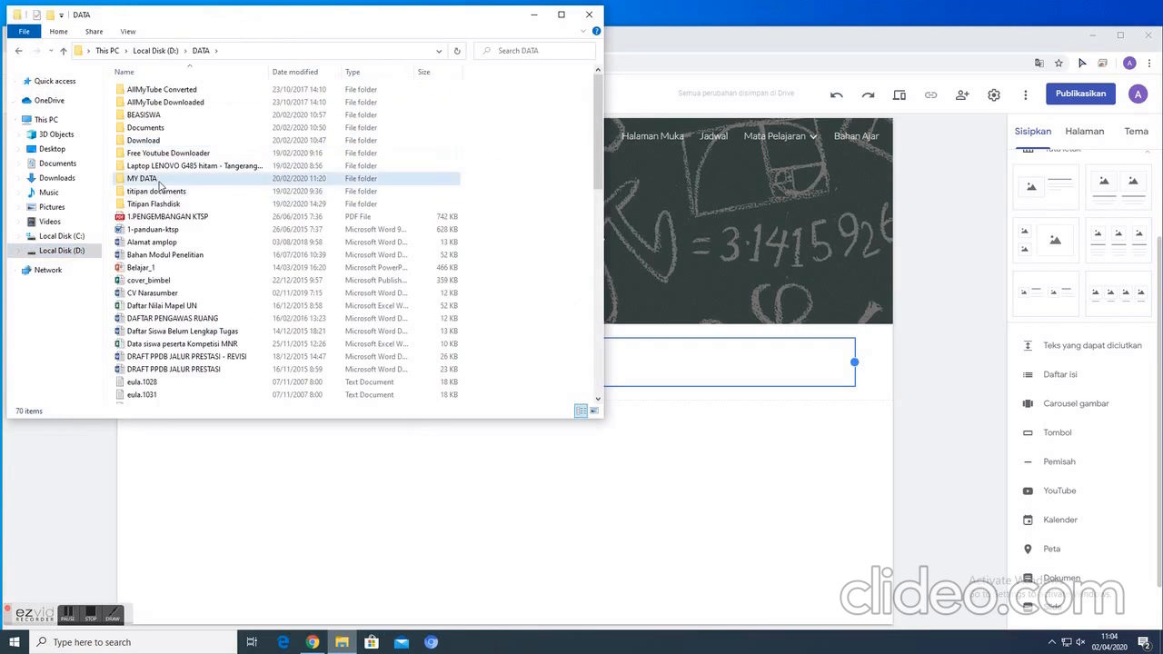
{"action": "double_click", "coordinate": [159, 181]}
{"action": "double_click", "coordinate": [175, 154]}
{"action": "double_click", "coordinate": [158, 143]}
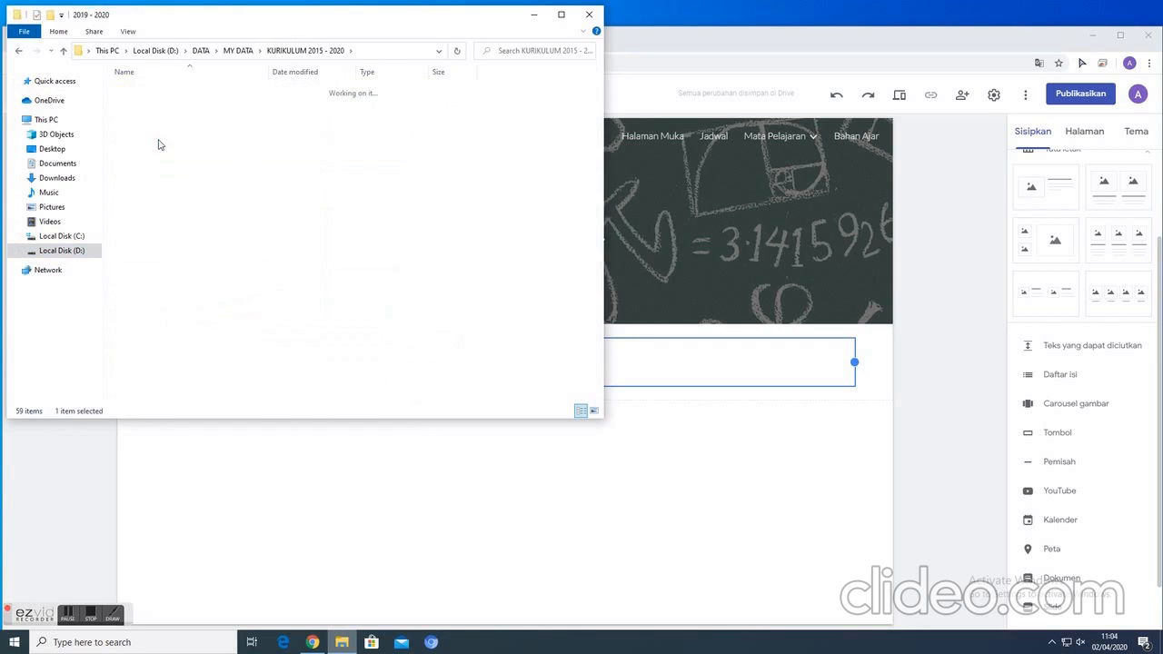
{"action": "double_click", "coordinate": [173, 88]}
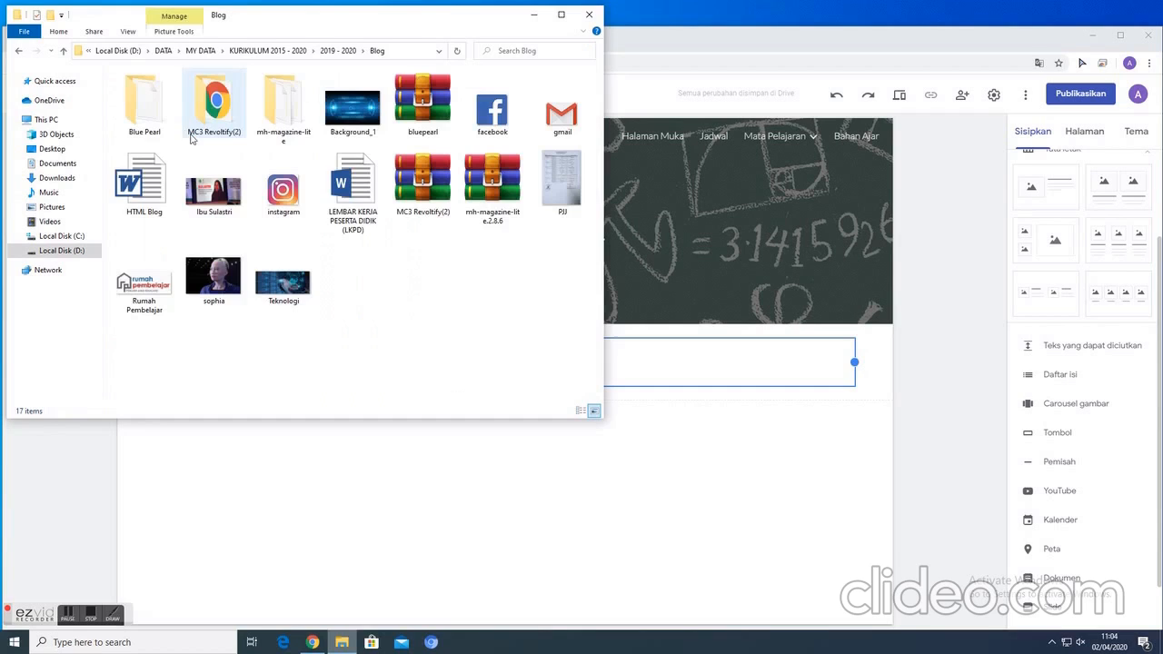
{"action": "left_click", "coordinate": [347, 206]}
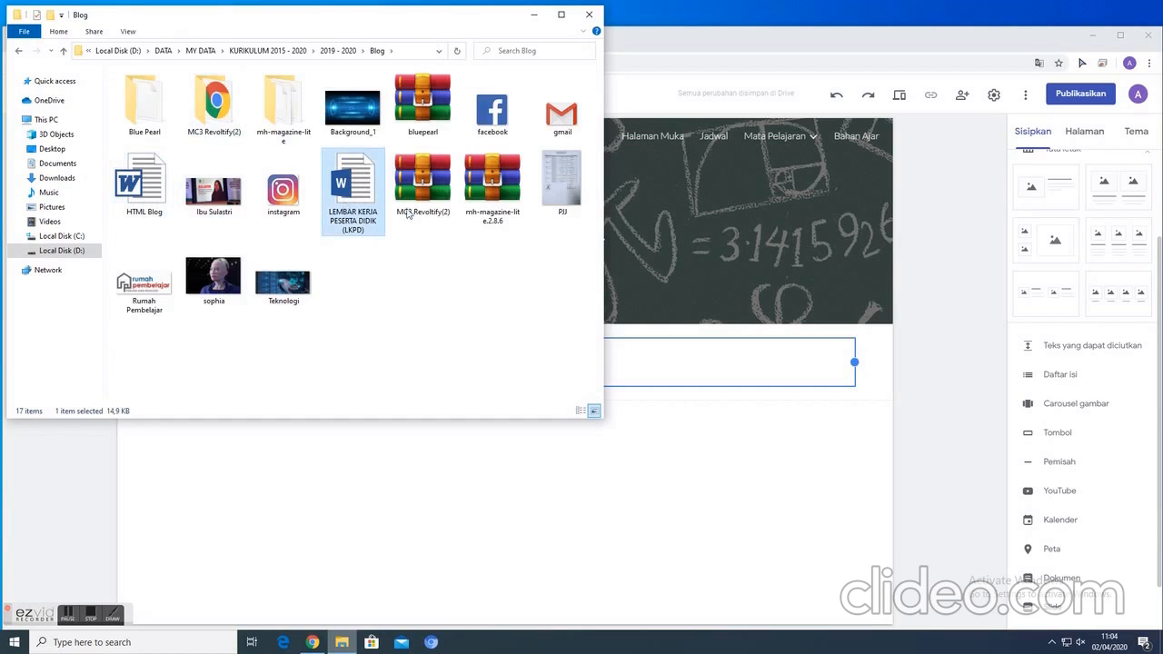
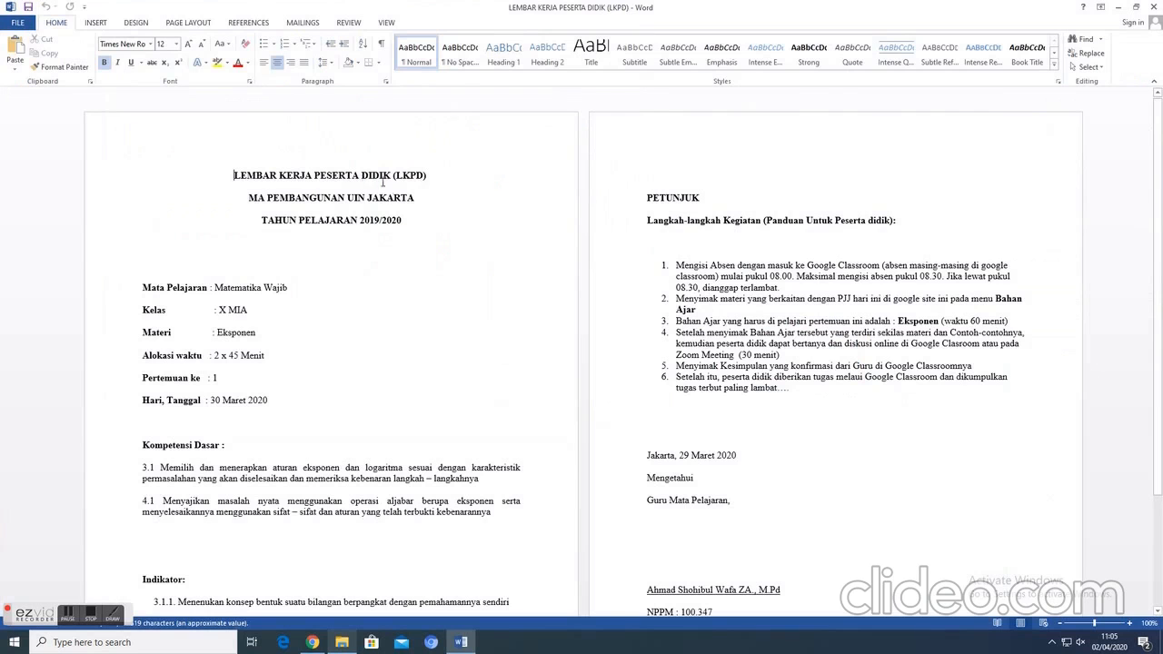
- Replace the "Lembar Kerja Pesert Didik" text on the LKPD 01 page with the worksheet content copied from the Word document
{"action": "left_click_drag", "start_coordinate": [234, 174], "coordinate": [779, 519]}
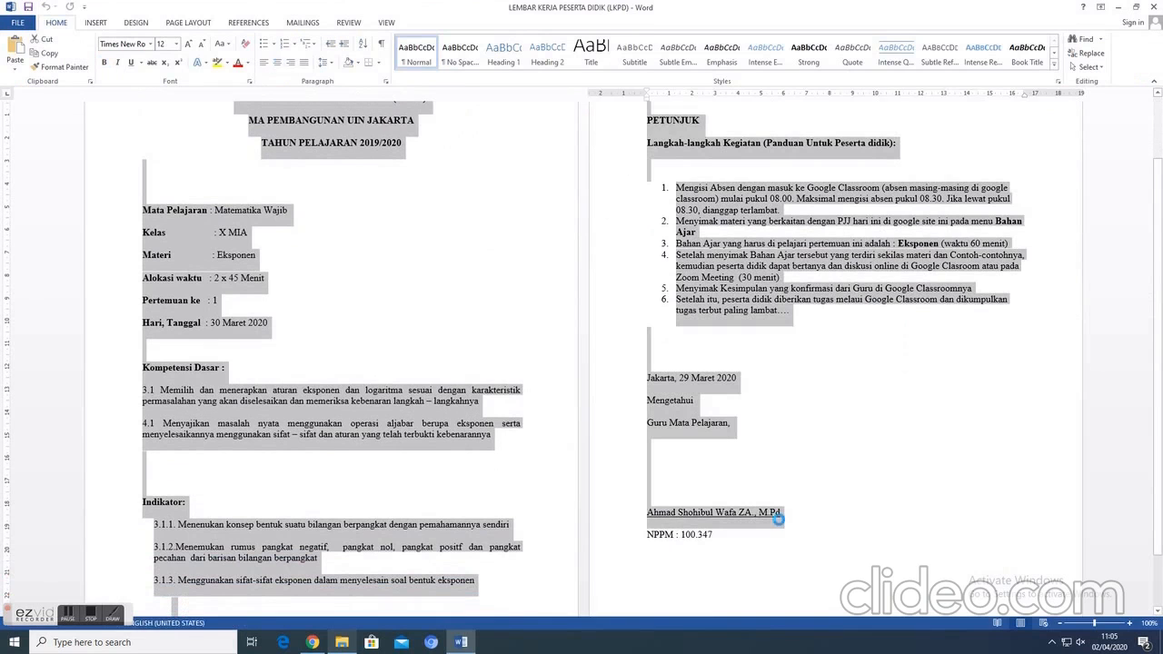
{"action": "left_click", "coordinate": [1119, 7]}
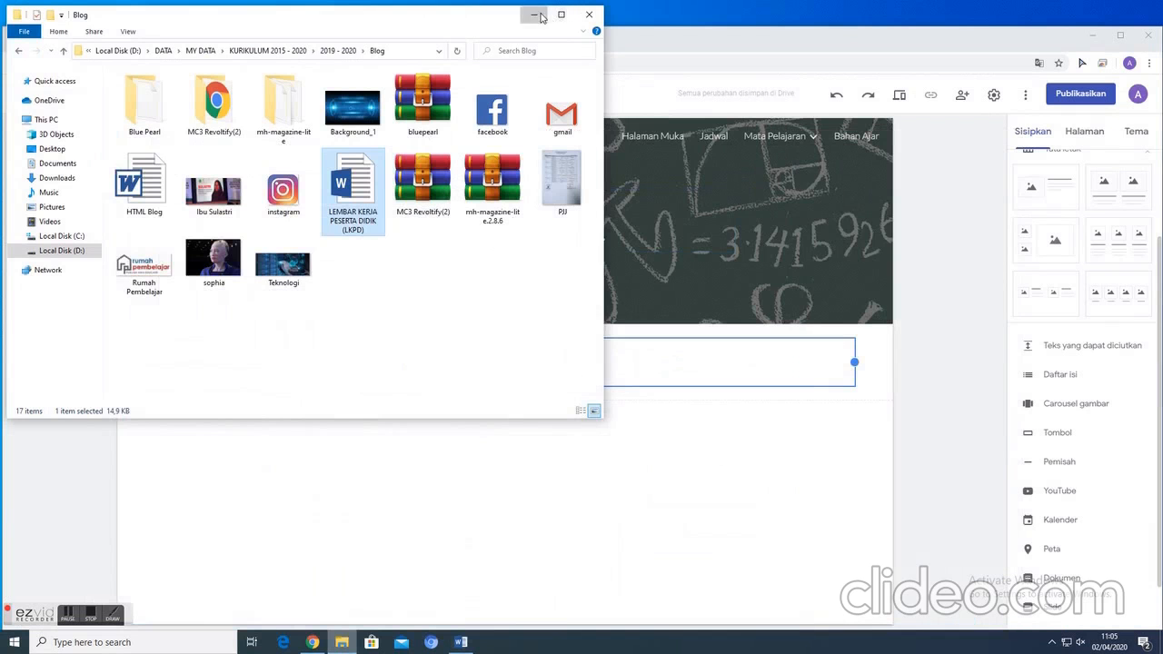
{"action": "left_click", "coordinate": [545, 14]}
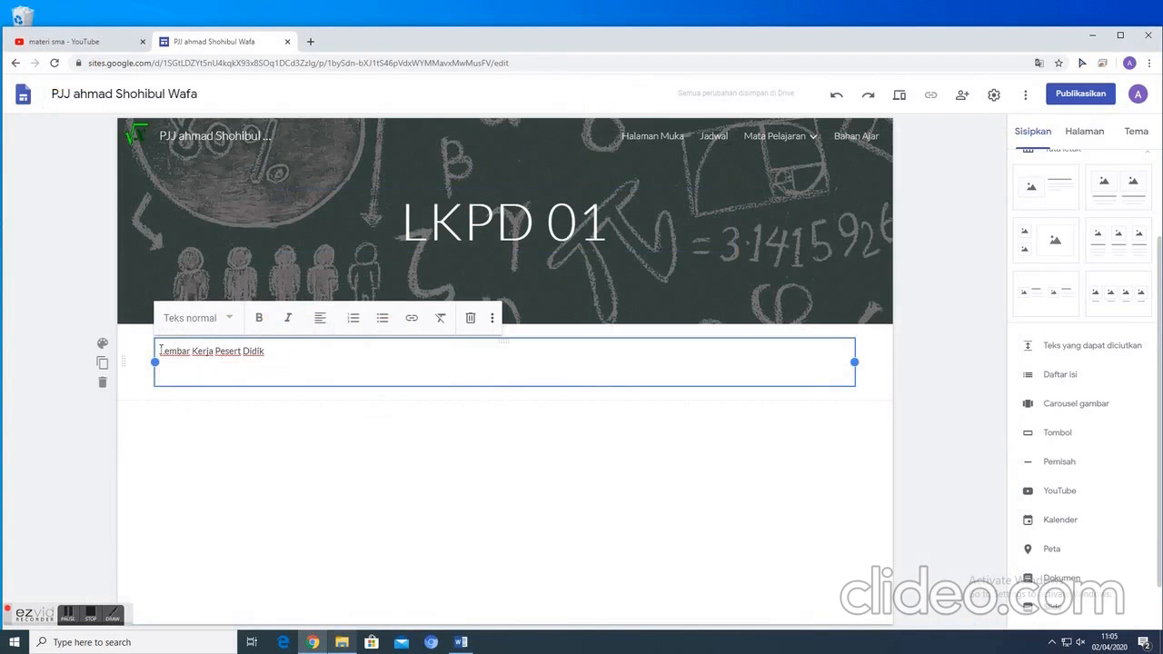
{"action": "left_click_drag", "start_coordinate": [160, 350], "coordinate": [255, 360]}
{"action": "right_click", "coordinate": [241, 356]}
{"action": "left_click", "coordinate": [276, 414]}
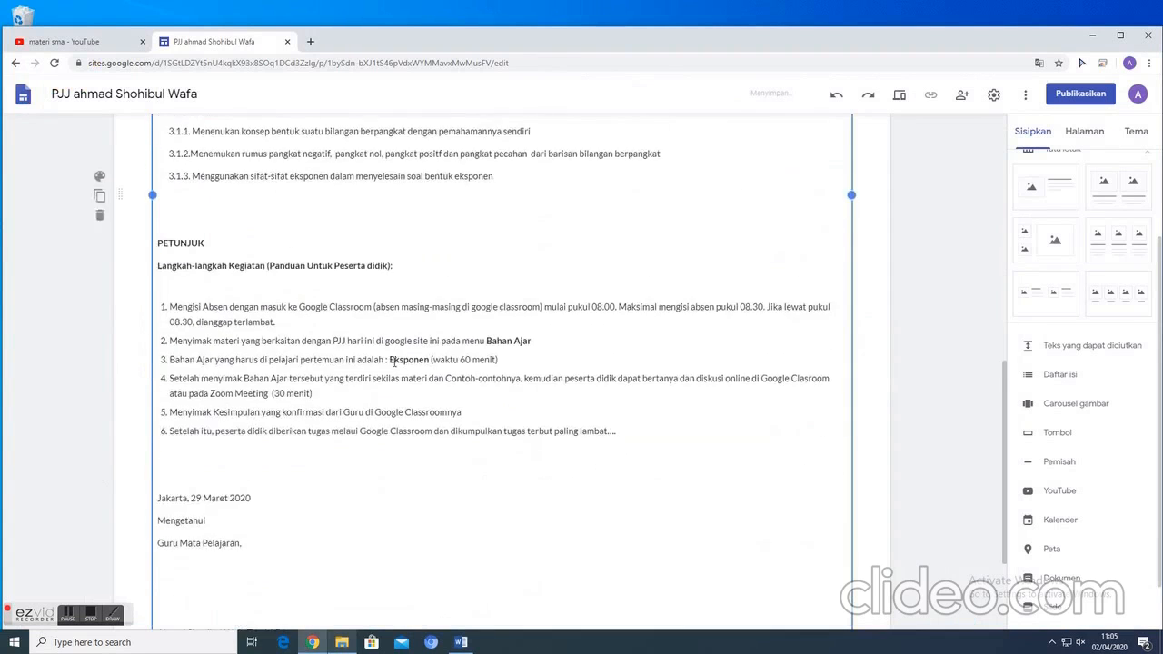
- Look through the pasted worksheet on the LKPD 01 page, from its title through Kompetensi Dasar and Indikator to the Petunjuk steps
{"action": "scroll", "coordinate": [390, 353], "scroll_direction": "up", "scroll_amount": 10}
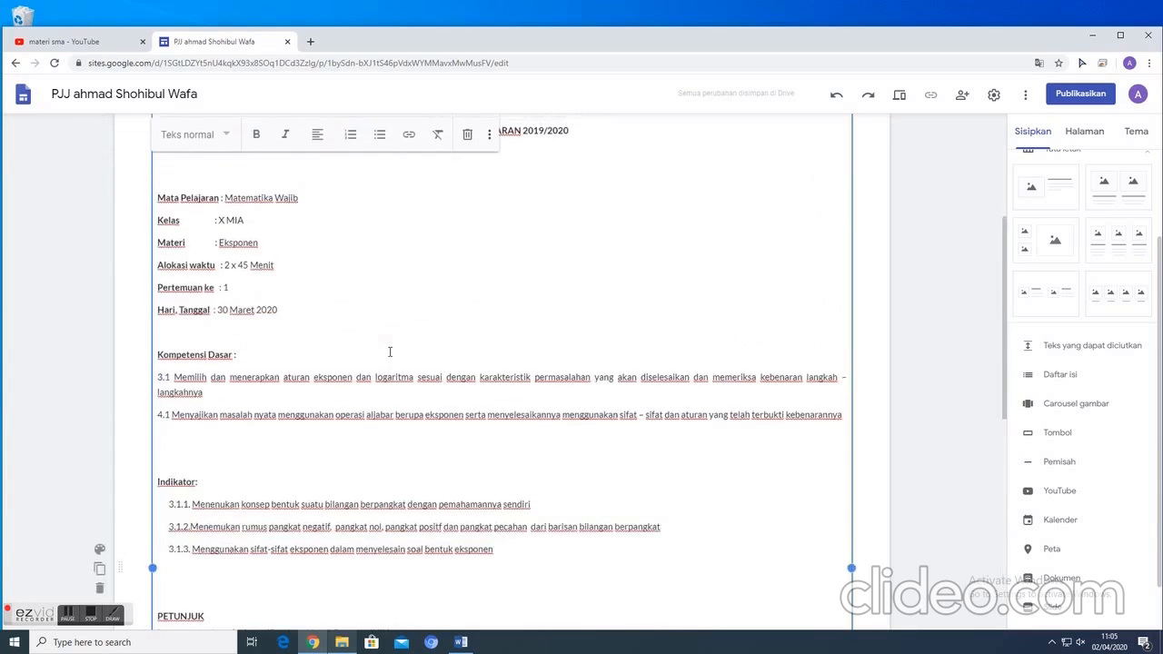
{"action": "scroll", "coordinate": [364, 345], "scroll_direction": "down", "scroll_amount": 2}
{"action": "scroll", "coordinate": [343, 339], "scroll_direction": "up", "scroll_amount": 1}
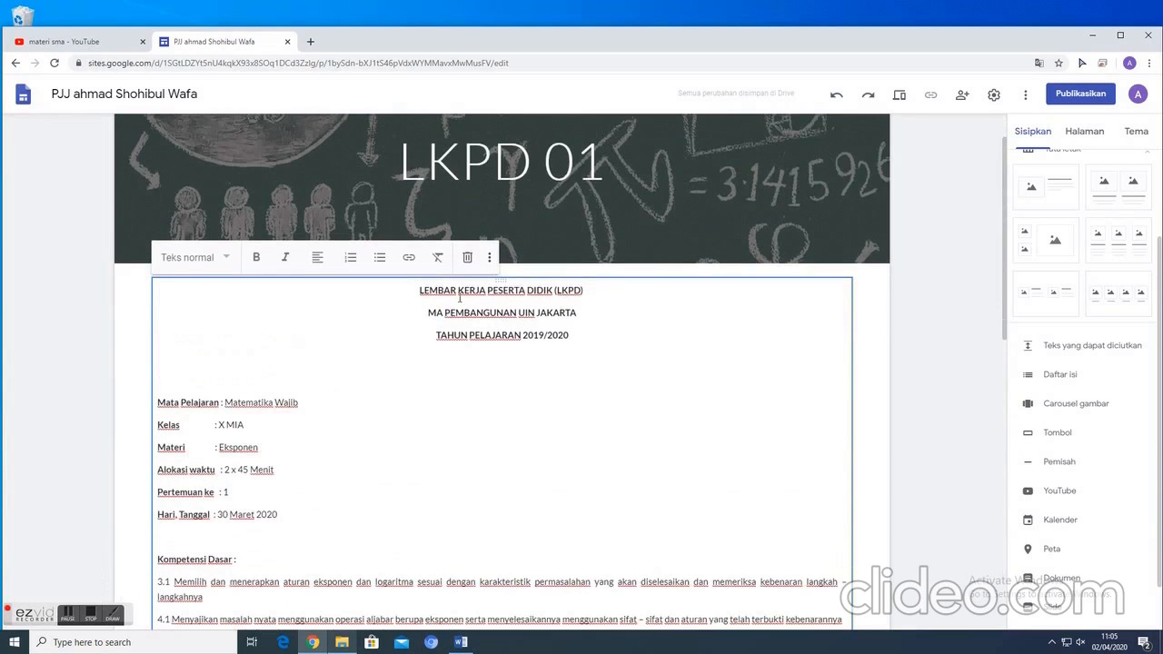
{"action": "scroll", "coordinate": [483, 342], "scroll_direction": "down", "scroll_amount": 3}
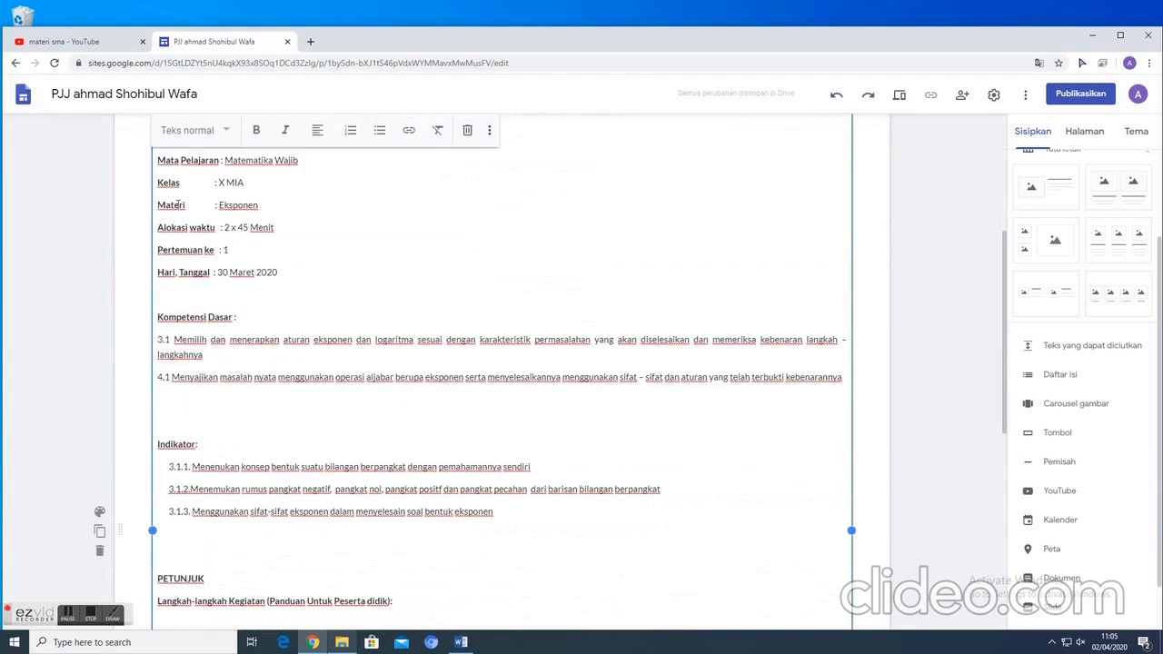
{"action": "scroll", "coordinate": [219, 314], "scroll_direction": "down", "scroll_amount": 1}
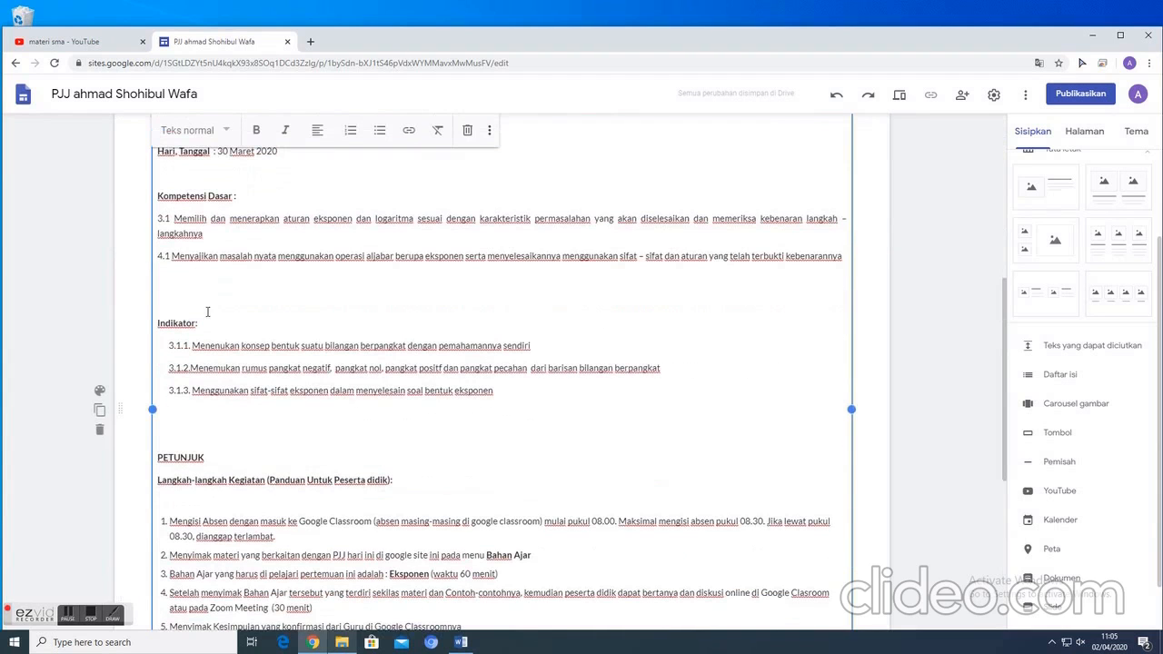
{"action": "scroll", "coordinate": [194, 346], "scroll_direction": "down", "scroll_amount": 2}
{"action": "scroll", "coordinate": [316, 399], "scroll_direction": "up", "scroll_amount": 7}
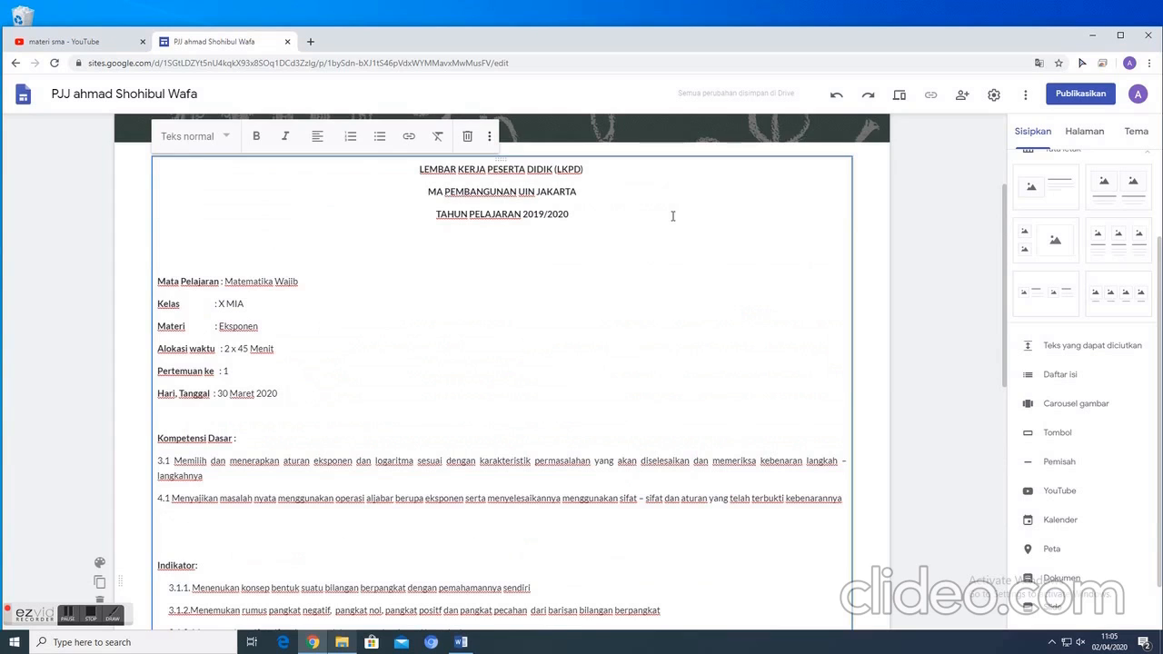
{"action": "left_click", "coordinate": [878, 240]}
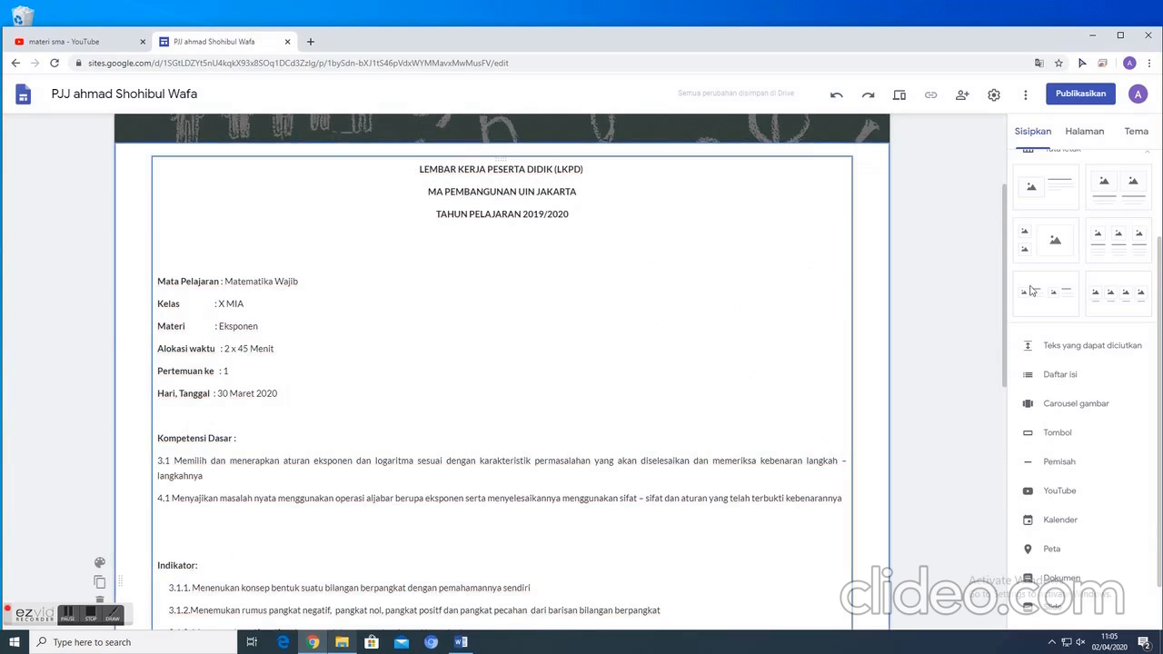
- Show the site's page list and collapse the Kelas X MIA, Matematika Wajib and Mata Pelajaran branches
{"action": "left_click", "coordinate": [1083, 134]}
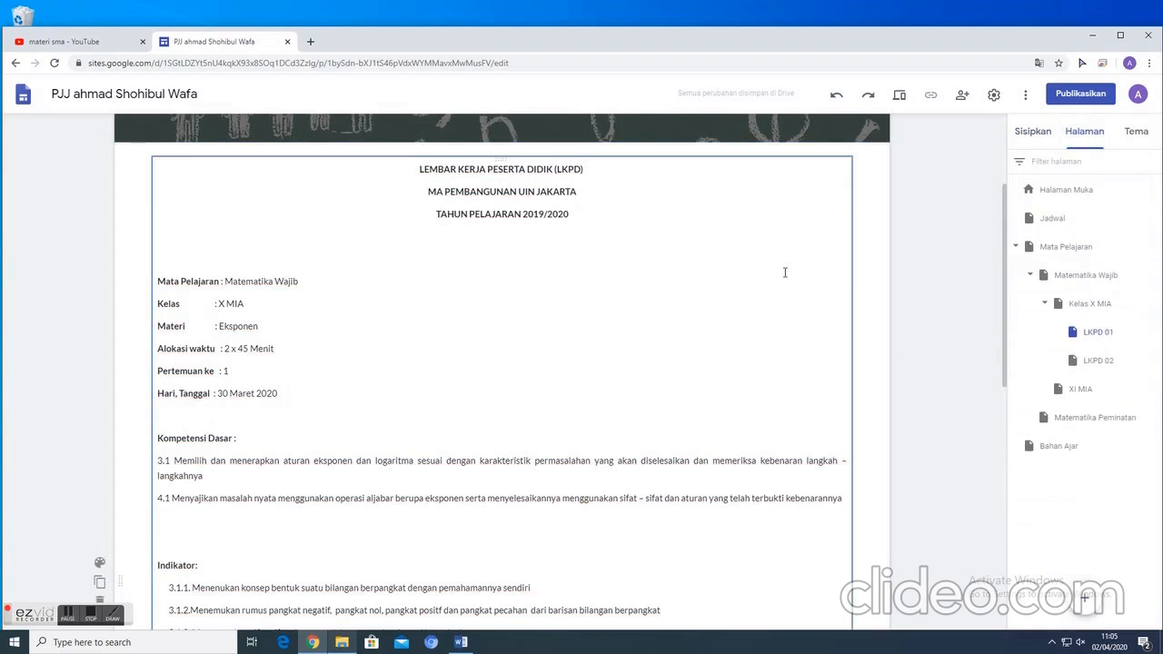
{"action": "scroll", "coordinate": [785, 273], "scroll_direction": "up", "scroll_amount": 2}
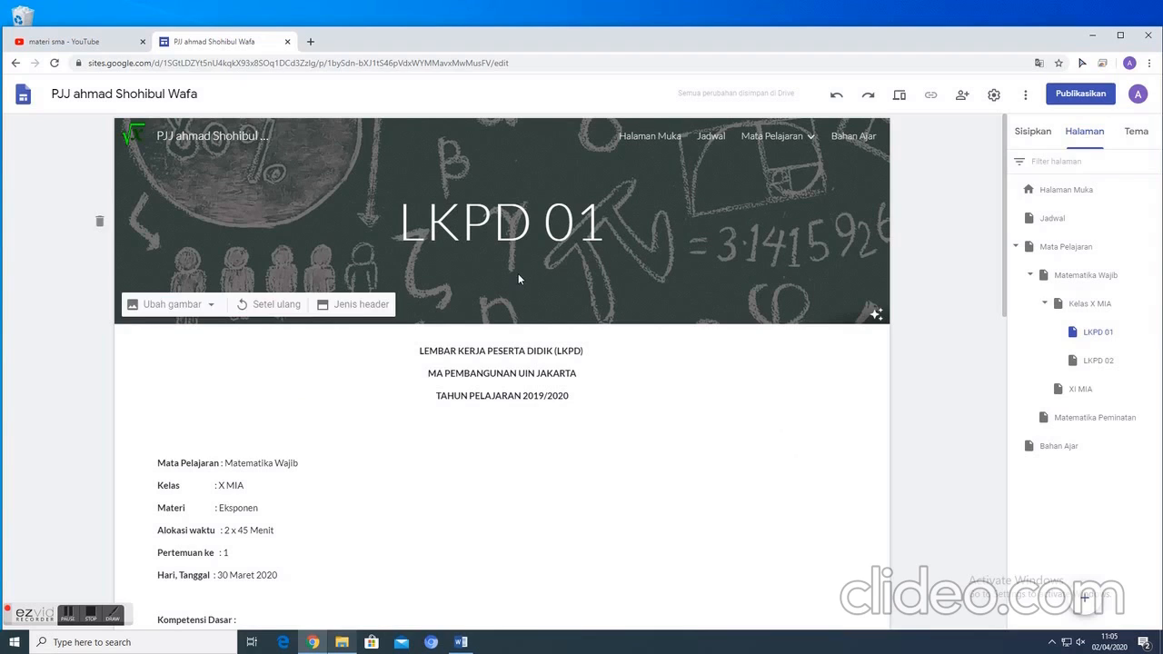
{"action": "left_click", "coordinate": [1045, 304]}
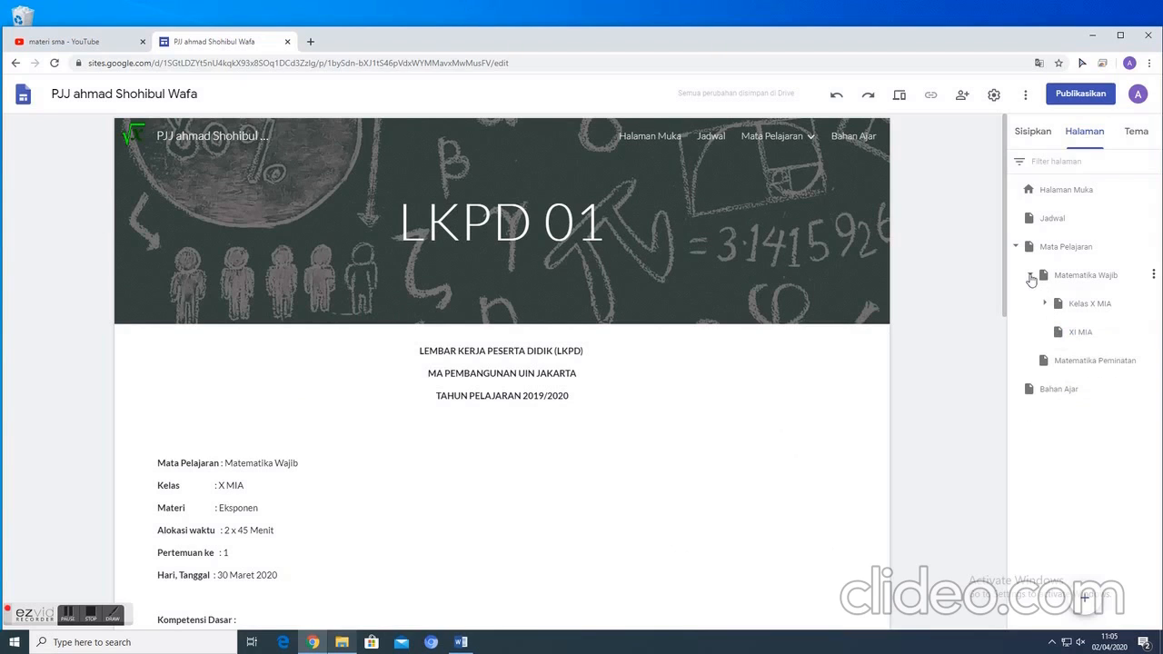
{"action": "left_click", "coordinate": [1032, 276]}
{"action": "left_click", "coordinate": [1017, 248]}
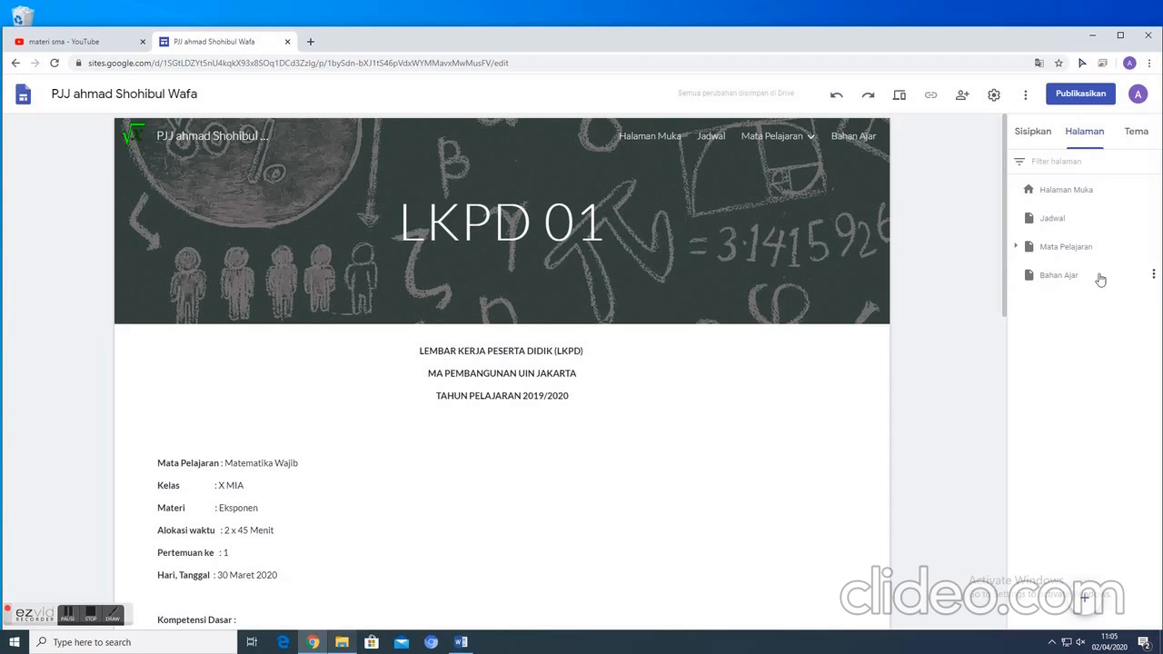
- Open the Bahan Ajar page and replace its header title with "BAHAN AJAR"
{"action": "left_click", "coordinate": [1060, 275]}
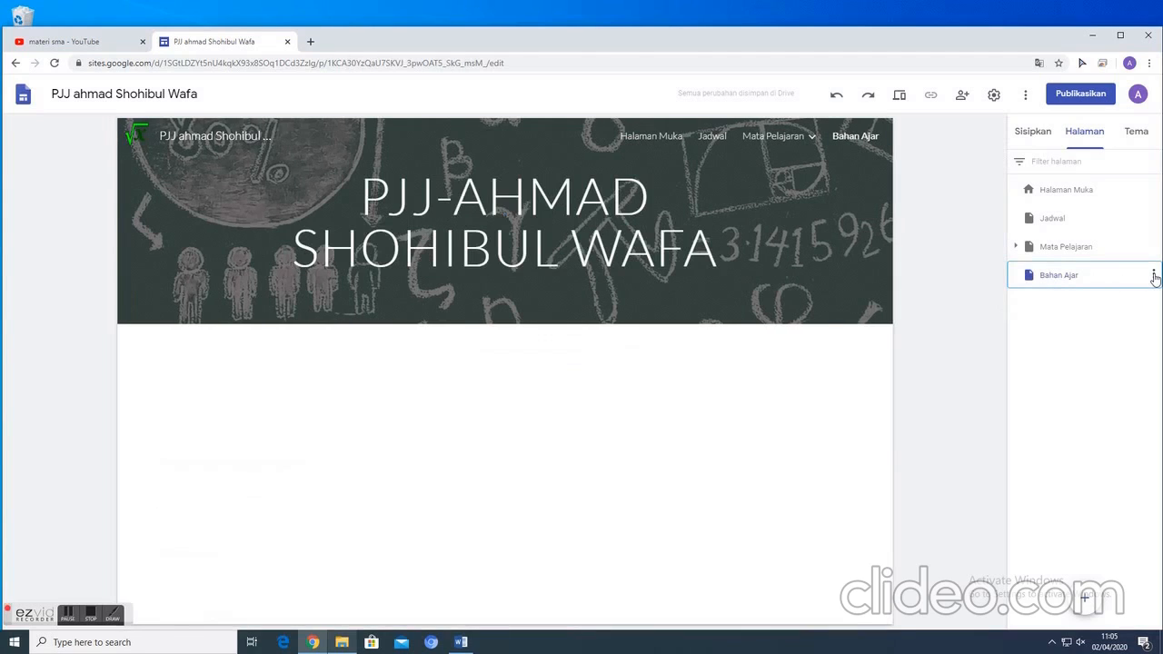
{"action": "left_click_drag", "start_coordinate": [363, 197], "coordinate": [741, 258]}
{"action": "left_click", "coordinate": [741, 255]}
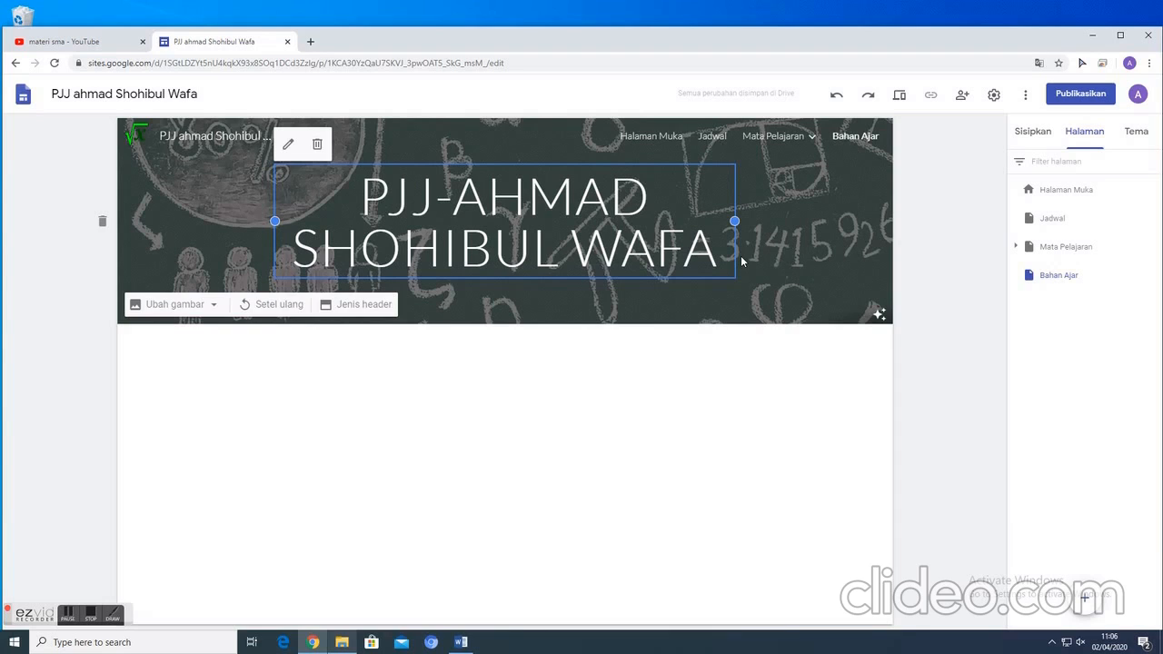
{"action": "left_click", "coordinate": [607, 362]}
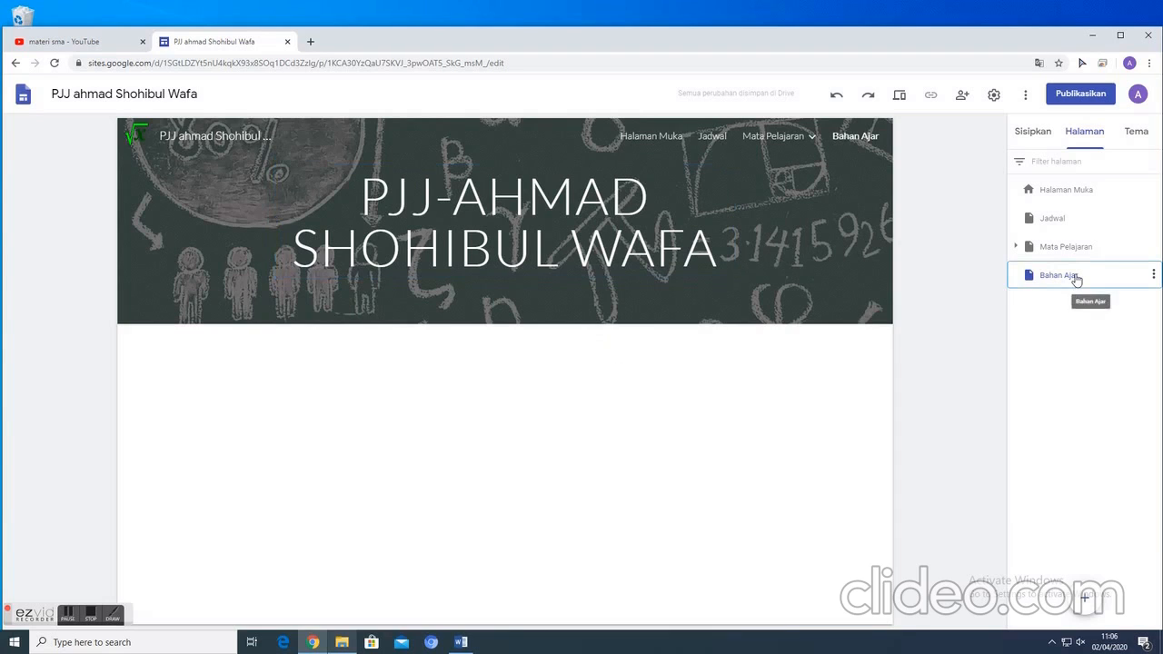
{"action": "left_click_drag", "start_coordinate": [367, 188], "coordinate": [725, 244]}
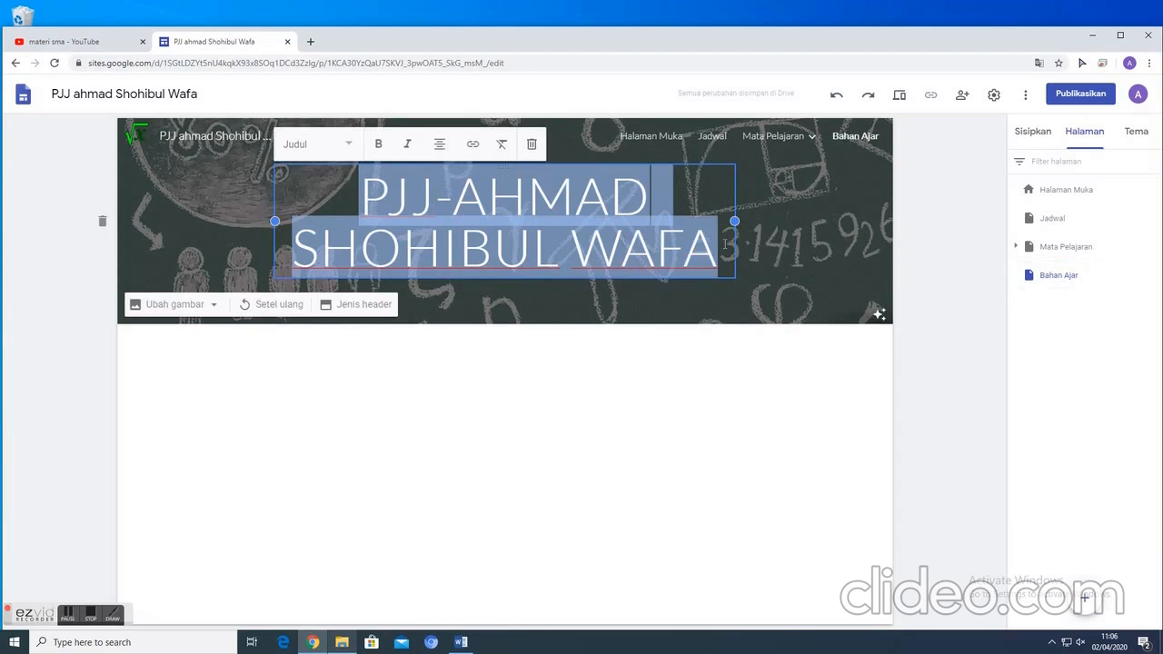
{"action": "type", "text": "BAHAN"}
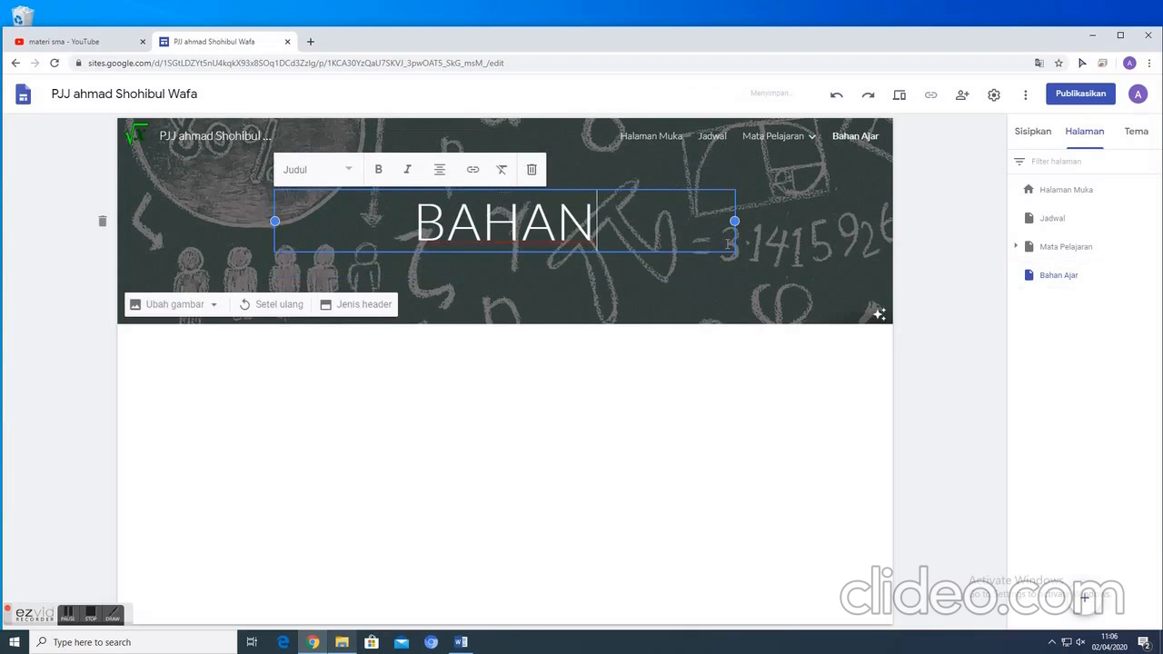
{"action": "type", "text": " AJAR"}
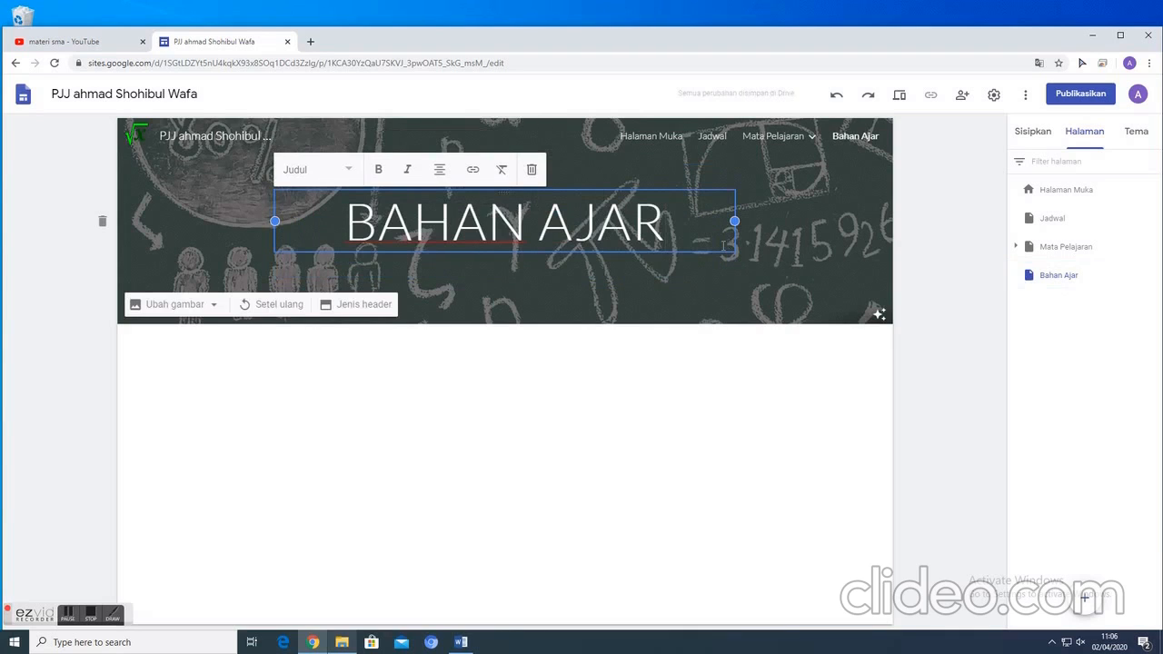
- Open the Mata Pelajaran page and replace its header title with "MATA PELAJARAN"
{"action": "left_click", "coordinate": [1063, 247]}
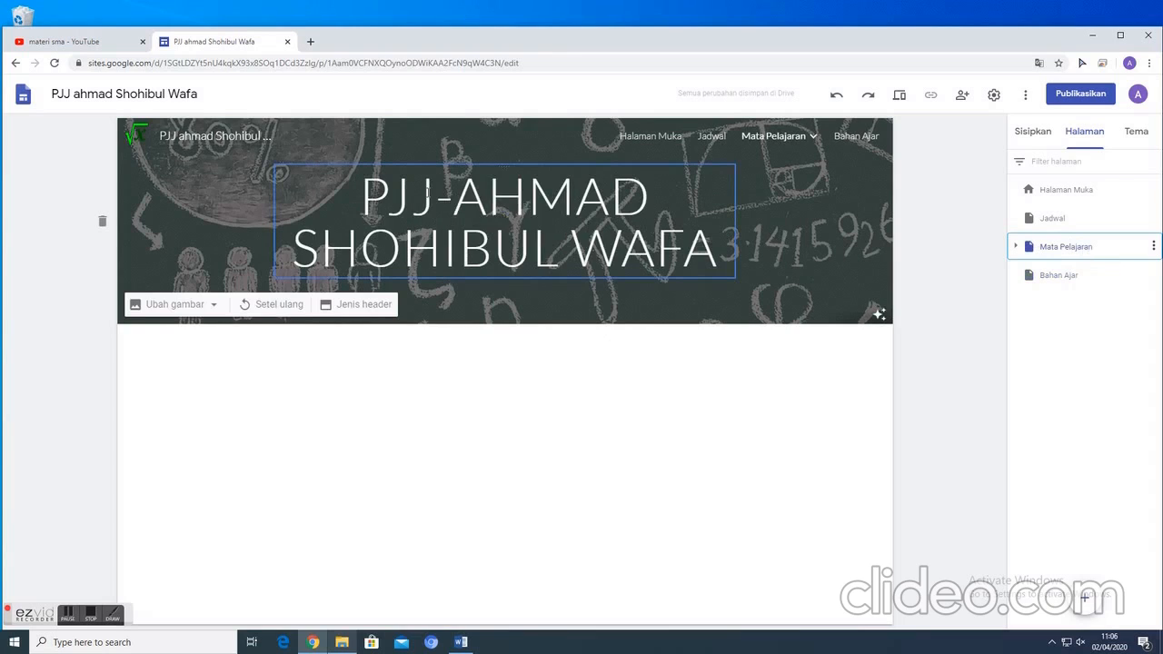
{"action": "left_click_drag", "start_coordinate": [353, 195], "coordinate": [720, 263]}
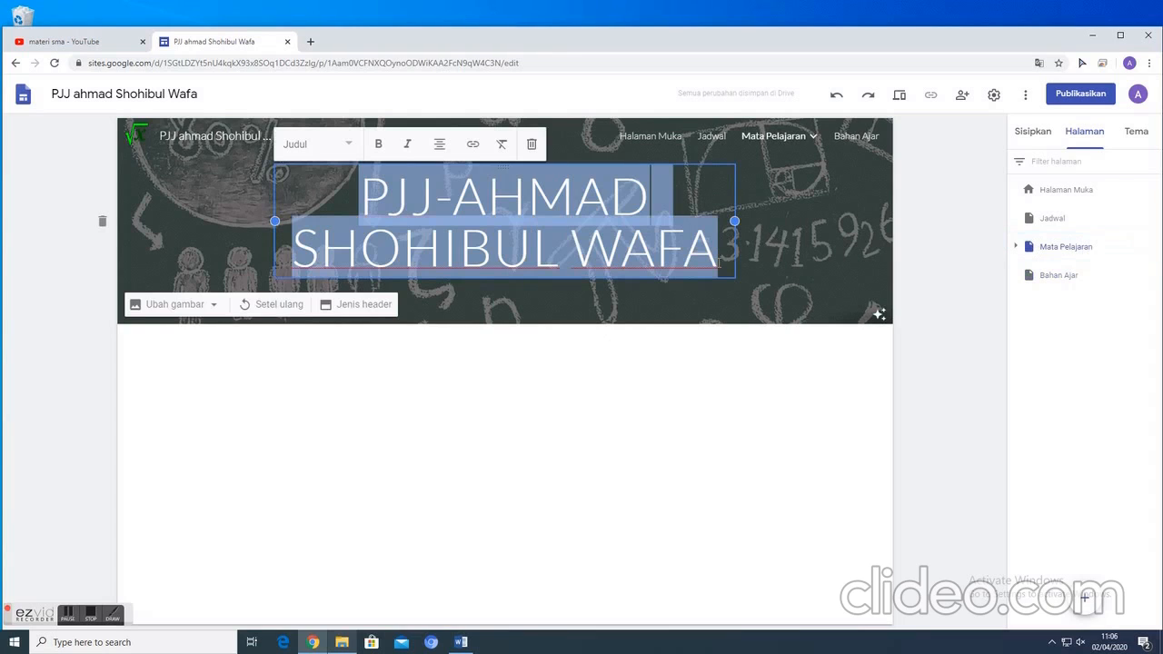
{"action": "type", "text": "mATA"}
{"action": "key", "text": "BackSpace"}
{"action": "key", "text": "BackSpace"}
{"action": "key", "text": "BackSpace"}
{"action": "key", "text": "BackSpace"}
{"action": "type", "text": "mate pe"}
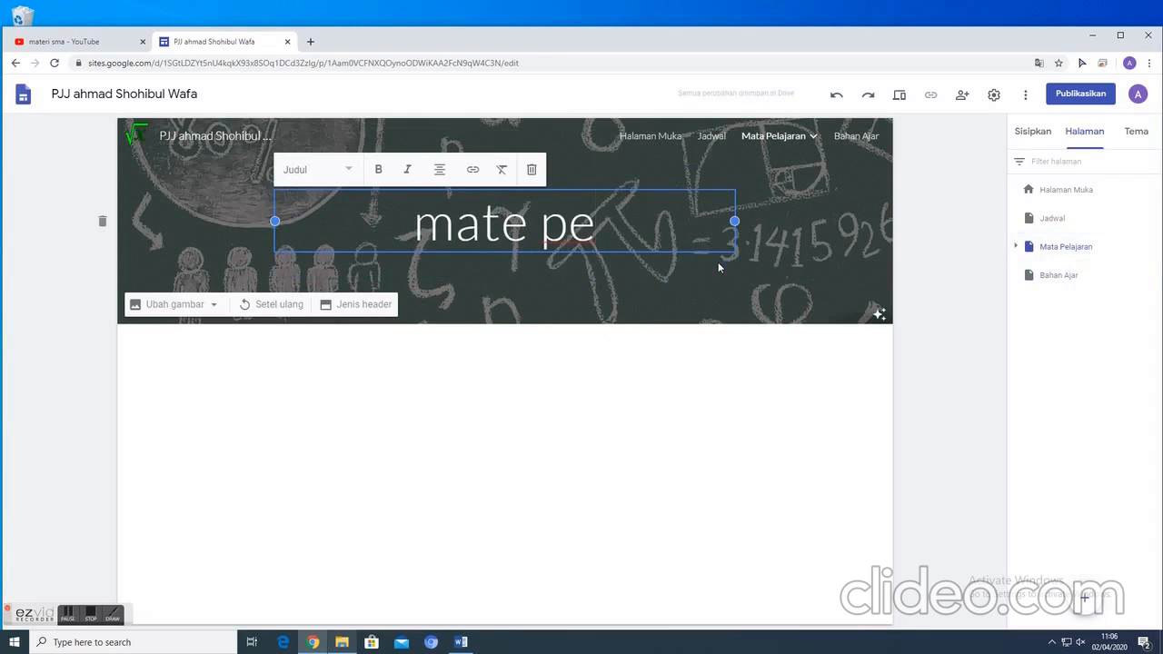
{"action": "key", "text": "BackSpace"}
{"action": "key", "text": "BackSpace"}
{"action": "key", "text": "BackSpace"}
{"action": "key", "text": "BackSpace"}
{"action": "key", "text": "BackSpace"}
{"action": "key", "text": "BackSpace"}
{"action": "key", "text": "BackSpace"}
{"action": "type", "text": "ME"}
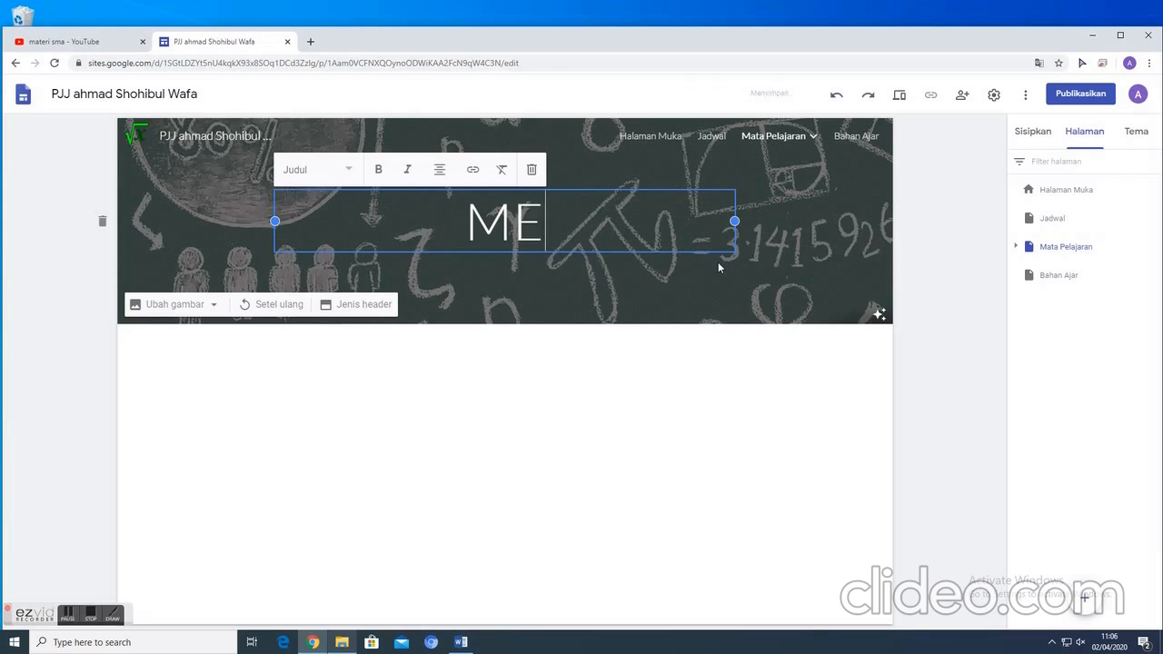
{"action": "key", "text": "BackSpace"}
{"action": "type", "text": "PELAJARA"}
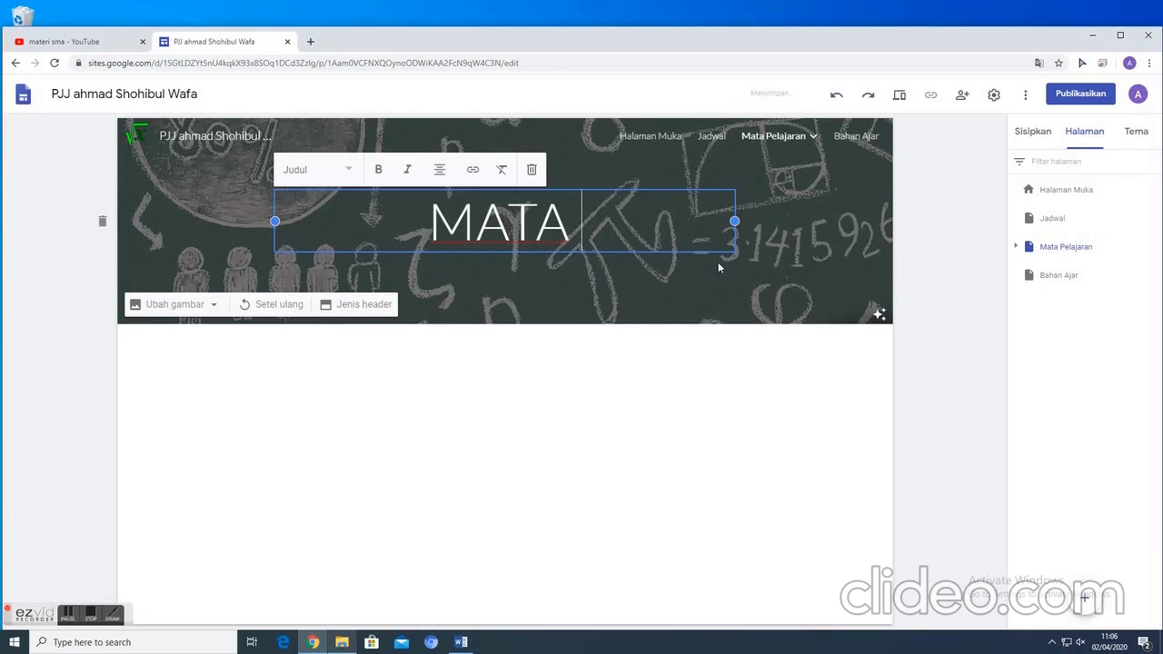
{"action": "type", "text": "N"}
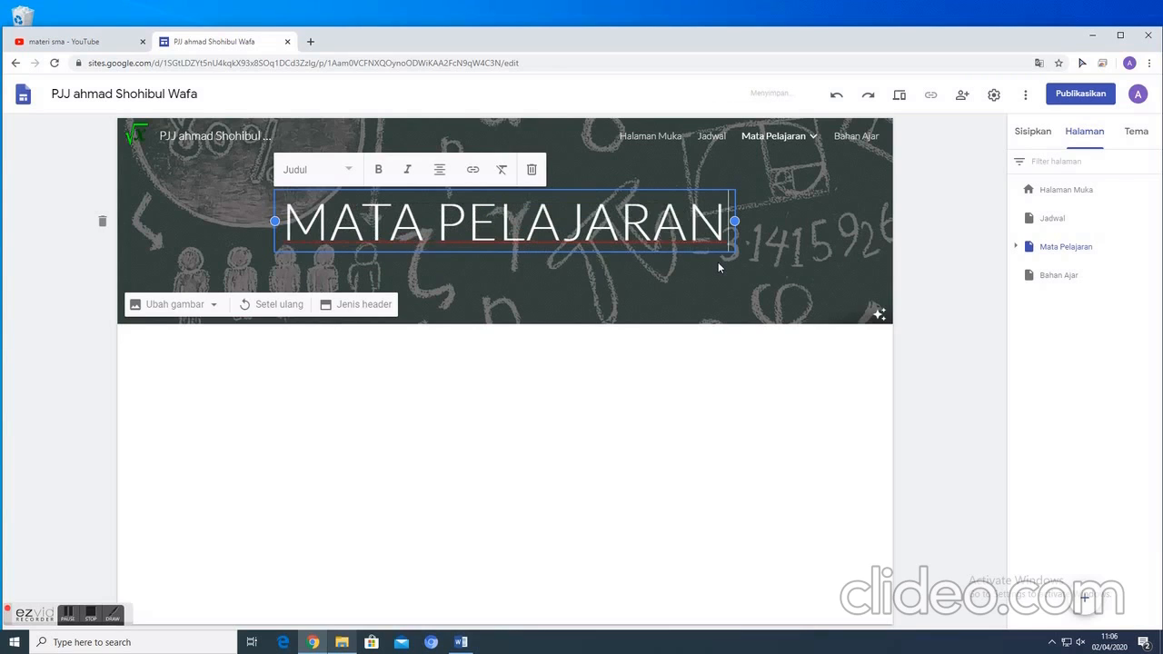
{"action": "left_click", "coordinate": [809, 442]}
- Go back to the Bahan Ajar page
{"action": "left_click", "coordinate": [1021, 273]}
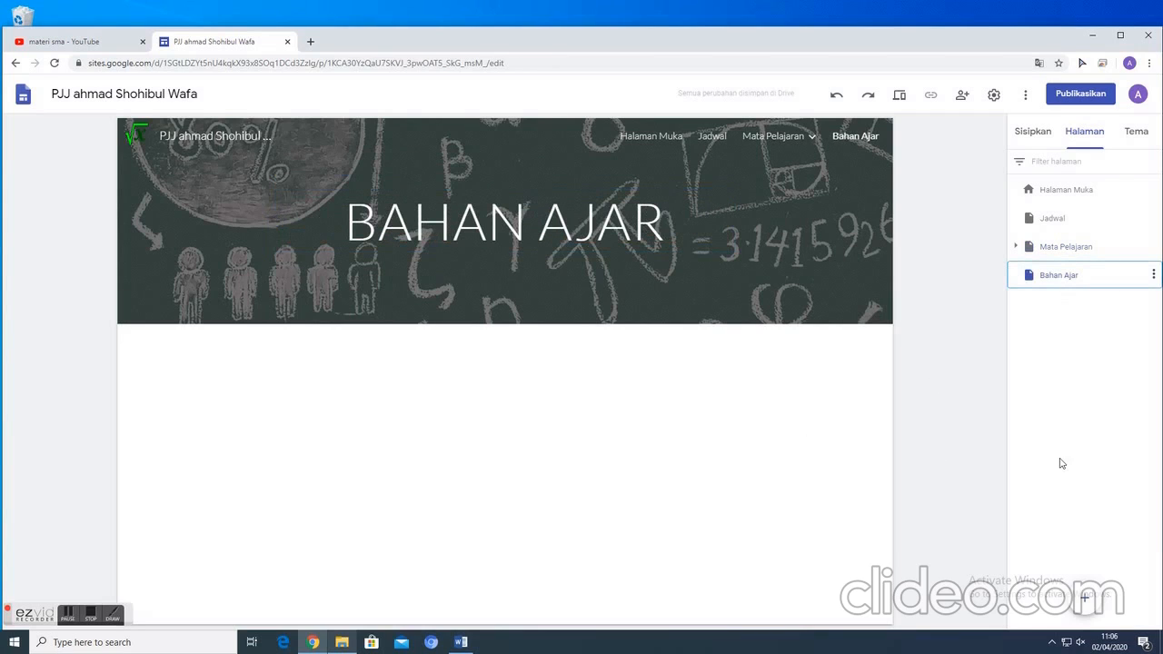
{"action": "left_click", "coordinate": [1153, 276]}
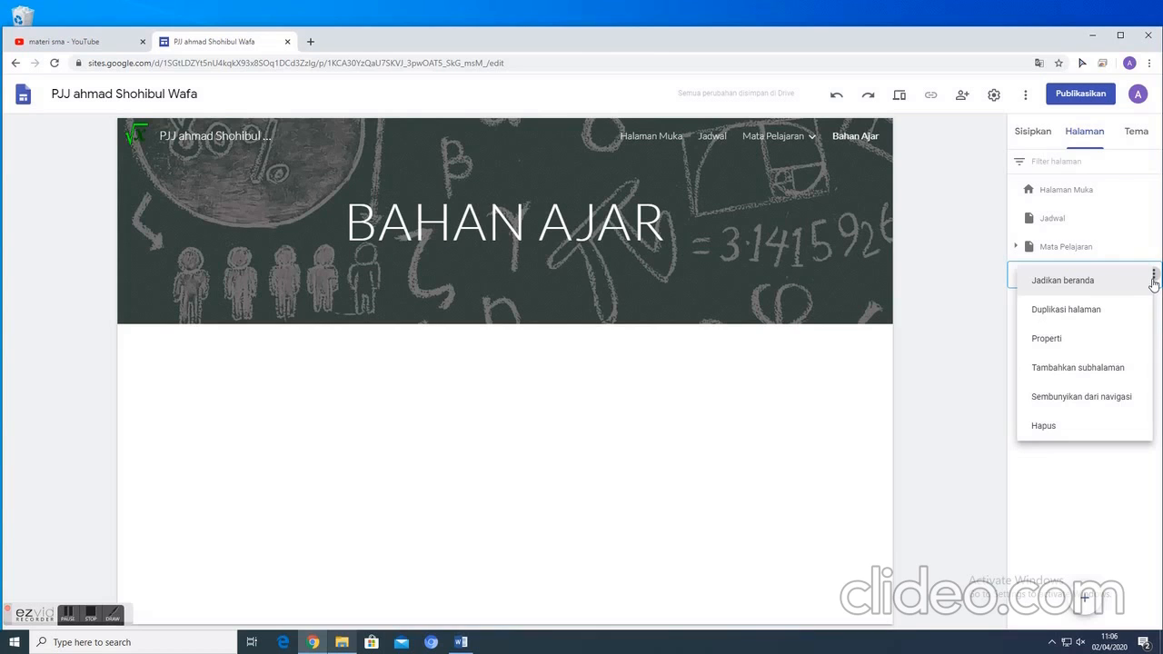
{"action": "left_click", "coordinate": [682, 430]}
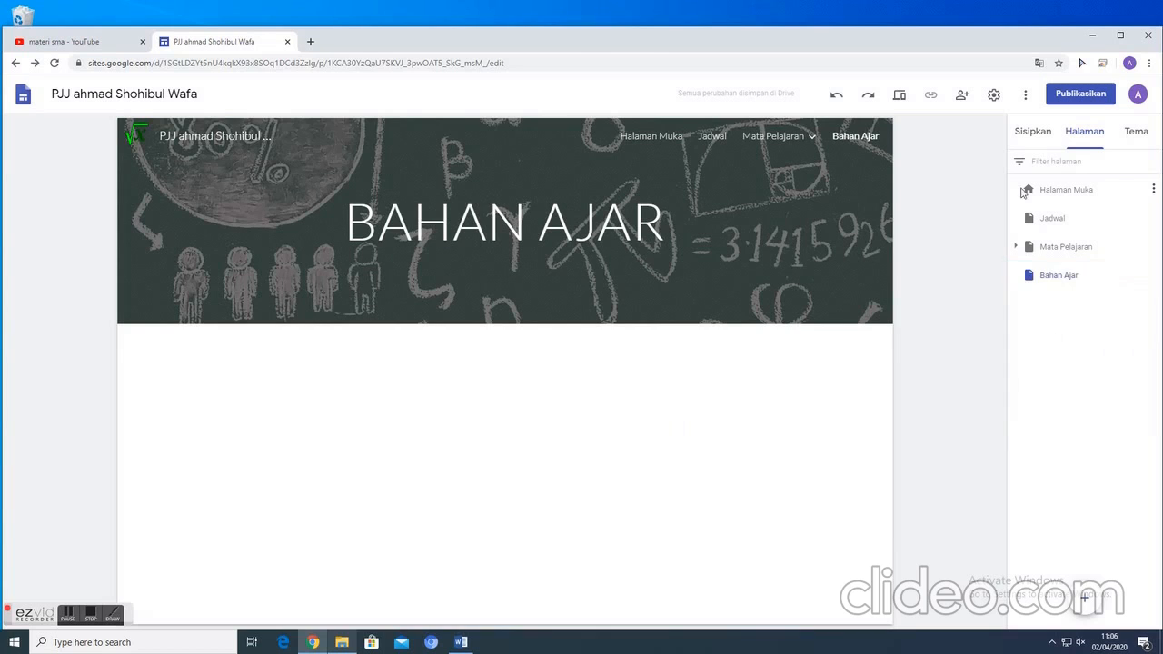
{"action": "left_click", "coordinate": [1036, 132]}
{"action": "scroll", "coordinate": [1050, 363], "scroll_direction": "down", "scroll_amount": 1}
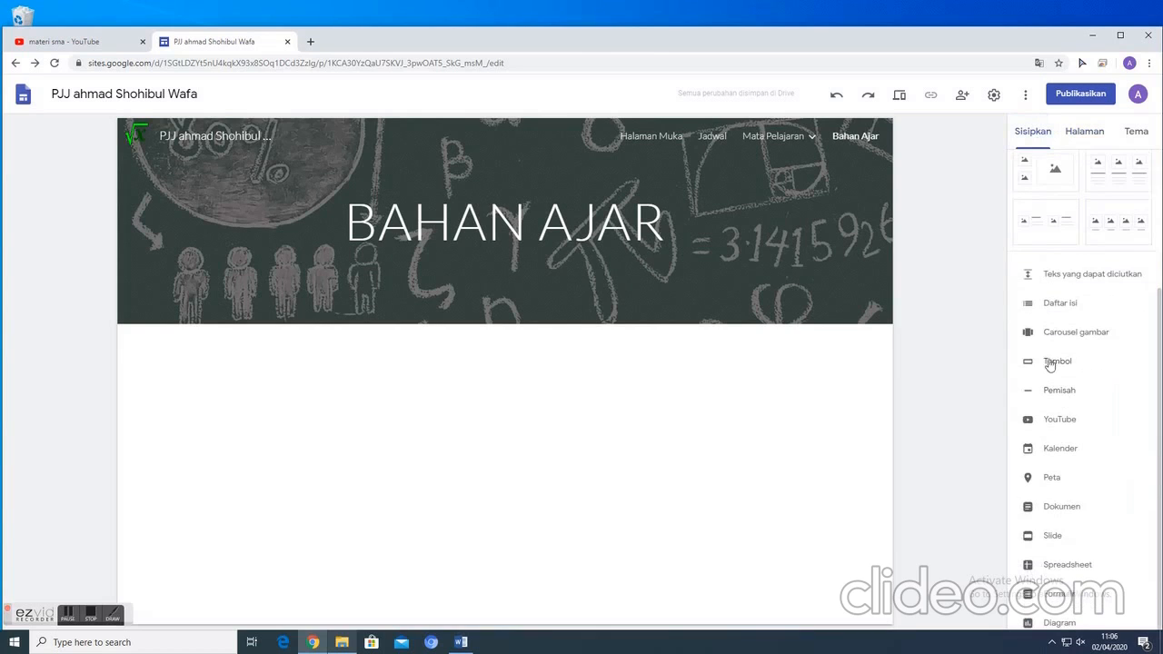
{"action": "left_click", "coordinate": [1050, 361]}
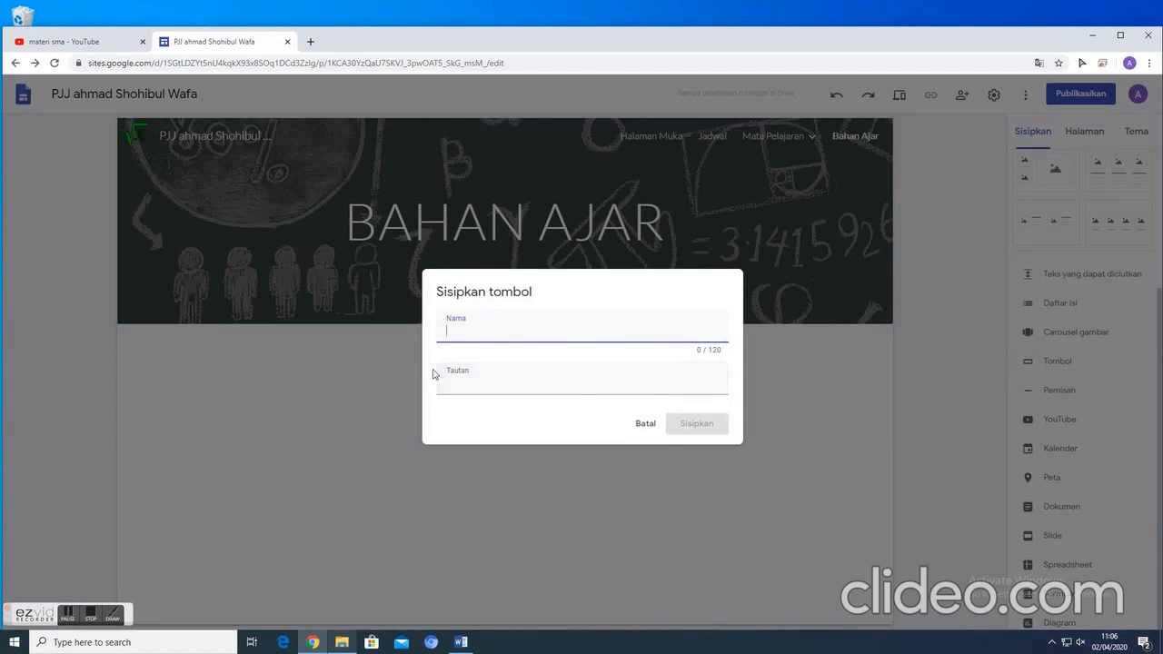
{"action": "left_click", "coordinate": [646, 423]}
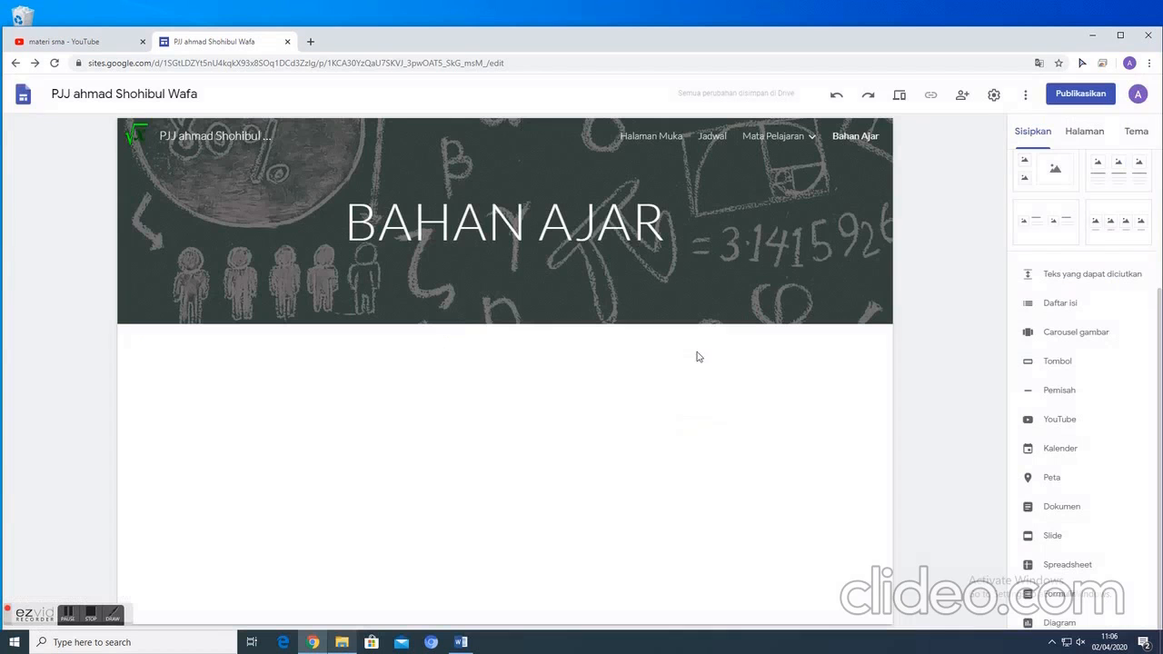
{"action": "left_click", "coordinate": [1076, 136]}
{"action": "left_click", "coordinate": [1153, 274]}
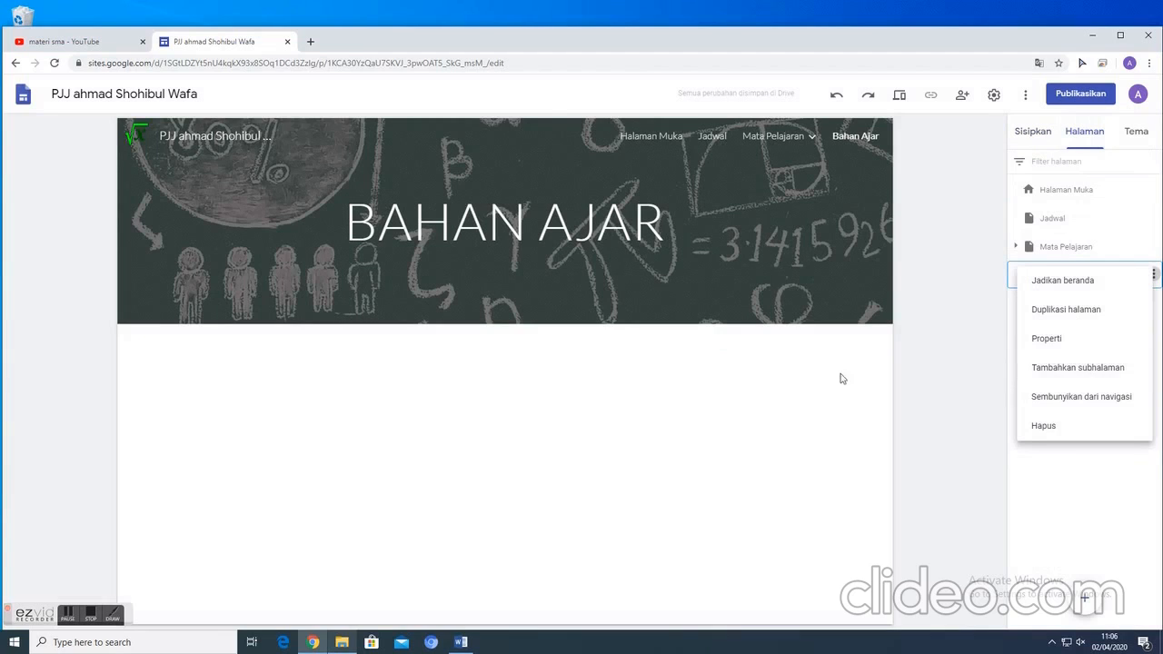
{"action": "left_click", "coordinate": [680, 440]}
- Add a subpage named "Eksponen" under the Bahan Ajar page
{"action": "mouse_move", "coordinate": [1152, 277]}
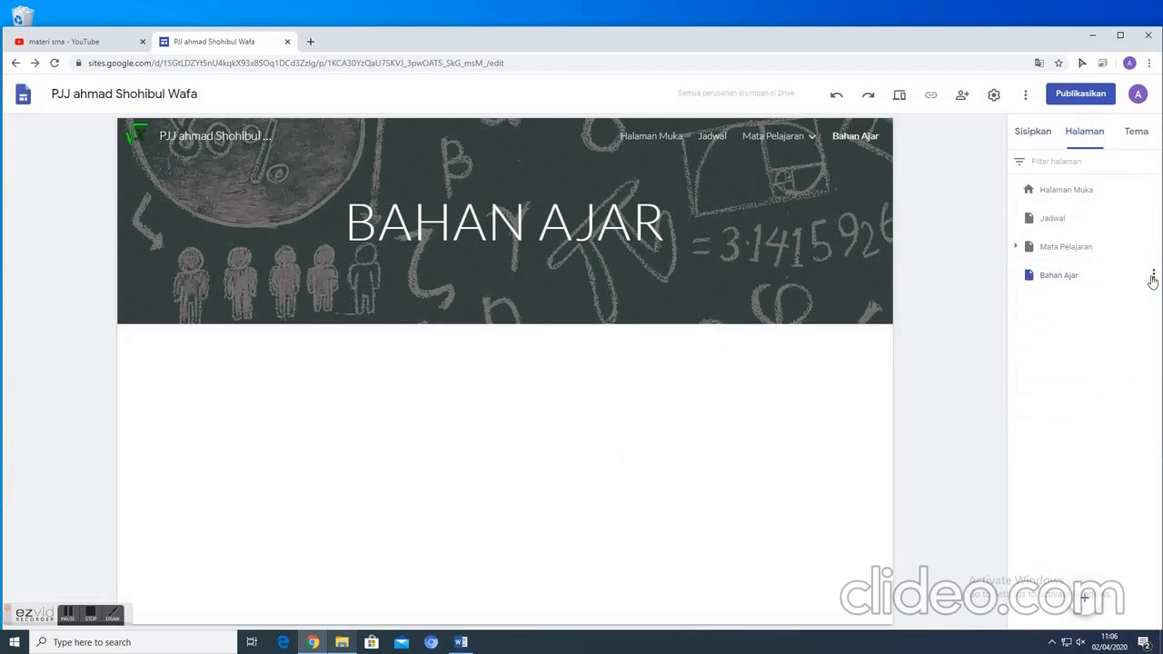
{"action": "left_click", "coordinate": [1152, 278]}
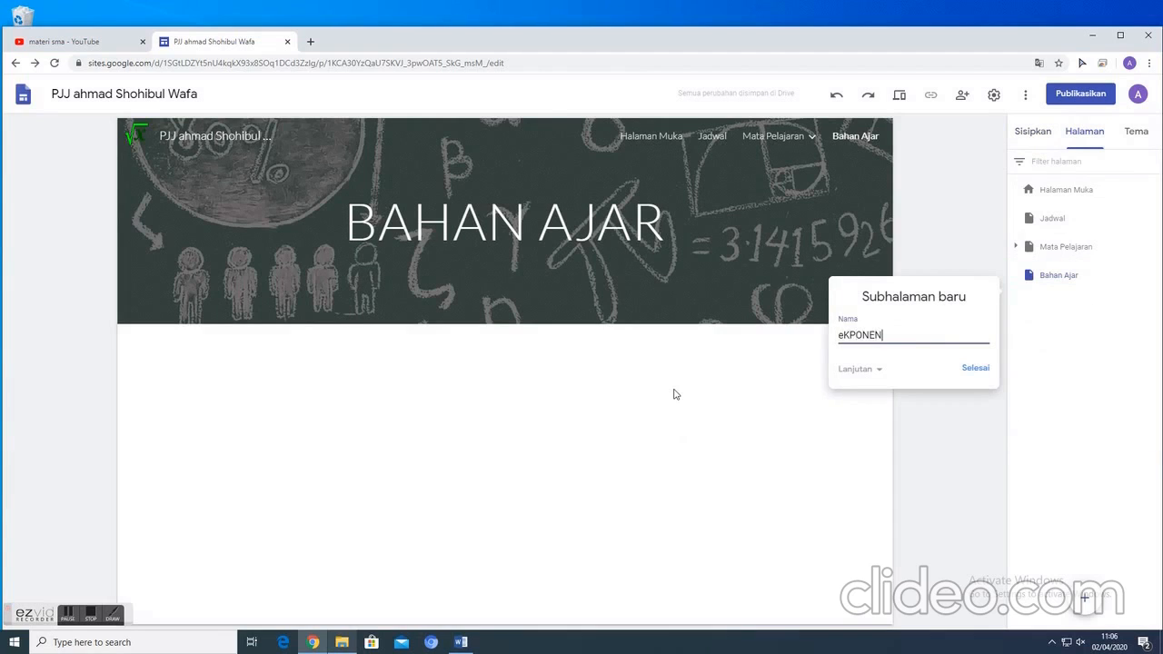
{"action": "key", "text": "ctrl+a"}
{"action": "key", "text": "BackSpace"}
{"action": "type", "text": "Eksponen"}
{"action": "left_click", "coordinate": [977, 368]}
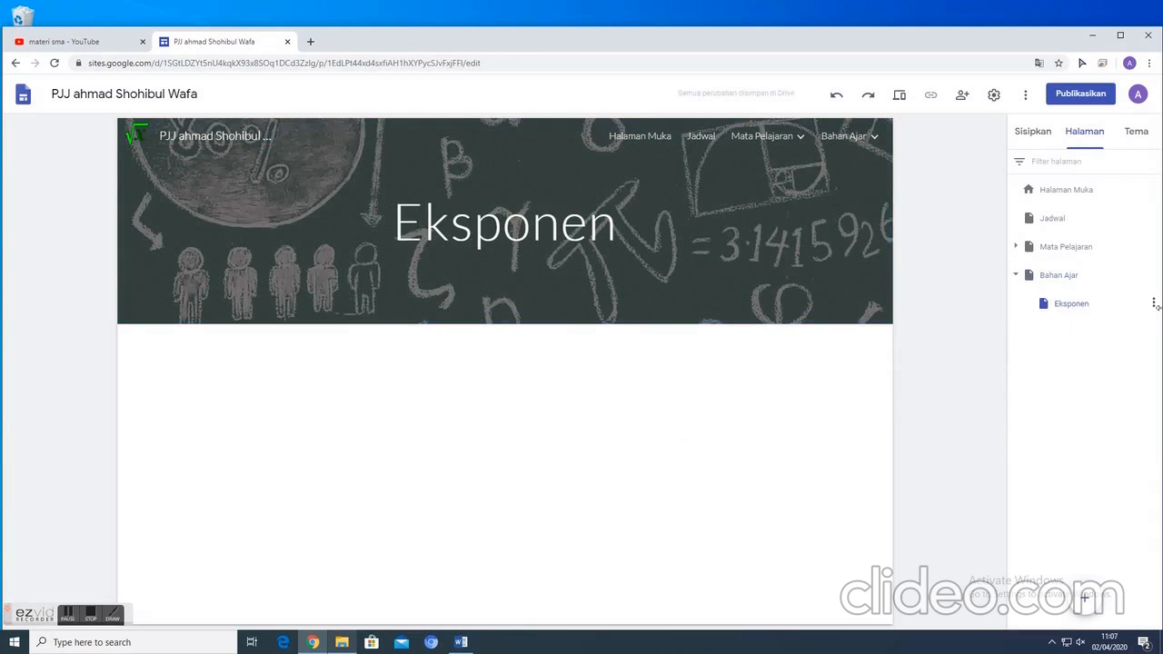
- Try adding a "Logaritma" subpage under the Eksponen page, and delete that nested subpage
{"action": "left_click", "coordinate": [1154, 305]}
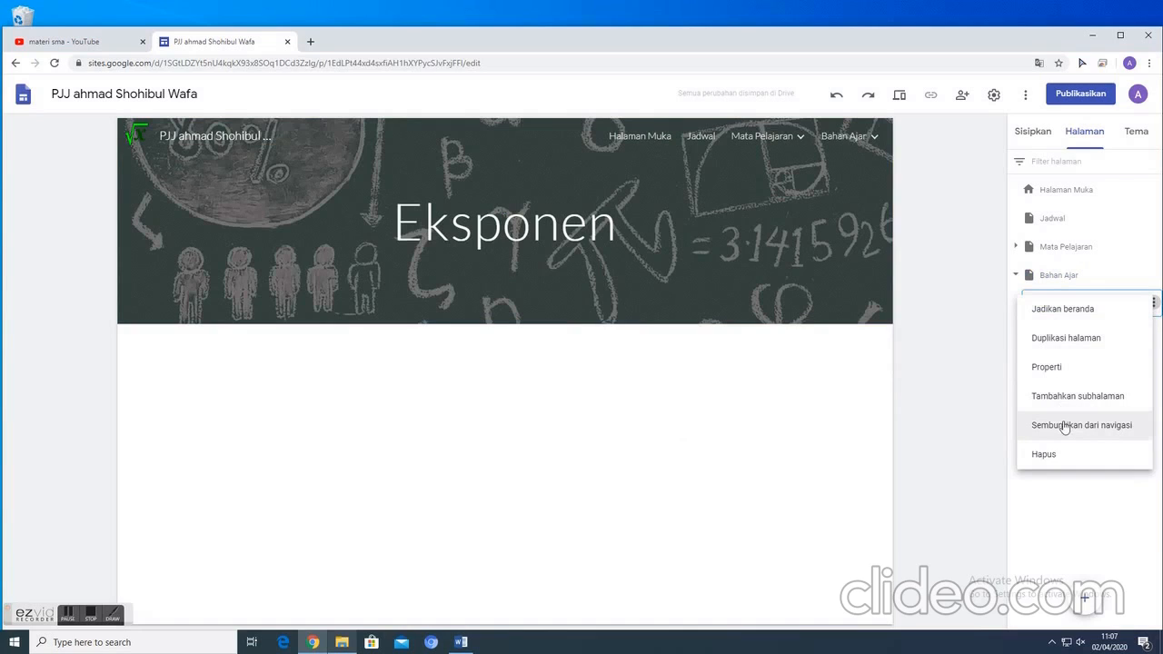
{"action": "left_click", "coordinate": [1045, 396]}
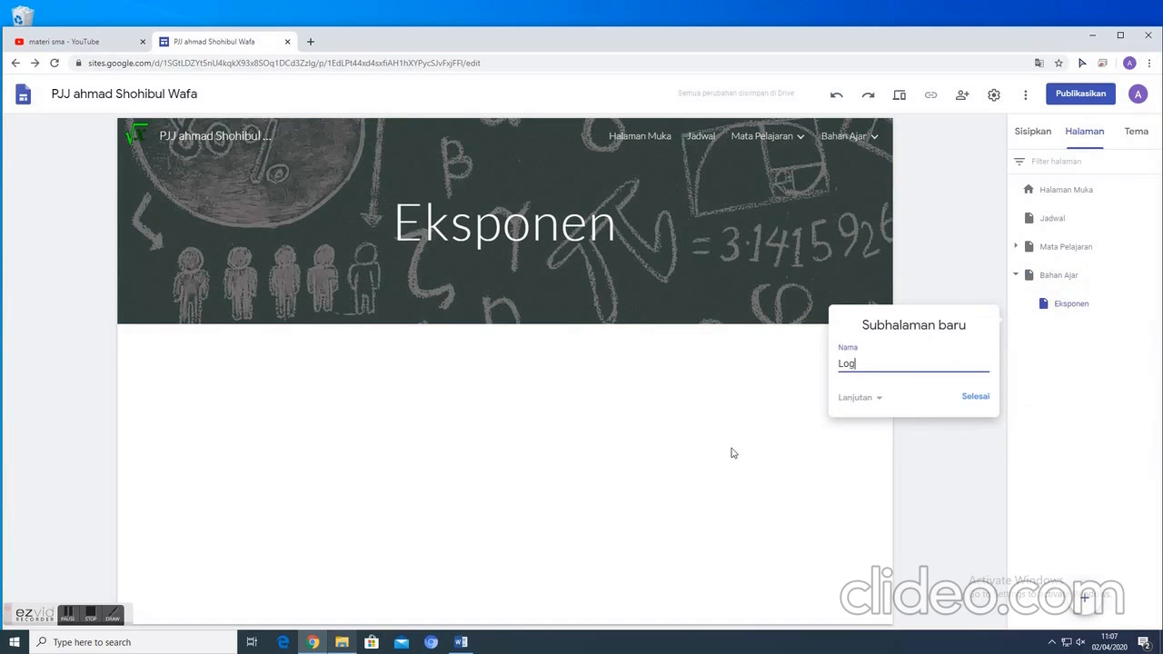
{"action": "type", "text": "Logaritma"}
{"action": "left_click", "coordinate": [986, 398]}
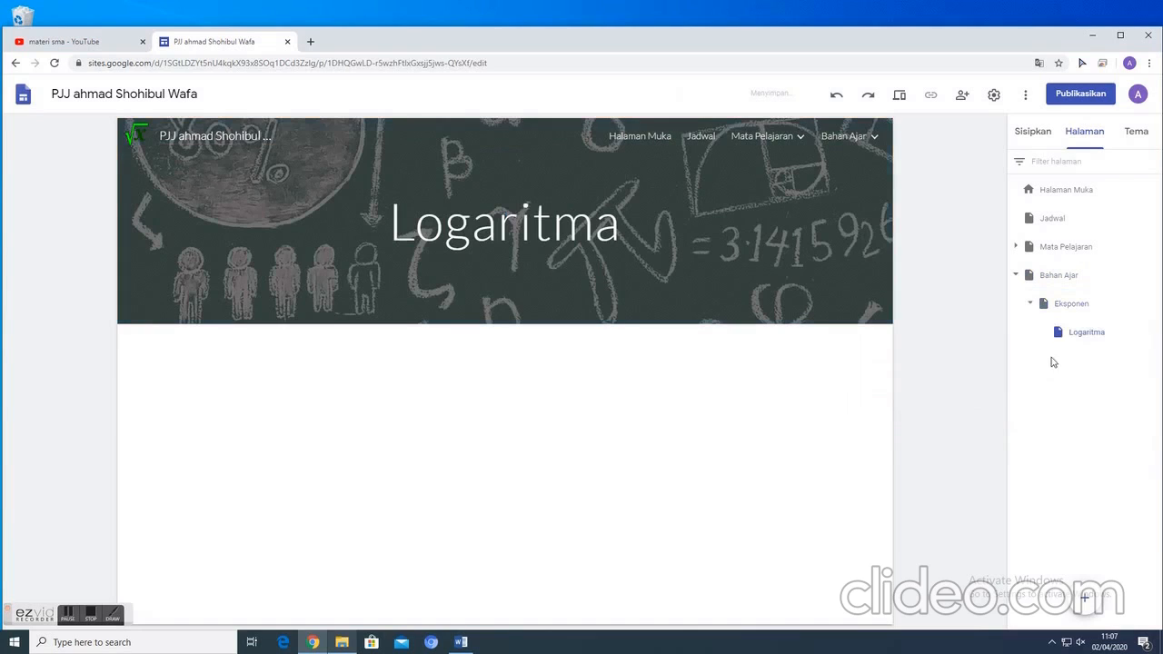
{"action": "left_click", "coordinate": [1153, 332]}
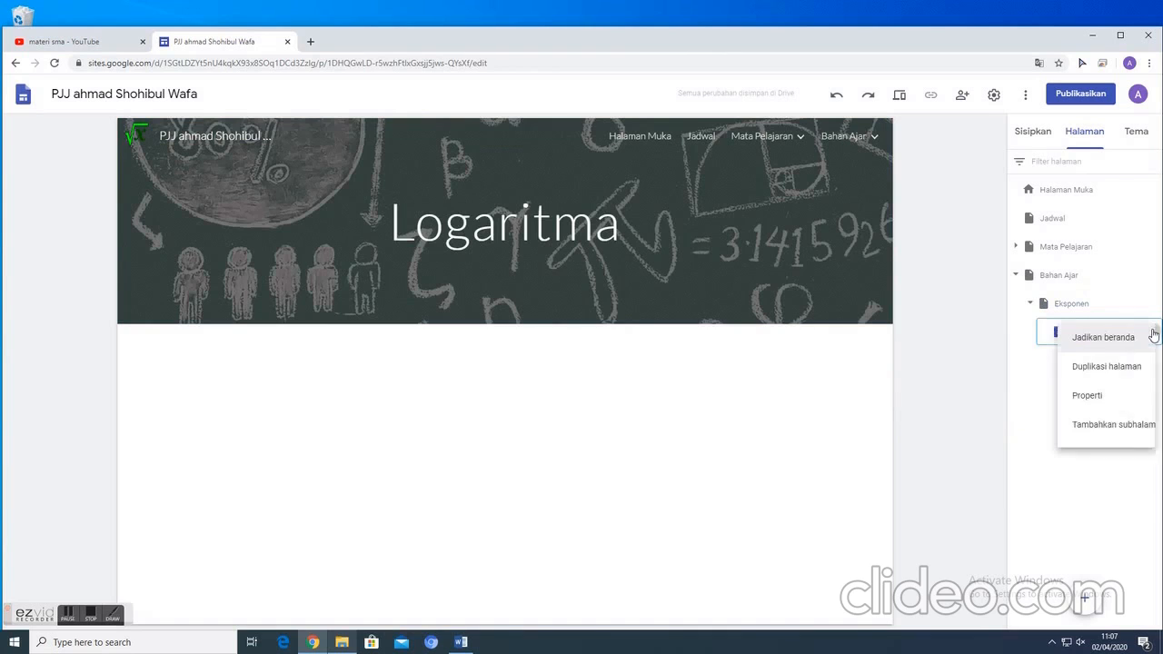
{"action": "left_click", "coordinate": [1077, 341]}
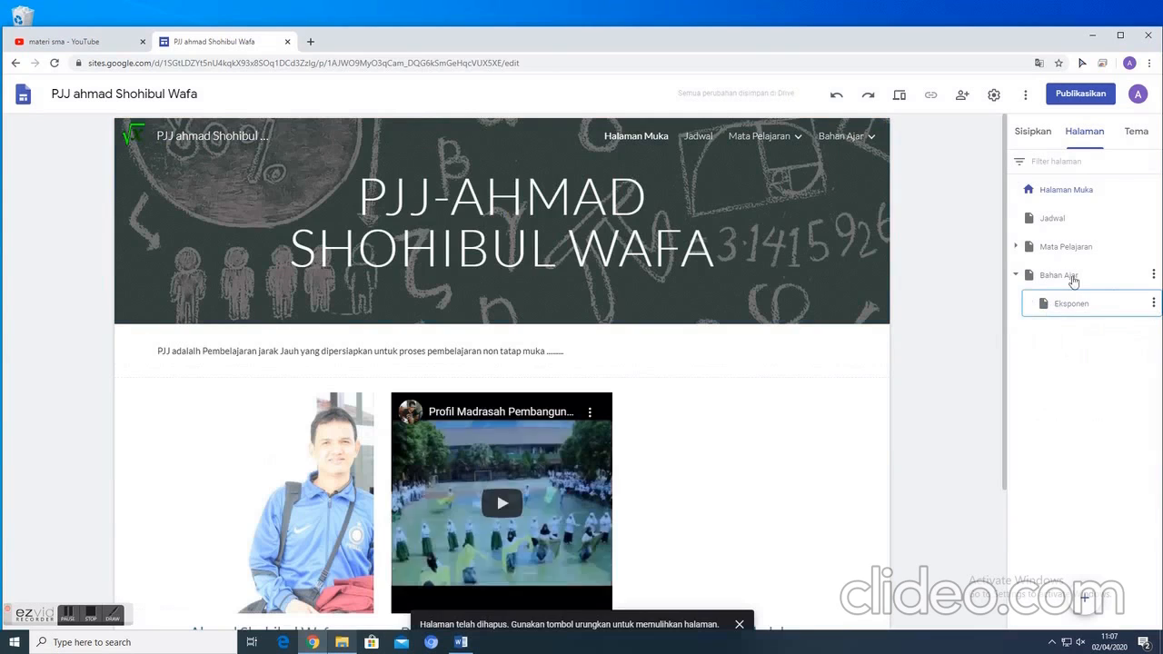
- Add a subpage named "Logaritma" directly under the Bahan Ajar page
{"action": "left_click", "coordinate": [1073, 280]}
{"action": "left_click", "coordinate": [1154, 274]}
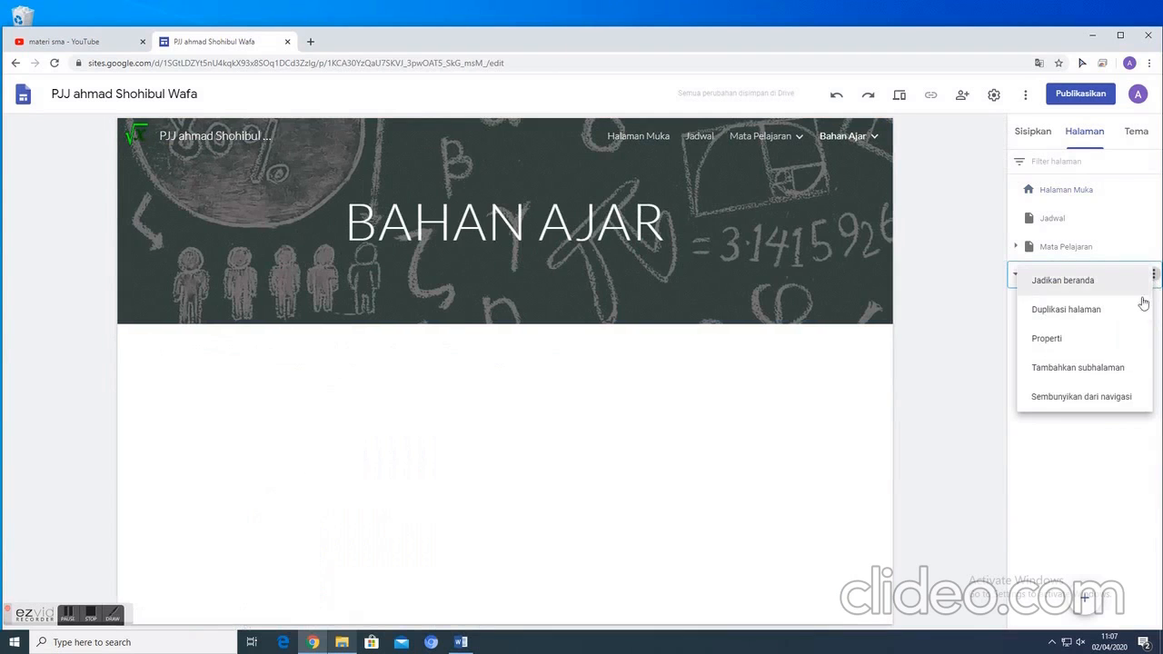
{"action": "left_click", "coordinate": [1082, 371]}
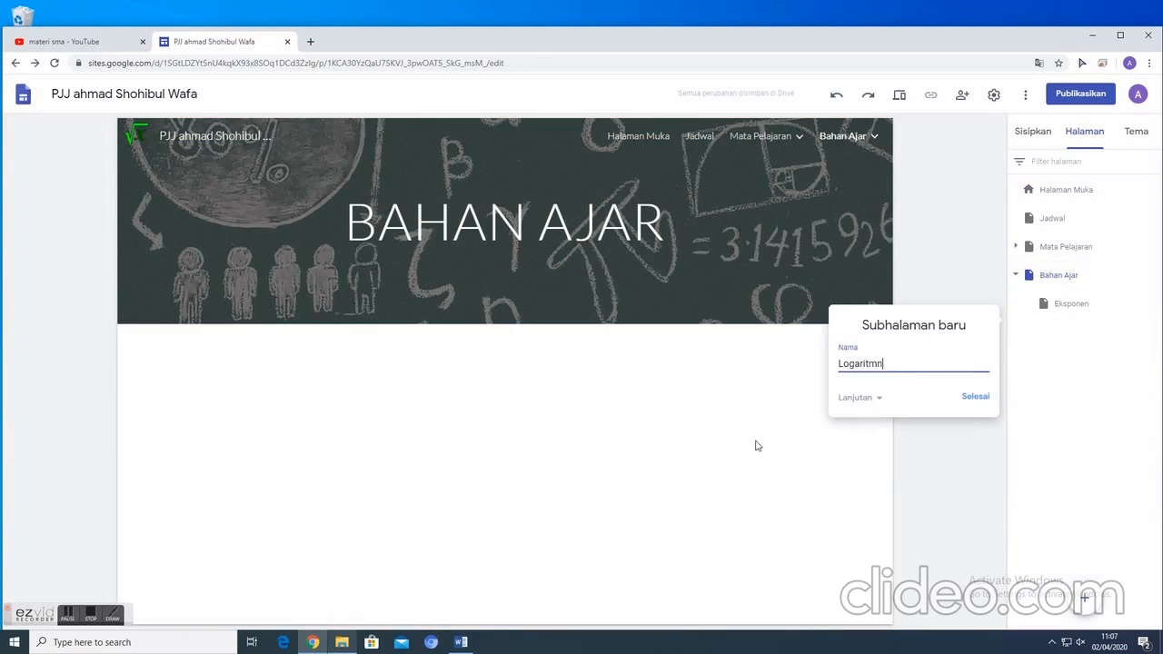
{"action": "left_click", "coordinate": [978, 397]}
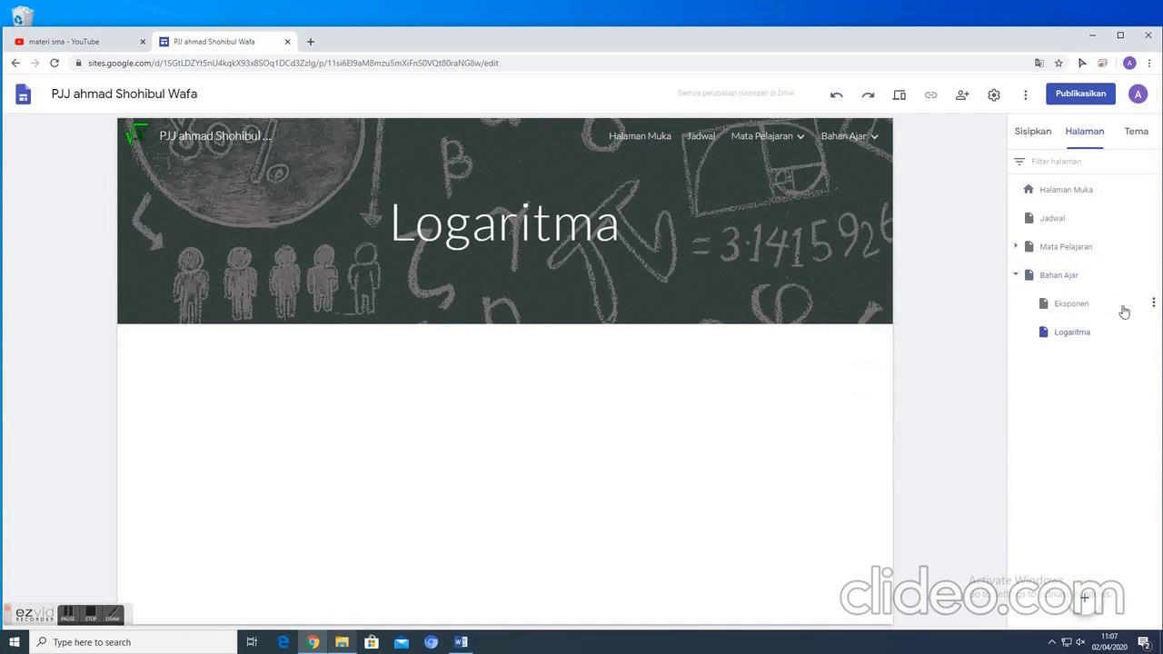
- Open the Eksponen page and start inserting a button named "Materi 01"
{"action": "left_click", "coordinate": [1072, 304]}
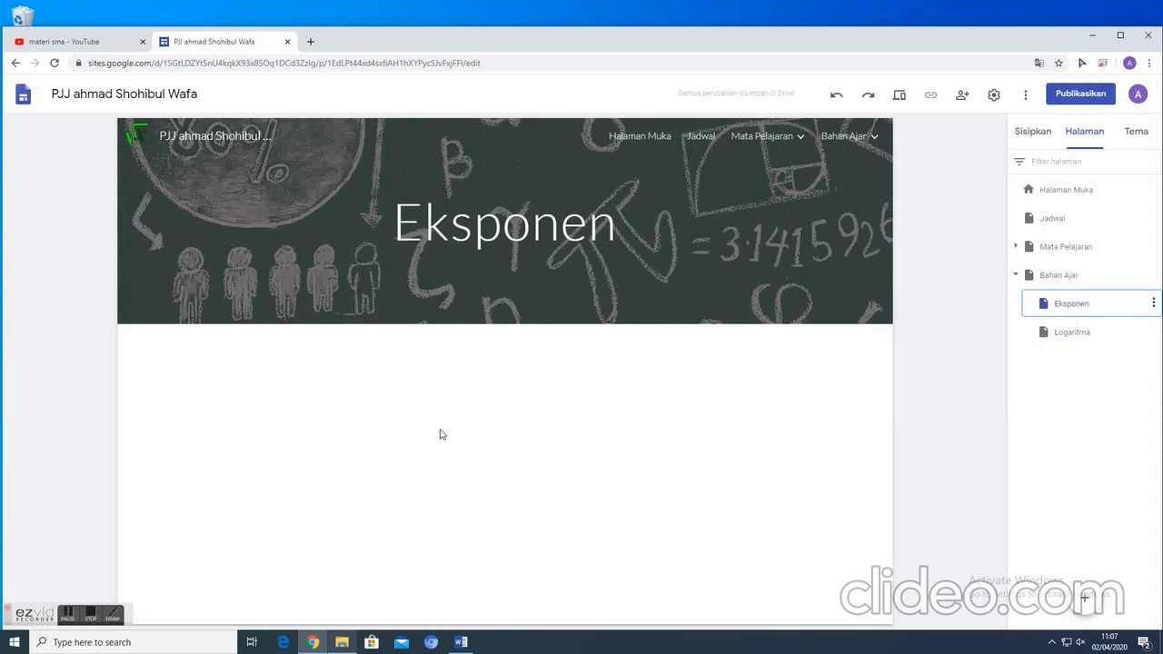
{"action": "left_click", "coordinate": [1033, 132]}
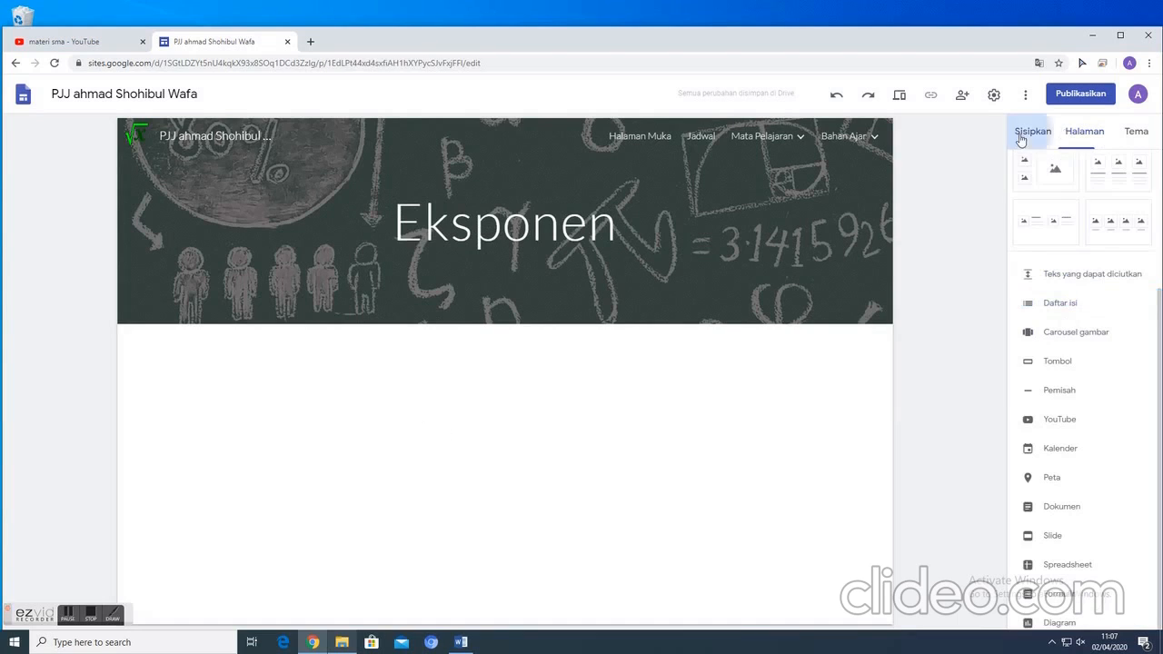
{"action": "left_click", "coordinate": [1058, 364]}
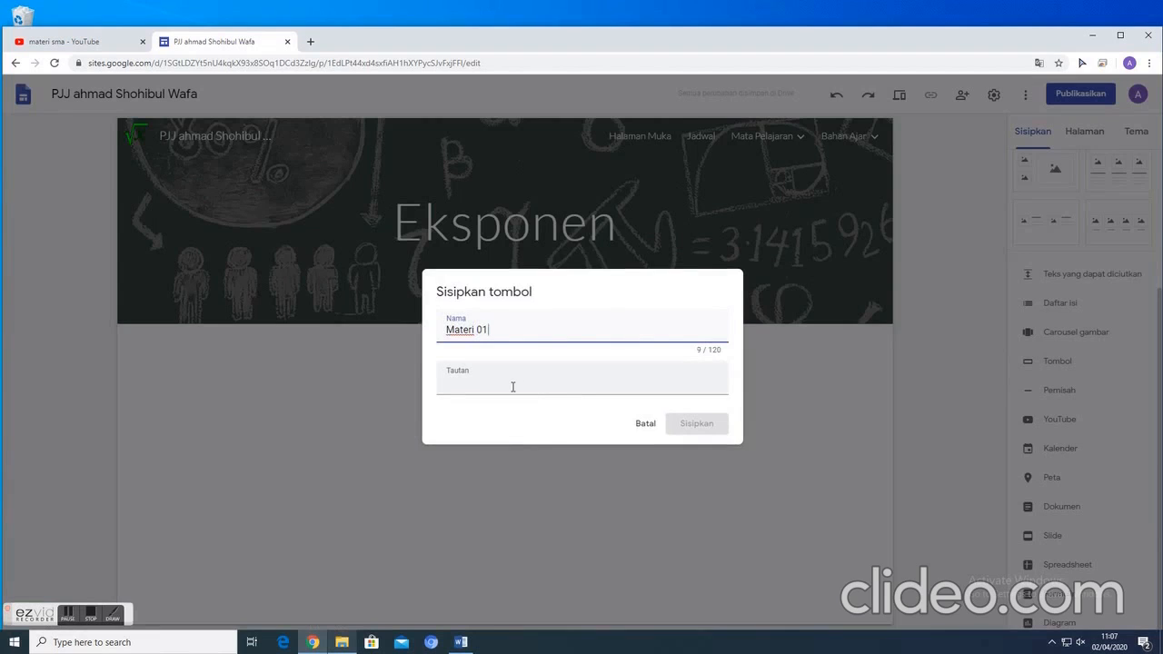
{"action": "left_click", "coordinate": [500, 389]}
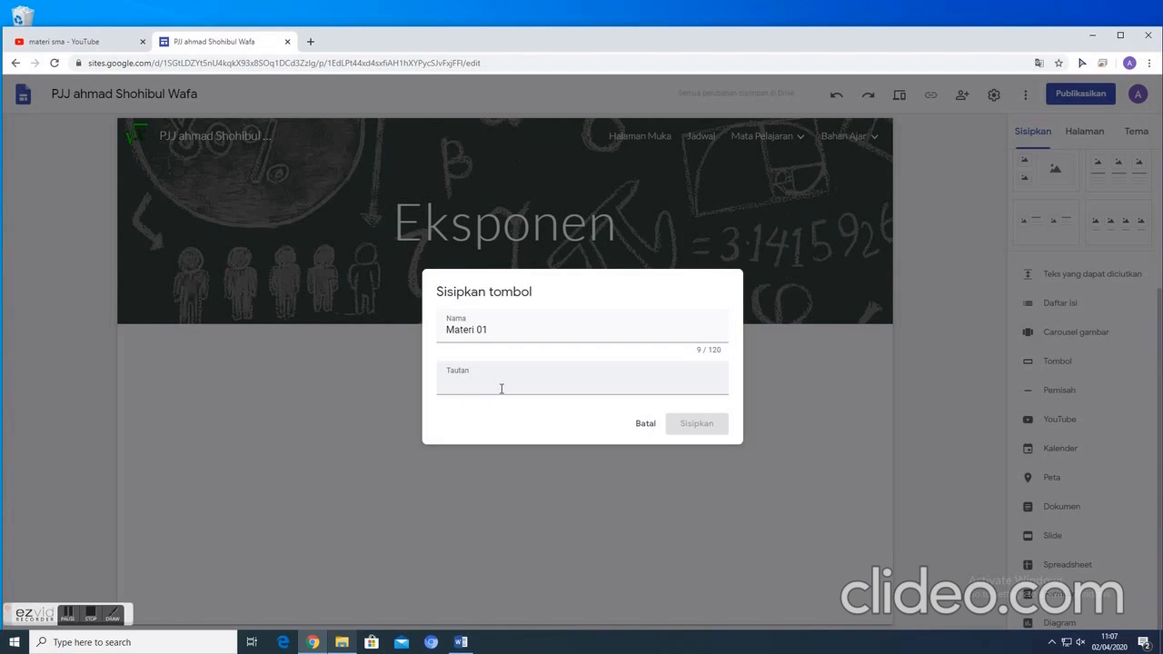
- Open materimatematika.com in a new browser tab and show its posts labelled "Eksponen dan Logaritma"
{"action": "left_click", "coordinate": [310, 43]}
{"action": "type", "text": "Materimatematika.com"}
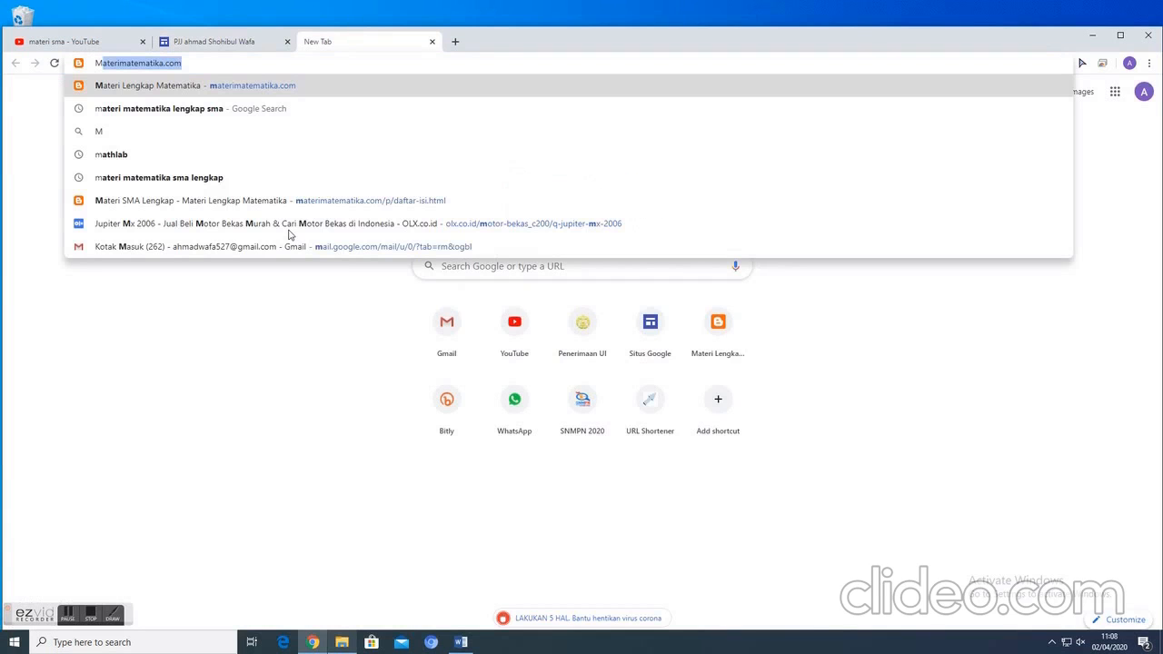
{"action": "left_click", "coordinate": [201, 85]}
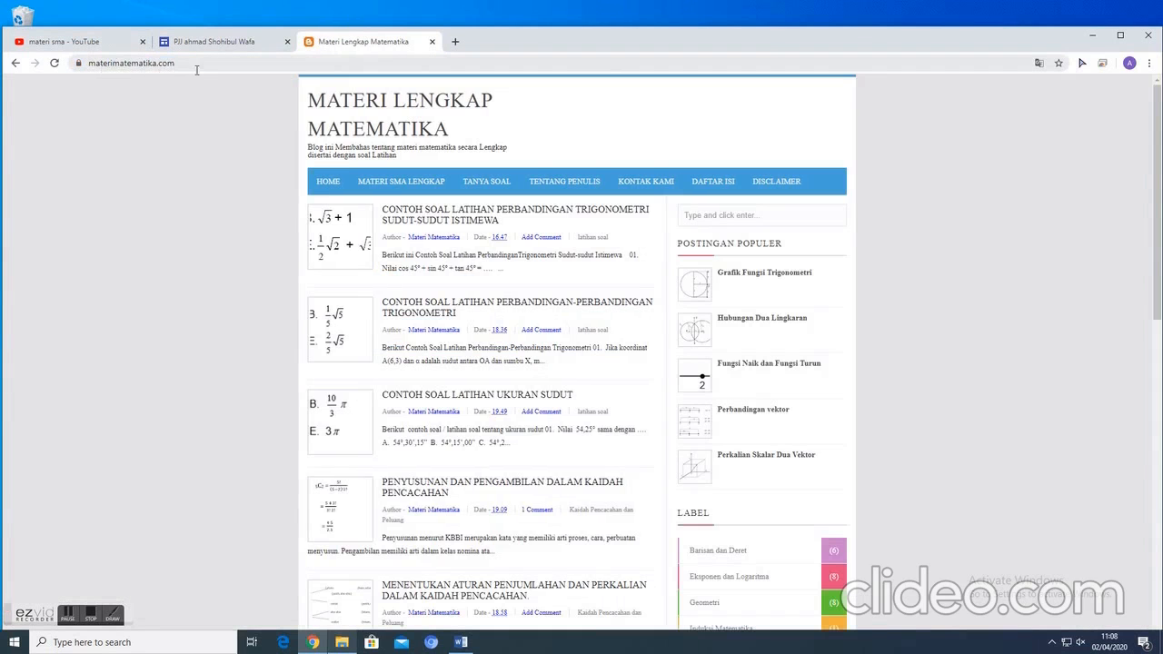
{"action": "scroll", "coordinate": [543, 295], "scroll_direction": "down", "scroll_amount": 3}
{"action": "scroll", "coordinate": [542, 295], "scroll_direction": "up", "scroll_amount": 2}
{"action": "scroll", "coordinate": [546, 294], "scroll_direction": "down", "scroll_amount": 5}
{"action": "scroll", "coordinate": [769, 218], "scroll_direction": "up", "scroll_amount": 2}
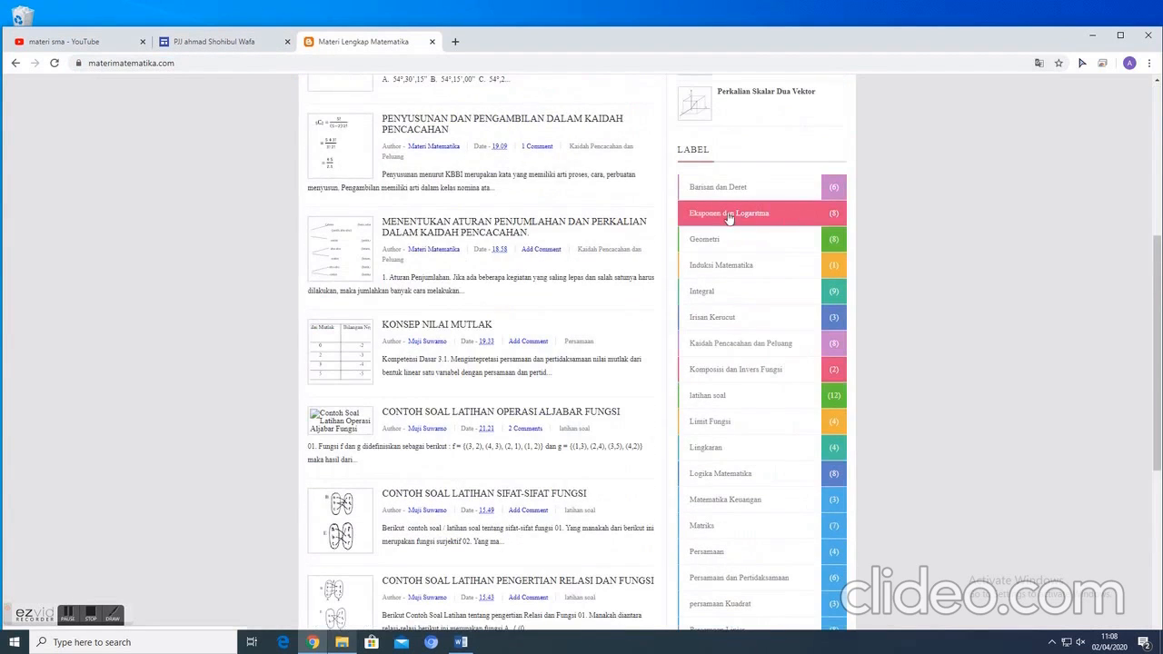
{"action": "left_click", "coordinate": [728, 215]}
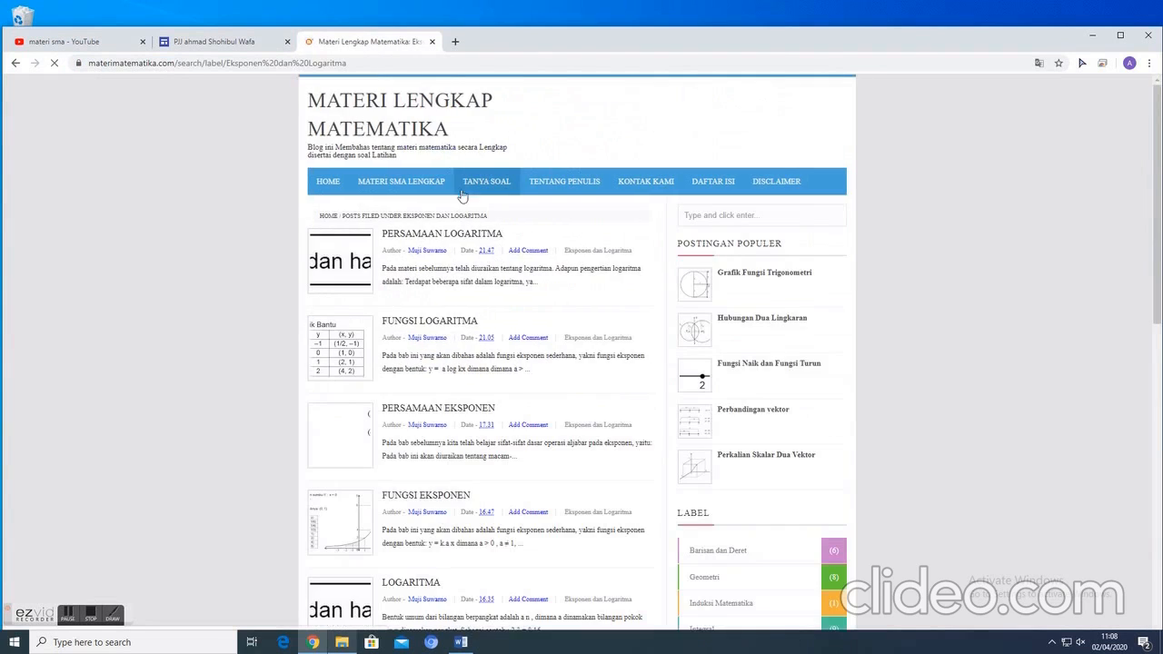
- Look through the topic lists on the site's Materi SMA Lengkap page
{"action": "left_click", "coordinate": [401, 183]}
{"action": "scroll", "coordinate": [511, 266], "scroll_direction": "down", "scroll_amount": 3}
{"action": "scroll", "coordinate": [509, 268], "scroll_direction": "down", "scroll_amount": 10}
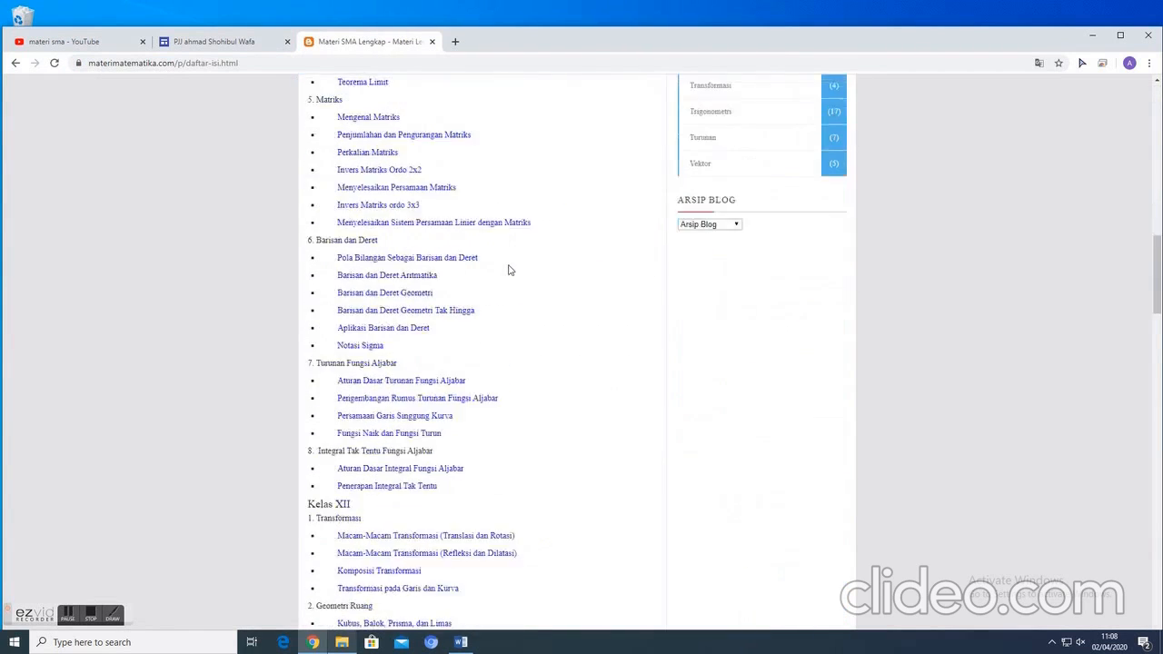
{"action": "scroll", "coordinate": [509, 270], "scroll_direction": "down", "scroll_amount": 6}
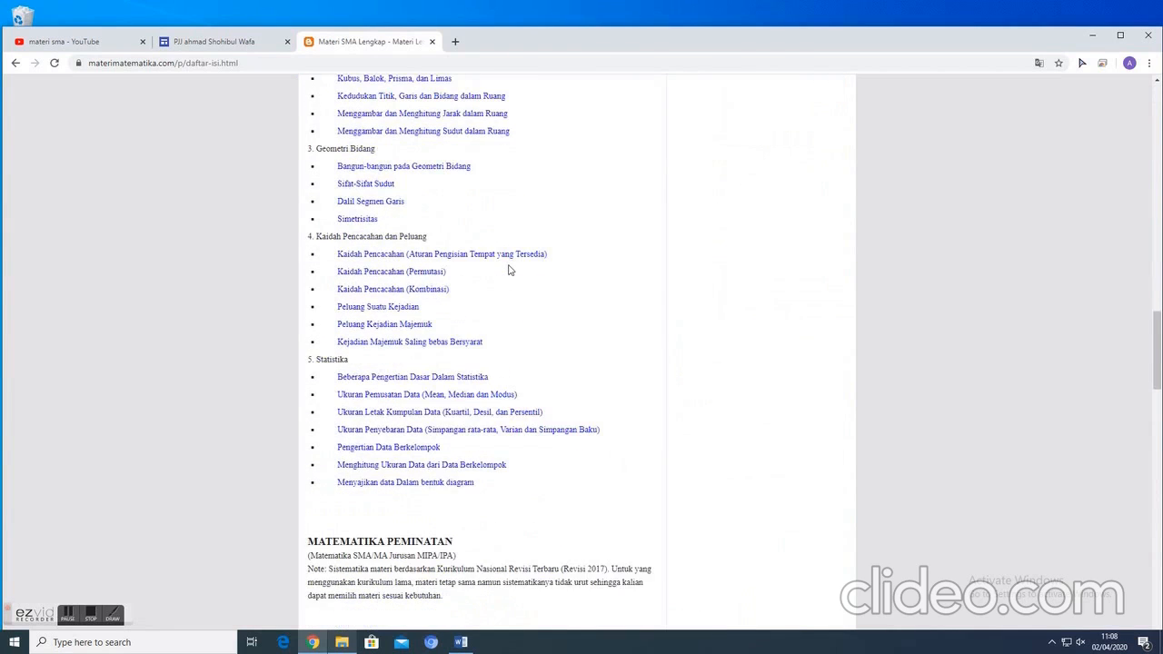
{"action": "scroll", "coordinate": [510, 270], "scroll_direction": "up", "scroll_amount": 12}
{"action": "scroll", "coordinate": [511, 269], "scroll_direction": "up", "scroll_amount": 5}
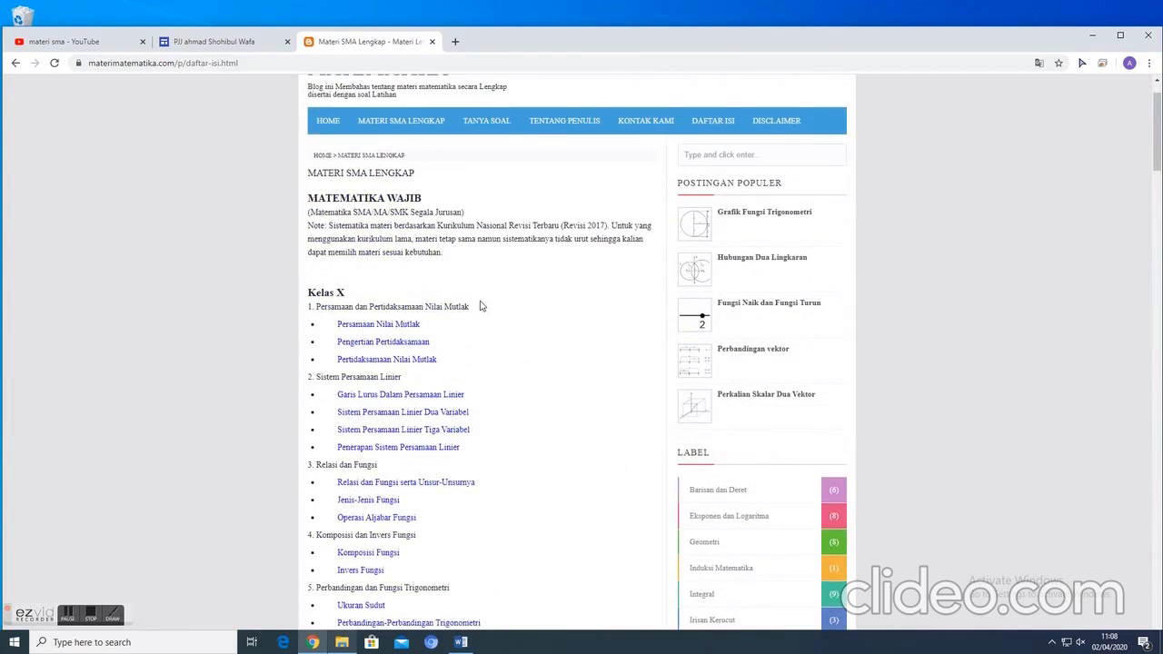
{"action": "scroll", "coordinate": [721, 408], "scroll_direction": "down", "scroll_amount": 3}
- Open the article "Bentuk Eksponen dengan Pangkat Pecahan" from the Eksponen dan Logaritma posts and copy its web address
{"action": "left_click", "coordinate": [732, 273]}
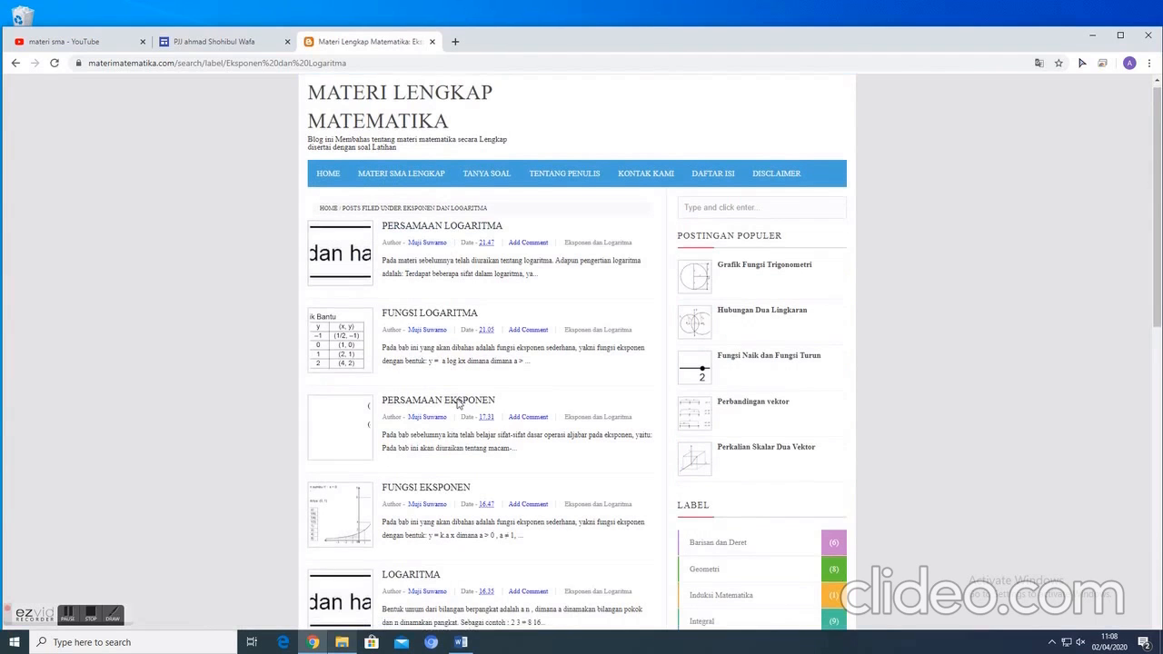
{"action": "scroll", "coordinate": [445, 346], "scroll_direction": "down", "scroll_amount": 1}
{"action": "scroll", "coordinate": [449, 420], "scroll_direction": "down", "scroll_amount": 2}
{"action": "left_click", "coordinate": [452, 488]}
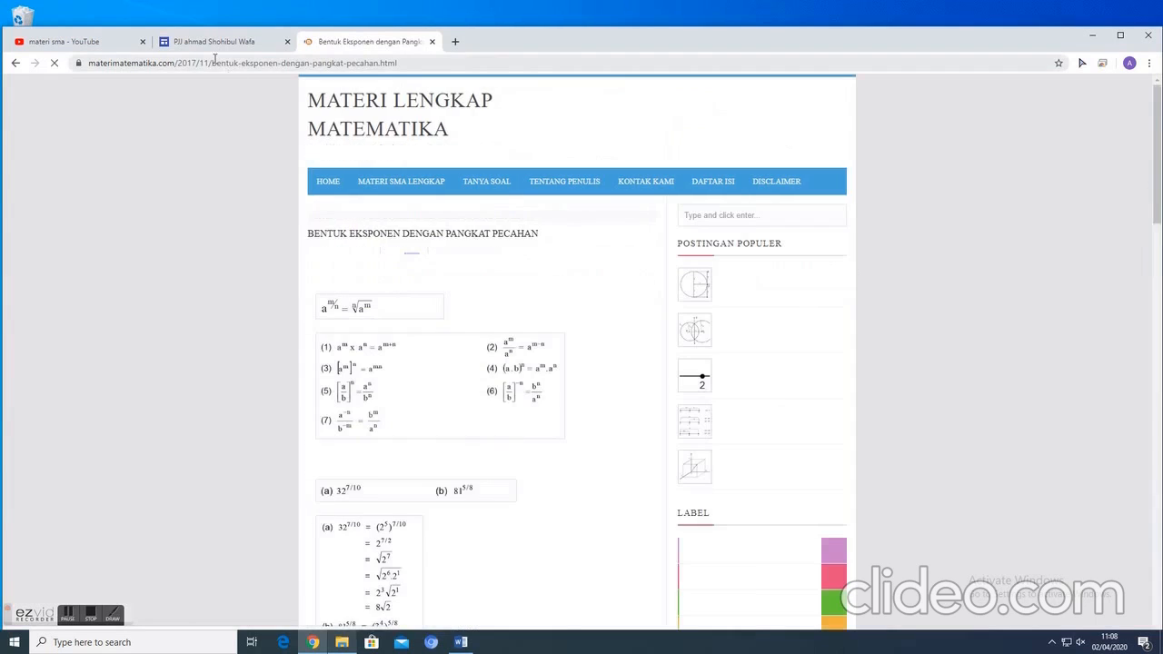
{"action": "left_click", "coordinate": [208, 65]}
{"action": "right_click", "coordinate": [208, 64]}
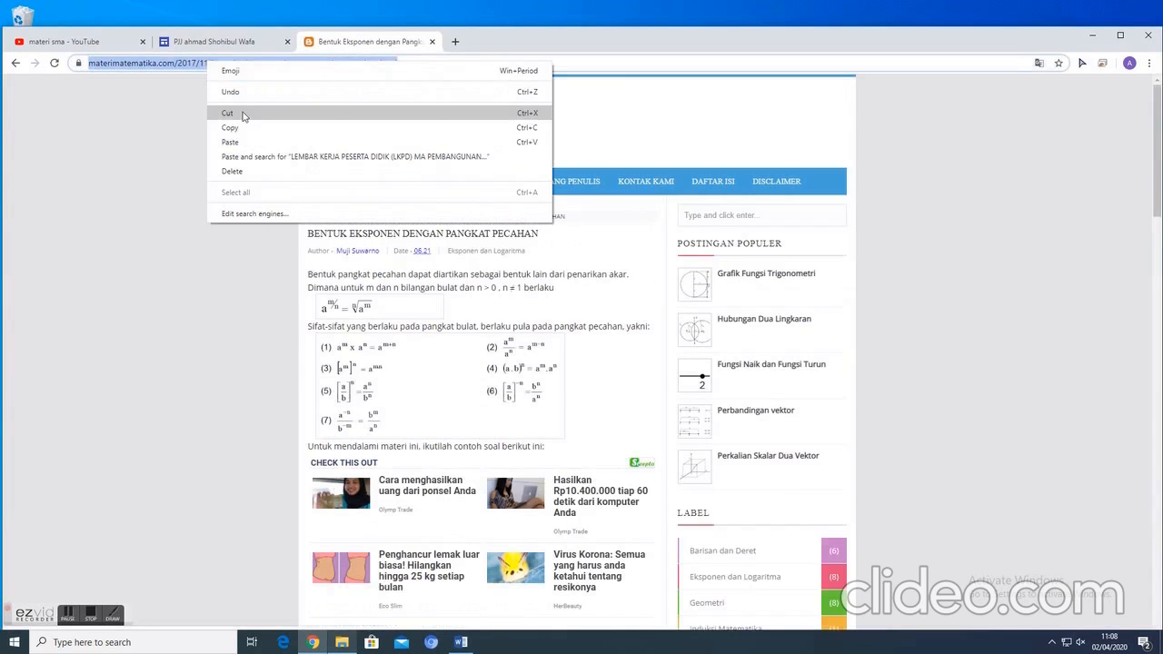
{"action": "left_click", "coordinate": [245, 132]}
- Return to the Google Sites editor, paste the copied address as the Materi 01 button's link and insert the button
{"action": "left_click", "coordinate": [226, 41]}
{"action": "left_click", "coordinate": [454, 377]}
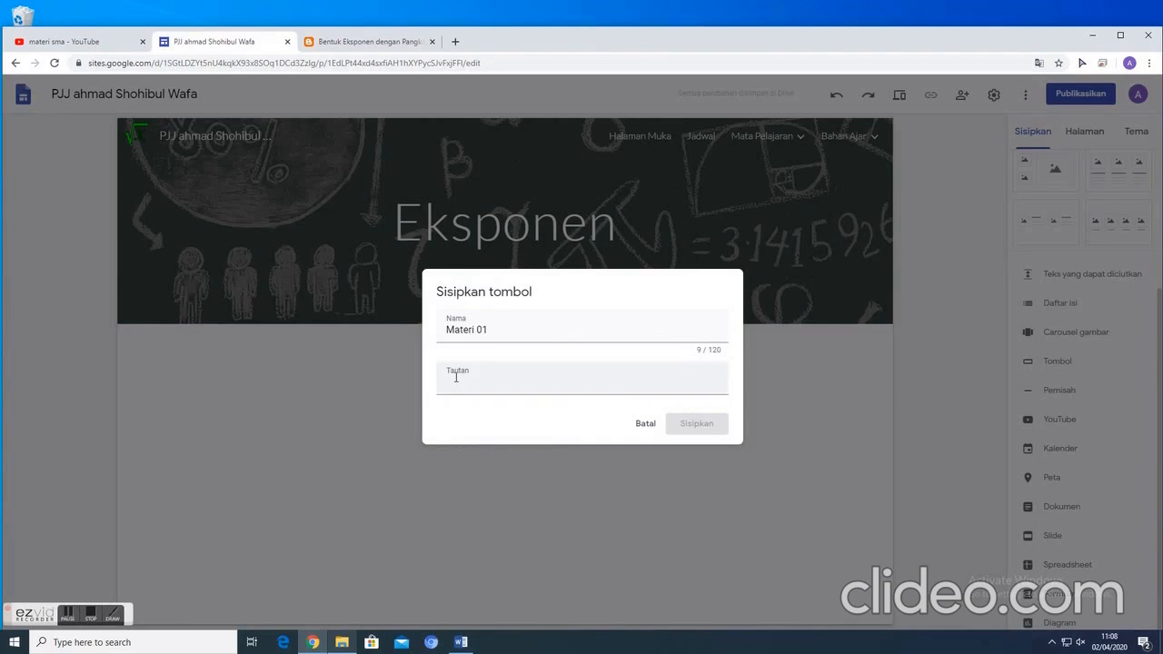
{"action": "right_click", "coordinate": [472, 393]}
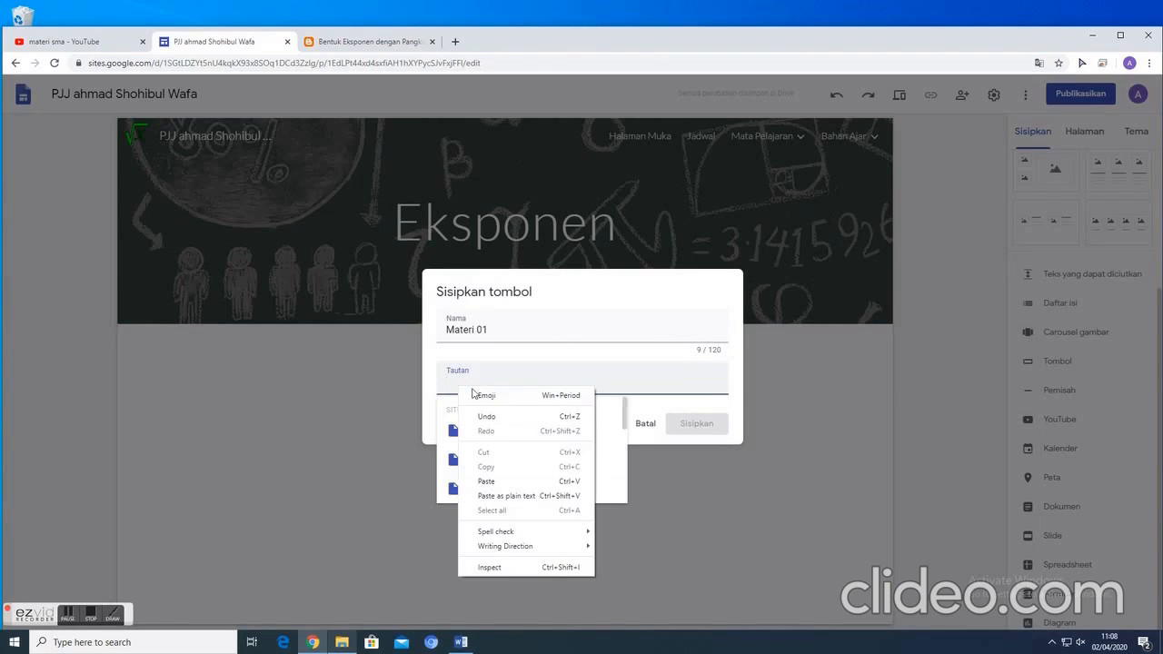
{"action": "left_click", "coordinate": [488, 480]}
{"action": "left_click", "coordinate": [697, 425]}
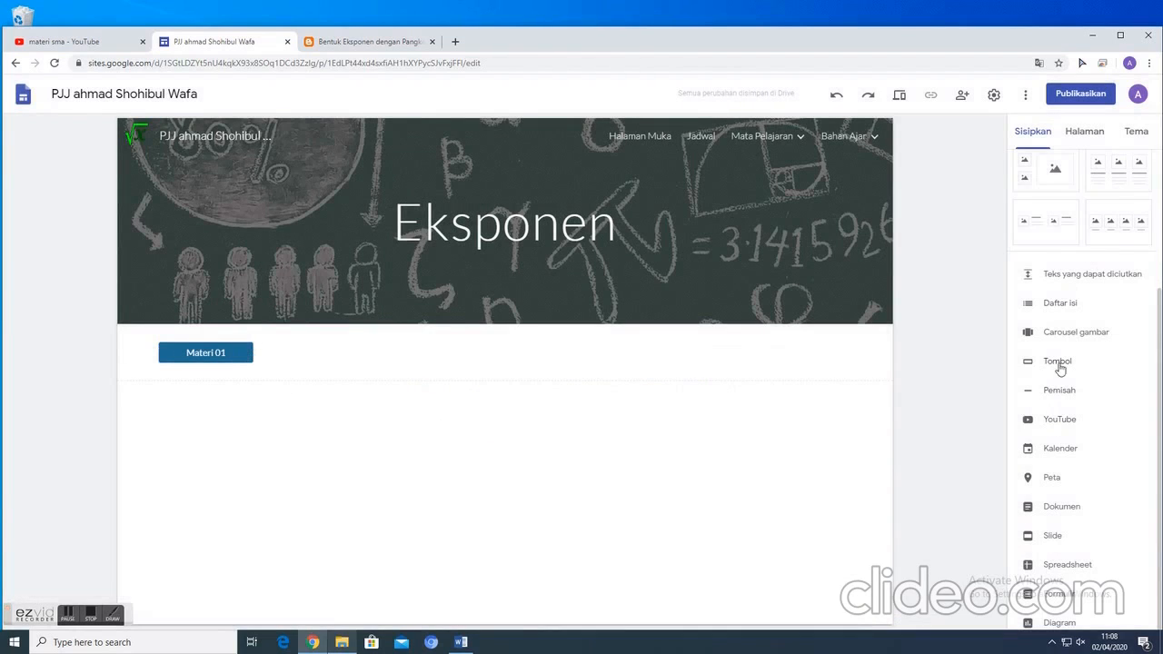
- Start inserting a second button named "Materi 02" and switch to the math article's browser tab
{"action": "left_click", "coordinate": [1058, 362]}
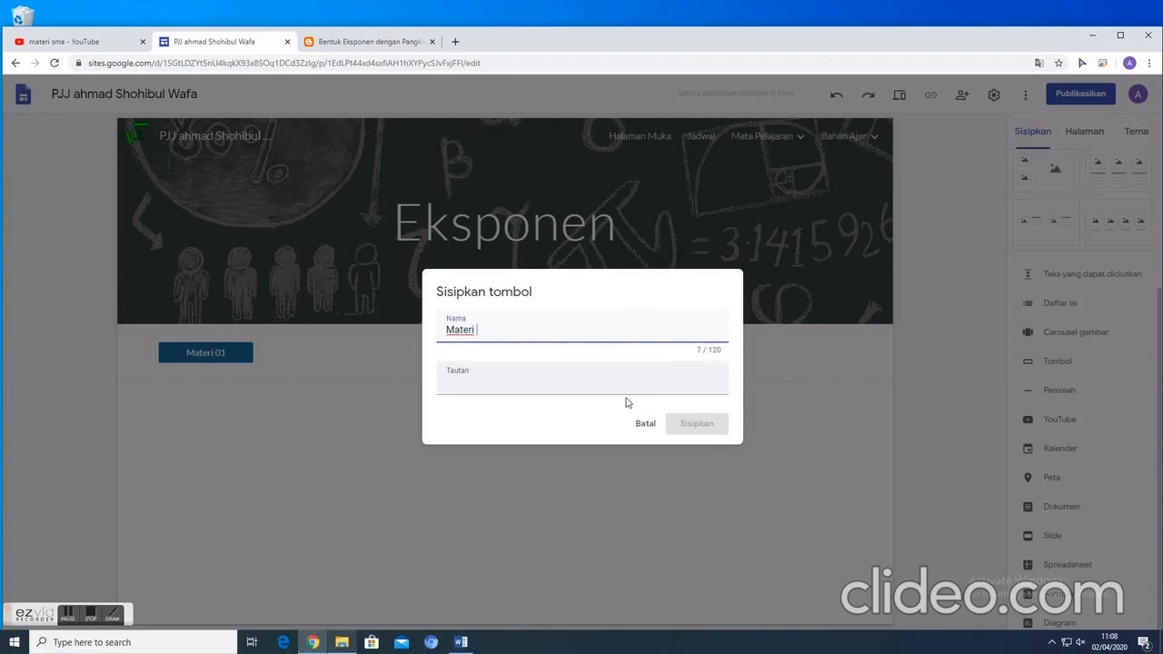
{"action": "left_click", "coordinate": [505, 384]}
{"action": "left_click", "coordinate": [335, 45]}
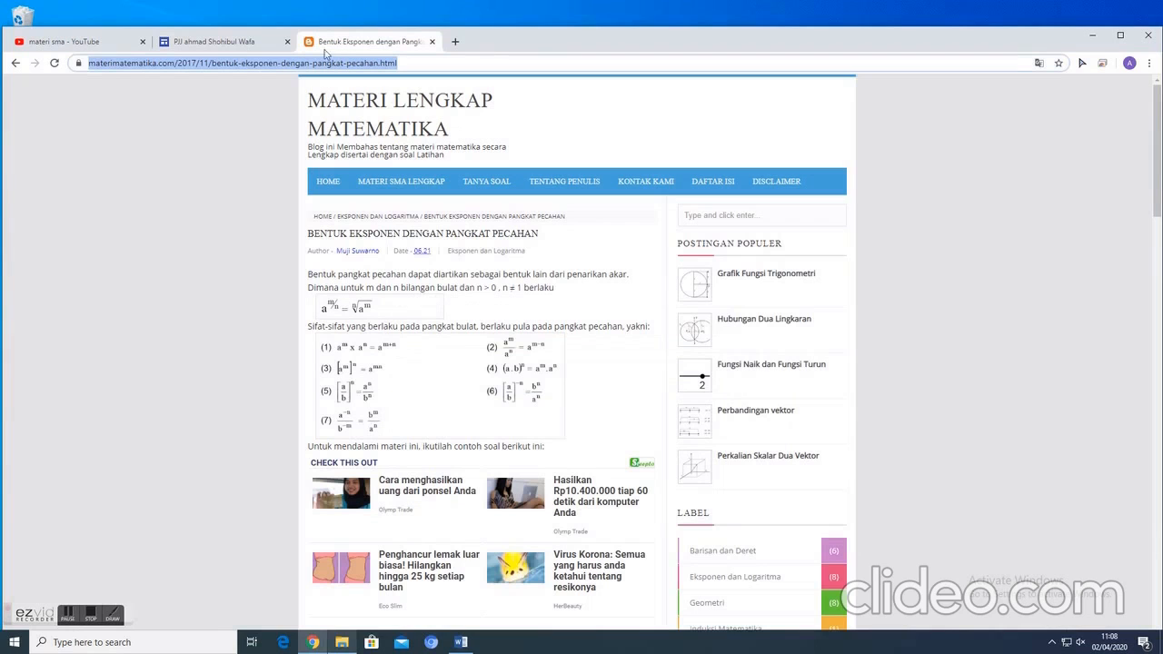
- Open the "Persamaan Eksponen" article, copy its web address and return to the Materi 02 button's settings in Google Sites
{"action": "left_click", "coordinate": [15, 63]}
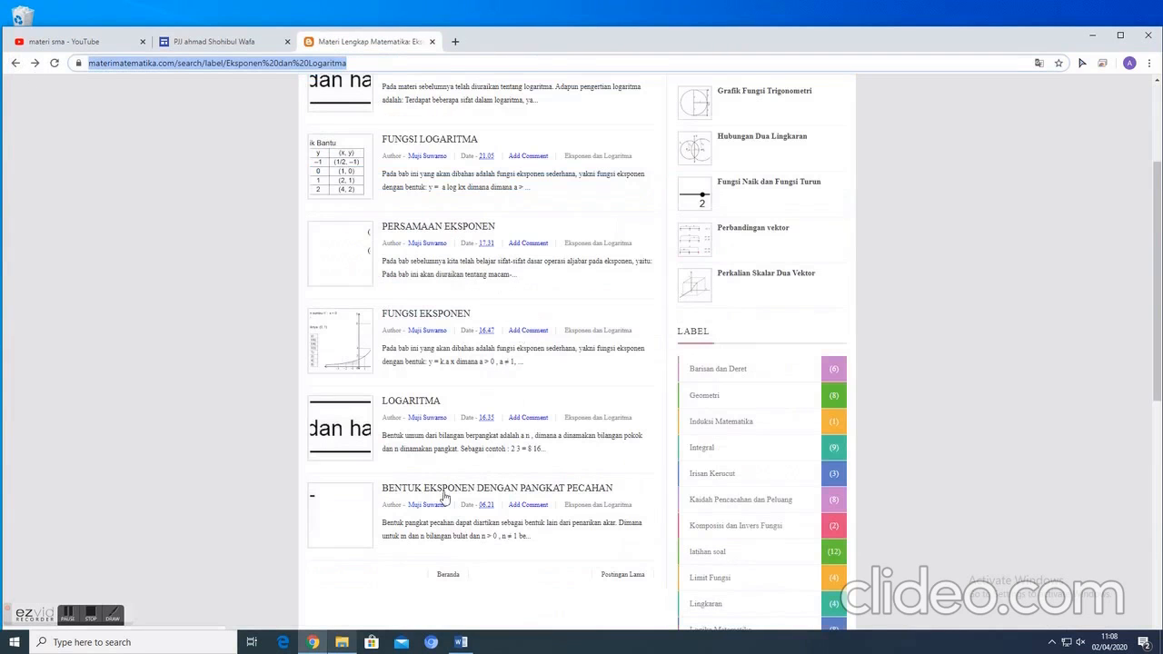
{"action": "left_click", "coordinate": [435, 317]}
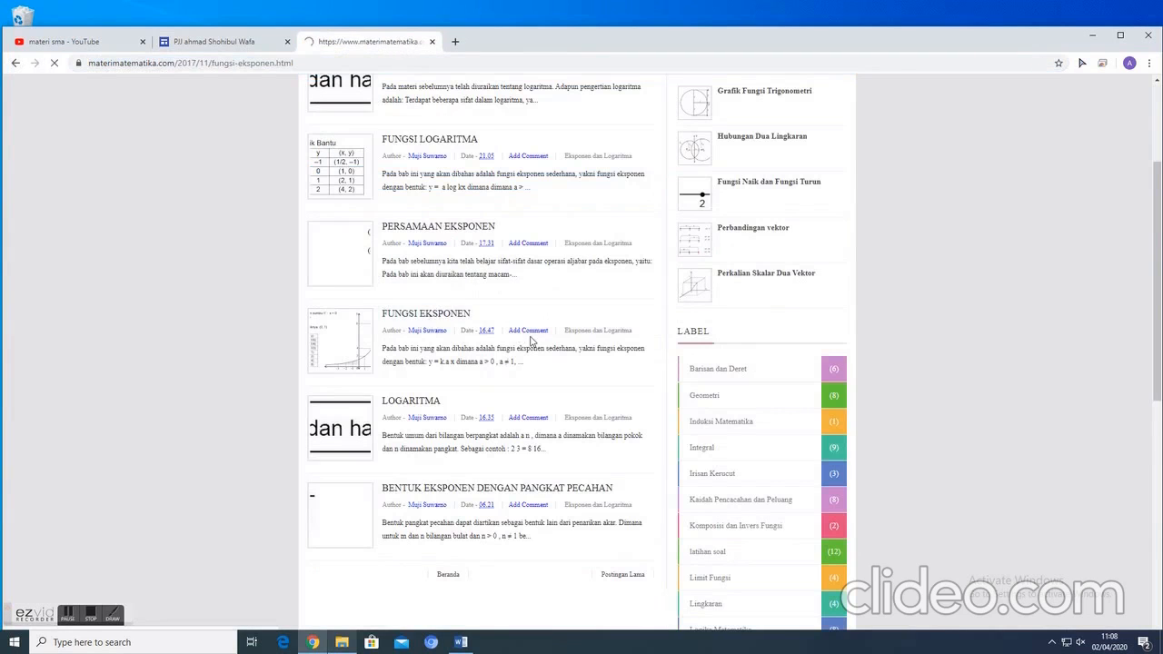
{"action": "left_click", "coordinate": [15, 63]}
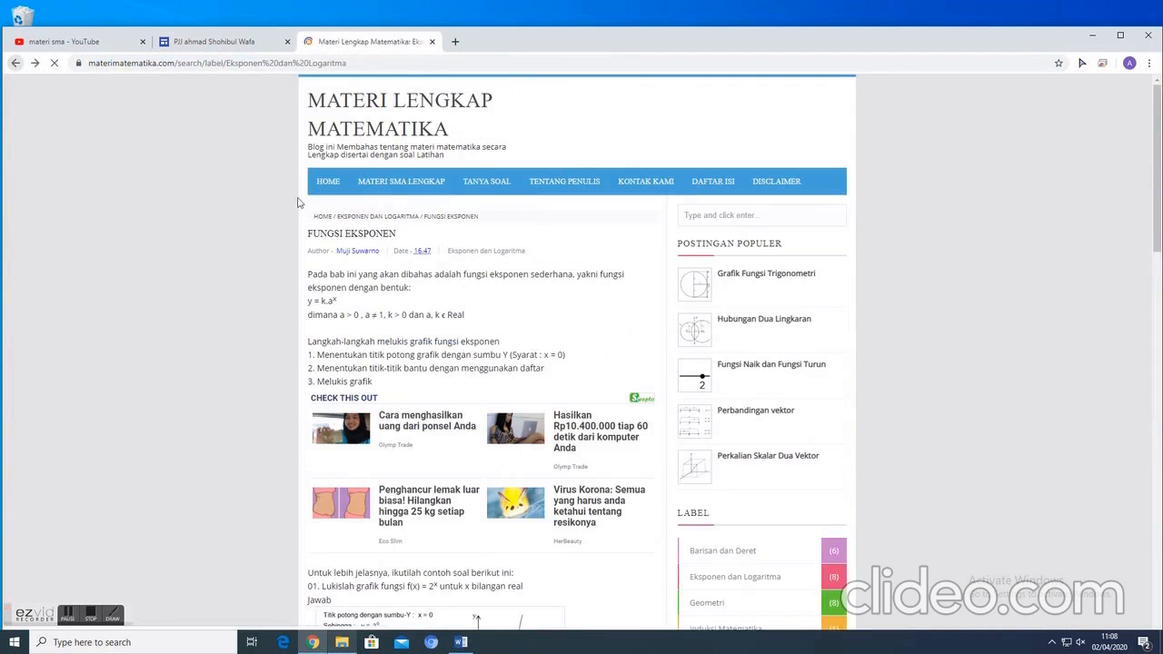
{"action": "left_click", "coordinate": [433, 230]}
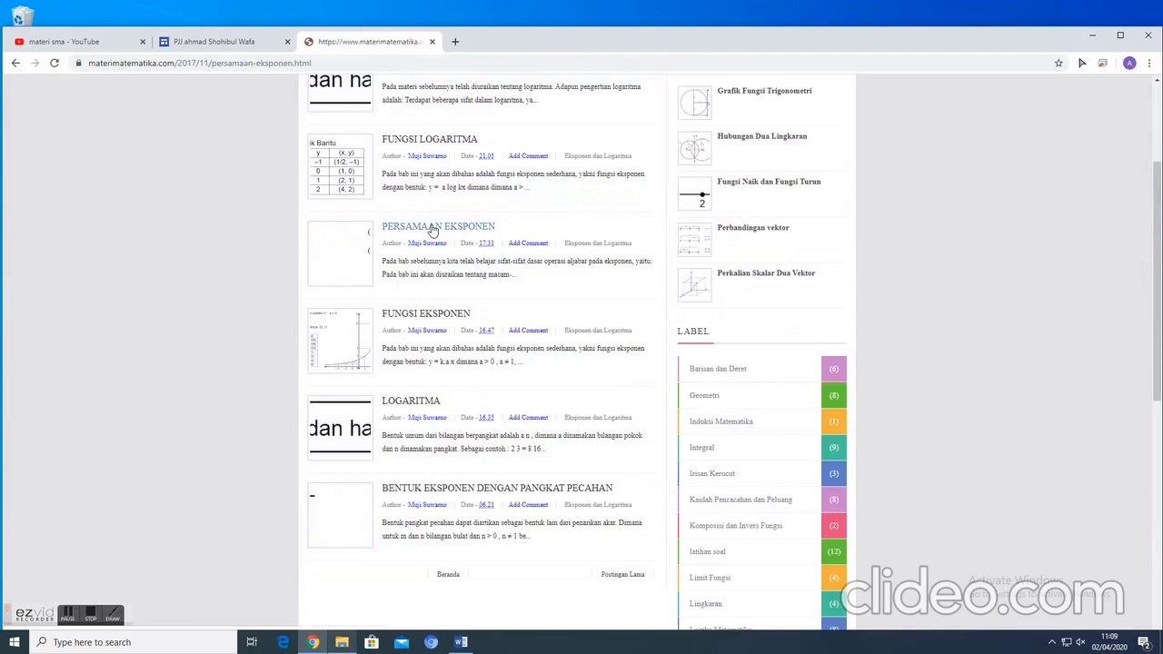
{"action": "right_click", "coordinate": [223, 64]}
{"action": "left_click", "coordinate": [244, 128]}
{"action": "left_click", "coordinate": [219, 41]}
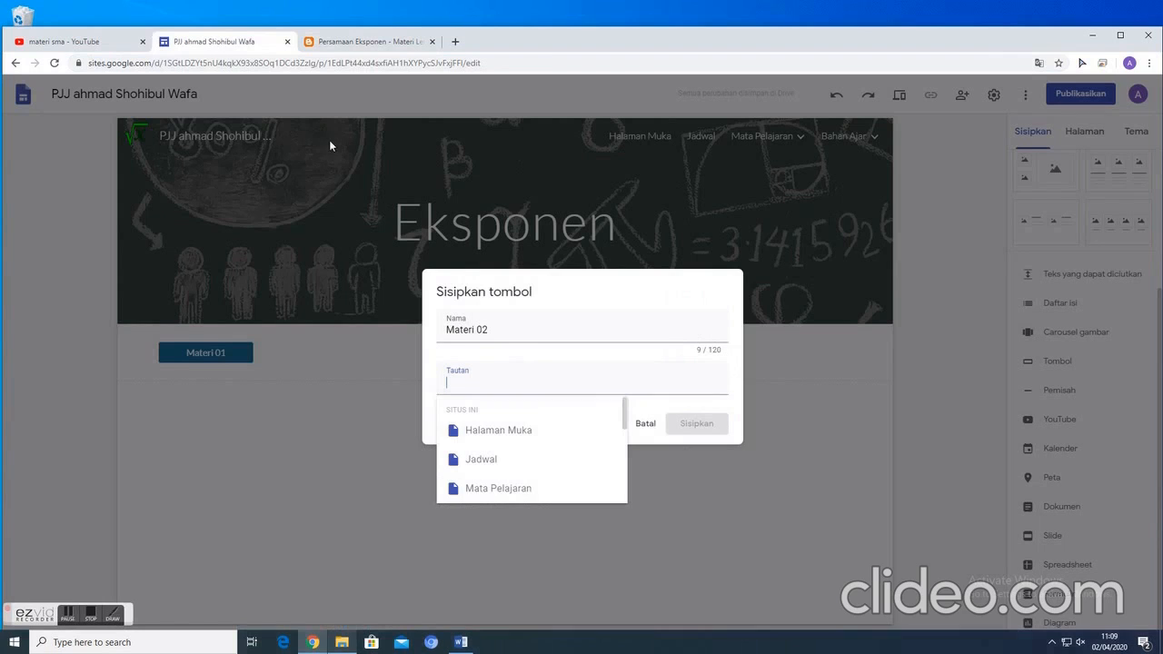
- Paste the copied article address as the Materi 02 button's link and insert the button
{"action": "right_click", "coordinate": [459, 385]}
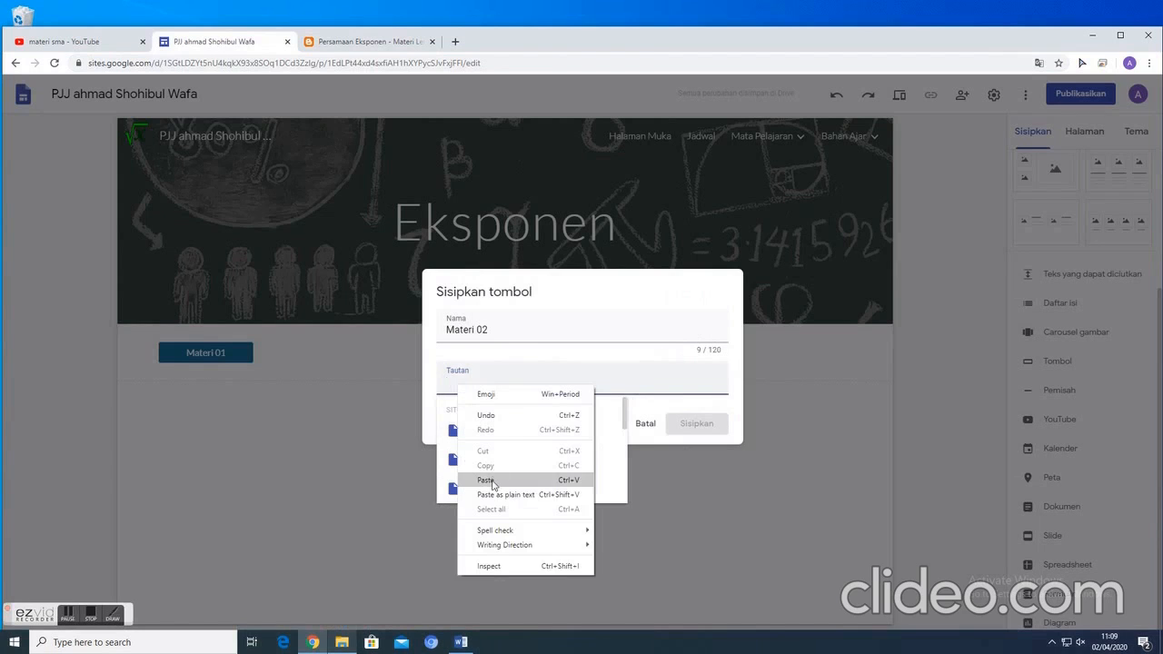
{"action": "left_click", "coordinate": [490, 480]}
{"action": "left_click", "coordinate": [696, 423]}
{"action": "left_click", "coordinate": [247, 479]}
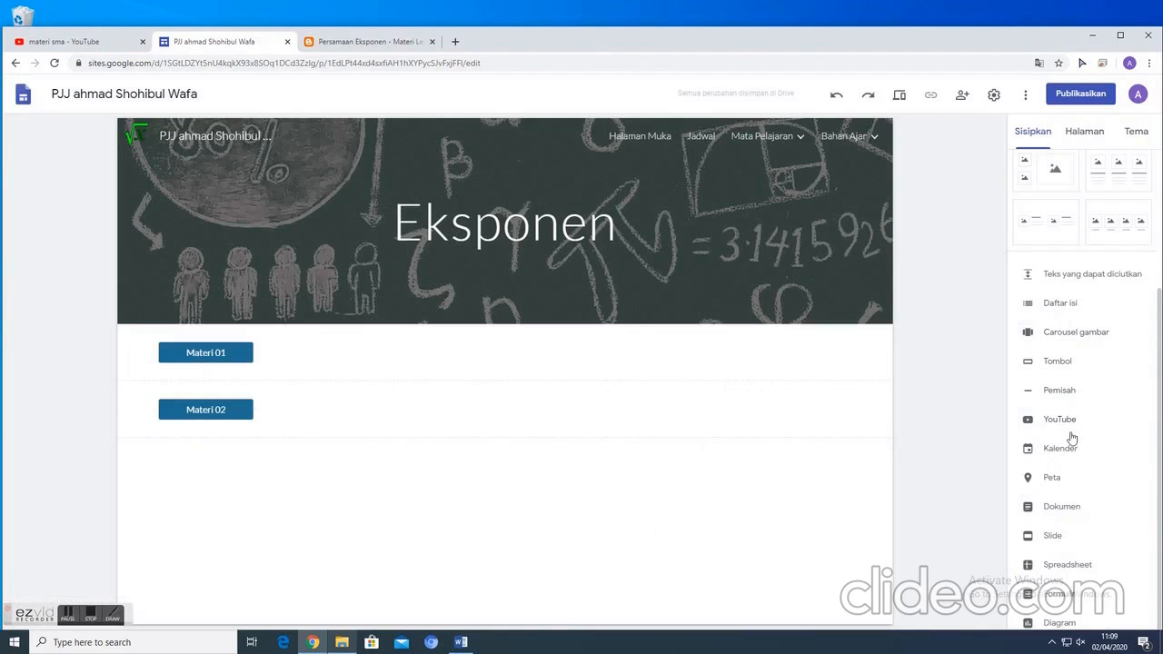
- Start inserting a button named "Contoh 01" on the Eksponen page and switch to the YouTube browser tab
{"action": "left_click", "coordinate": [1052, 364]}
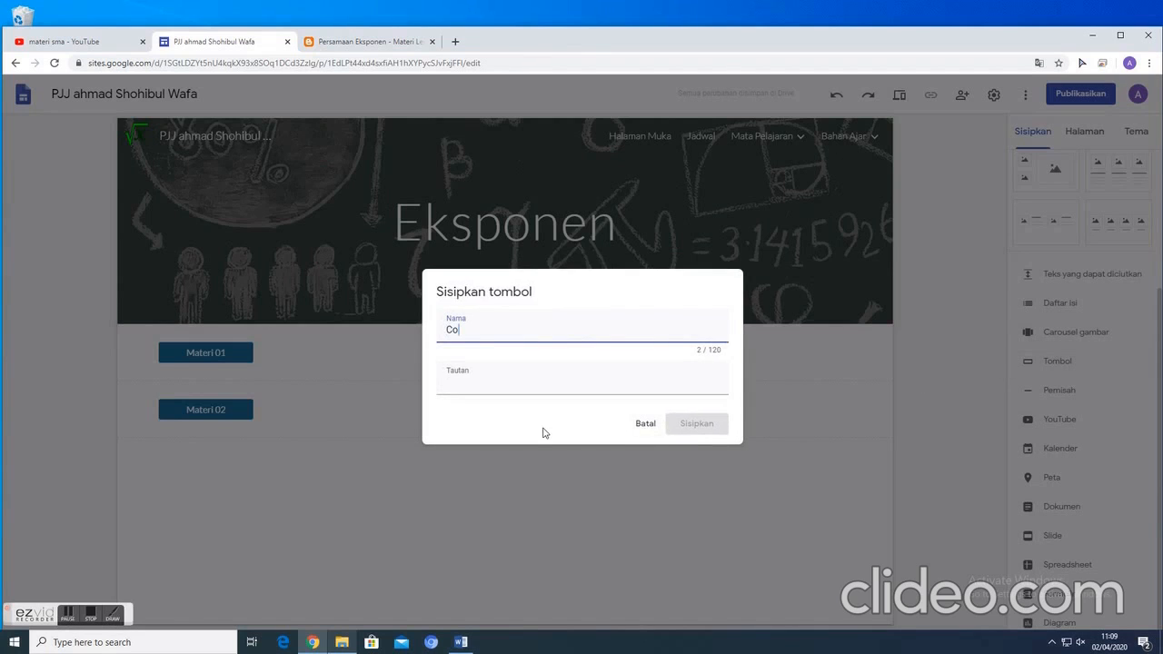
{"action": "type", "text": "Contoh 01"}
{"action": "left_click", "coordinate": [496, 387]}
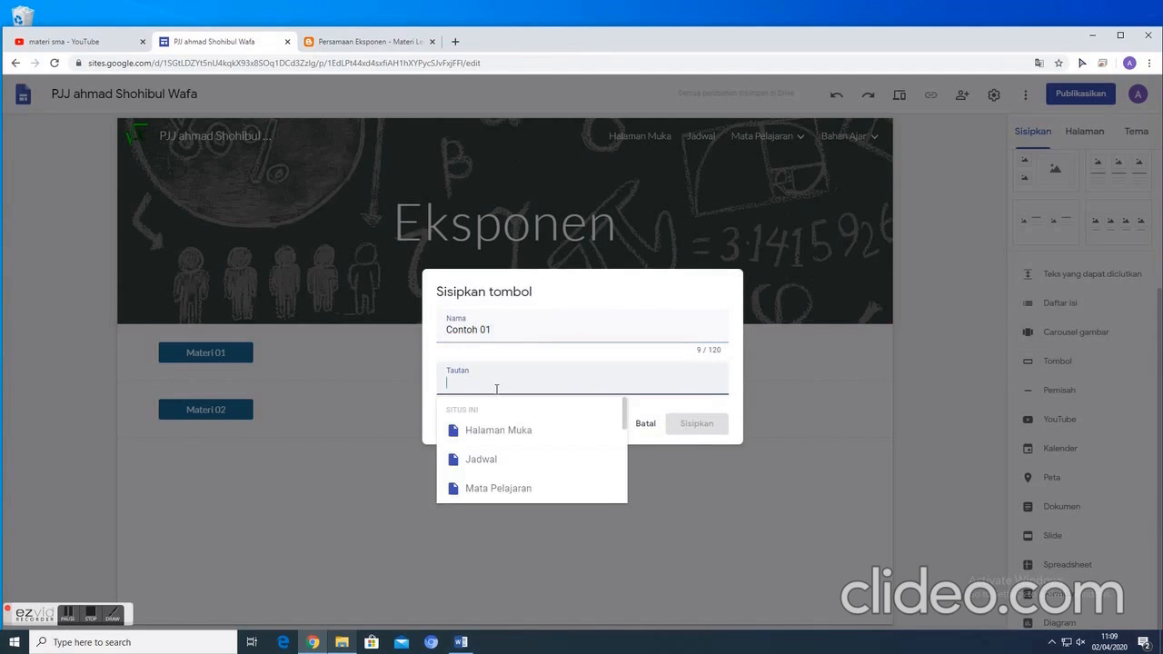
{"action": "left_click", "coordinate": [350, 41]}
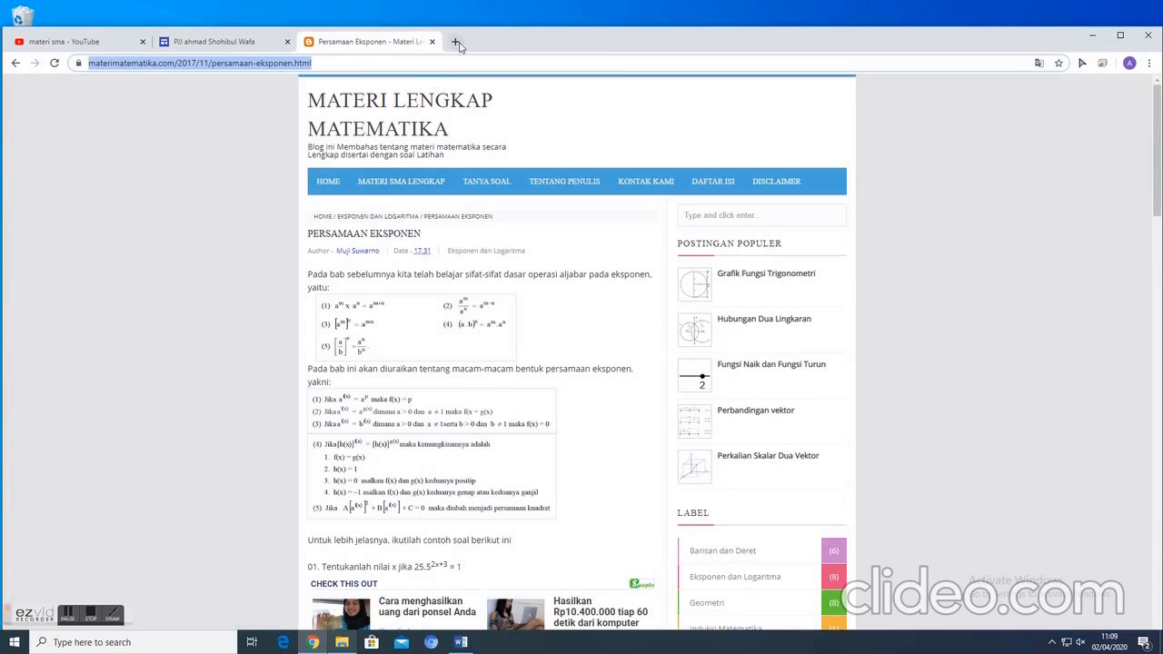
{"action": "left_click", "coordinate": [92, 46]}
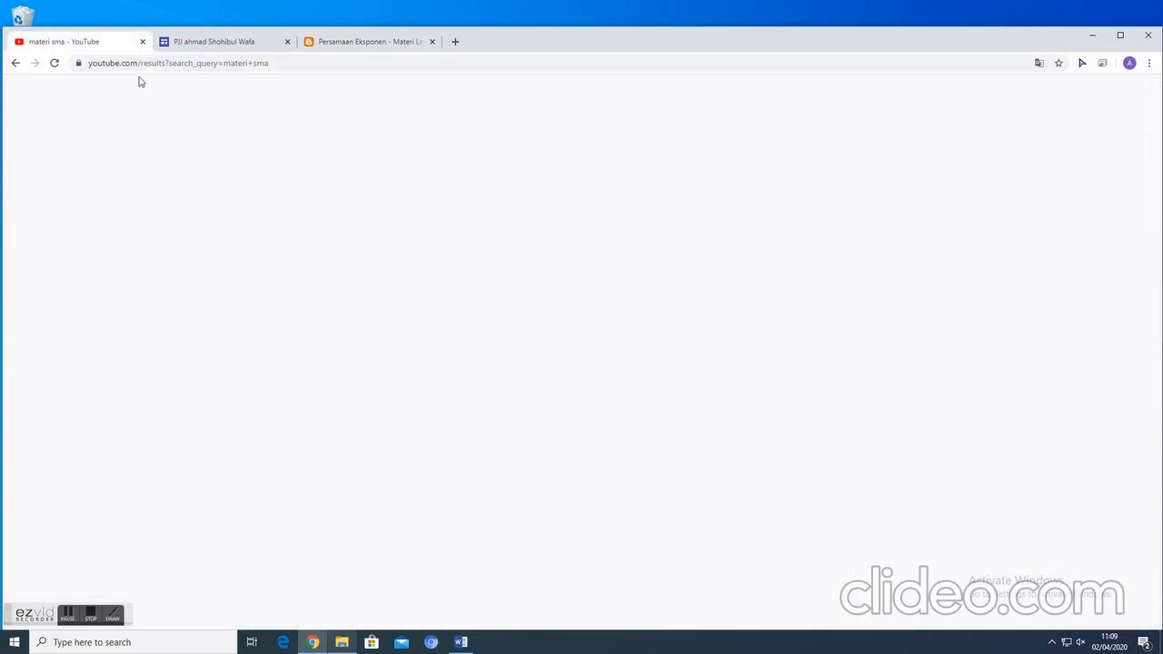
- Search YouTube for "ekponen un" and open the video "un sma 2017 Matematika IPA, pembahasan , no 1 , eksponensial"
{"action": "left_click_drag", "start_coordinate": [447, 91], "coordinate": [323, 92]}
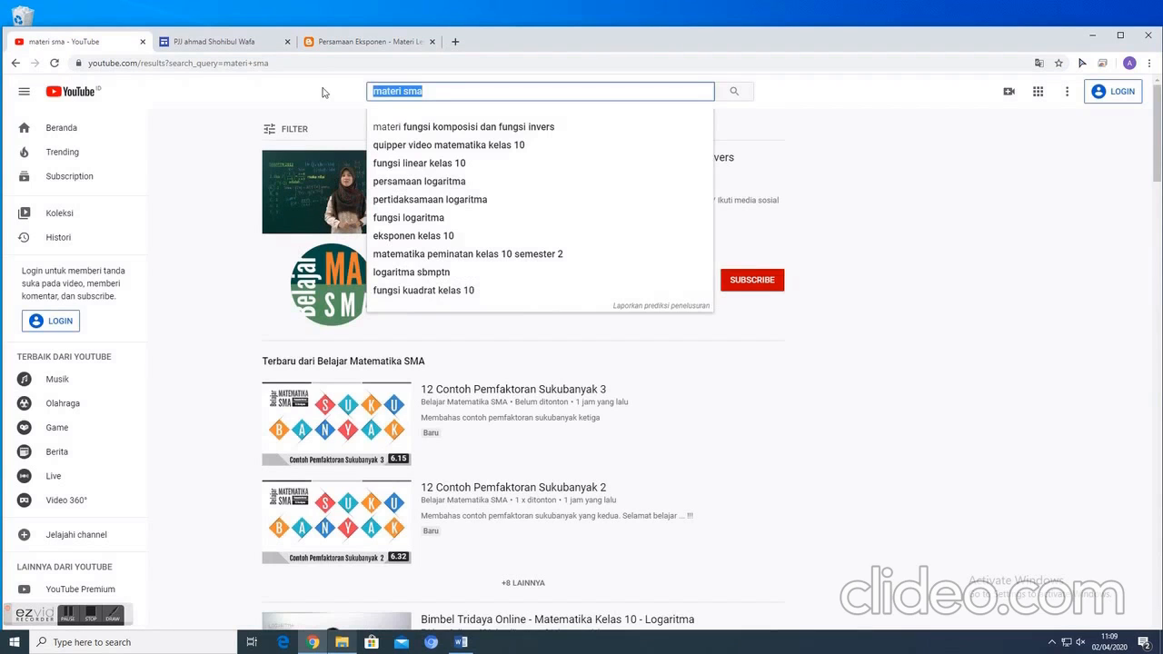
{"action": "type", "text": "ekponen "}
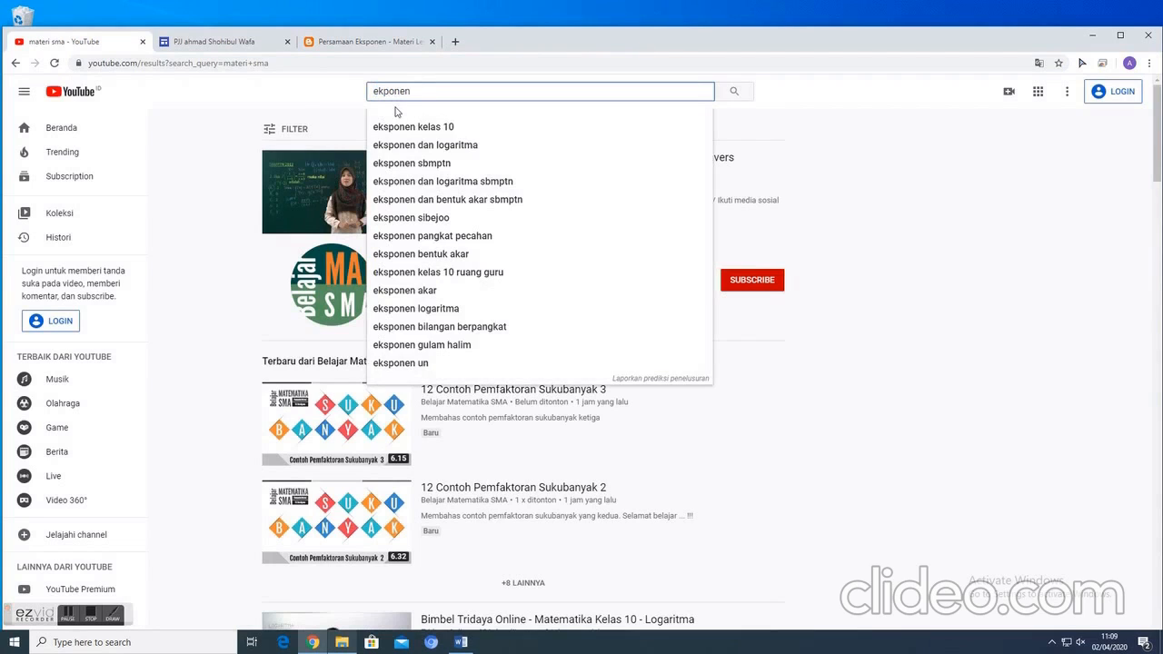
{"action": "type", "text": "un"}
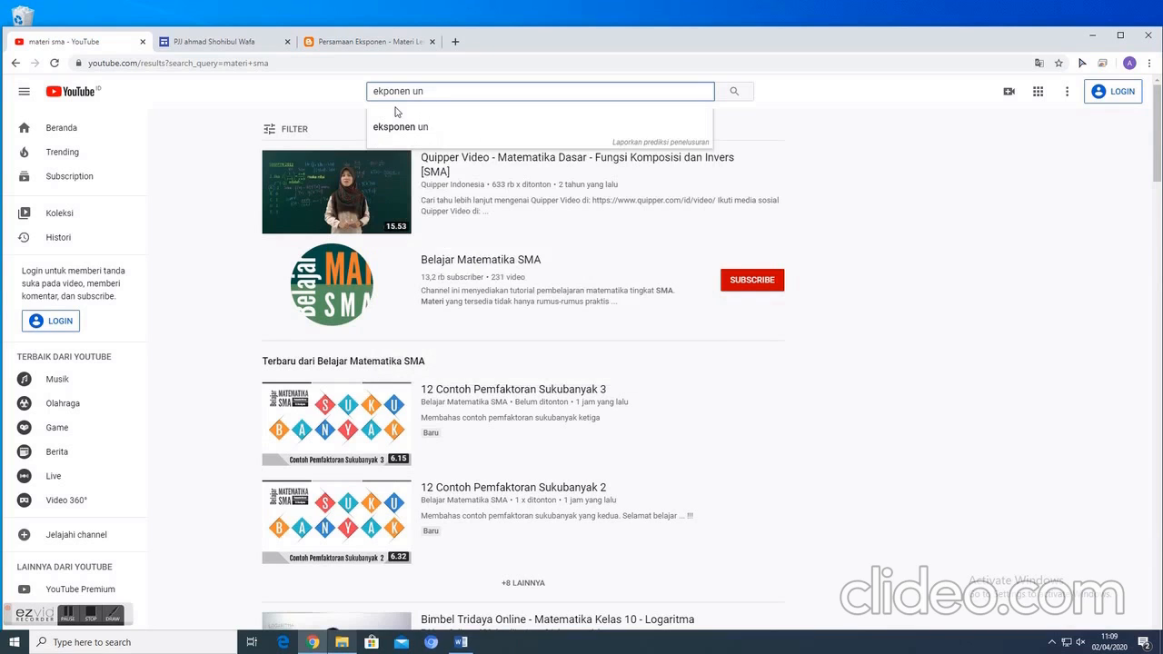
{"action": "key", "text": "Return"}
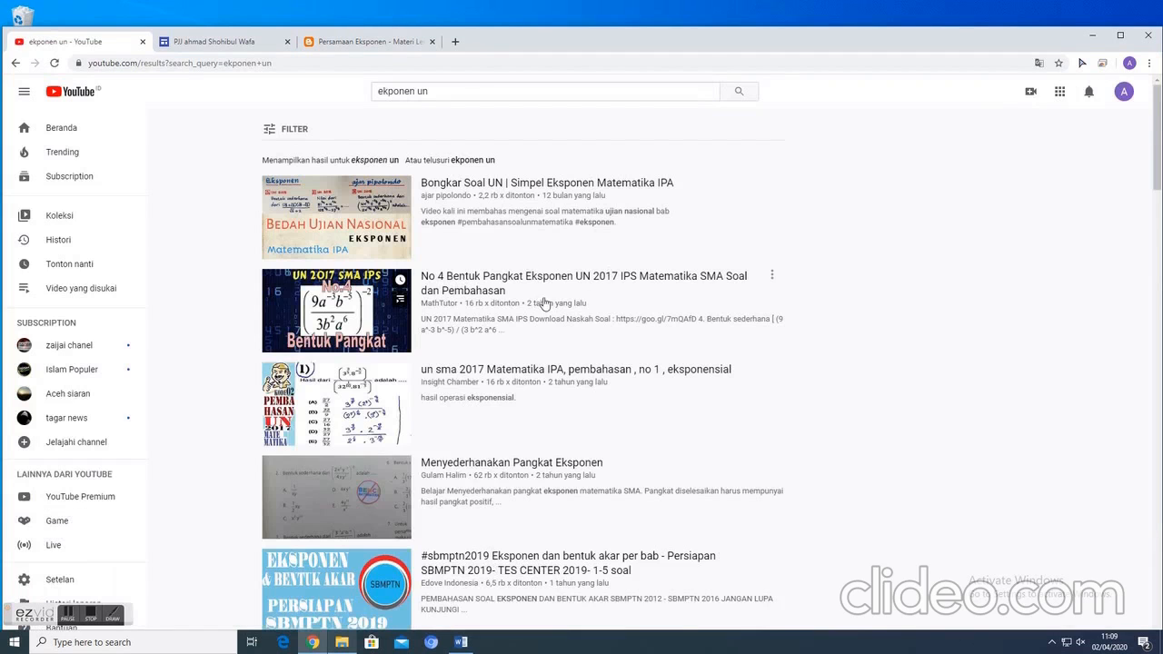
{"action": "scroll", "coordinate": [546, 350], "scroll_direction": "down", "scroll_amount": 1}
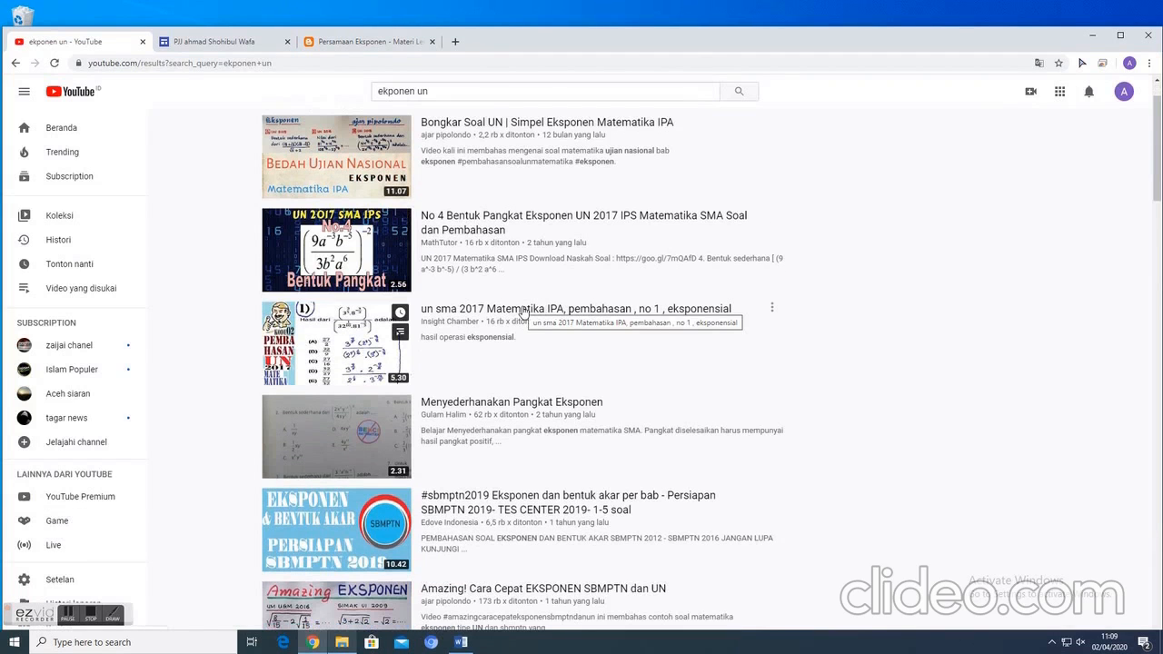
{"action": "left_click", "coordinate": [523, 311]}
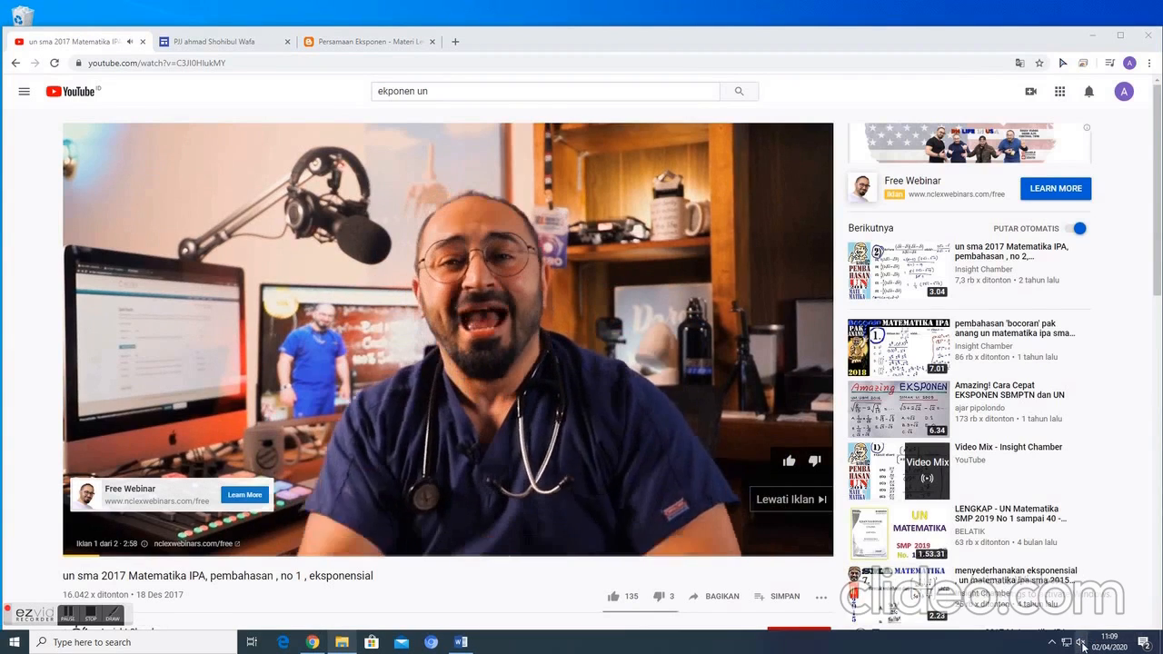
- Skip the video's advertisement, set the system speaker volume to 28 and pause the video
{"action": "left_click", "coordinate": [1082, 646]}
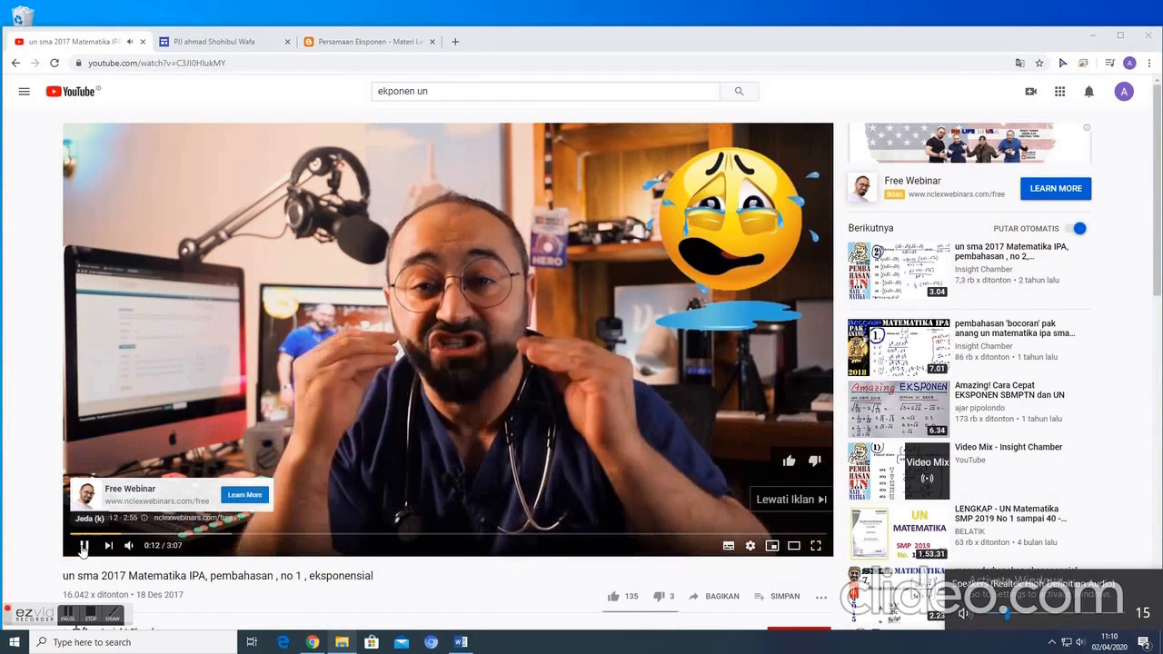
{"action": "left_click", "coordinate": [650, 454]}
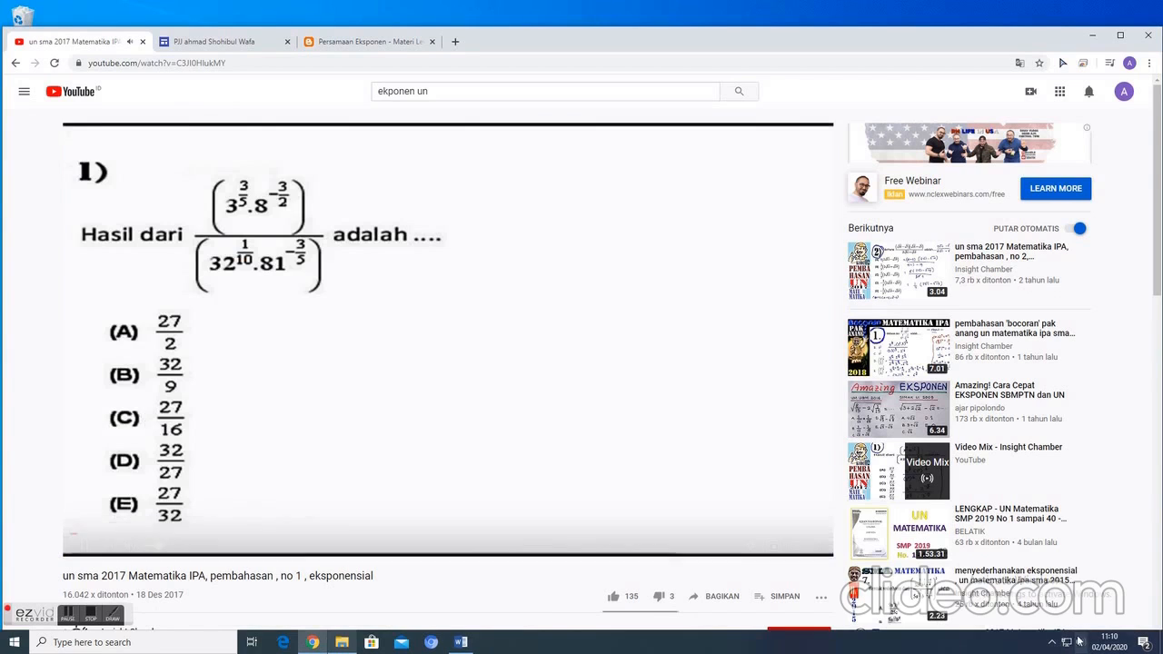
{"action": "left_click", "coordinate": [1081, 643]}
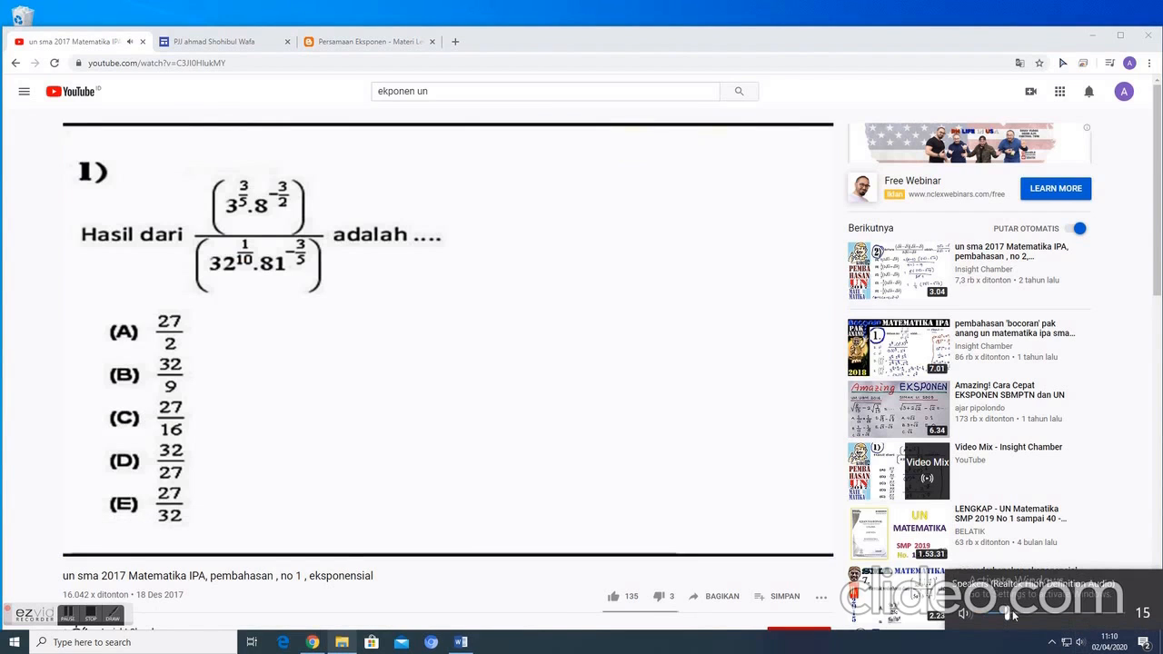
{"action": "left_click_drag", "start_coordinate": [1012, 615], "coordinate": [1027, 614]}
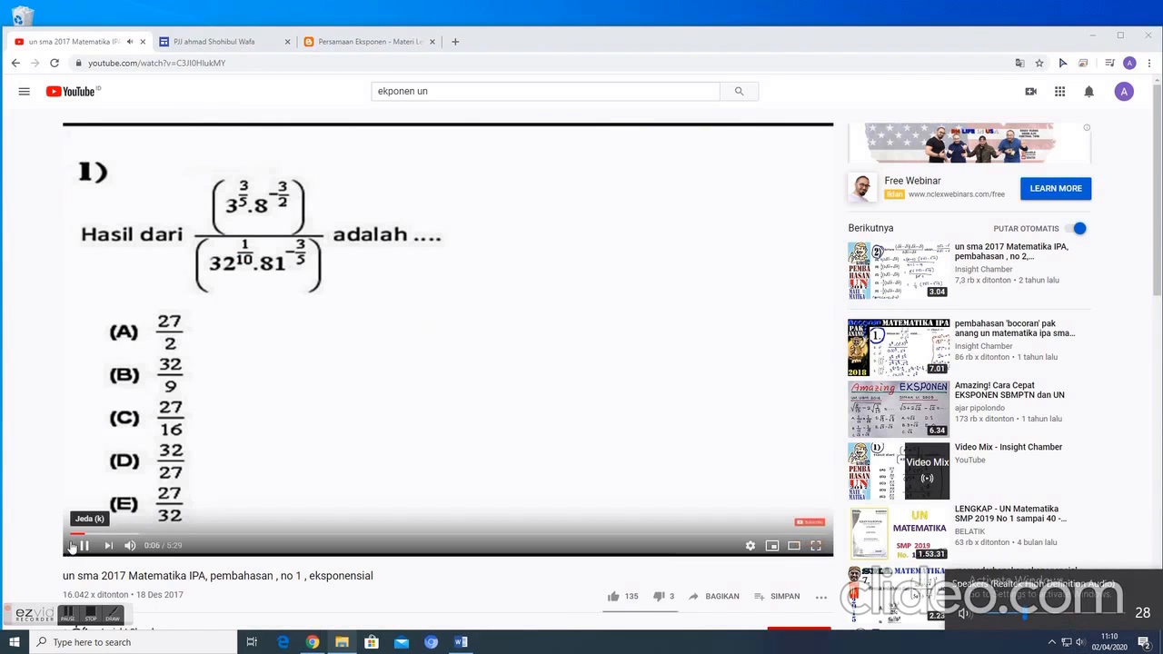
{"action": "left_click", "coordinate": [236, 263]}
- Copy the video's web address, paste it as the Contoh 01 button's link in Google Sites and insert the button
{"action": "left_click", "coordinate": [186, 62]}
{"action": "right_click", "coordinate": [187, 63]}
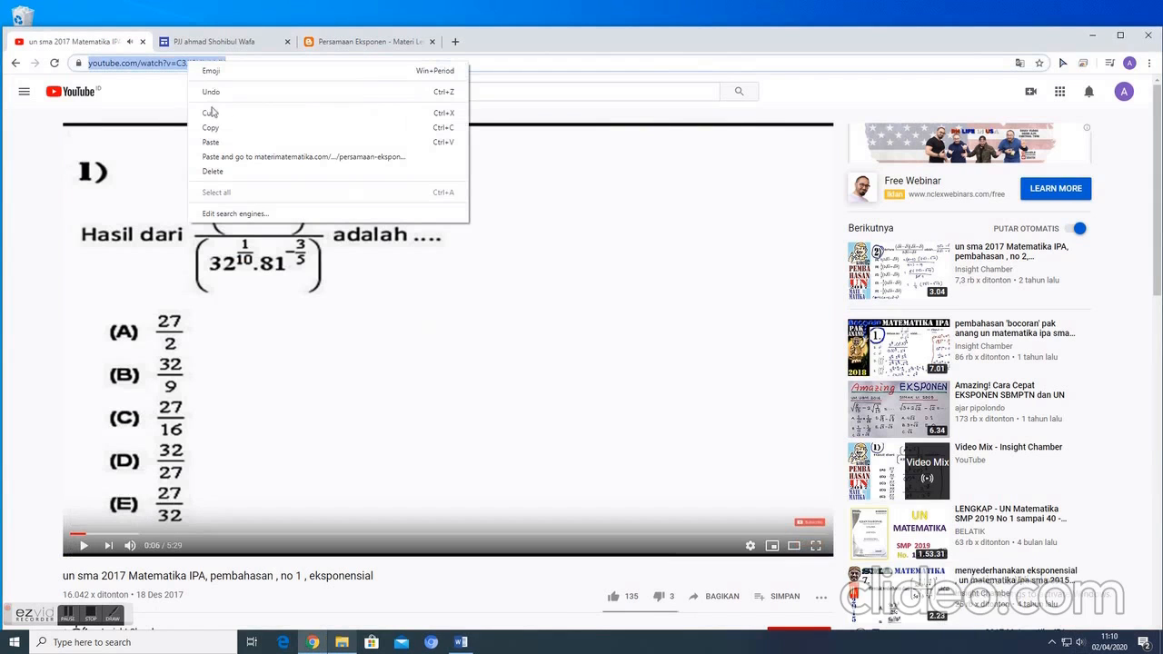
{"action": "left_click", "coordinate": [210, 129]}
{"action": "left_click", "coordinate": [213, 41]}
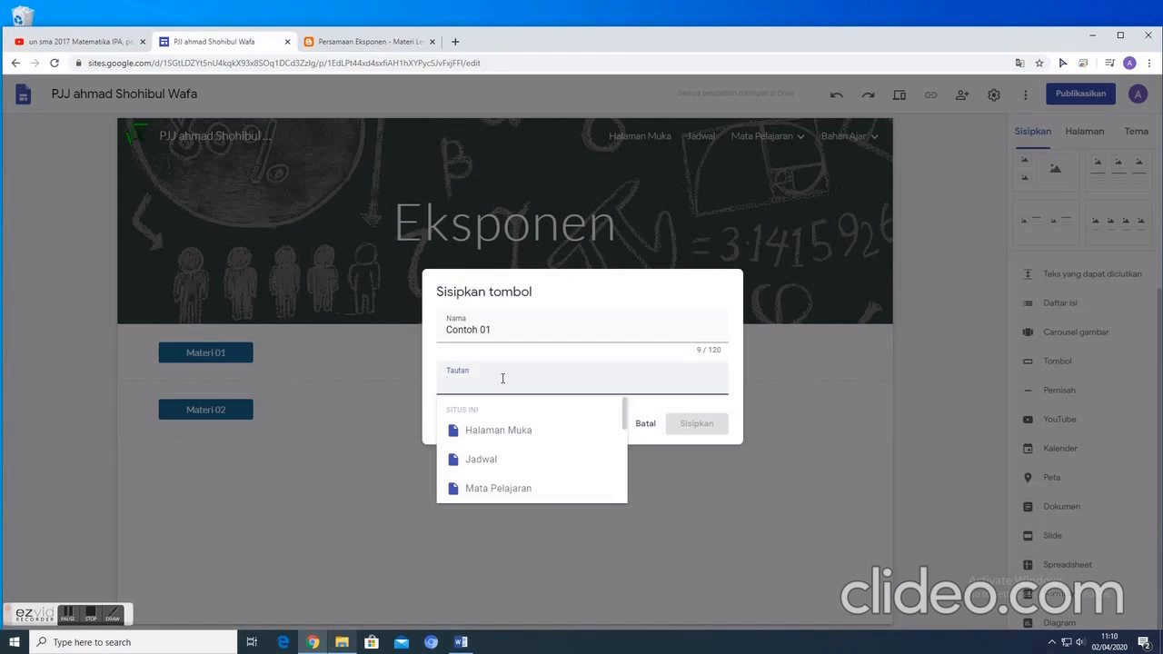
{"action": "key", "text": "ctrl+v"}
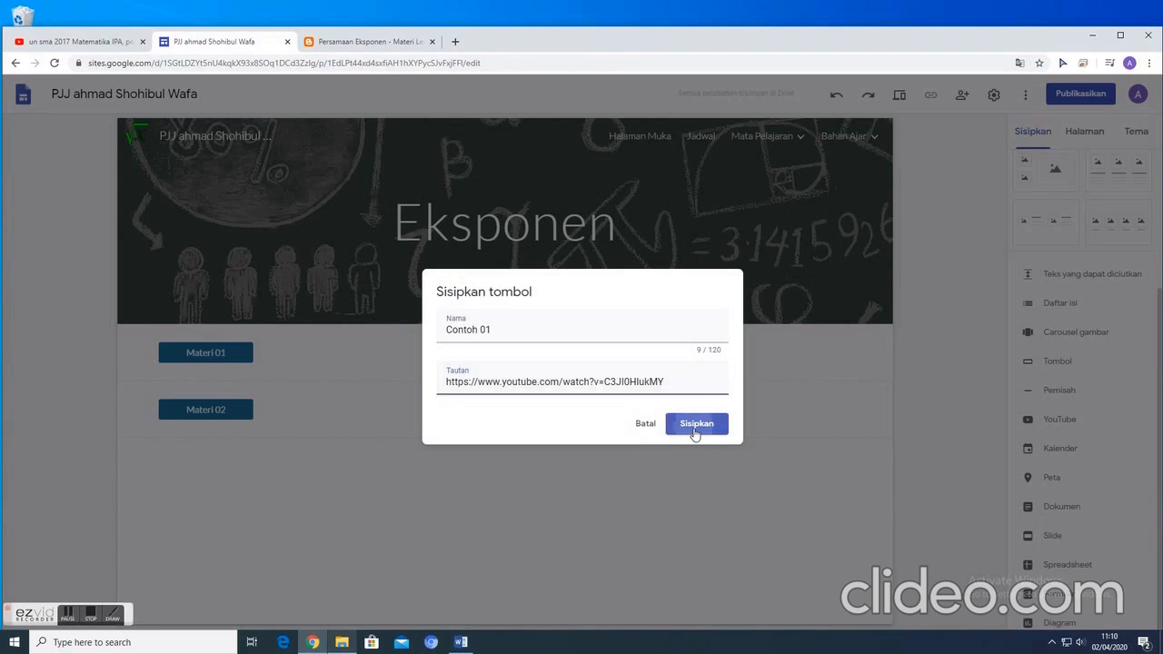
{"action": "left_click", "coordinate": [692, 424]}
{"action": "left_click", "coordinate": [295, 534]}
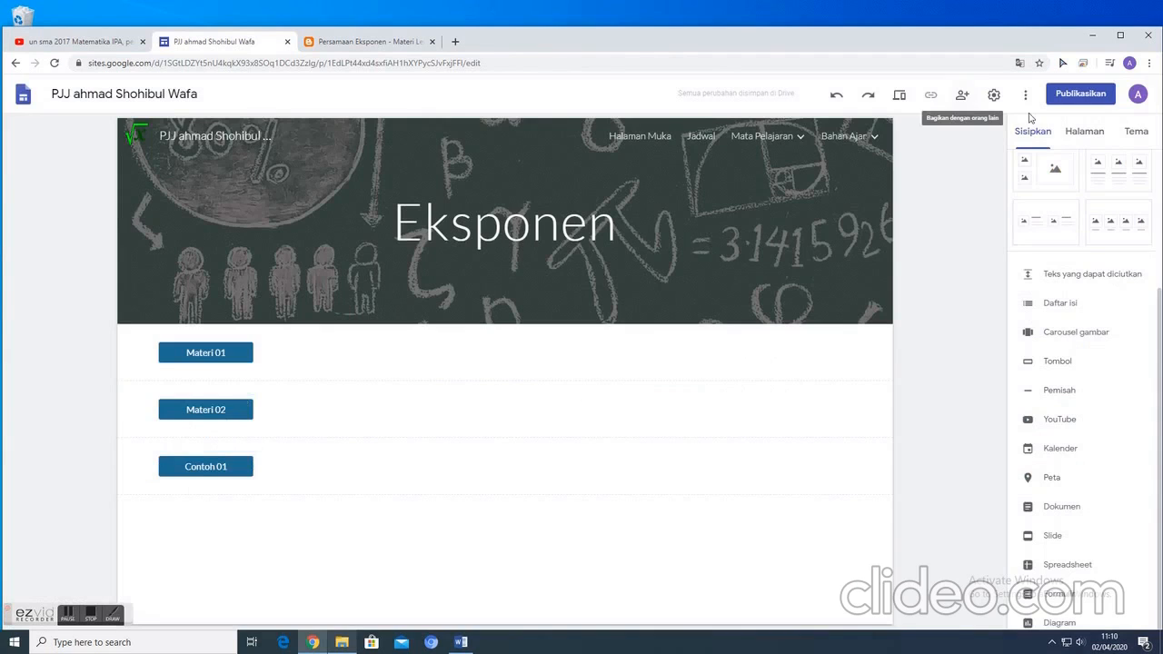
- Review the Logaritma, Eksponen, Halaman Muka and Jadwal pages of the site, ending on the Mata Pelajaran page
{"action": "left_click", "coordinate": [1084, 134]}
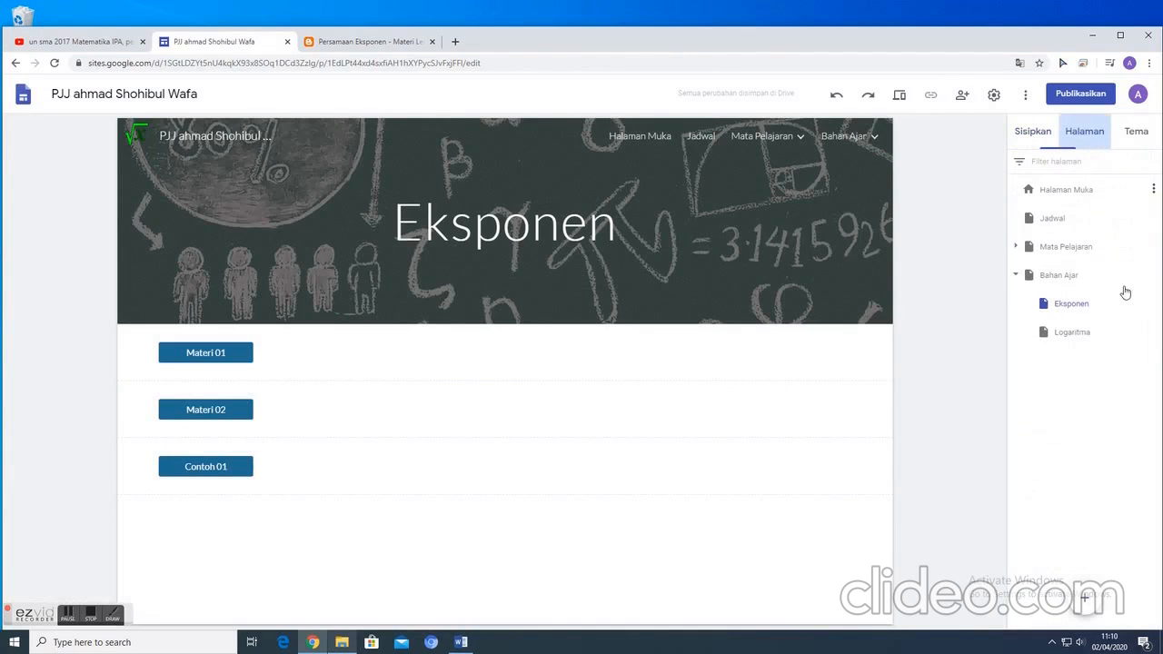
{"action": "left_click", "coordinate": [1080, 340]}
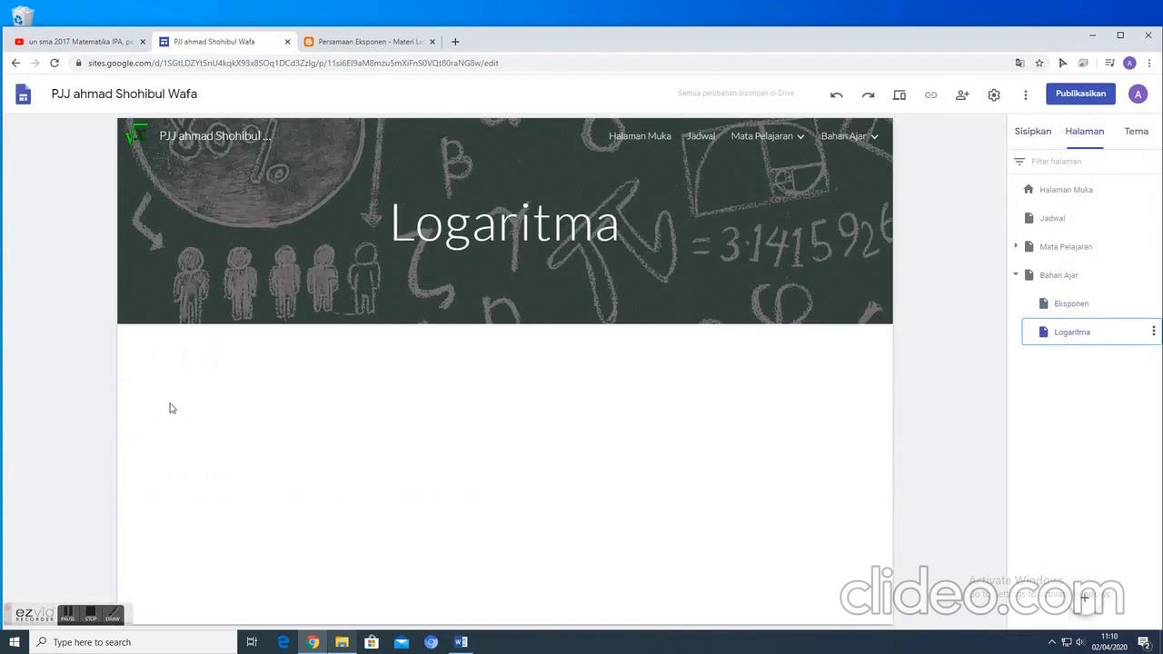
{"action": "left_click", "coordinate": [1069, 308]}
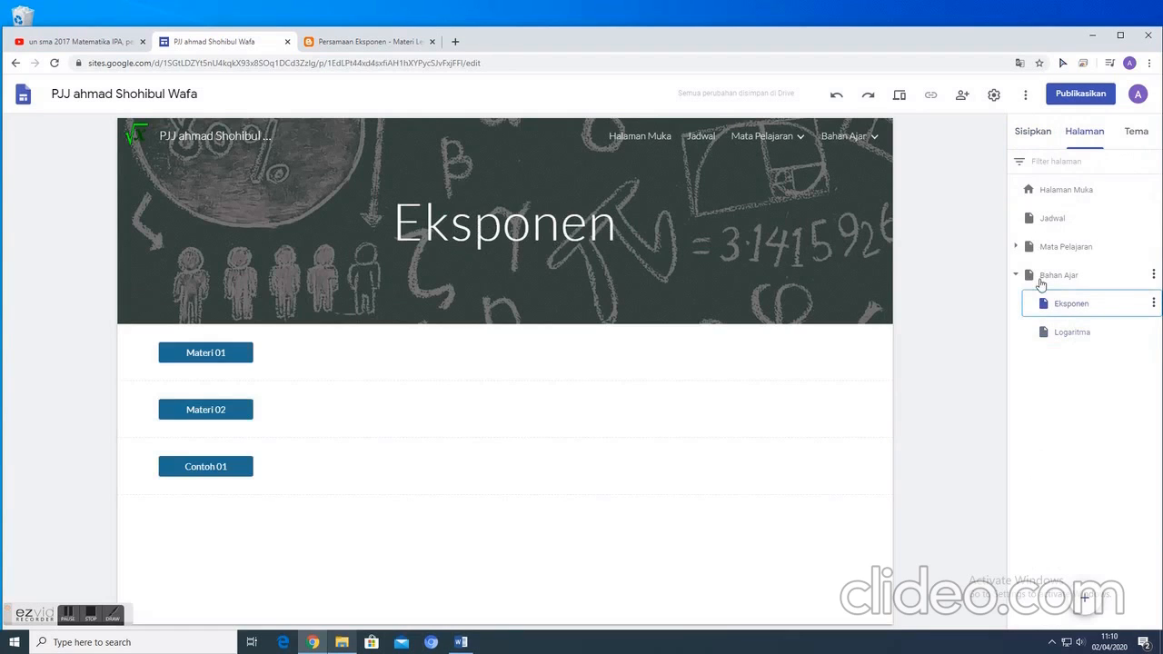
{"action": "left_click", "coordinate": [1017, 276]}
{"action": "left_click", "coordinate": [1062, 193]}
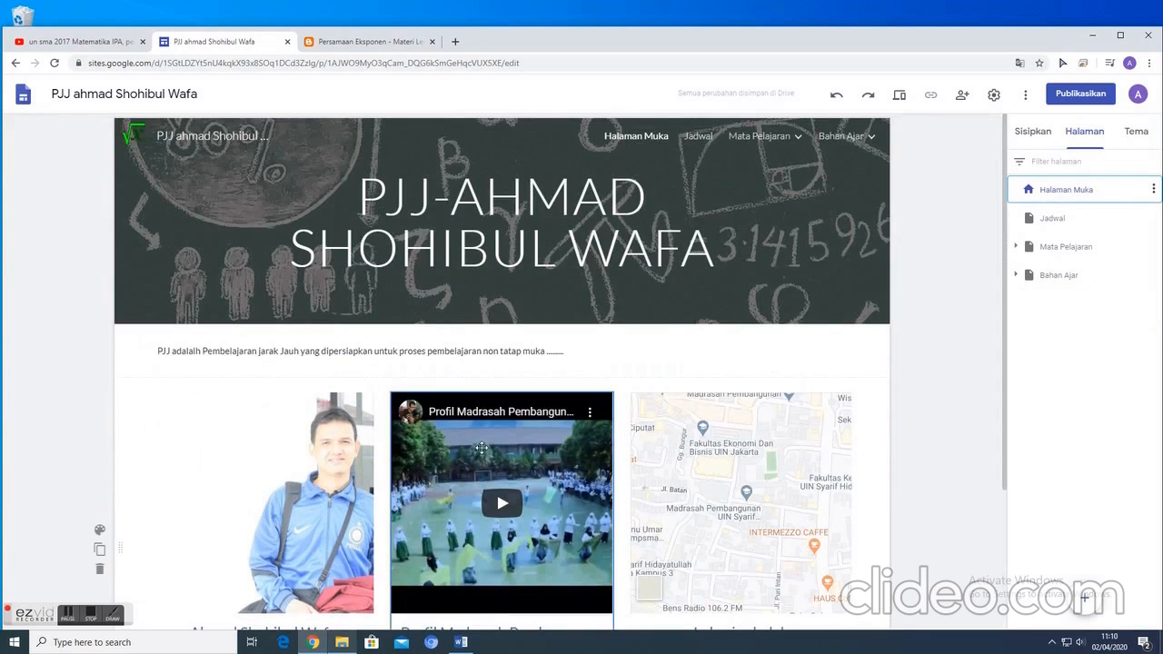
{"action": "left_click", "coordinate": [1068, 222]}
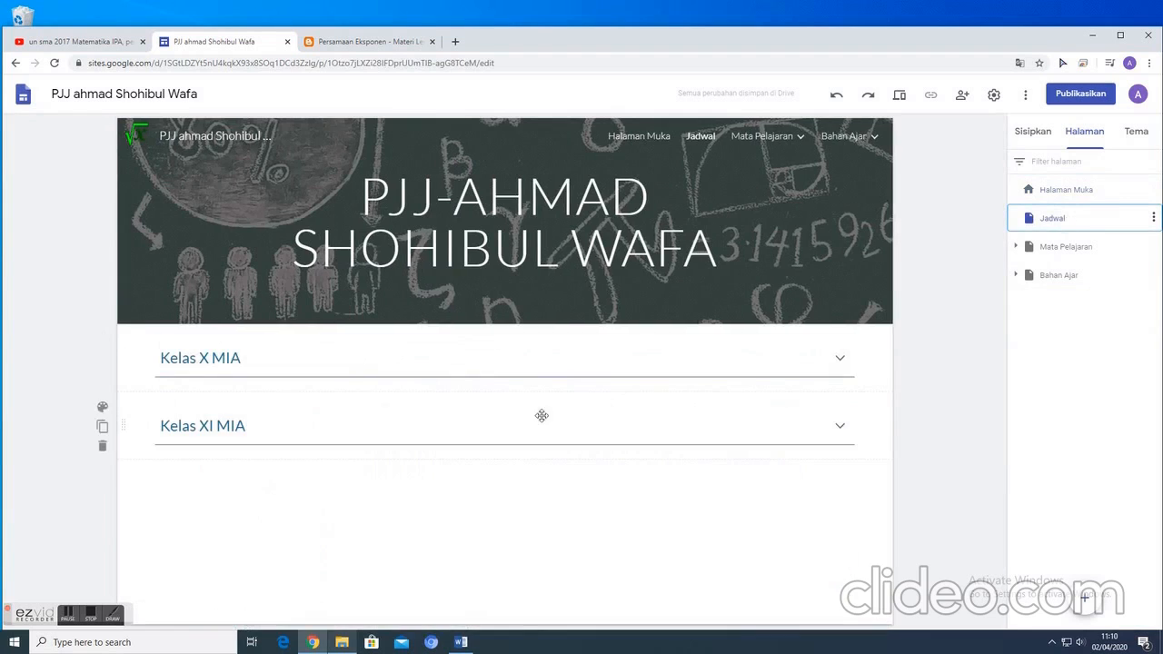
{"action": "left_click", "coordinate": [1053, 247]}
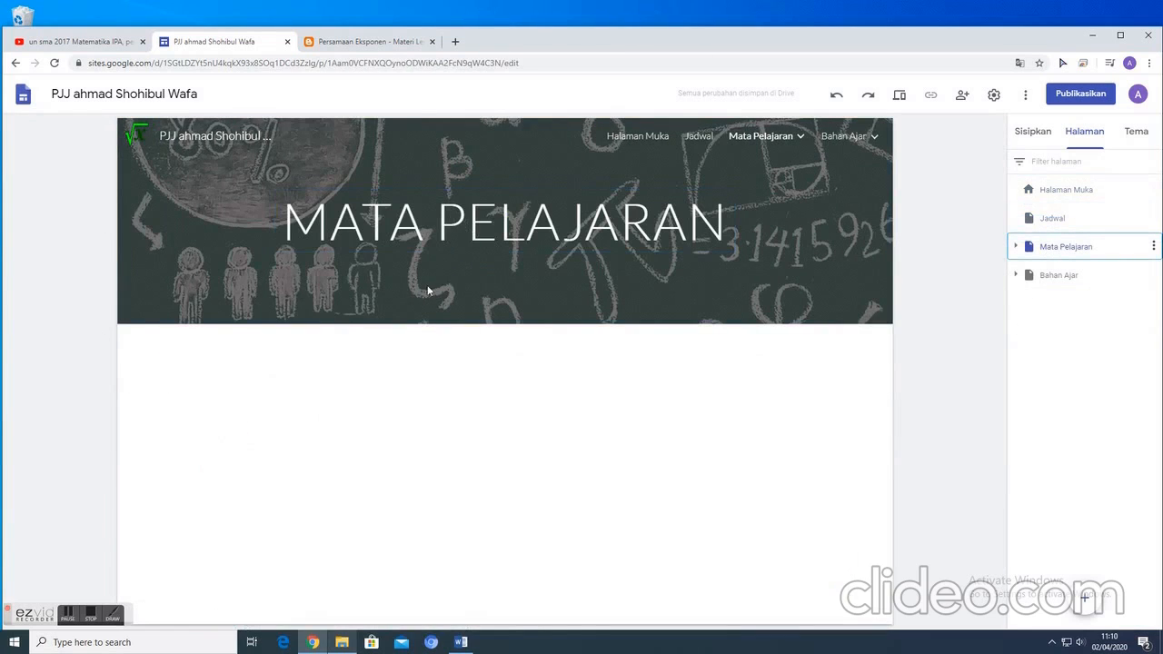
{"action": "left_click", "coordinate": [1016, 247]}
{"action": "left_click", "coordinate": [1015, 248]}
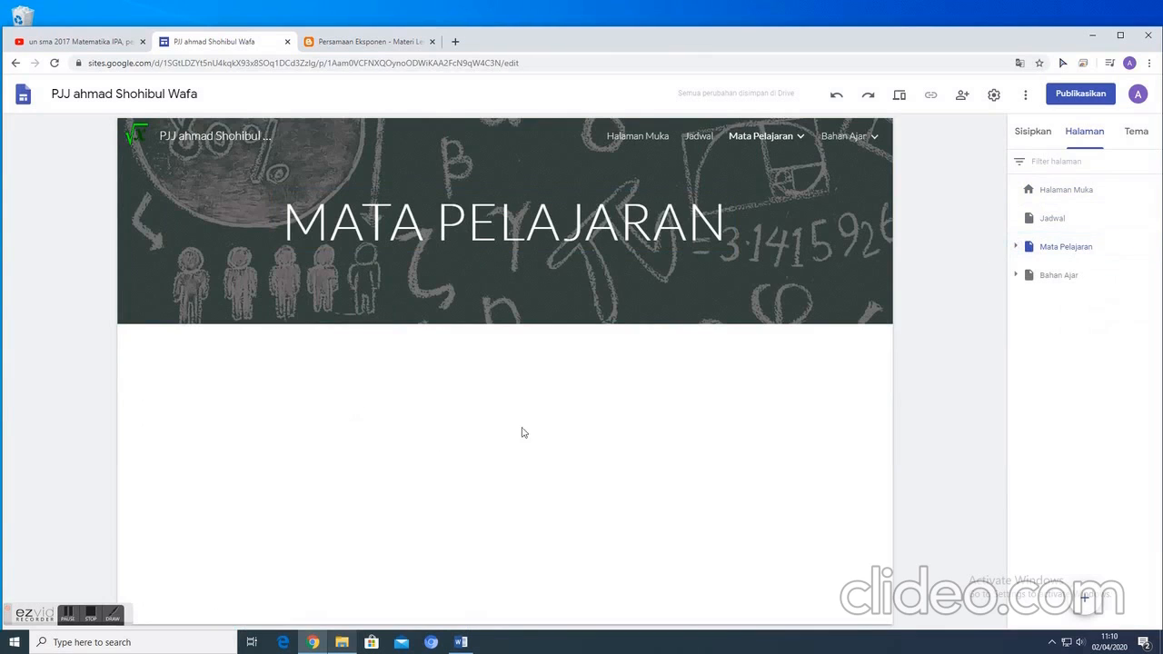
- Insert a button named "Matematika Wajib" on the Mata Pelajaran page, linked to the site's Matematika Wajib page
{"action": "left_click", "coordinate": [1032, 134]}
{"action": "left_click", "coordinate": [1059, 364]}
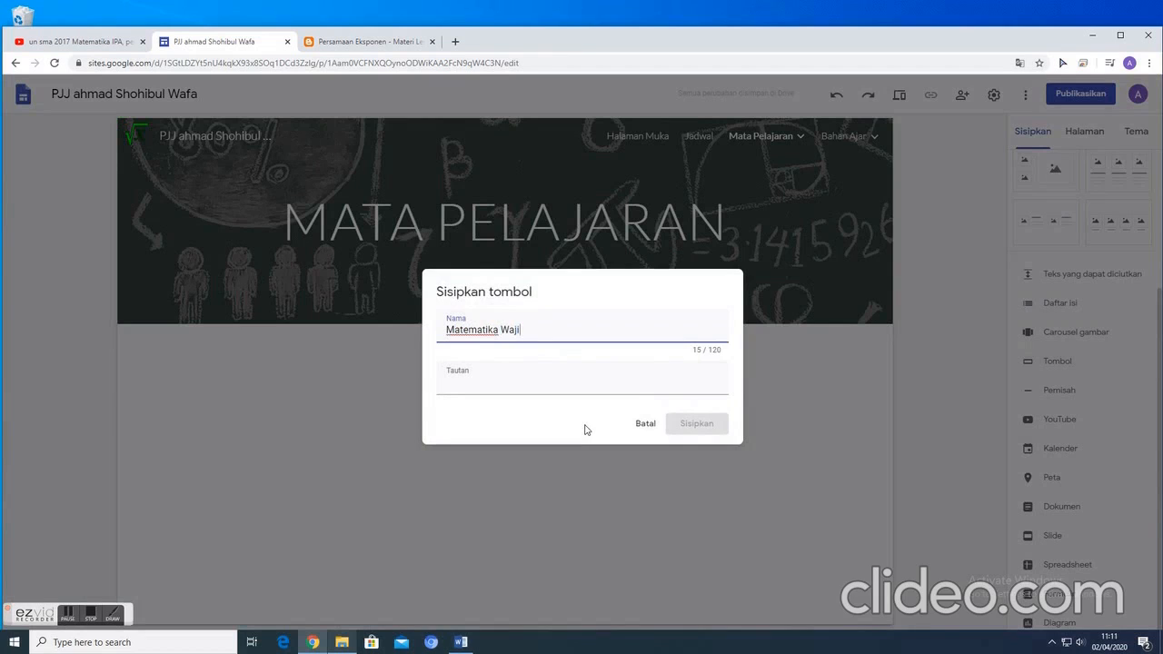
{"action": "type", "text": "Matematika Wajib"}
{"action": "left_click", "coordinate": [511, 387]}
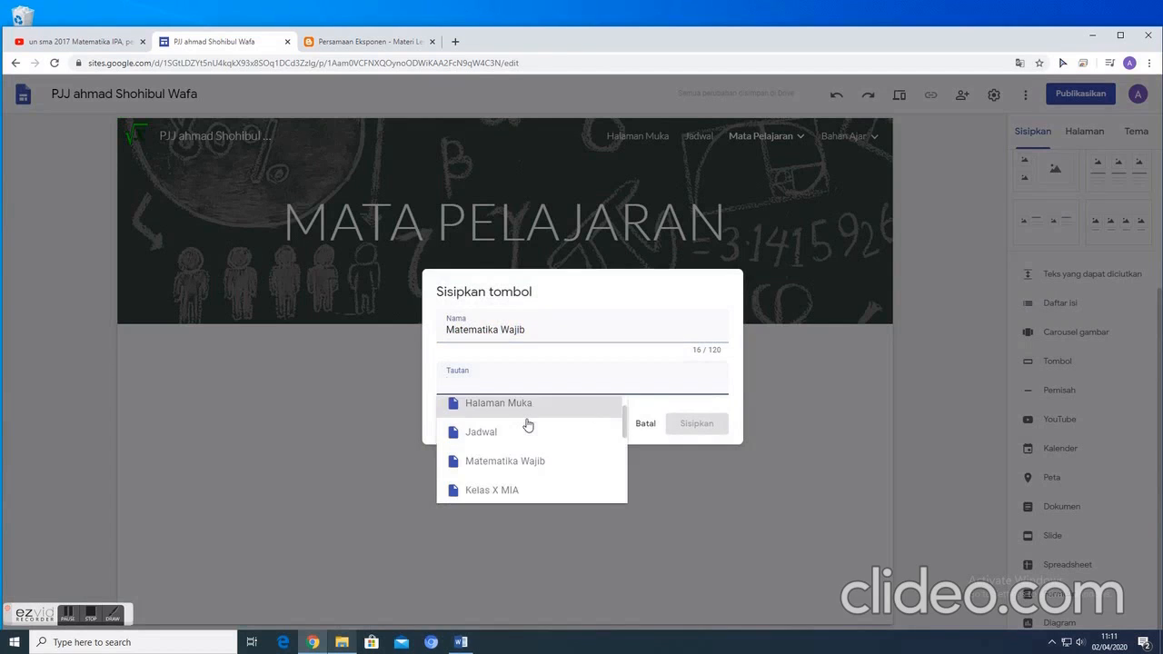
{"action": "scroll", "coordinate": [528, 427], "scroll_direction": "down", "scroll_amount": 2}
{"action": "scroll", "coordinate": [528, 428], "scroll_direction": "up", "scroll_amount": 1}
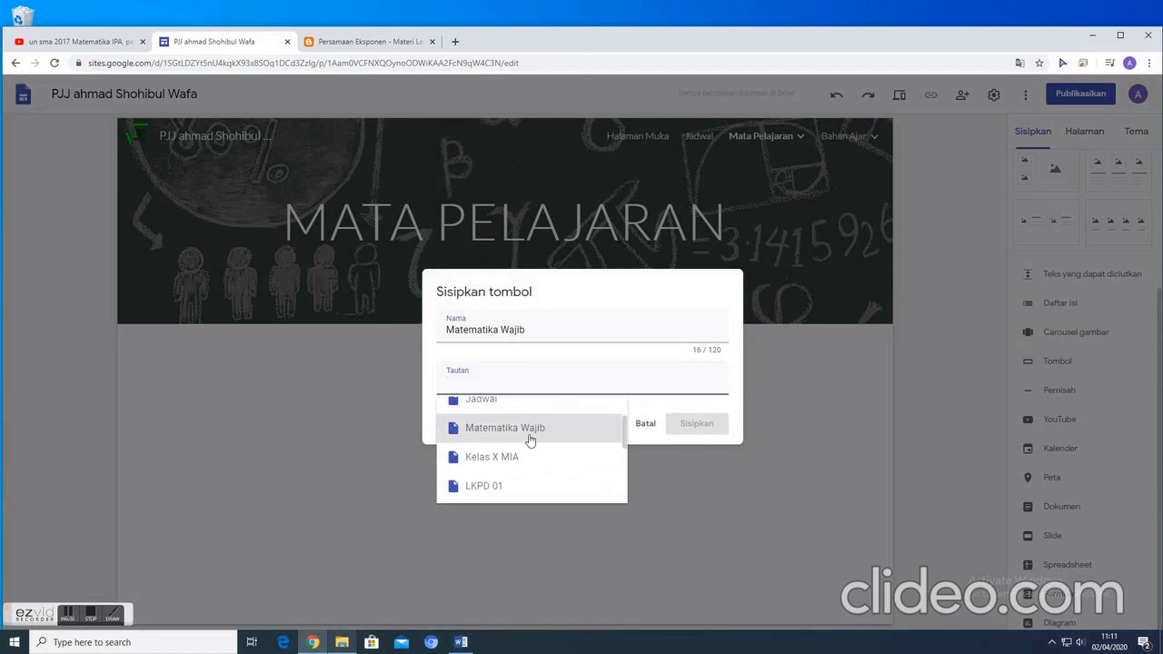
{"action": "left_click", "coordinate": [531, 440]}
{"action": "left_click", "coordinate": [697, 424]}
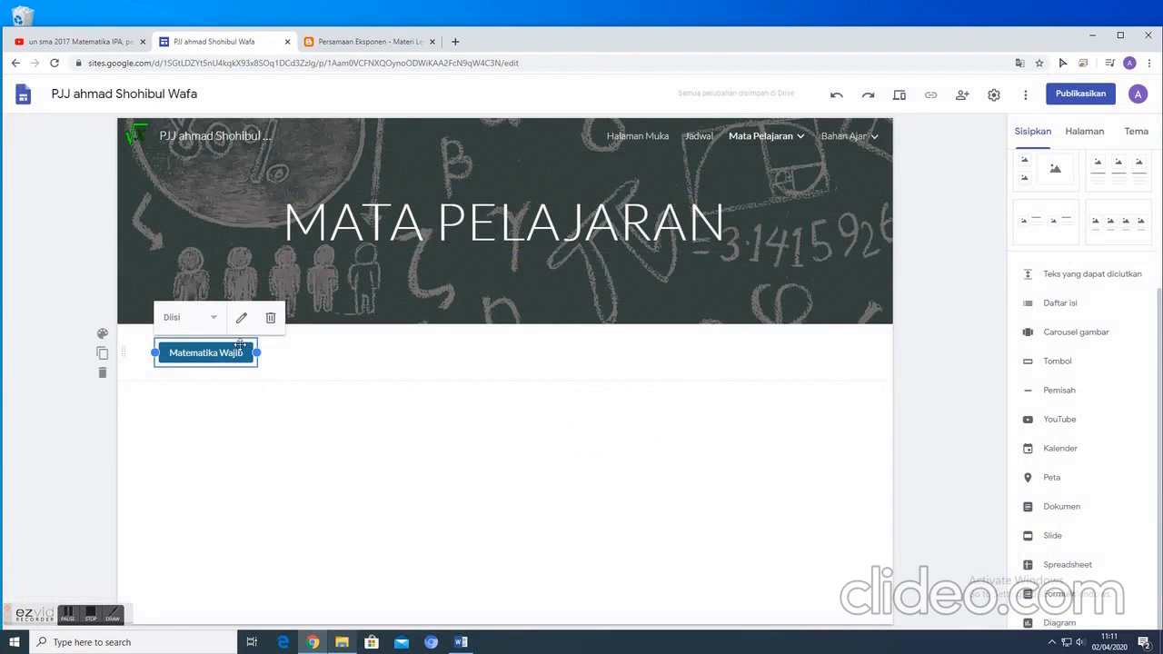
{"action": "left_click", "coordinate": [346, 435]}
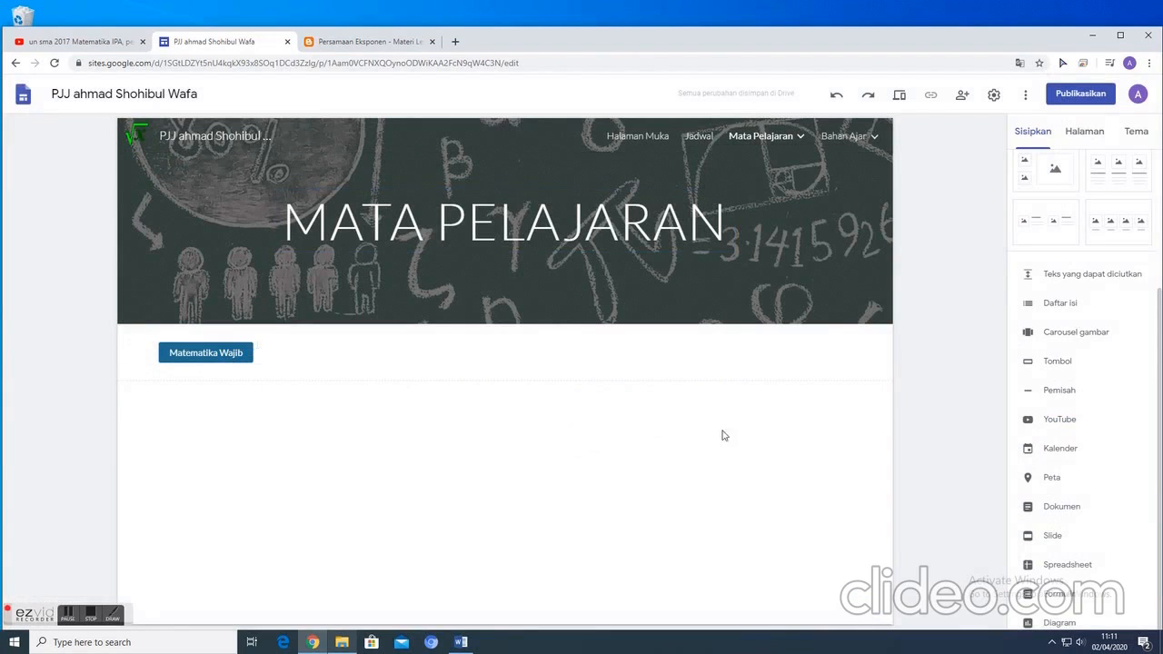
- Insert a button named "Matematika Peminatan" on the Mata Pelajaran page, linked to its site page, and widen it to fit the full name
{"action": "left_click", "coordinate": [1052, 363]}
{"action": "type", "text": "Matematika Peminatan"}
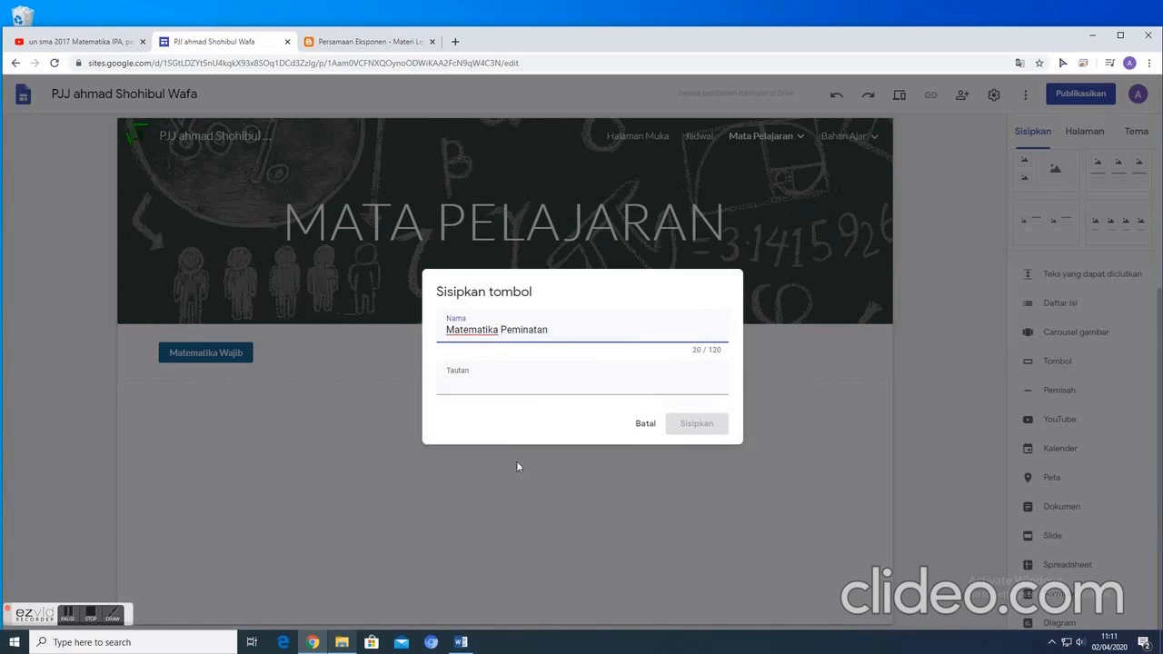
{"action": "left_click", "coordinate": [519, 386]}
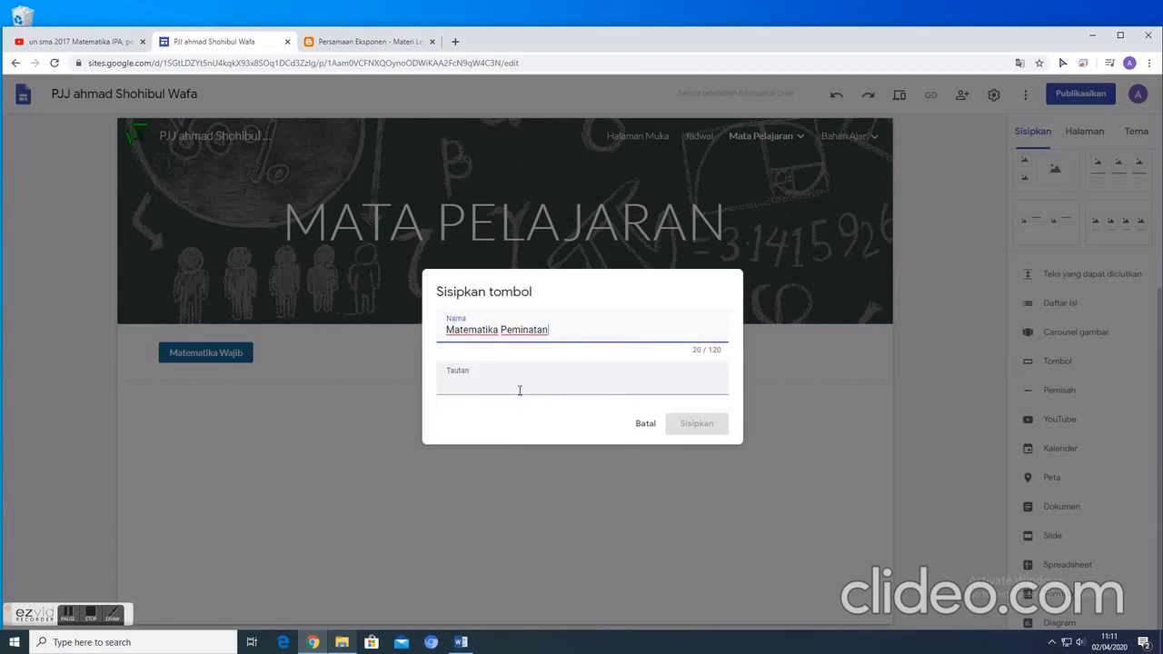
{"action": "scroll", "coordinate": [549, 452], "scroll_direction": "down", "scroll_amount": 1}
{"action": "scroll", "coordinate": [549, 454], "scroll_direction": "down", "scroll_amount": 2}
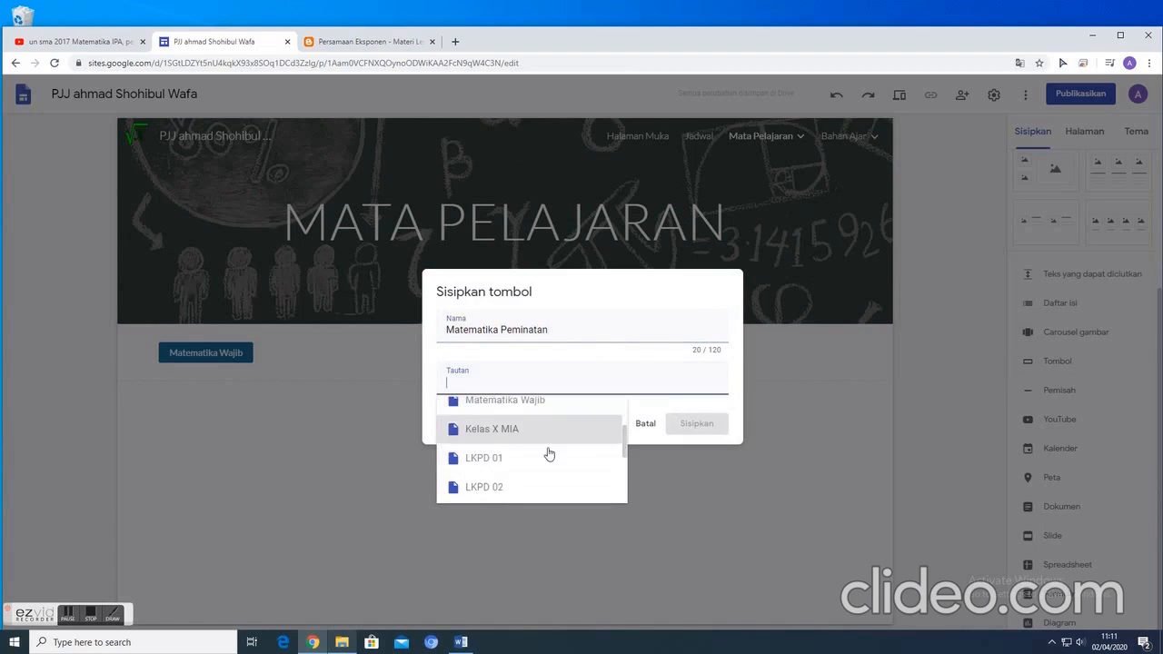
{"action": "left_click", "coordinate": [534, 454]}
{"action": "left_click", "coordinate": [676, 435]}
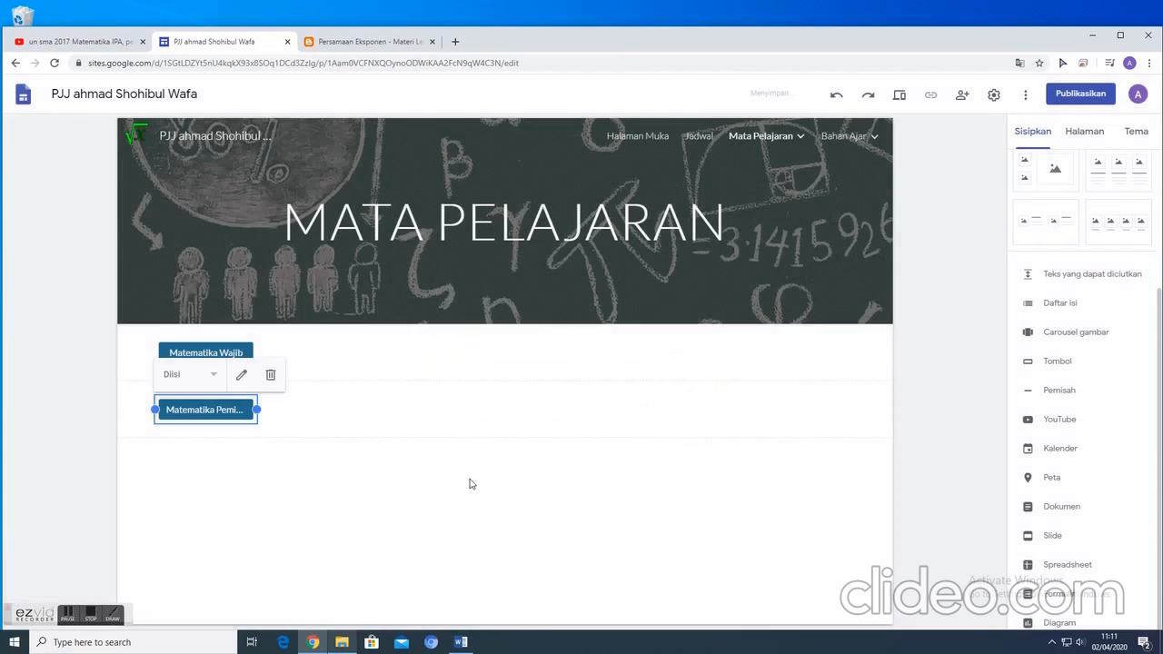
{"action": "left_click", "coordinate": [236, 415]}
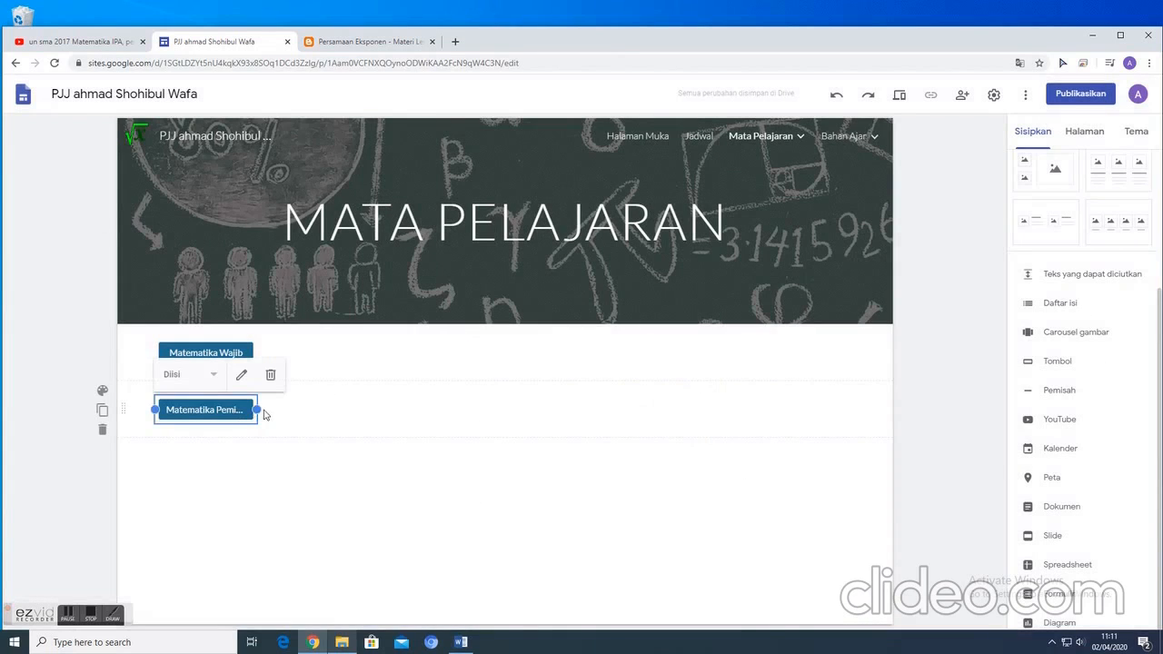
{"action": "left_click_drag", "start_coordinate": [258, 410], "coordinate": [313, 410]}
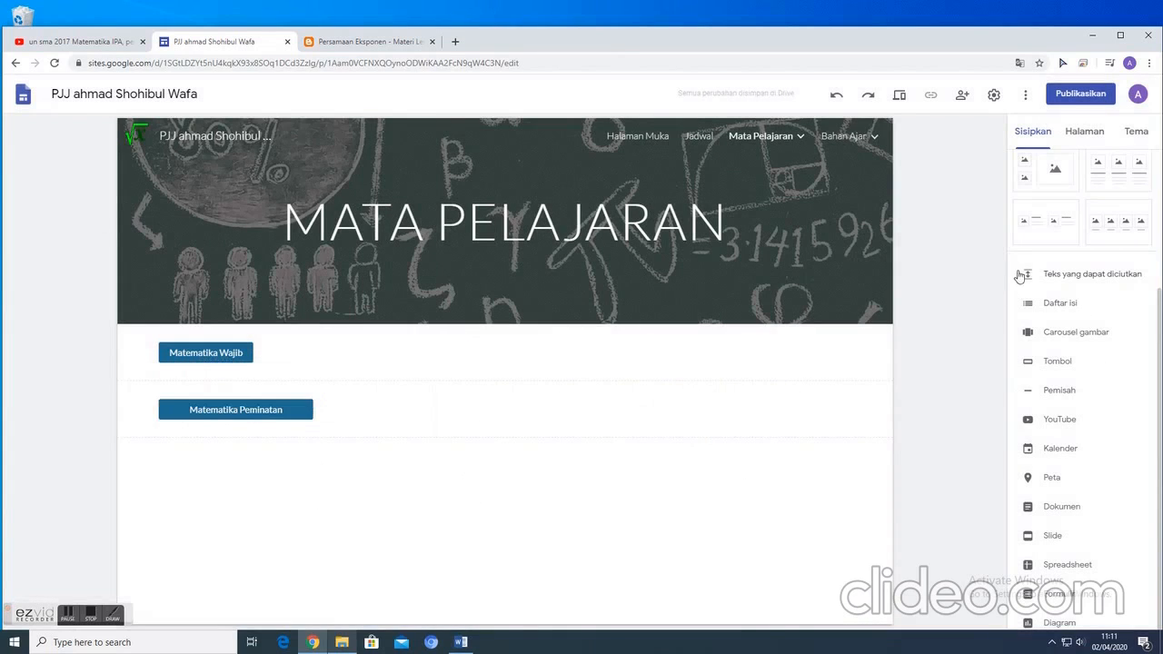
- Open the Matematika Wajib page under Mata Pelajaran and check which subpages it contains
{"action": "left_click", "coordinate": [1082, 132]}
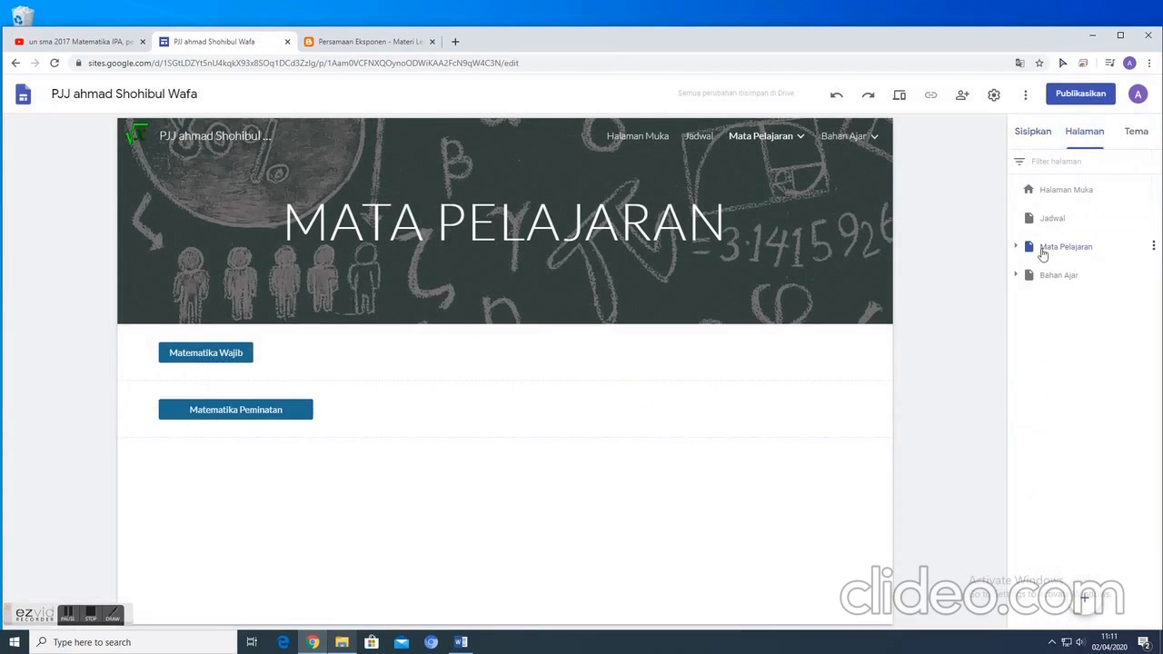
{"action": "left_click", "coordinate": [1019, 247]}
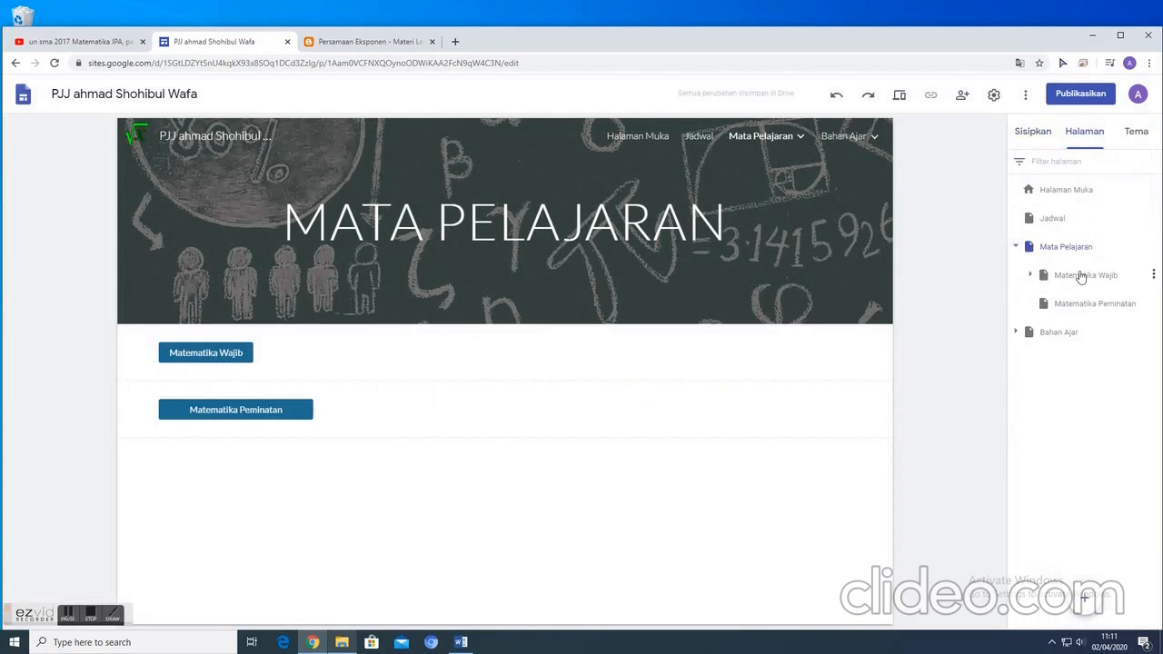
{"action": "left_click", "coordinate": [1074, 277]}
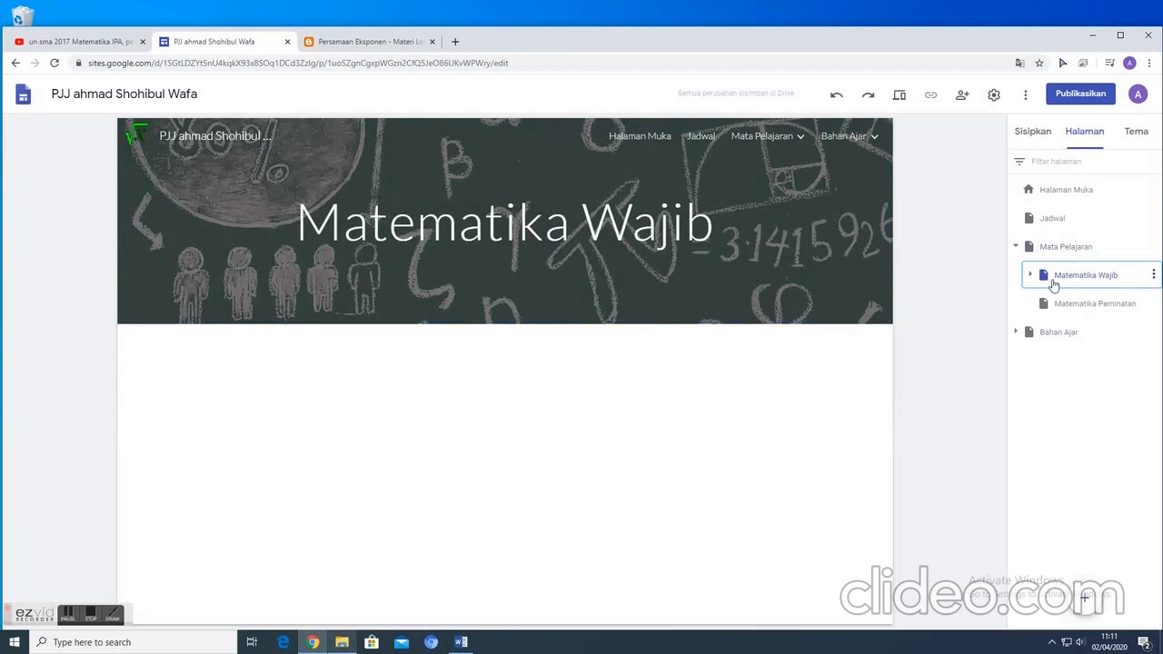
{"action": "left_click", "coordinate": [1030, 276]}
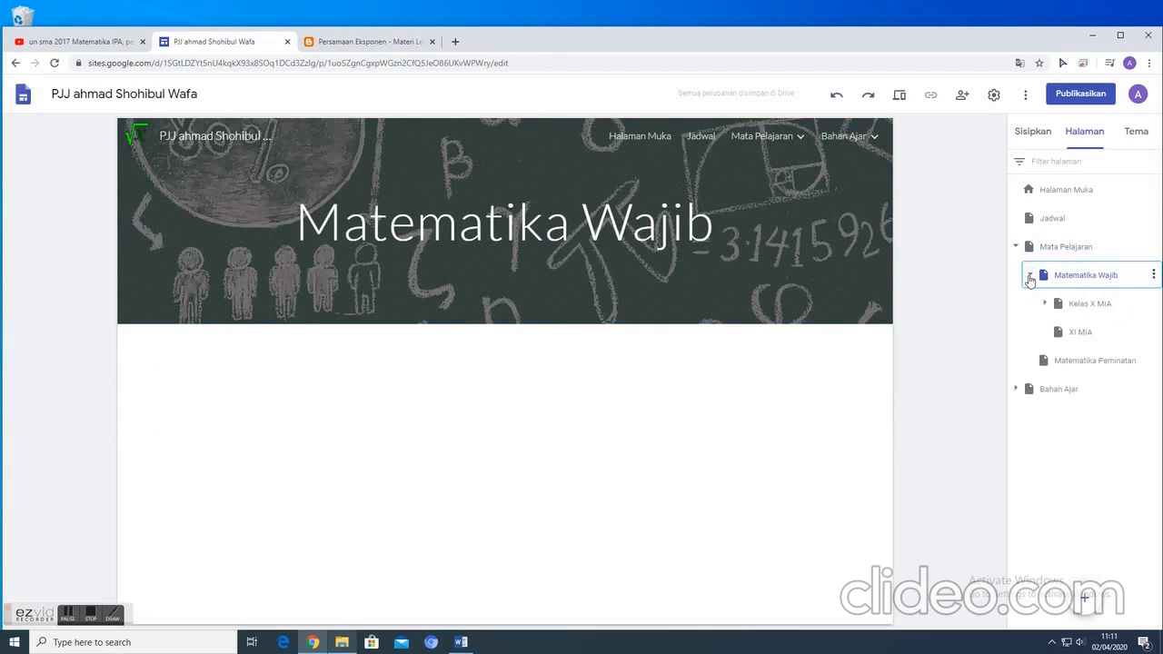
{"action": "left_click", "coordinate": [1030, 277]}
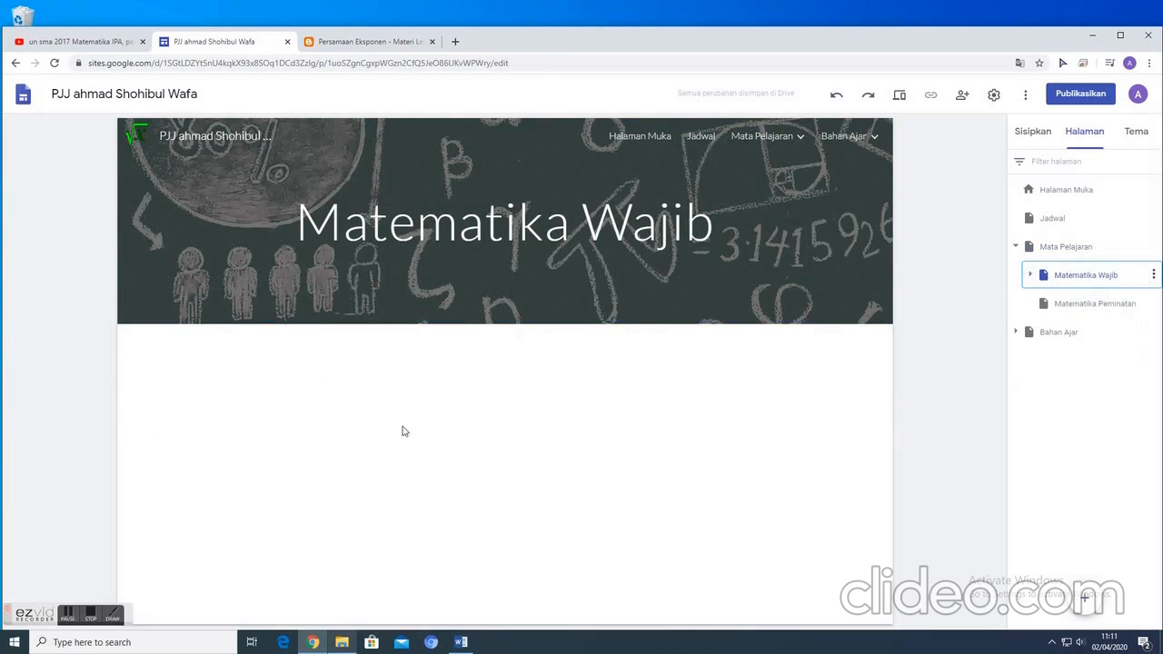
- Insert a button named "Kelas X MIA" on the Matematika Wajib page, linked to the site's Kelas X MIA page
{"action": "left_click", "coordinate": [1047, 135]}
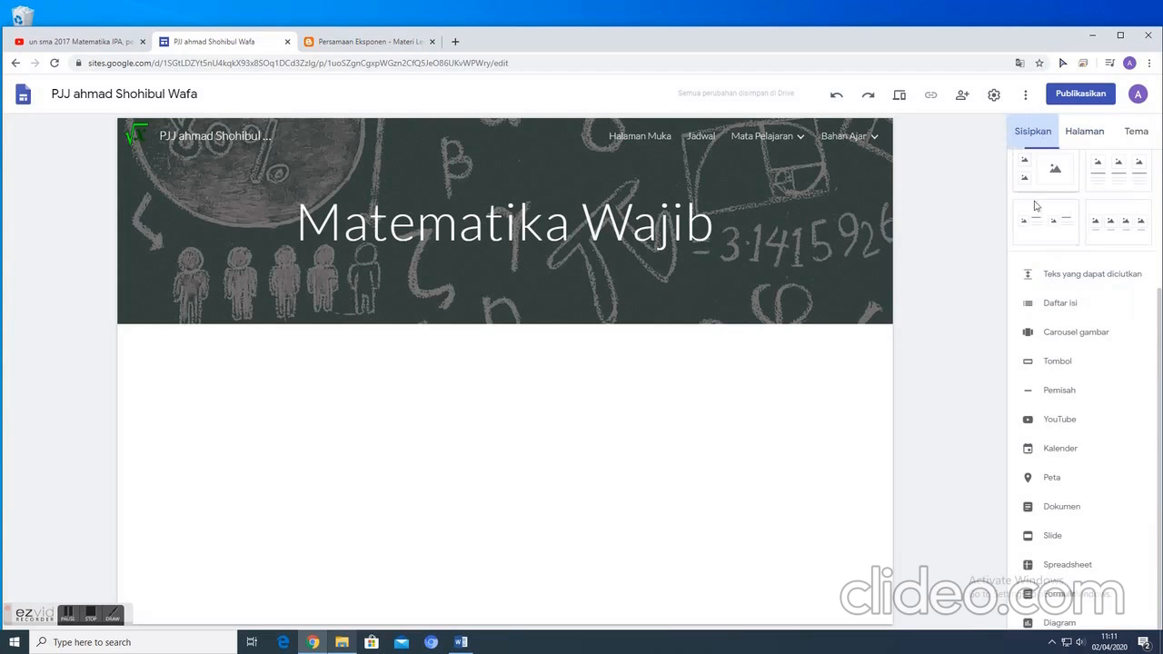
{"action": "left_click", "coordinate": [1057, 362]}
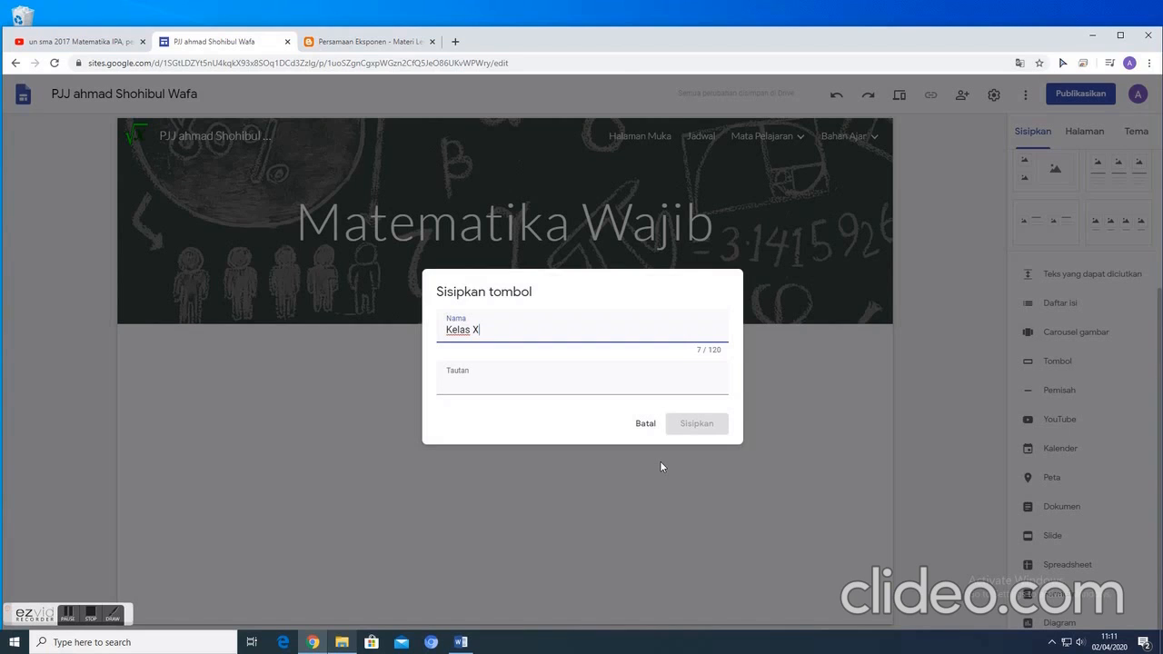
{"action": "left_click", "coordinate": [505, 391]}
{"action": "scroll", "coordinate": [514, 445], "scroll_direction": "down", "scroll_amount": 5}
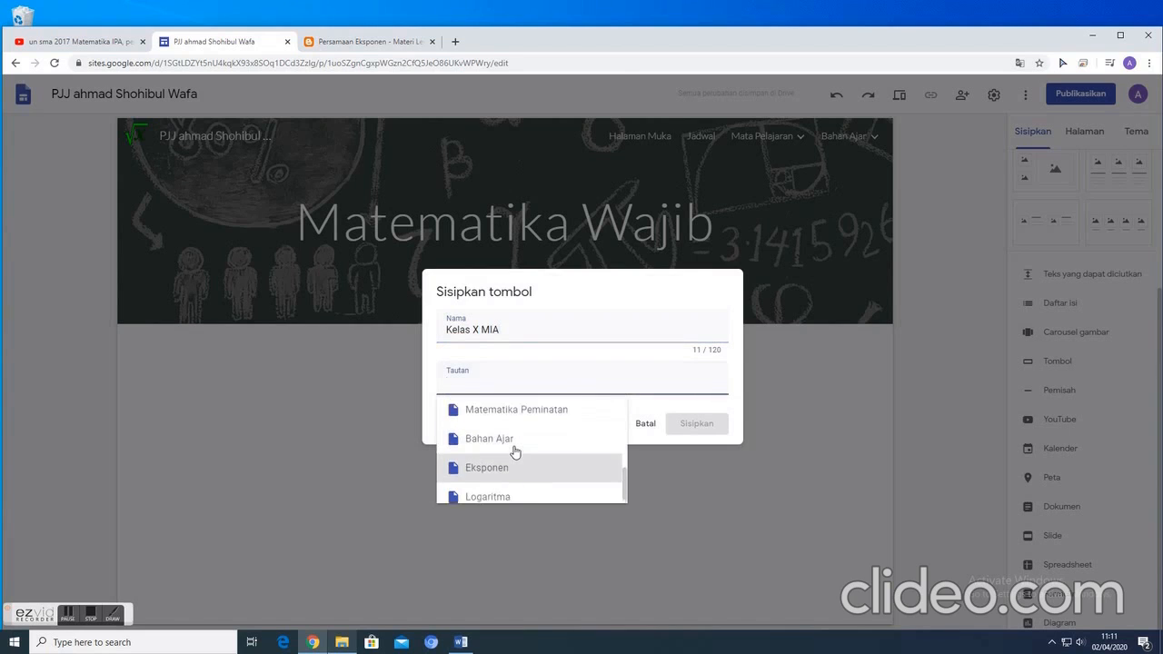
{"action": "scroll", "coordinate": [503, 430], "scroll_direction": "up", "scroll_amount": 1}
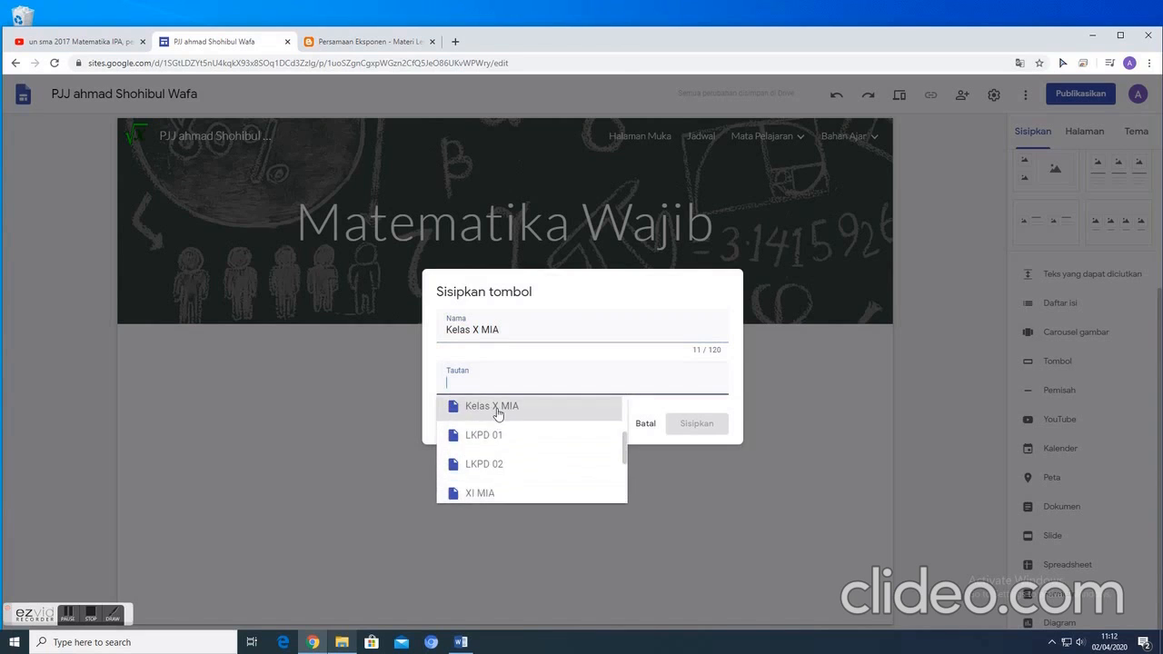
{"action": "left_click", "coordinate": [497, 413]}
{"action": "left_click", "coordinate": [697, 423]}
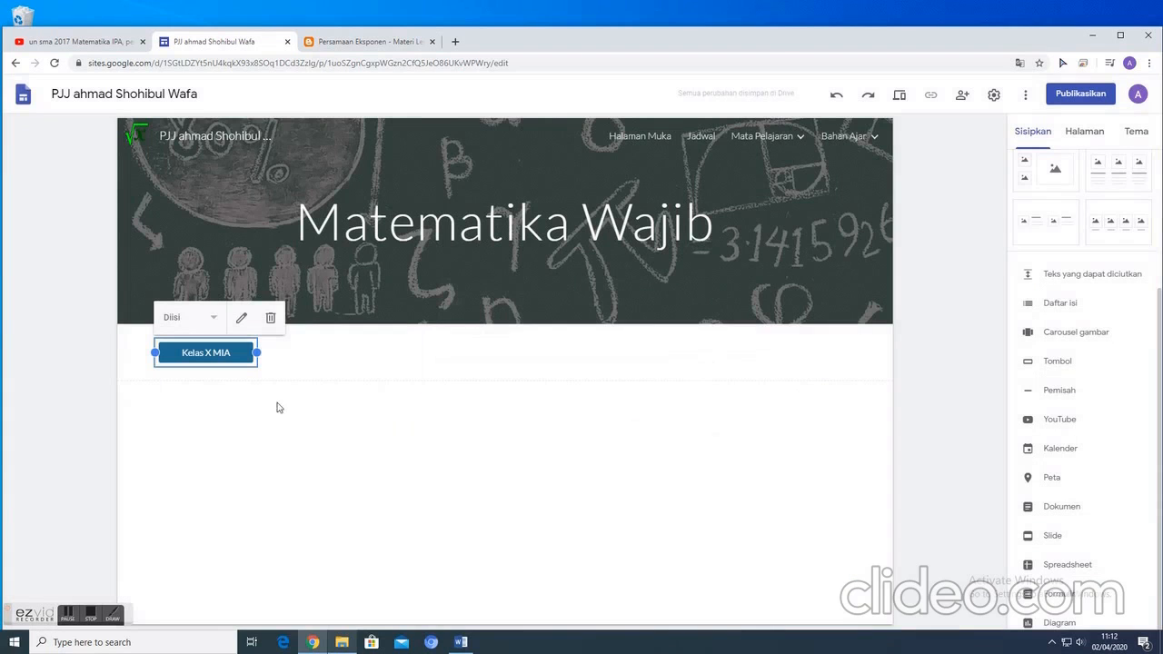
{"action": "left_click", "coordinate": [682, 453]}
- Insert a button named "Kelas XI MIA" linked to the XI MIA page, and space both class buttons side by side in one row
{"action": "left_click", "coordinate": [1057, 363]}
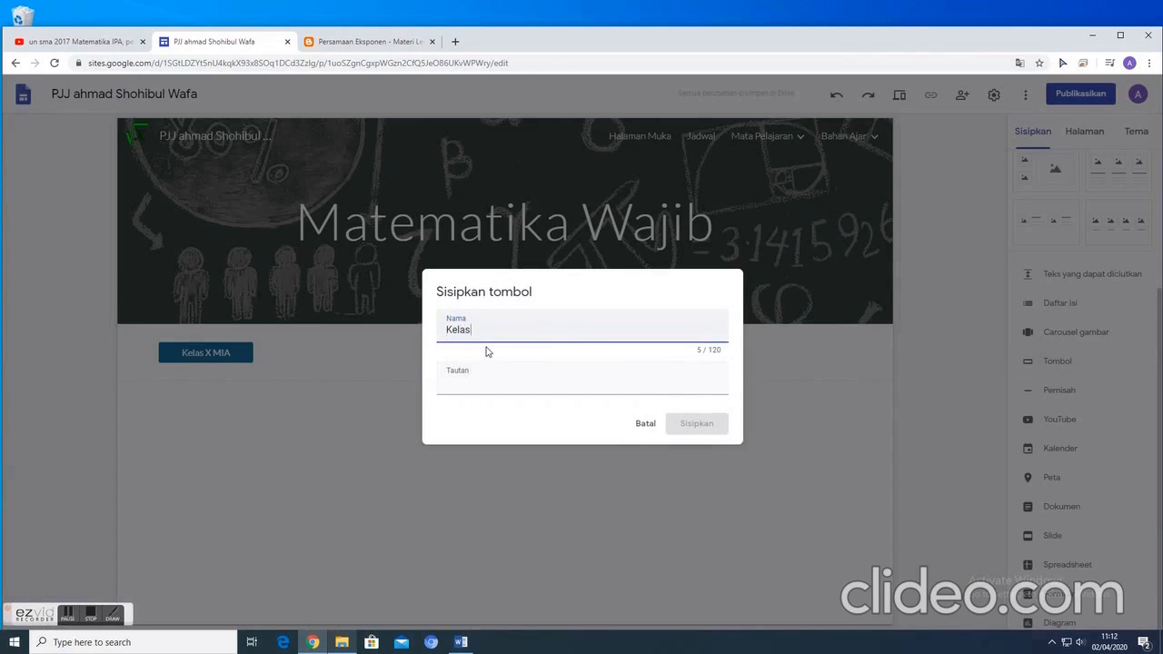
{"action": "left_click", "coordinate": [485, 382]}
{"action": "scroll", "coordinate": [519, 462], "scroll_direction": "down", "scroll_amount": 2}
{"action": "scroll", "coordinate": [519, 463], "scroll_direction": "down", "scroll_amount": 2}
{"action": "scroll", "coordinate": [480, 426], "scroll_direction": "up", "scroll_amount": 2}
{"action": "left_click", "coordinate": [488, 486]}
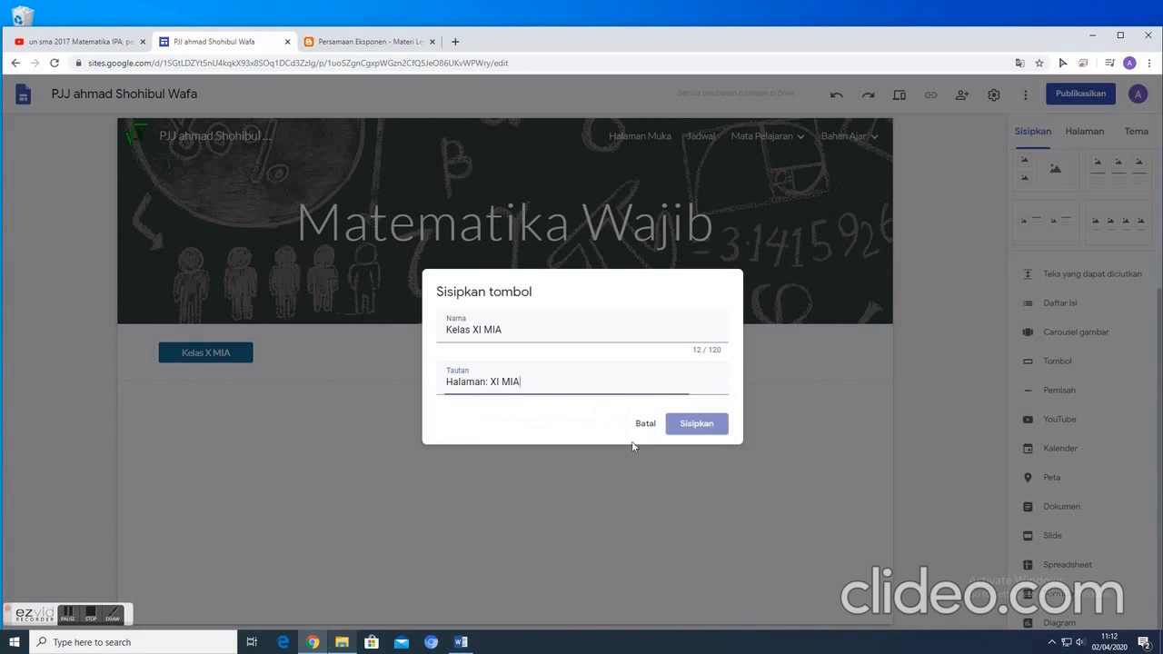
{"action": "left_click", "coordinate": [700, 427]}
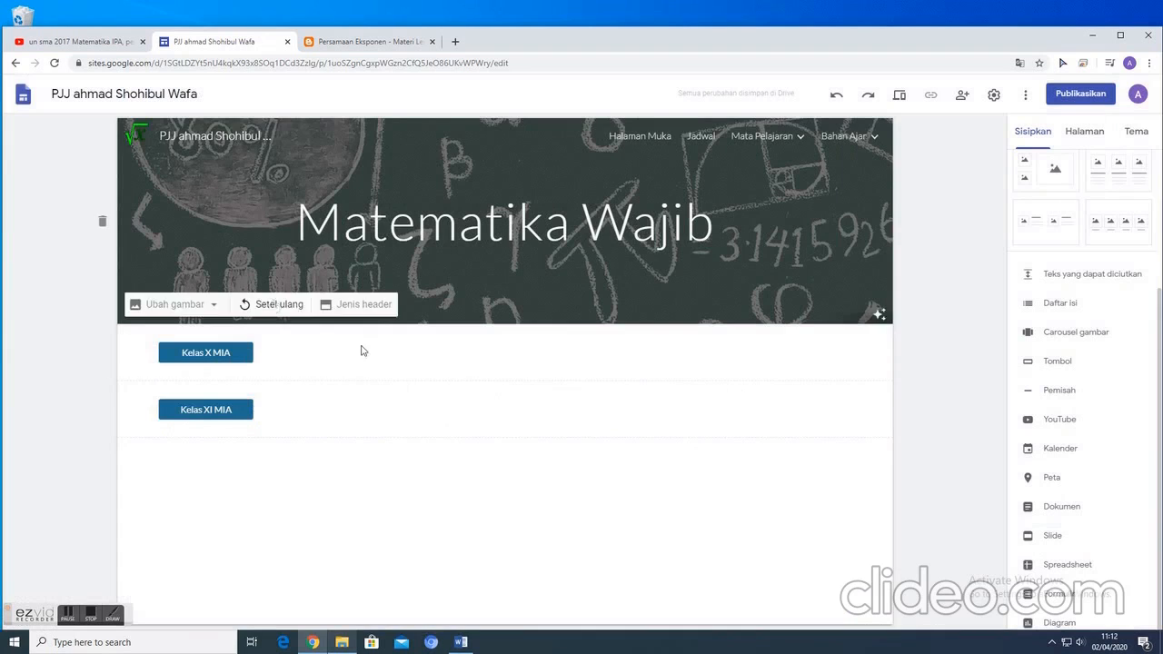
{"action": "left_click_drag", "start_coordinate": [203, 409], "coordinate": [587, 354]}
{"action": "left_click_drag", "start_coordinate": [220, 346], "coordinate": [319, 345]}
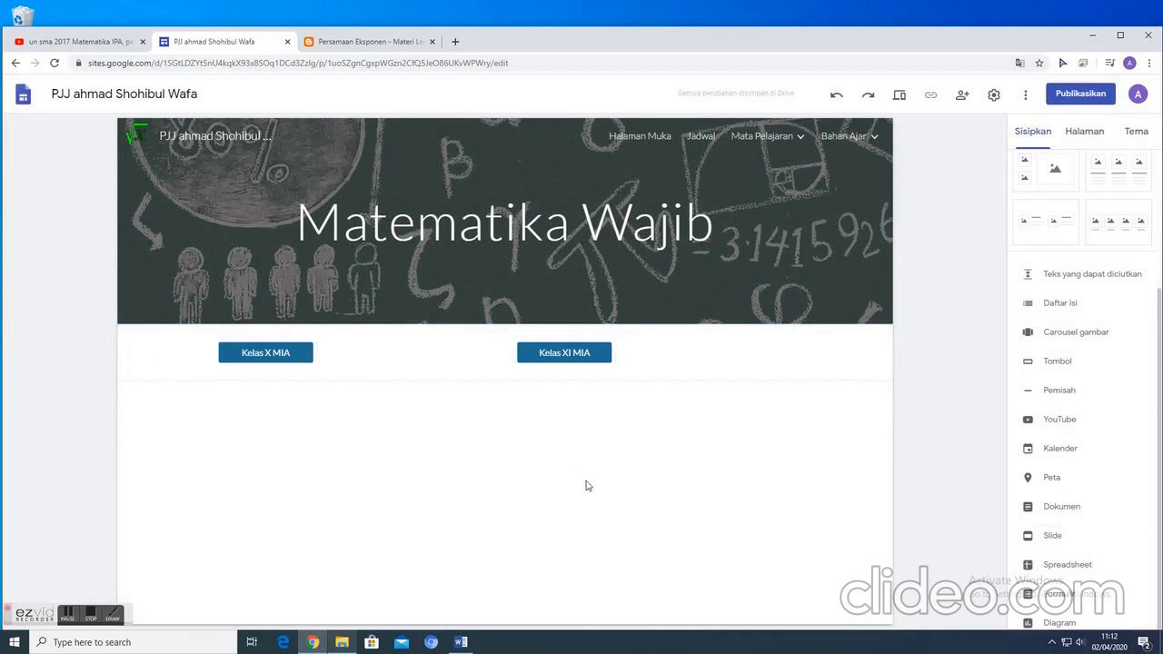
- Open the Kelas X MIA page under Matematika Wajib and expand its list of subpages
{"action": "left_click", "coordinate": [1087, 132]}
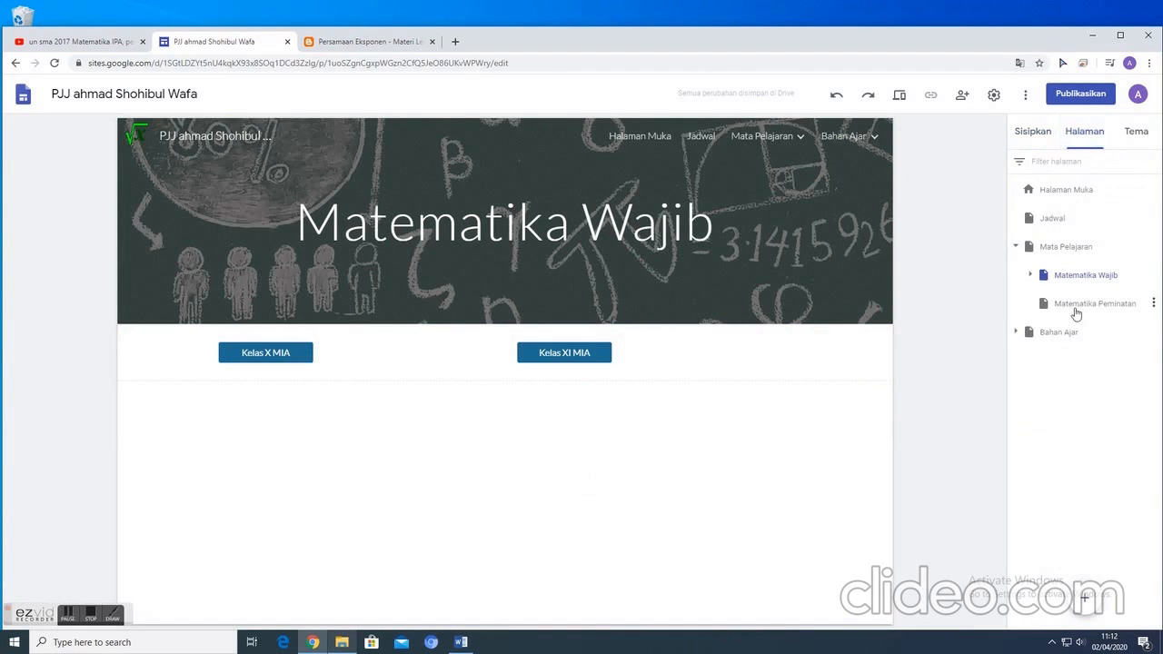
{"action": "left_click", "coordinate": [1030, 274]}
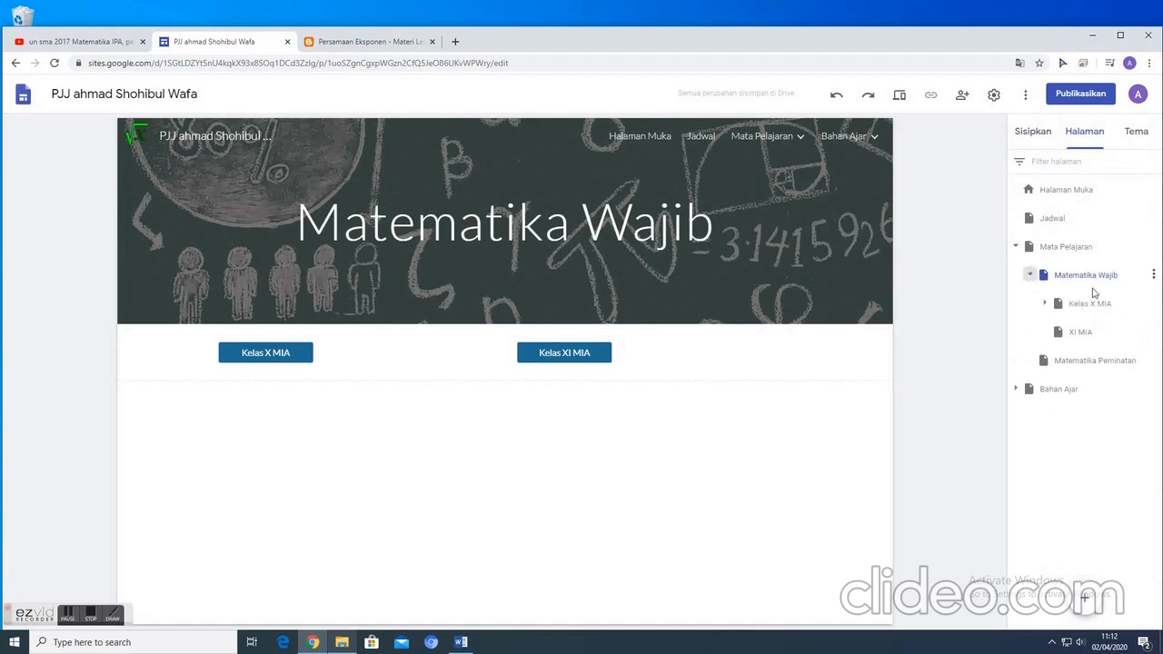
{"action": "left_click", "coordinate": [1058, 307]}
{"action": "left_click", "coordinate": [1046, 304]}
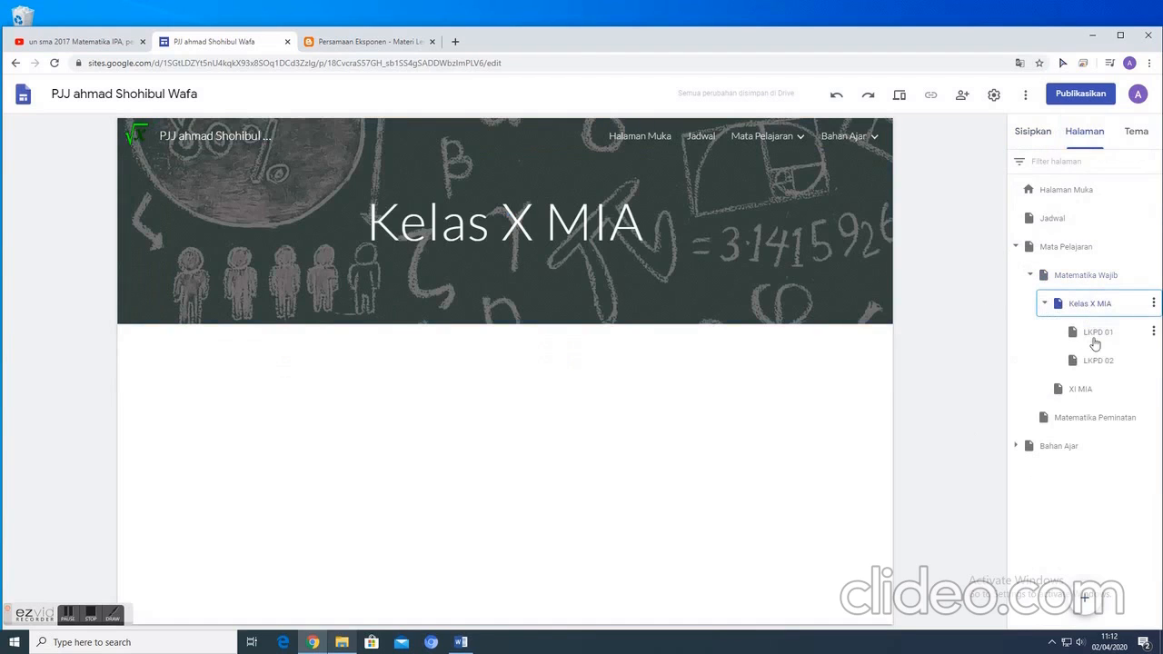
{"action": "left_click", "coordinate": [380, 421]}
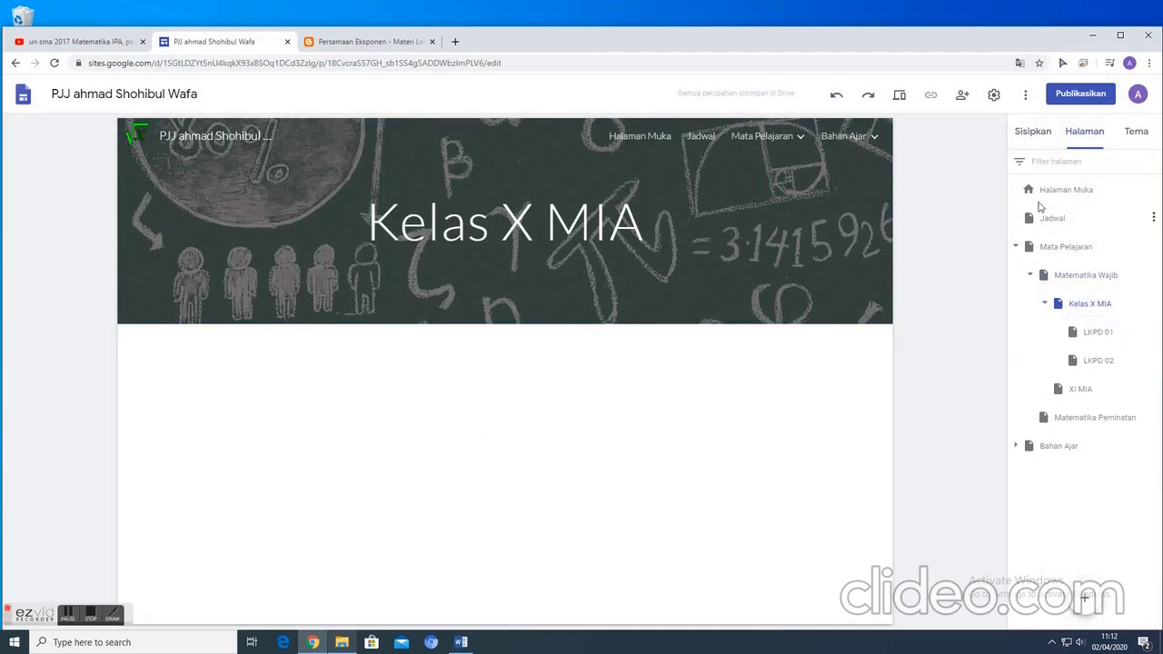
- Insert a button named "LKPD 01" on the Kelas X MIA page, linked to the site's LKPD 01 page
{"action": "left_click", "coordinate": [1041, 136]}
{"action": "scroll", "coordinate": [1066, 384], "scroll_direction": "down", "scroll_amount": 1}
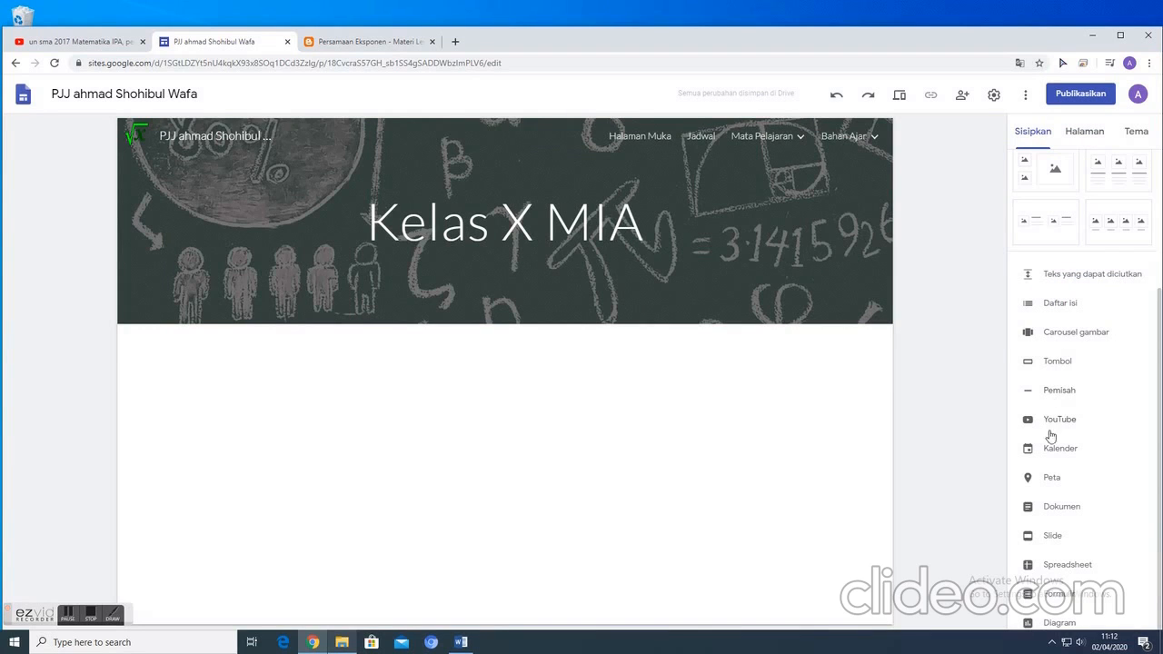
{"action": "left_click", "coordinate": [1058, 361]}
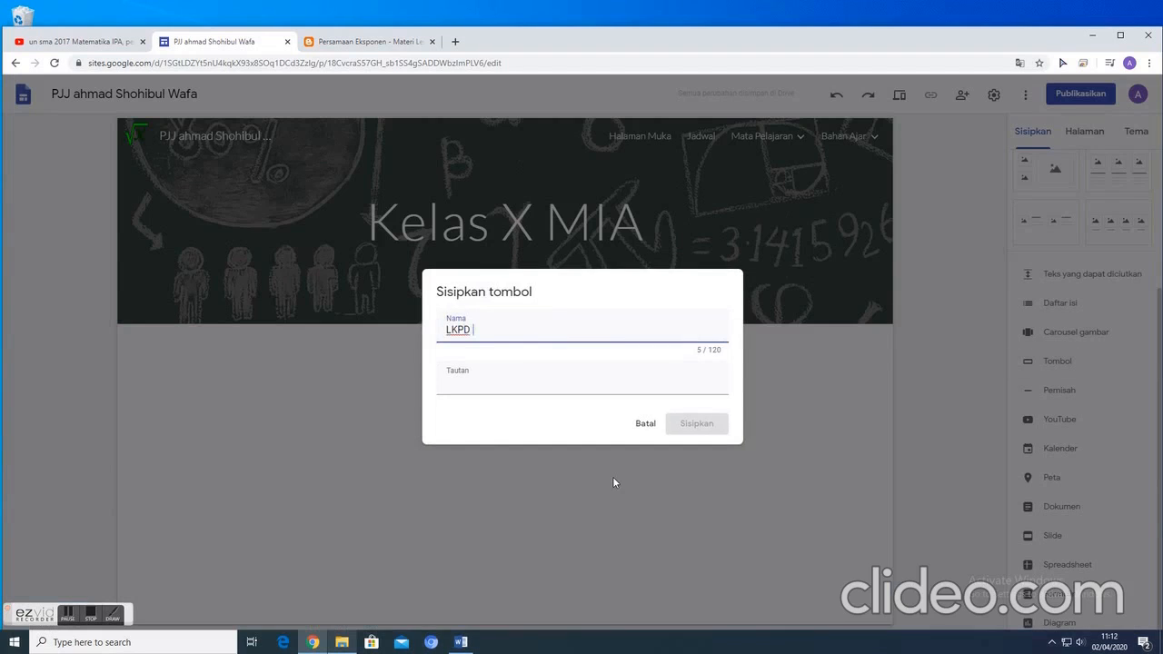
{"action": "left_click", "coordinate": [517, 387]}
{"action": "scroll", "coordinate": [499, 454], "scroll_direction": "down", "scroll_amount": 2}
{"action": "scroll", "coordinate": [501, 454], "scroll_direction": "down", "scroll_amount": 1}
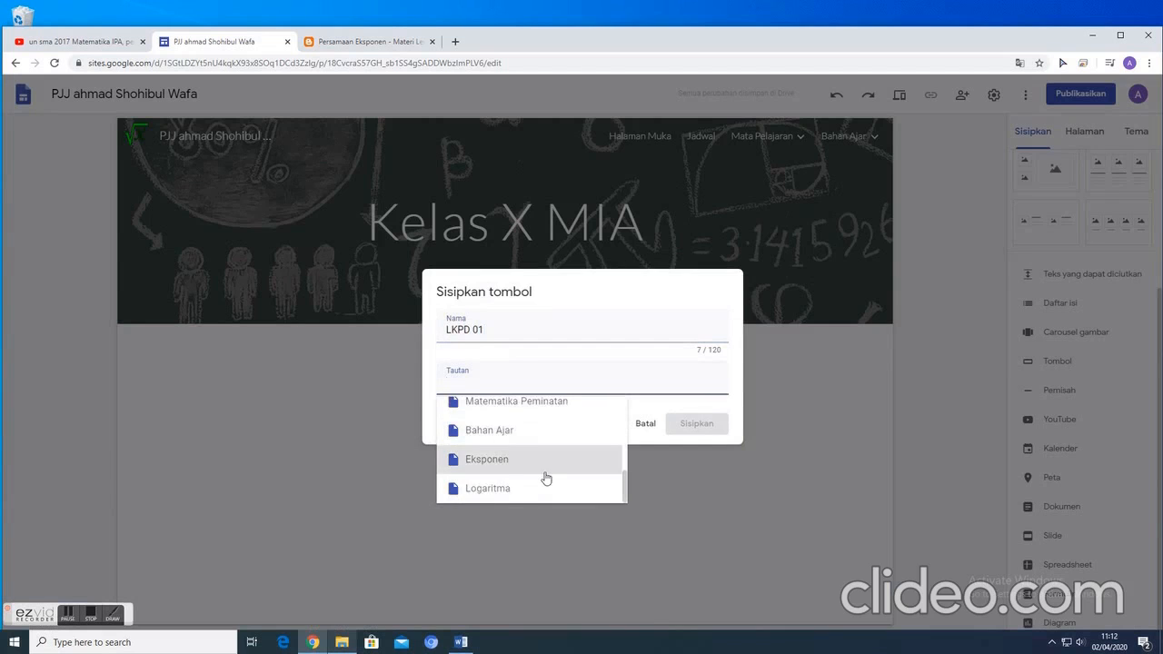
{"action": "scroll", "coordinate": [558, 464], "scroll_direction": "up", "scroll_amount": 1}
{"action": "left_click", "coordinate": [505, 443]}
{"action": "left_click", "coordinate": [696, 427]}
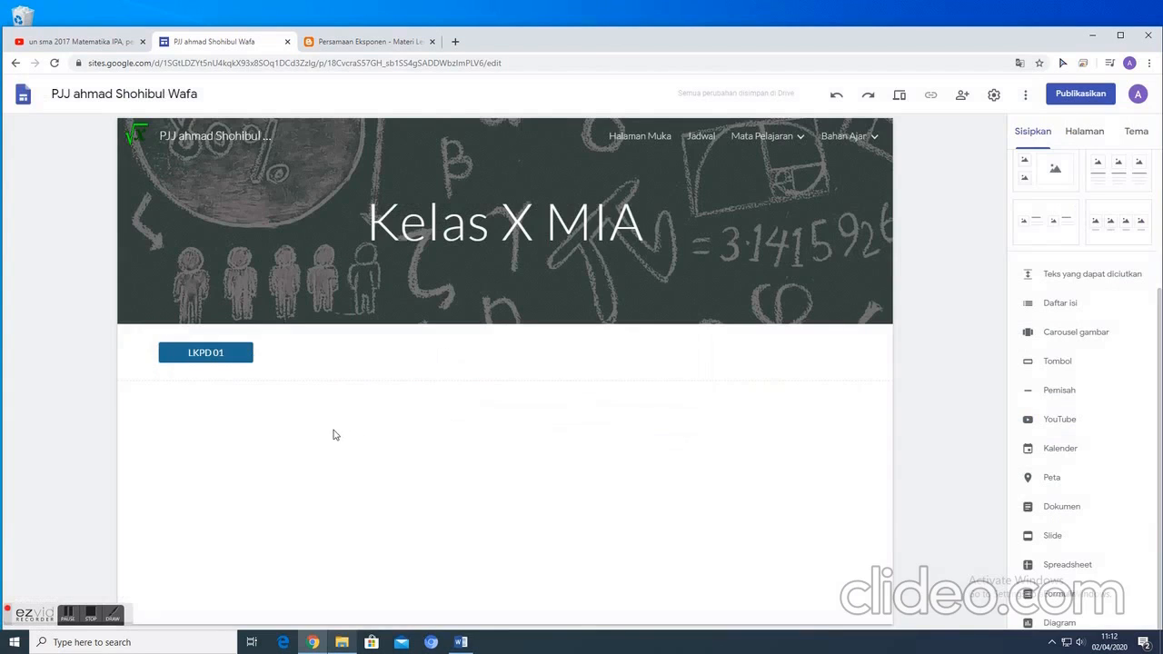
- Insert a button named "LKPD 02" linked to the LKPD 02 page and move it into the same row as the LKPD 01 button
{"action": "left_click", "coordinate": [1054, 362]}
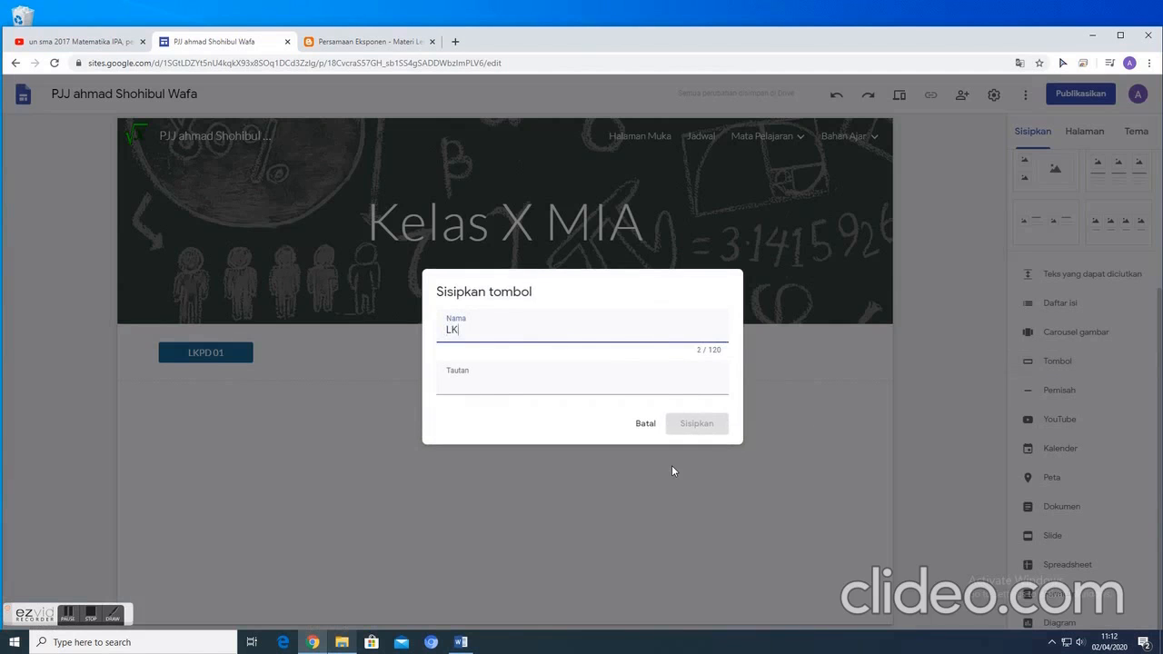
{"action": "type", "text": "LKPD 02"}
{"action": "left_click", "coordinate": [487, 388]}
{"action": "scroll", "coordinate": [507, 437], "scroll_direction": "down", "scroll_amount": 5}
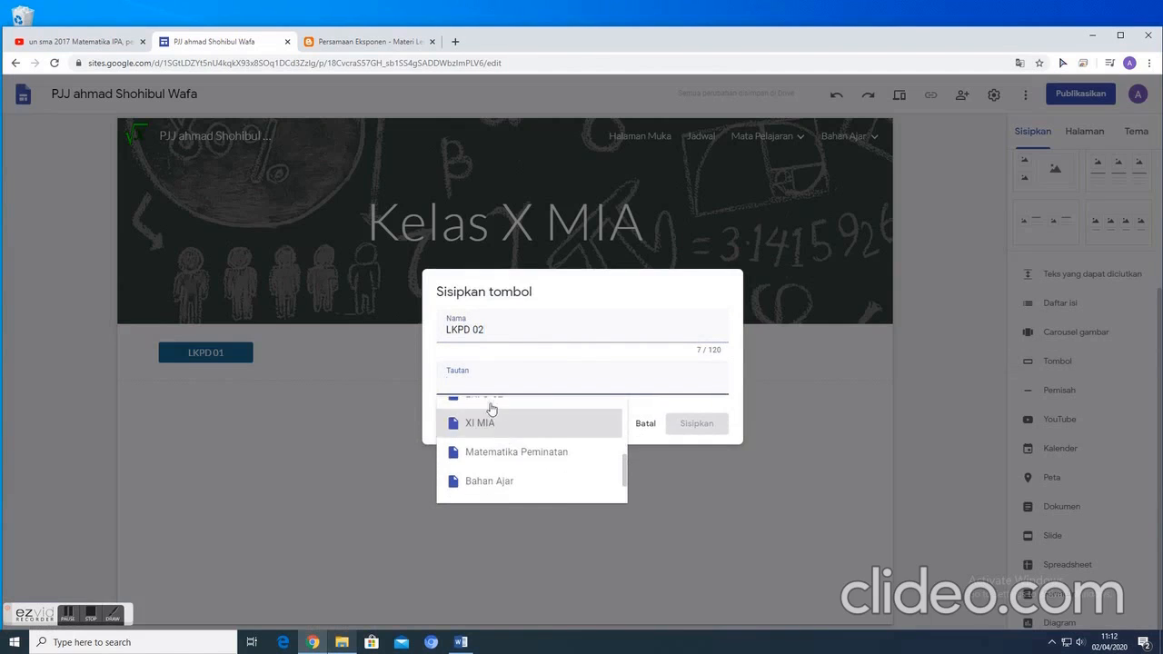
{"action": "left_click", "coordinate": [488, 403]}
{"action": "left_click", "coordinate": [696, 423]}
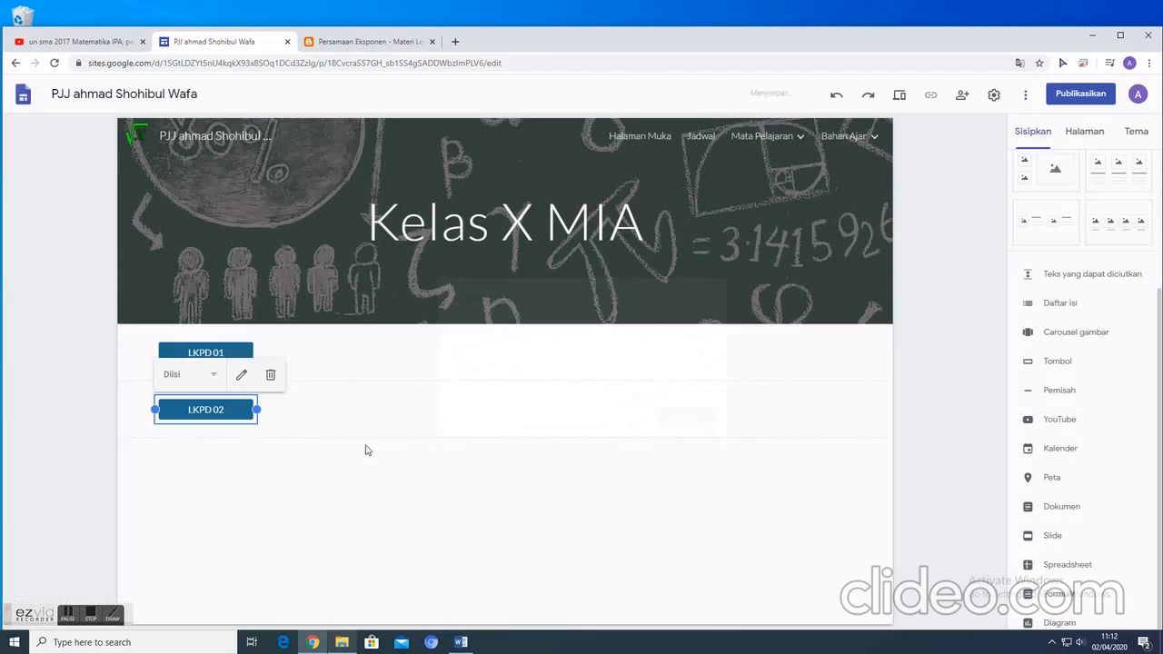
{"action": "left_click_drag", "start_coordinate": [239, 408], "coordinate": [663, 366]}
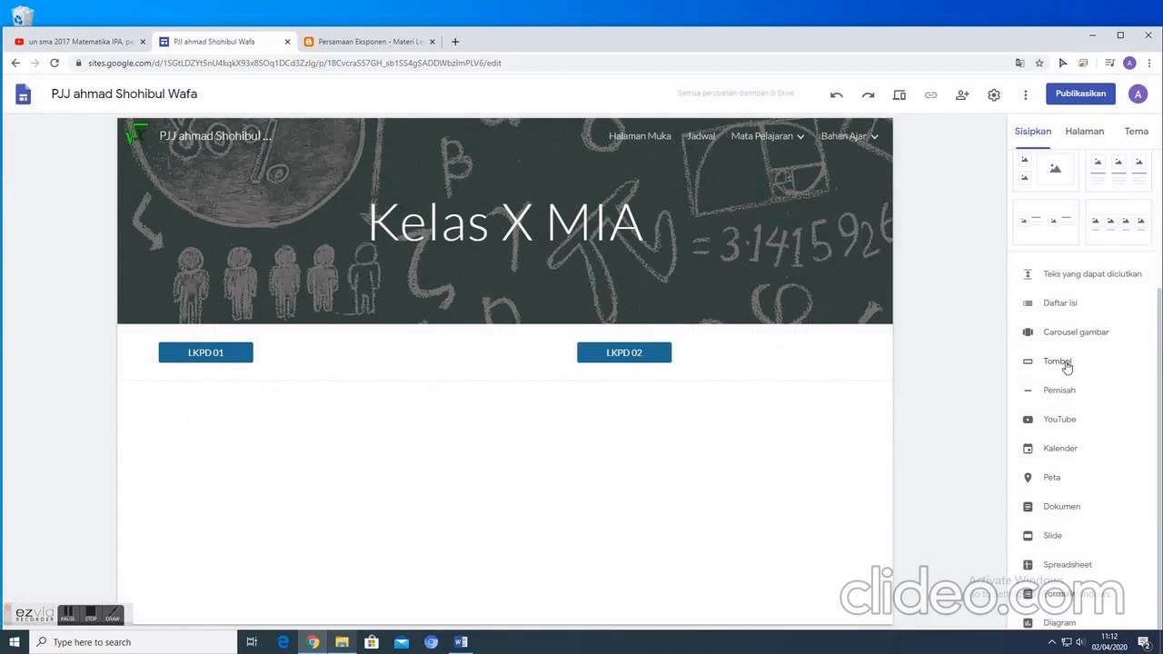
- Collapse the Mata Pelajaran page hierarchy and open the Bahan Ajar page
{"action": "left_click", "coordinate": [1086, 131]}
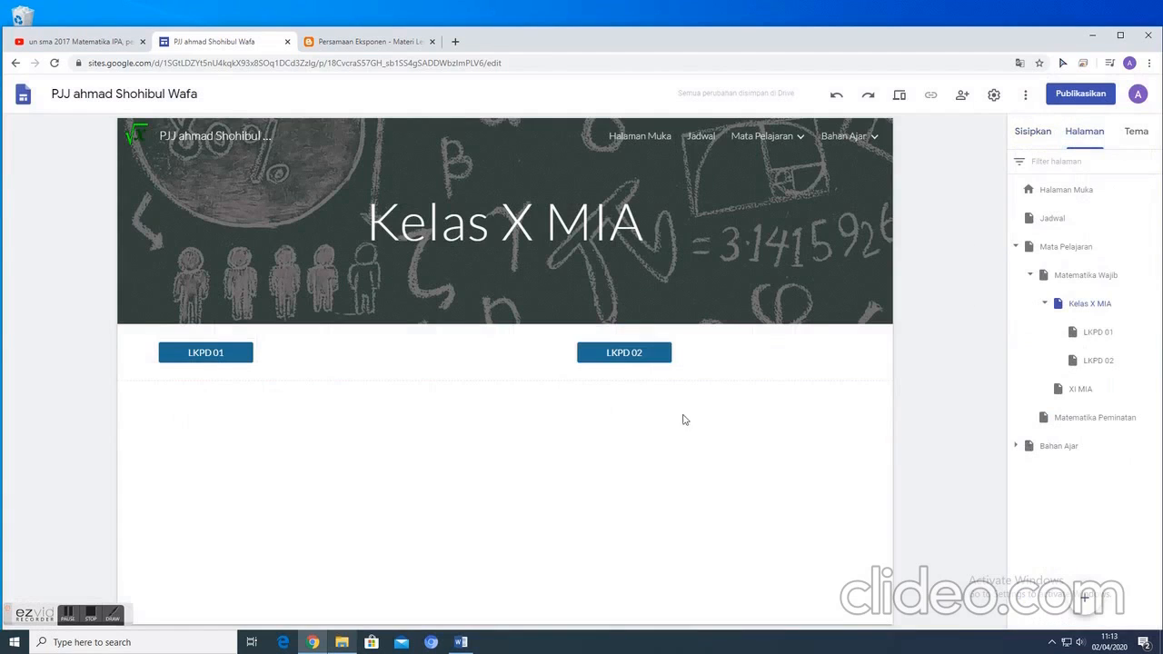
{"action": "left_click", "coordinate": [1046, 305]}
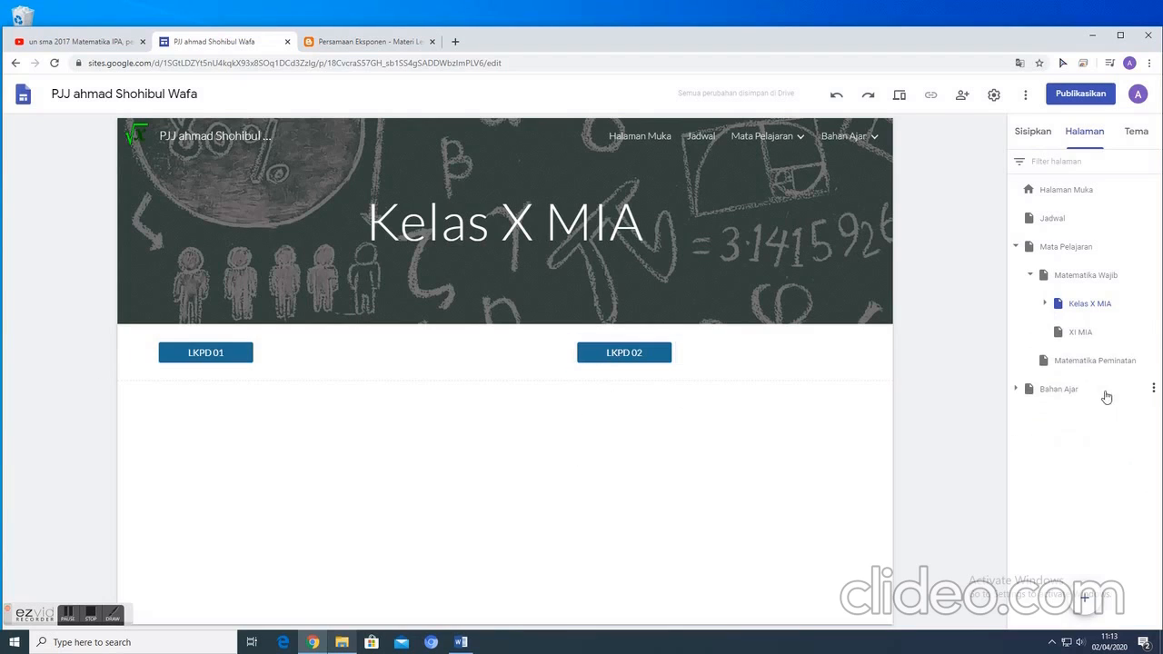
{"action": "left_click", "coordinate": [1029, 275]}
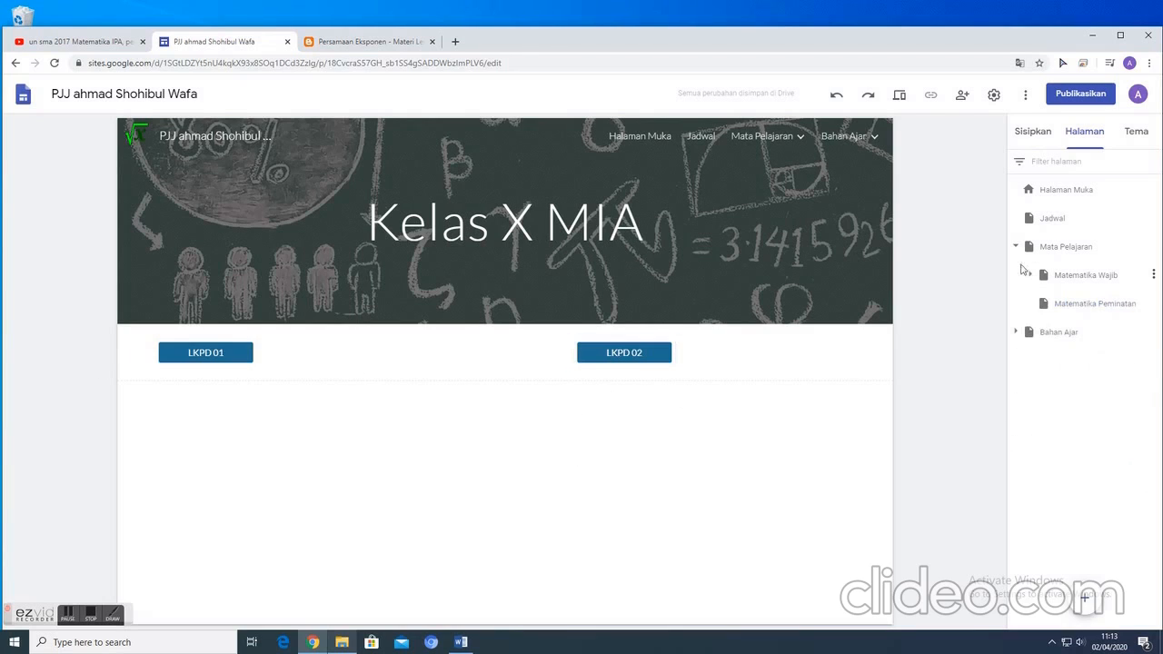
{"action": "left_click", "coordinate": [1015, 246]}
{"action": "left_click", "coordinate": [1051, 276]}
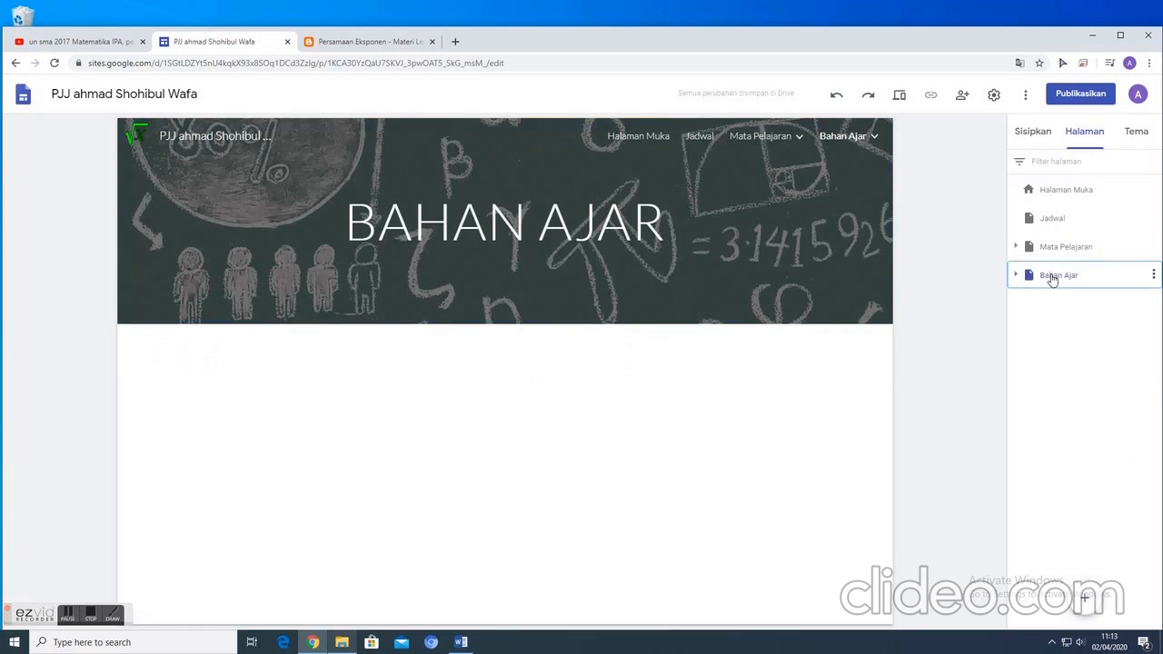
- Insert a button named "Eksponen" on the Bahan Ajar page, linked to the site's Eksponen page
{"action": "left_click", "coordinate": [1034, 131]}
{"action": "left_click", "coordinate": [1054, 362]}
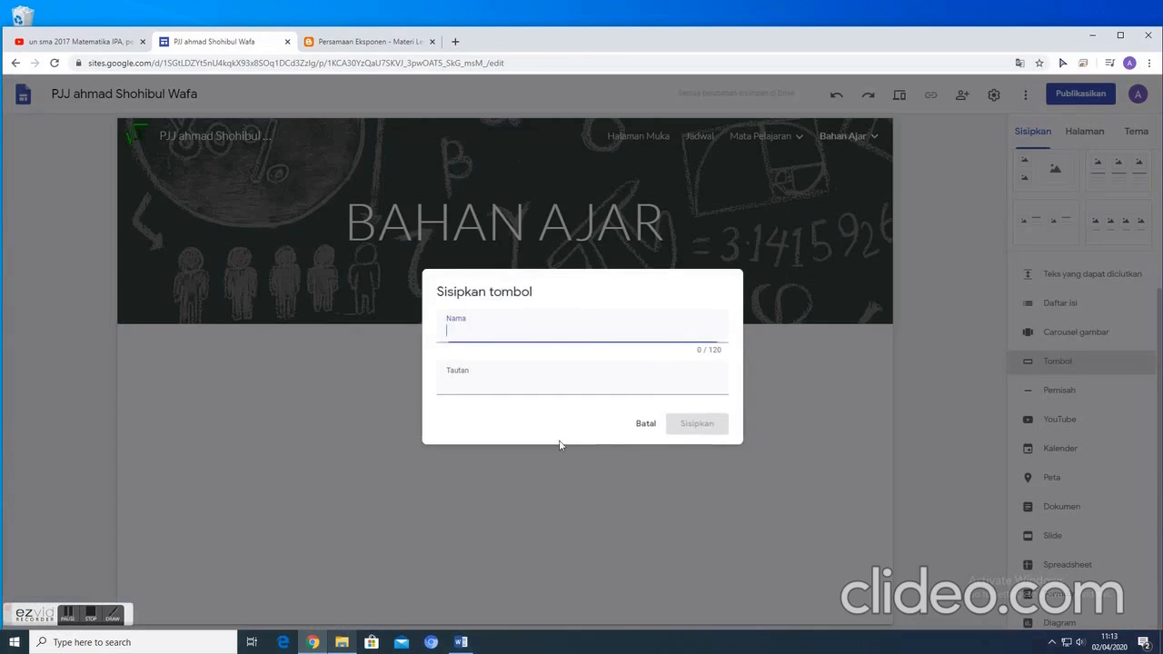
{"action": "type", "text": "Ekponen"}
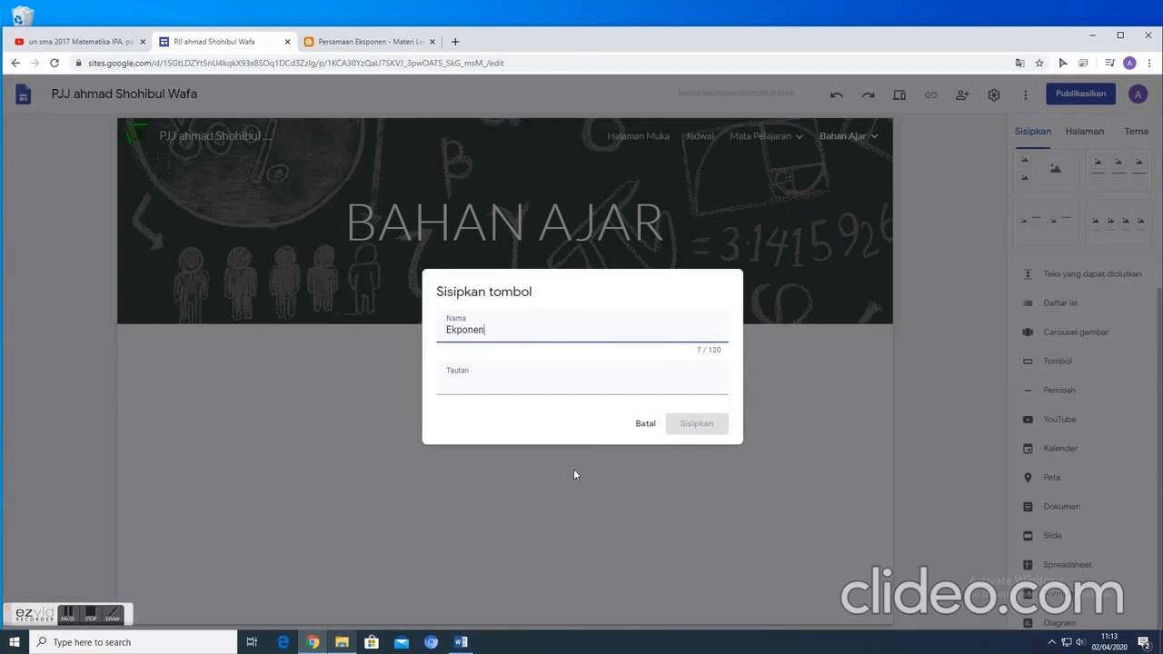
{"action": "left_click", "coordinate": [459, 329]}
{"action": "type", "text": "s"}
{"action": "left_click", "coordinate": [576, 382]}
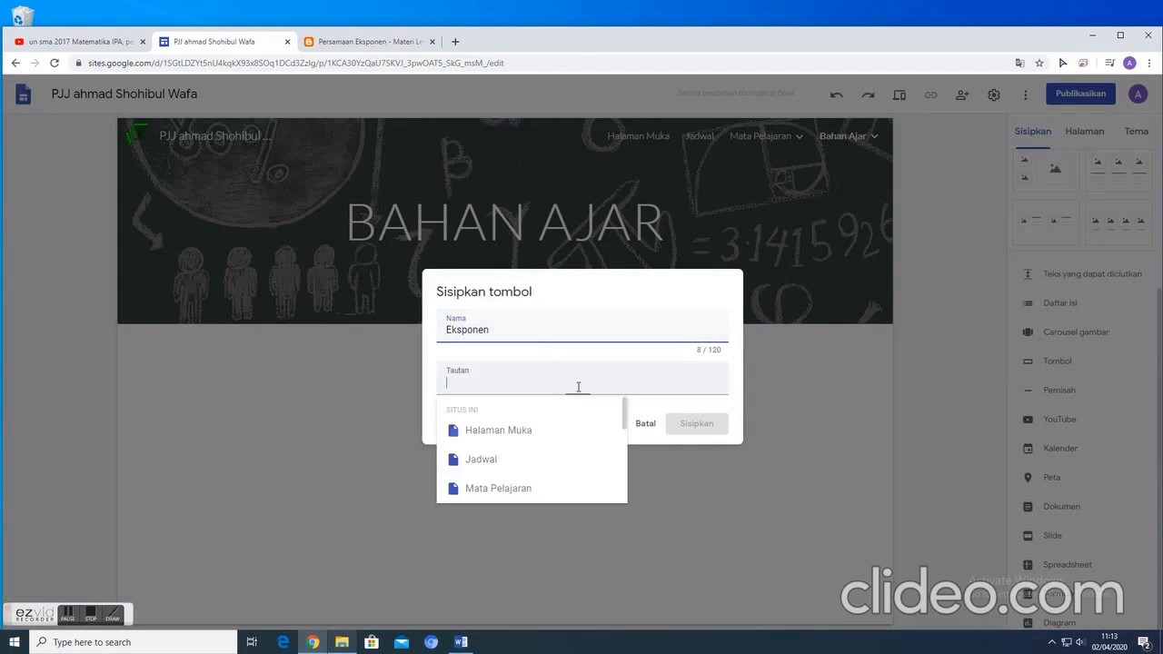
{"action": "scroll", "coordinate": [548, 442], "scroll_direction": "down", "scroll_amount": 3}
{"action": "scroll", "coordinate": [548, 442], "scroll_direction": "down", "scroll_amount": 2}
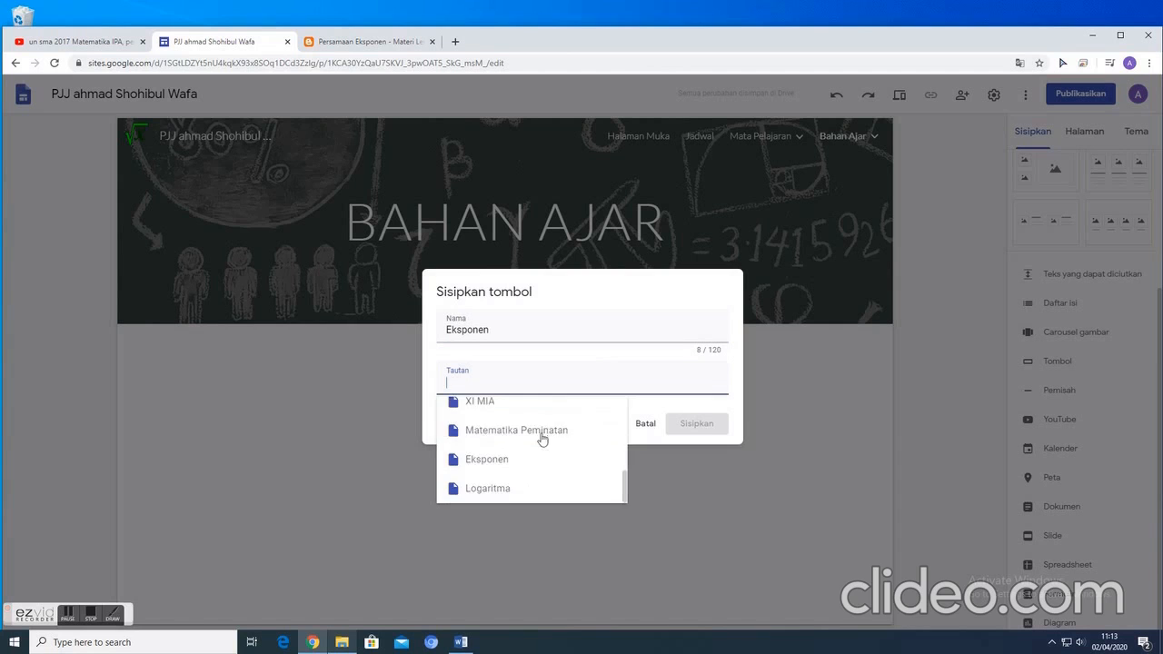
{"action": "left_click", "coordinate": [521, 460]}
{"action": "left_click", "coordinate": [689, 424]}
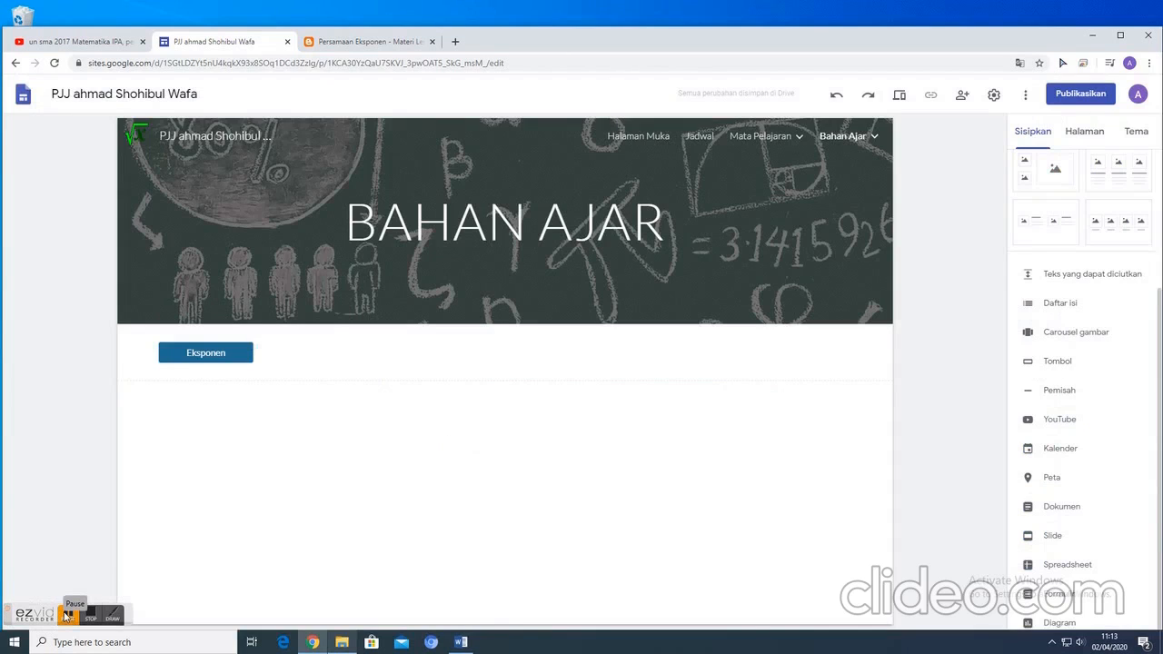
- Insert a button named "Logaritma" on the Bahan Ajar page, linked to the site's Logaritma page
{"action": "left_click", "coordinate": [1064, 362]}
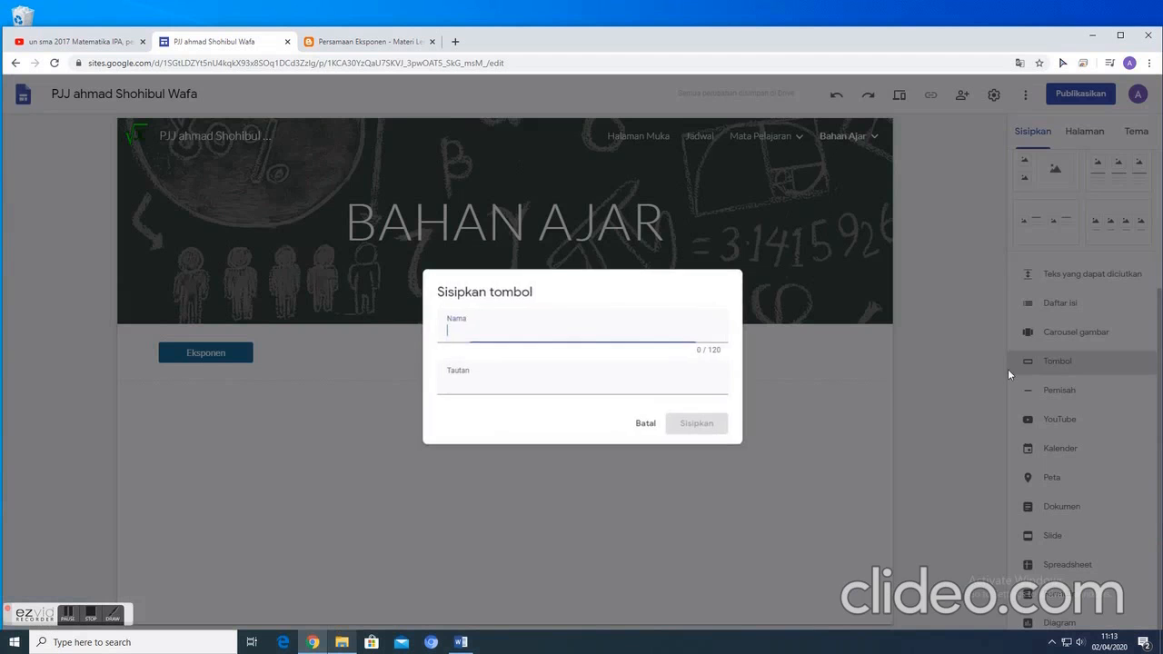
{"action": "left_click", "coordinate": [497, 394]}
{"action": "scroll", "coordinate": [515, 469], "scroll_direction": "down", "scroll_amount": 4}
{"action": "left_click", "coordinate": [520, 496]}
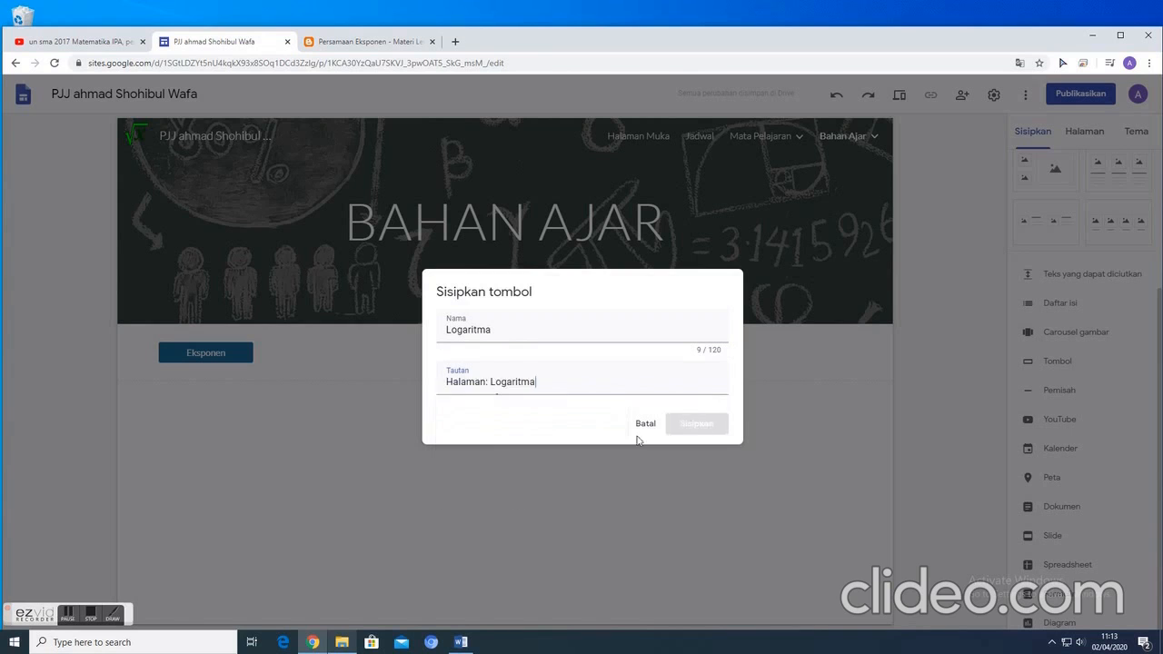
{"action": "left_click", "coordinate": [695, 423]}
{"action": "left_click", "coordinate": [392, 492]}
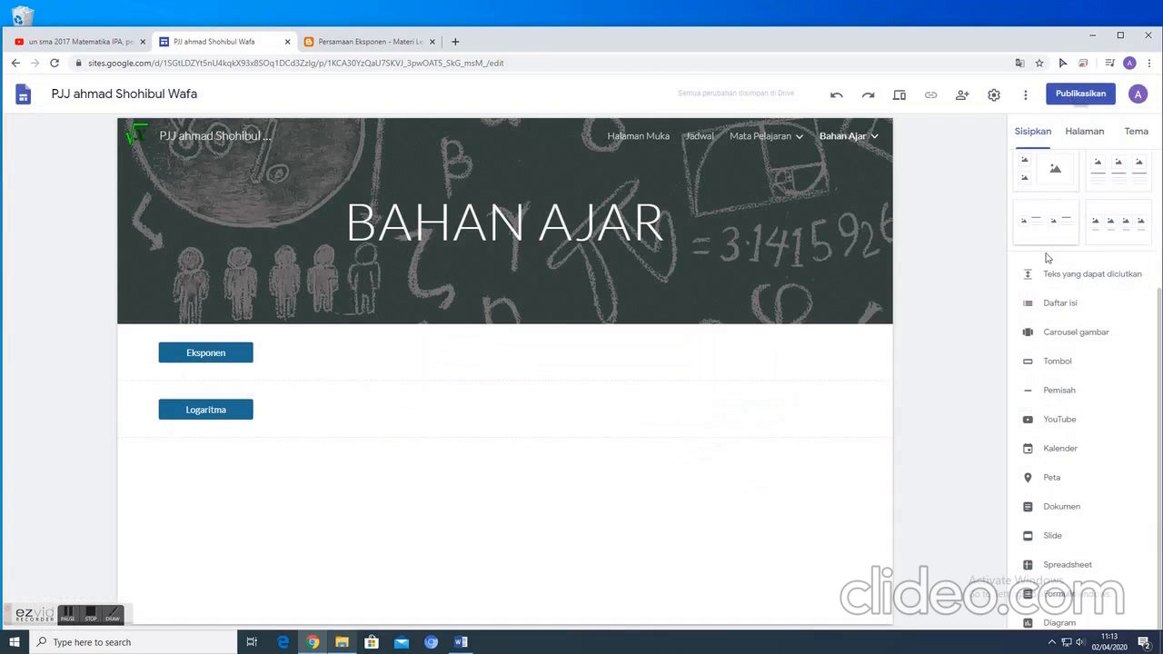
- Review the Halaman Muka and Jadwal pages in the editor
{"action": "scroll", "coordinate": [1048, 258], "scroll_direction": "up", "scroll_amount": 2}
{"action": "left_click", "coordinate": [1080, 136]}
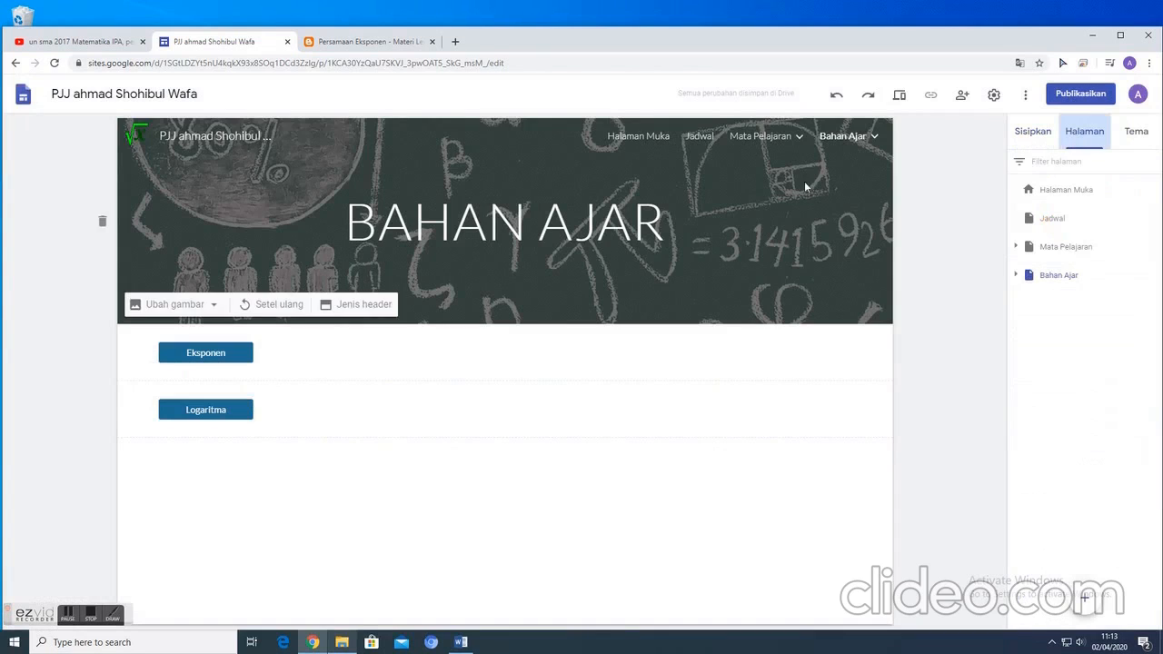
{"action": "left_click", "coordinate": [643, 139]}
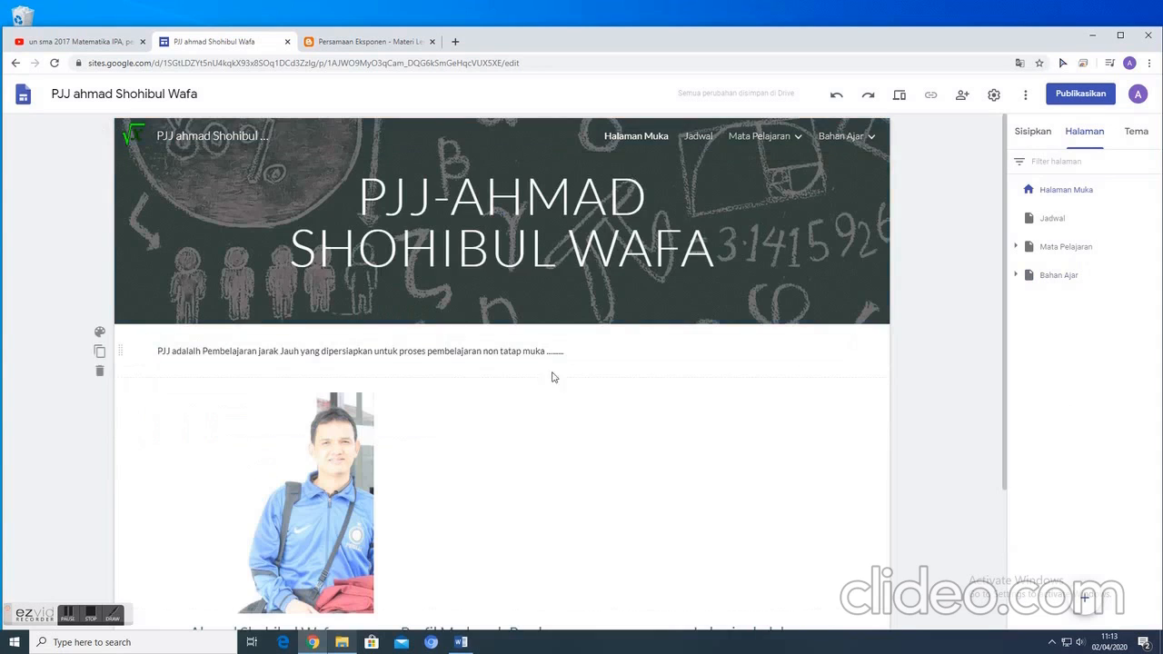
{"action": "left_click", "coordinate": [698, 137]}
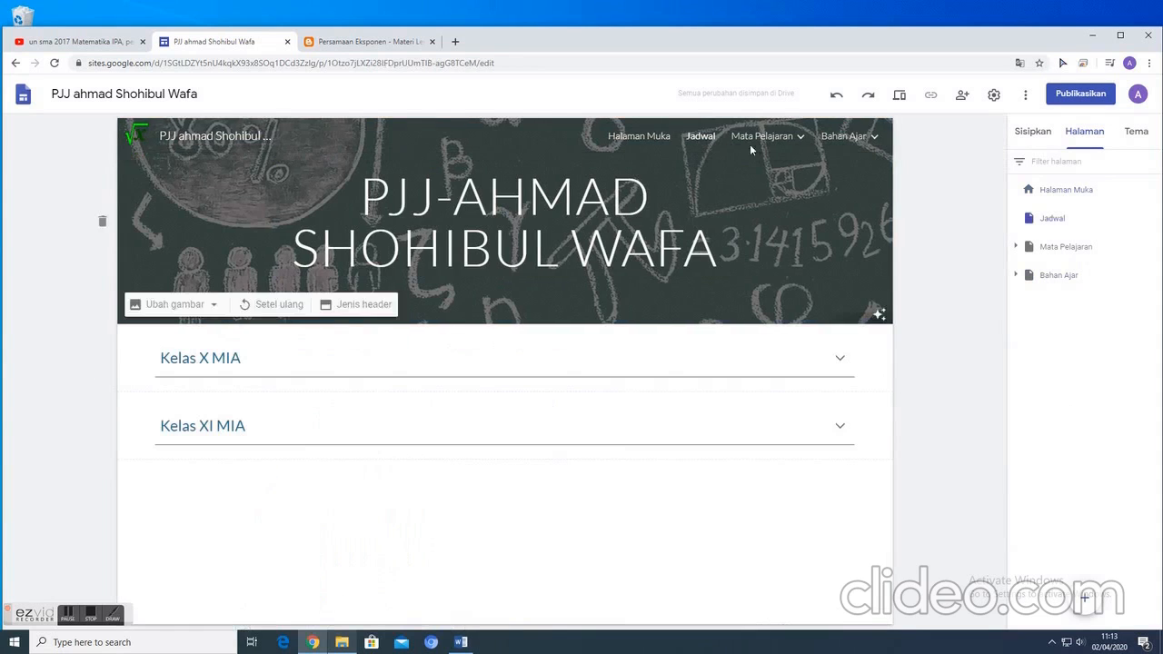
{"action": "mouse_move", "coordinate": [778, 143]}
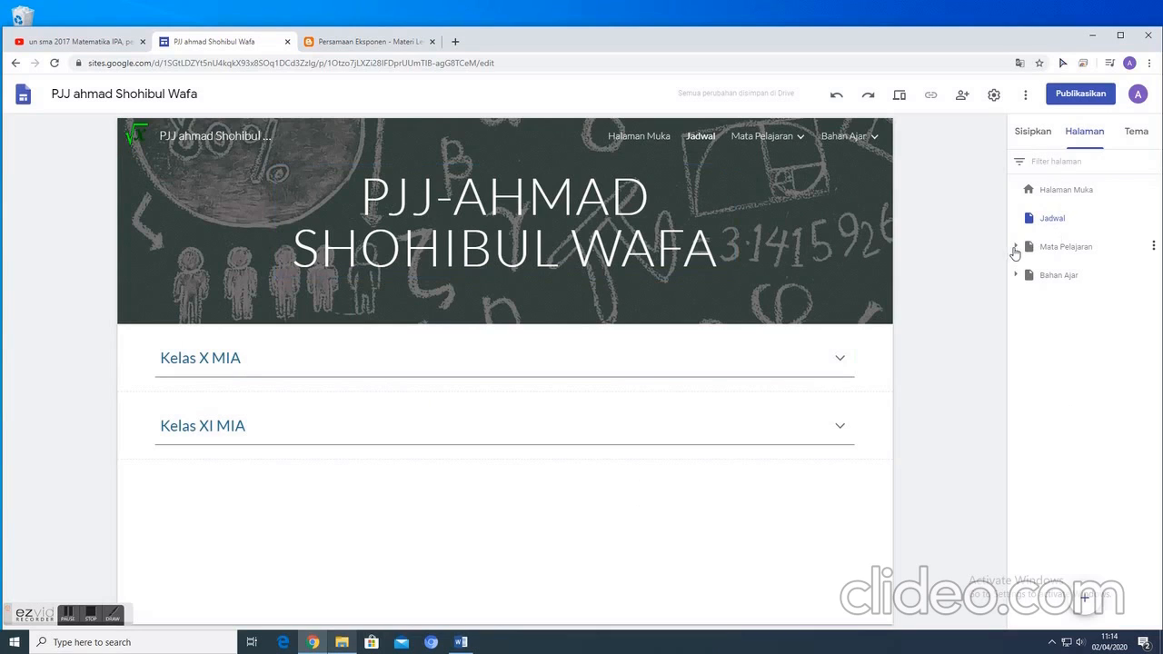
{"action": "left_click", "coordinate": [1036, 132]}
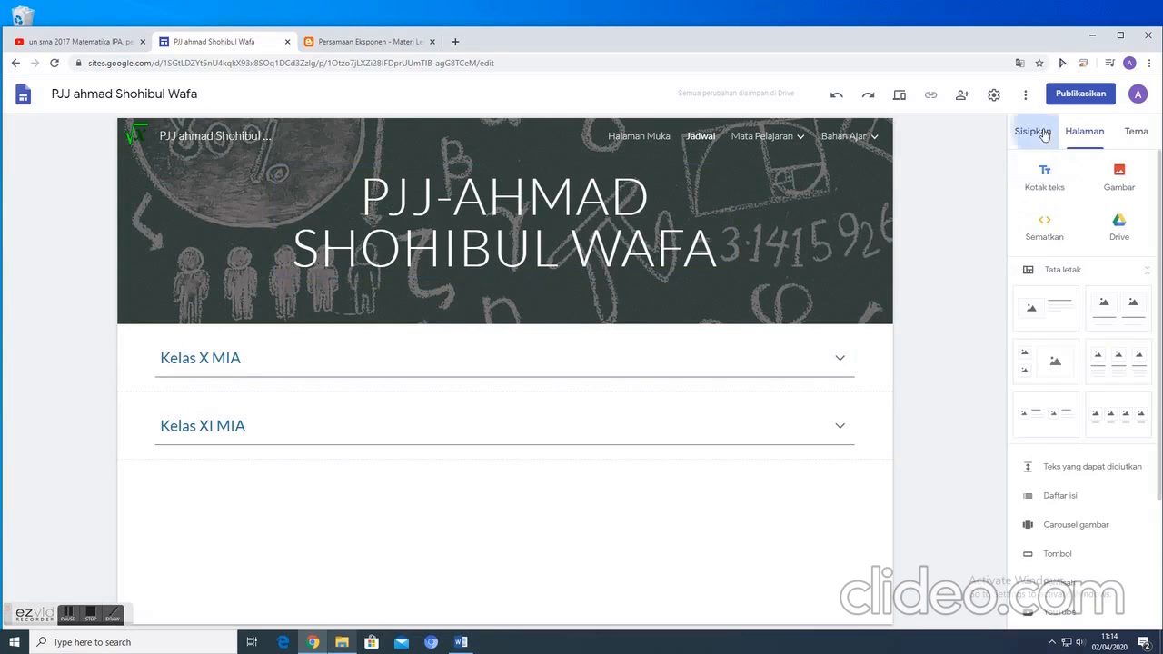
{"action": "scroll", "coordinate": [1060, 390], "scroll_direction": "down", "scroll_amount": 3}
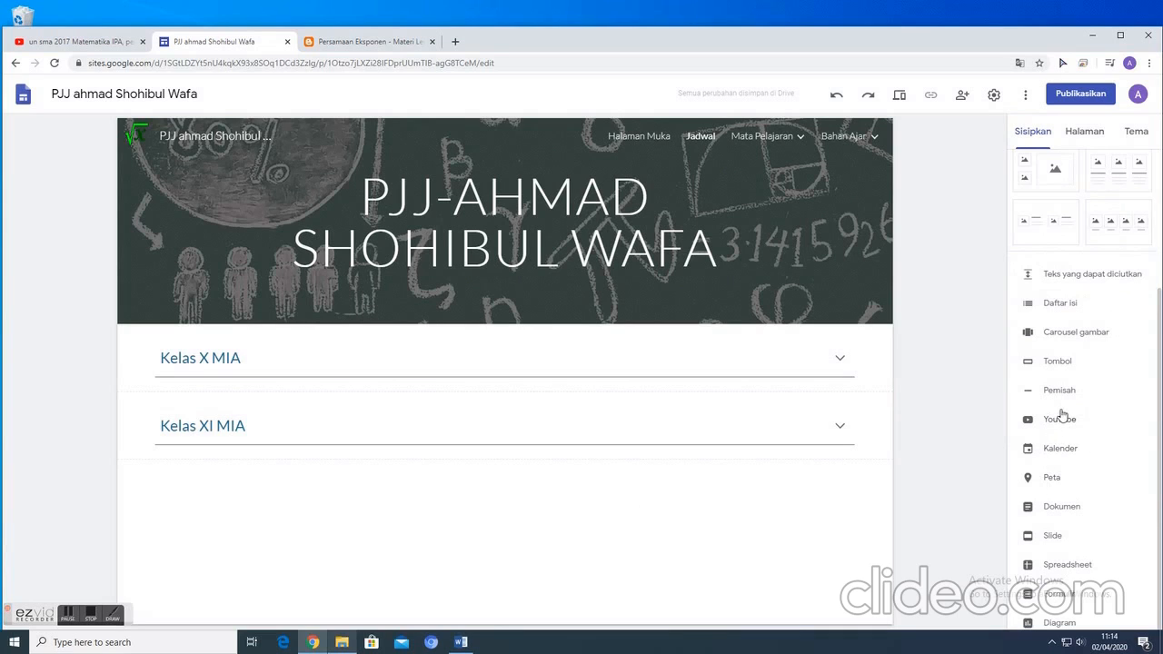
{"action": "scroll", "coordinate": [1059, 362], "scroll_direction": "up", "scroll_amount": 2}
{"action": "scroll", "coordinate": [1092, 418], "scroll_direction": "up", "scroll_amount": 1}
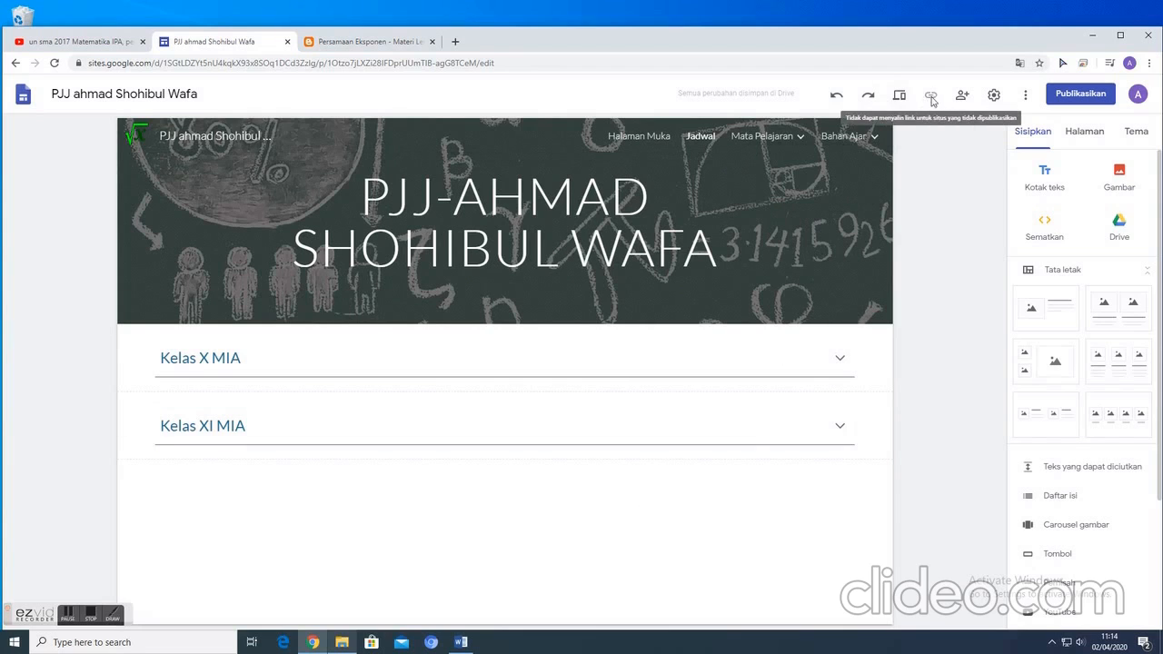
- Preview the site at full-screen size and look over the Halaman Muka page
{"action": "left_click", "coordinate": [902, 96]}
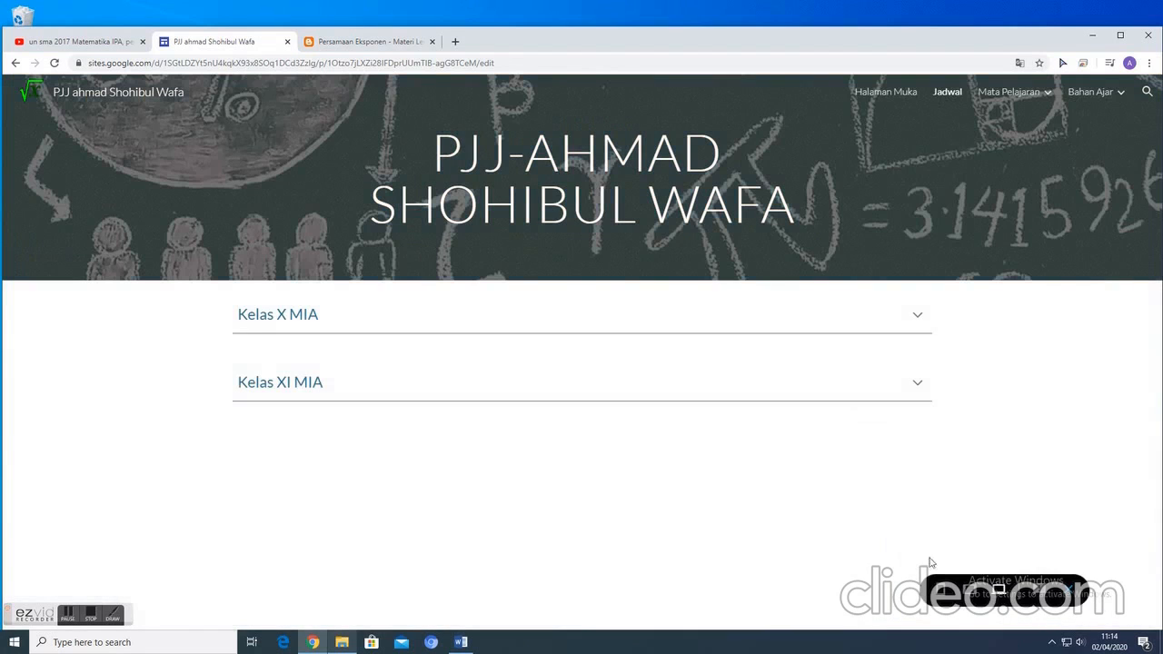
{"action": "left_click", "coordinate": [895, 94]}
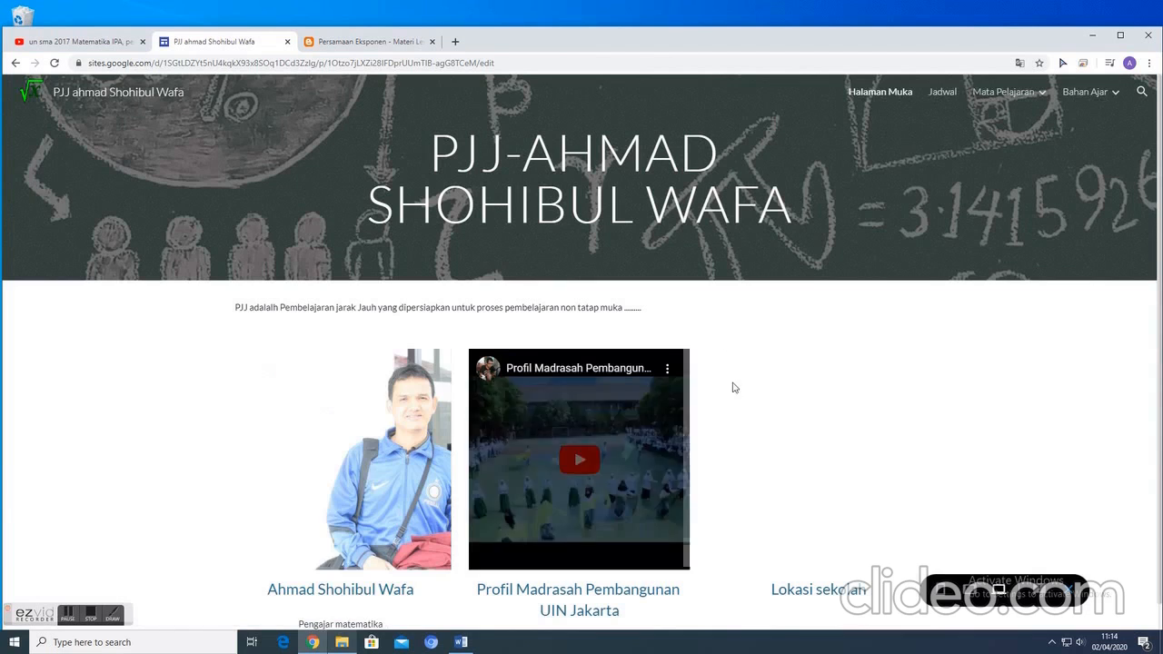
{"action": "scroll", "coordinate": [509, 331], "scroll_direction": "down", "scroll_amount": 2}
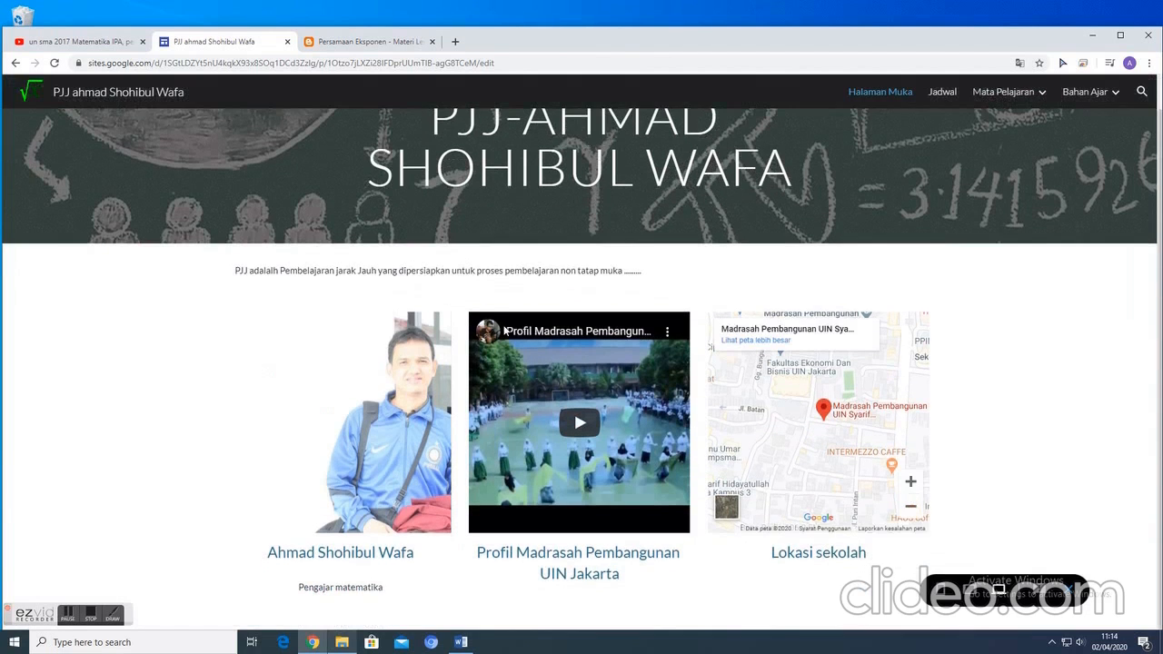
{"action": "scroll", "coordinate": [510, 331], "scroll_direction": "up", "scroll_amount": 2}
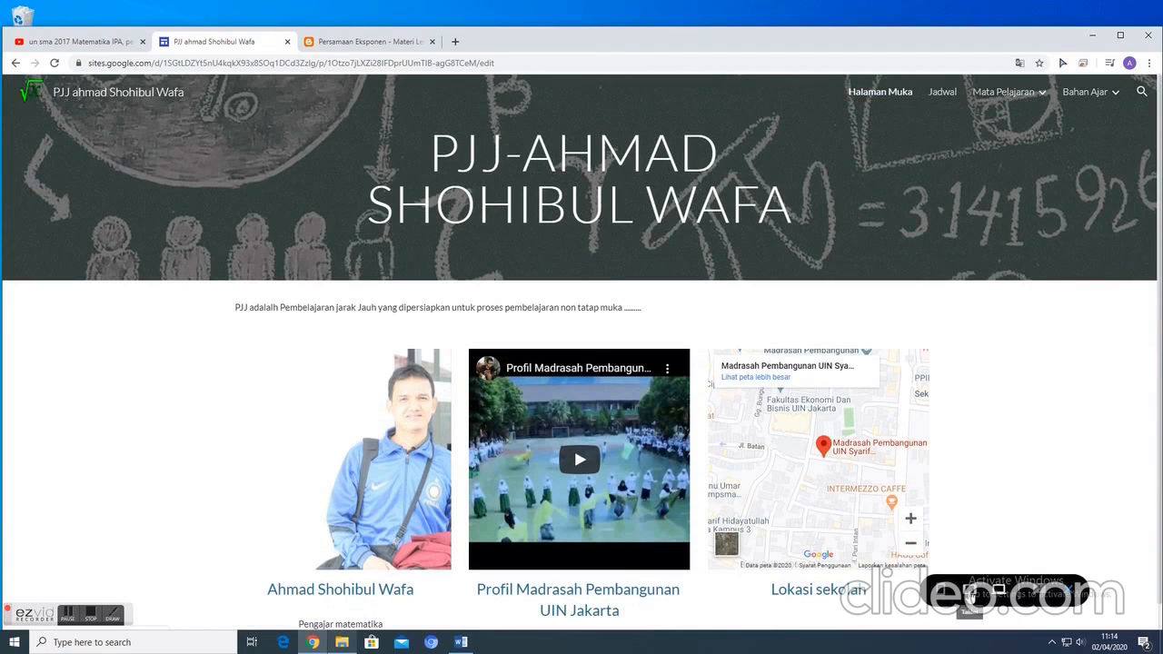
- Preview the Halaman Muka page at tablet and phone sizes and return to the editor
{"action": "left_click", "coordinate": [971, 592]}
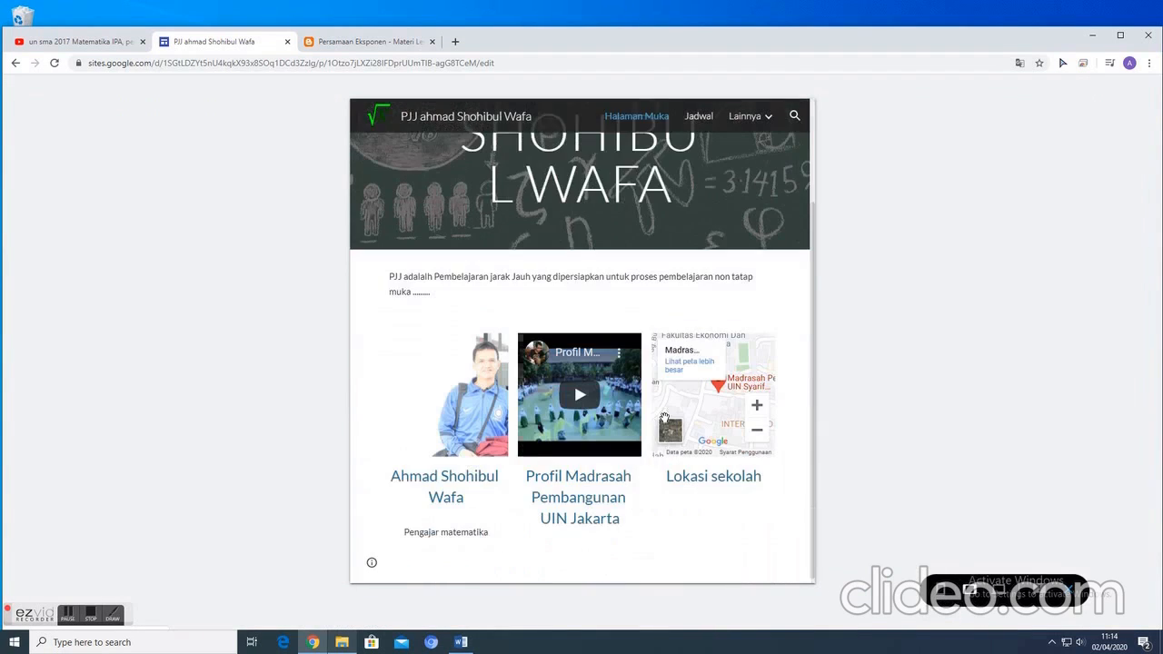
{"action": "left_click", "coordinate": [944, 592]}
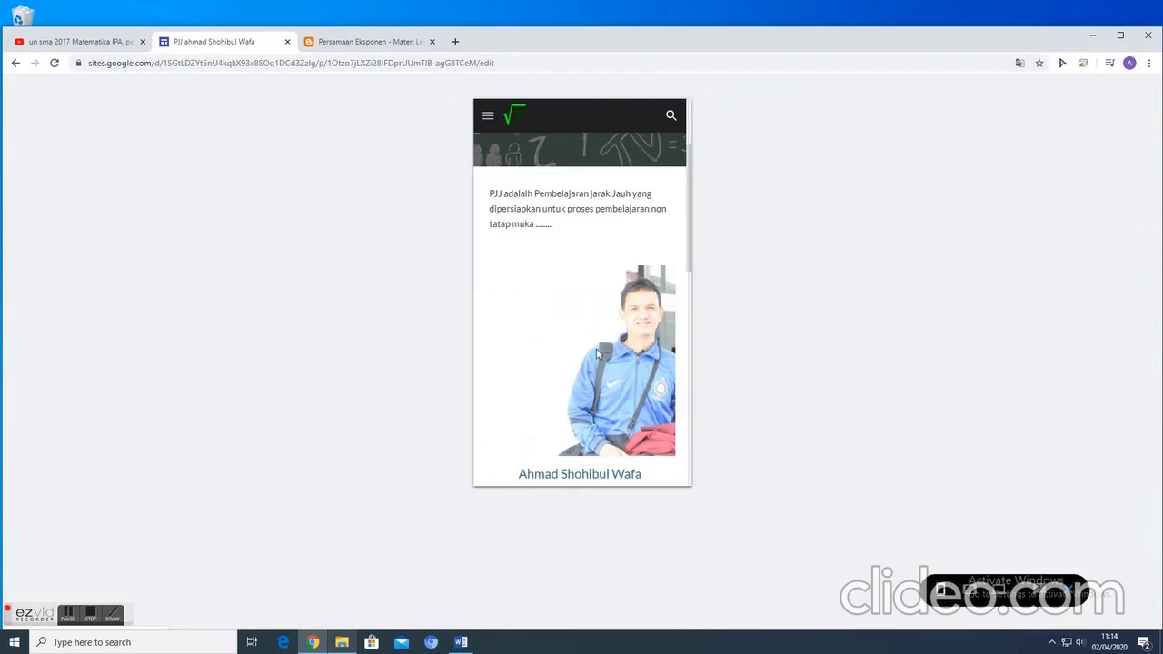
{"action": "scroll", "coordinate": [602, 320], "scroll_direction": "down", "scroll_amount": 7}
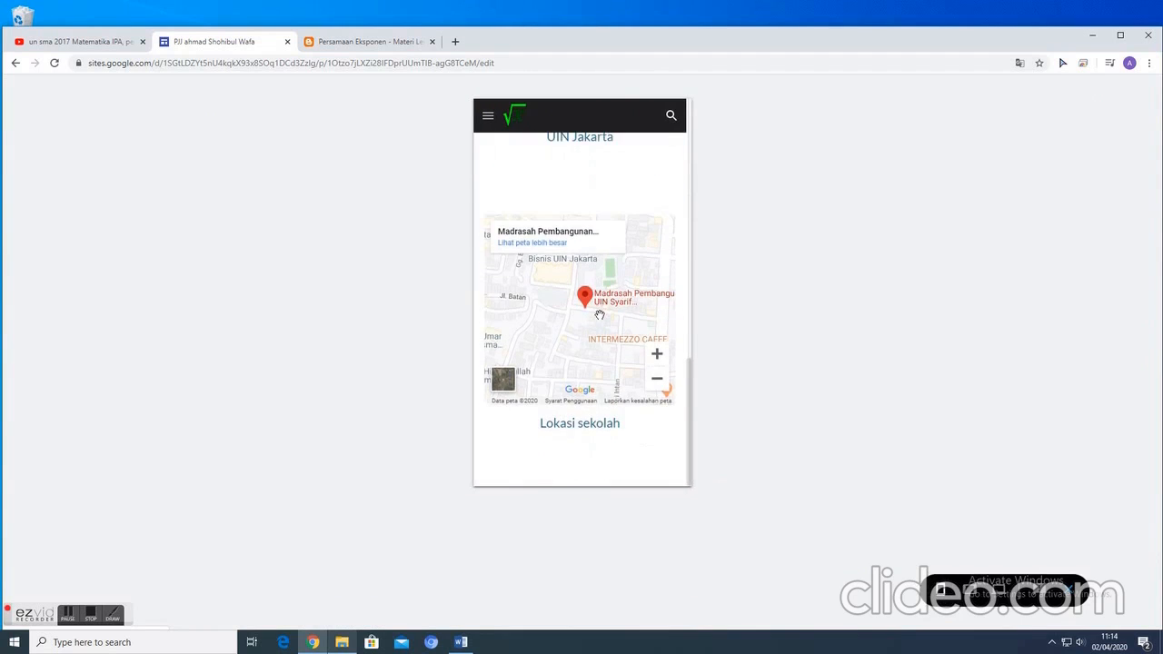
{"action": "scroll", "coordinate": [600, 315], "scroll_direction": "up", "scroll_amount": 10}
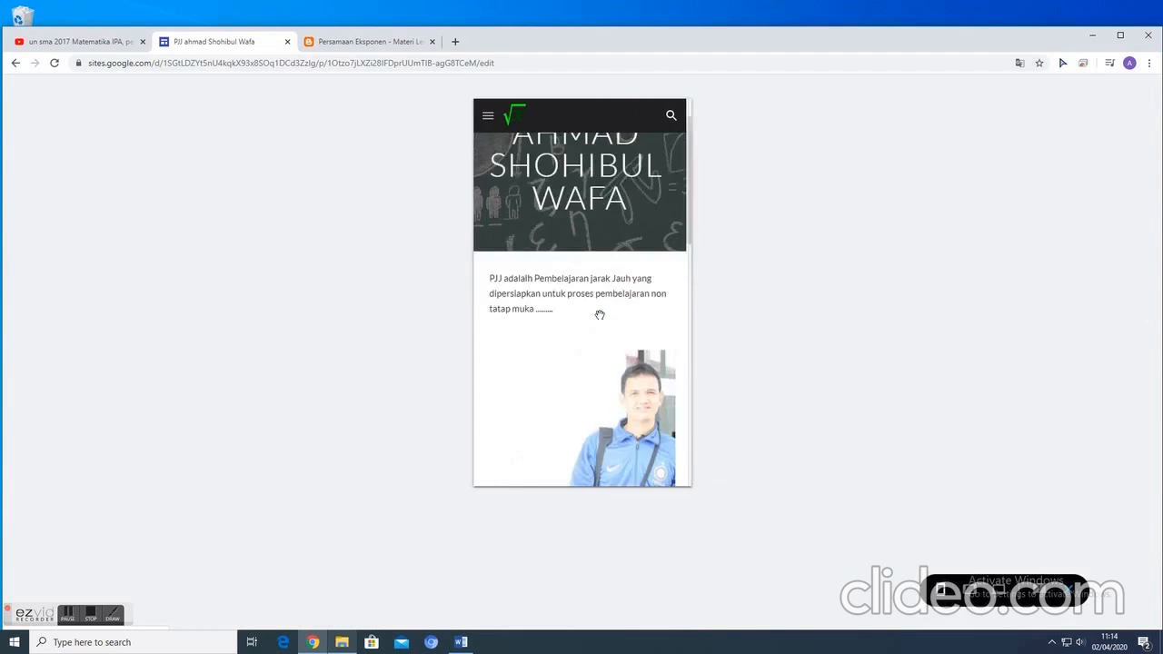
{"action": "left_click", "coordinate": [1072, 588]}
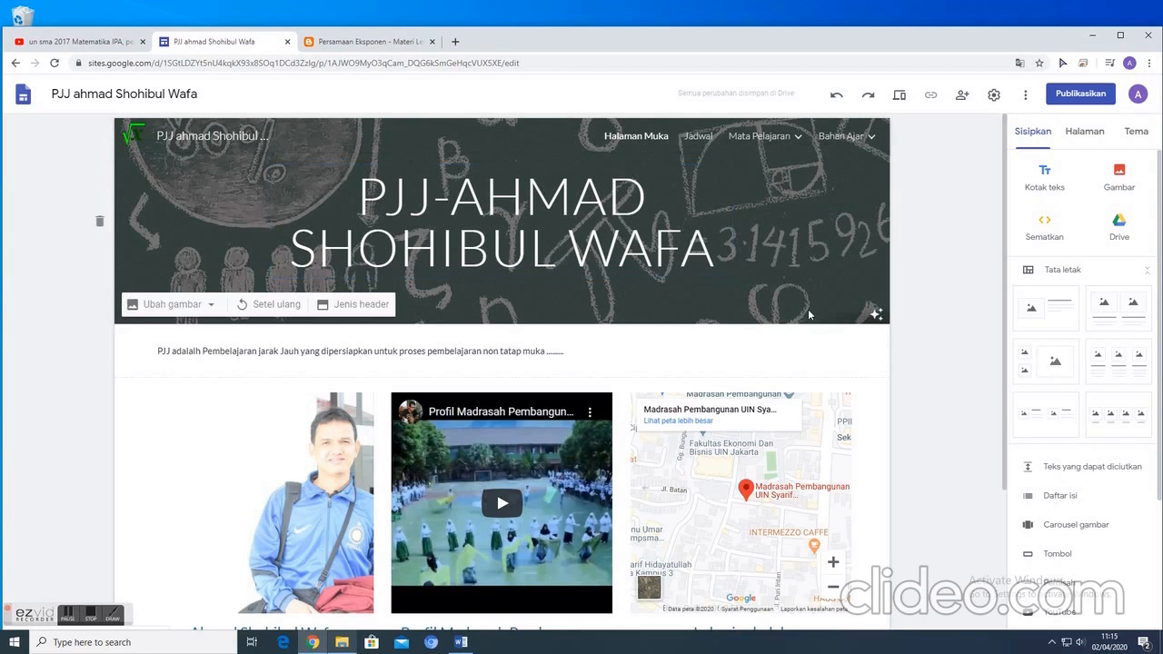
- Start publishing the site and set its web address to "pjj-" followed by the teacher's short name
{"action": "left_click", "coordinate": [1081, 93]}
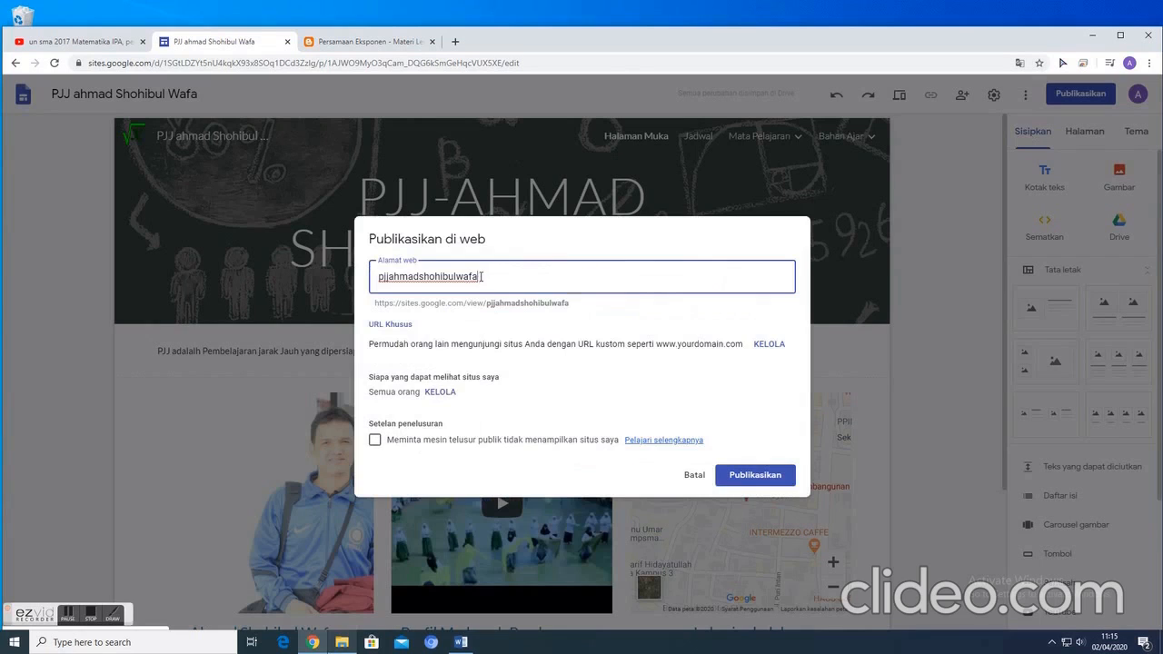
{"action": "left_click_drag", "start_coordinate": [488, 277], "coordinate": [364, 277]}
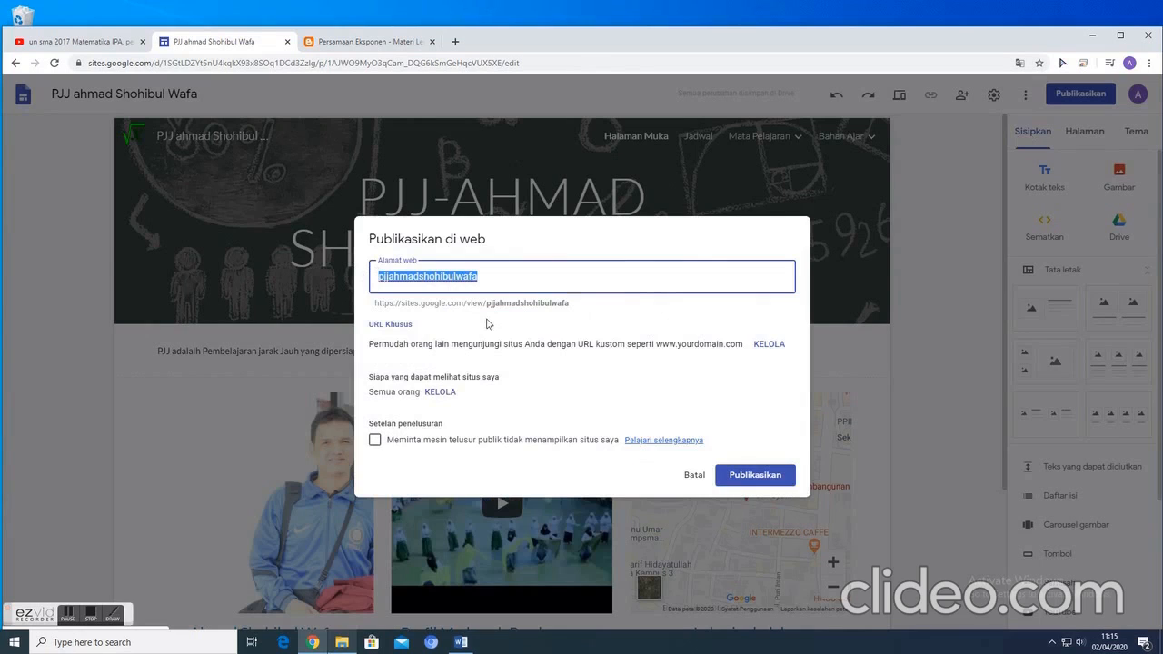
{"action": "type", "text": "p"}
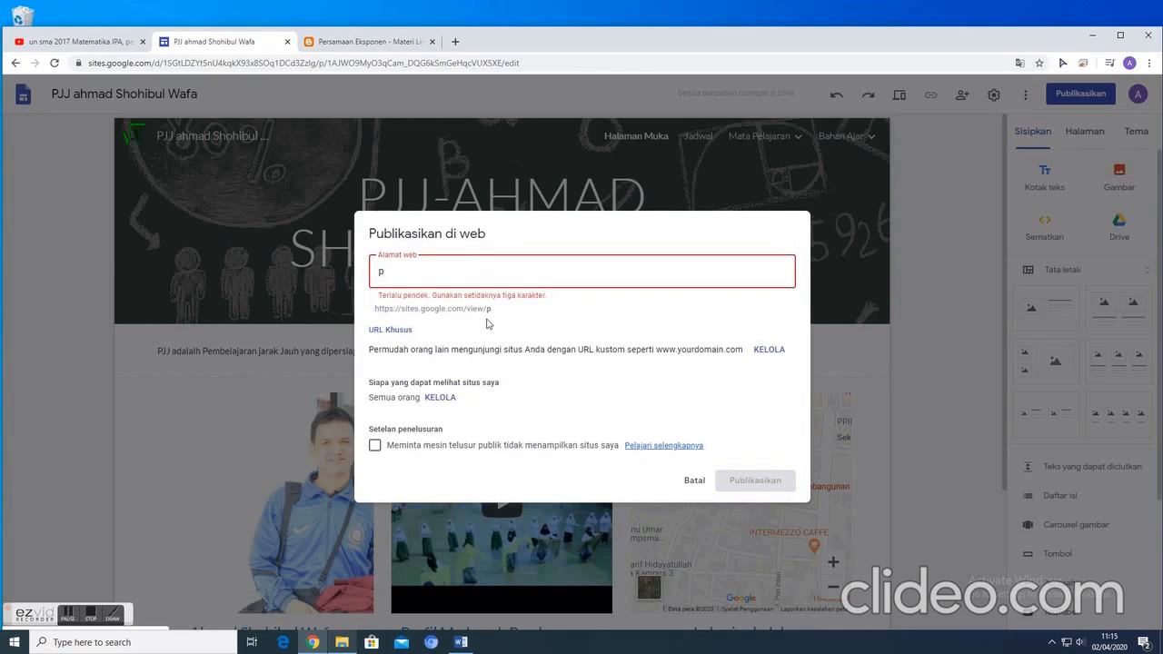
{"action": "type", "text": "jj"}
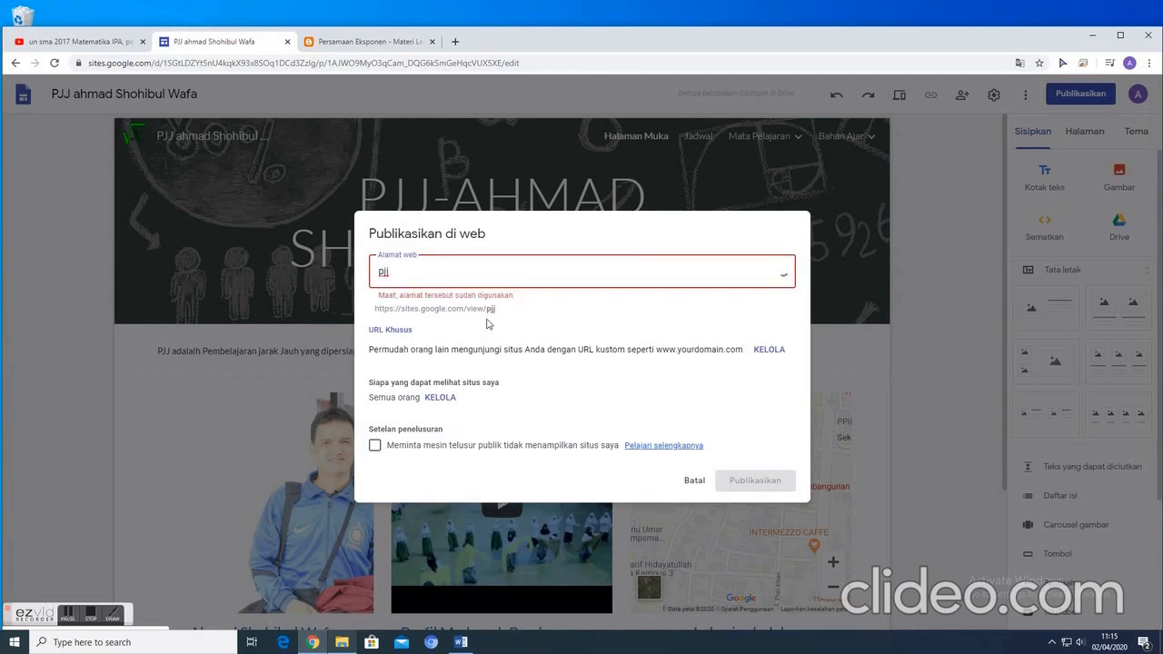
{"action": "type", "text": "-wafa"}
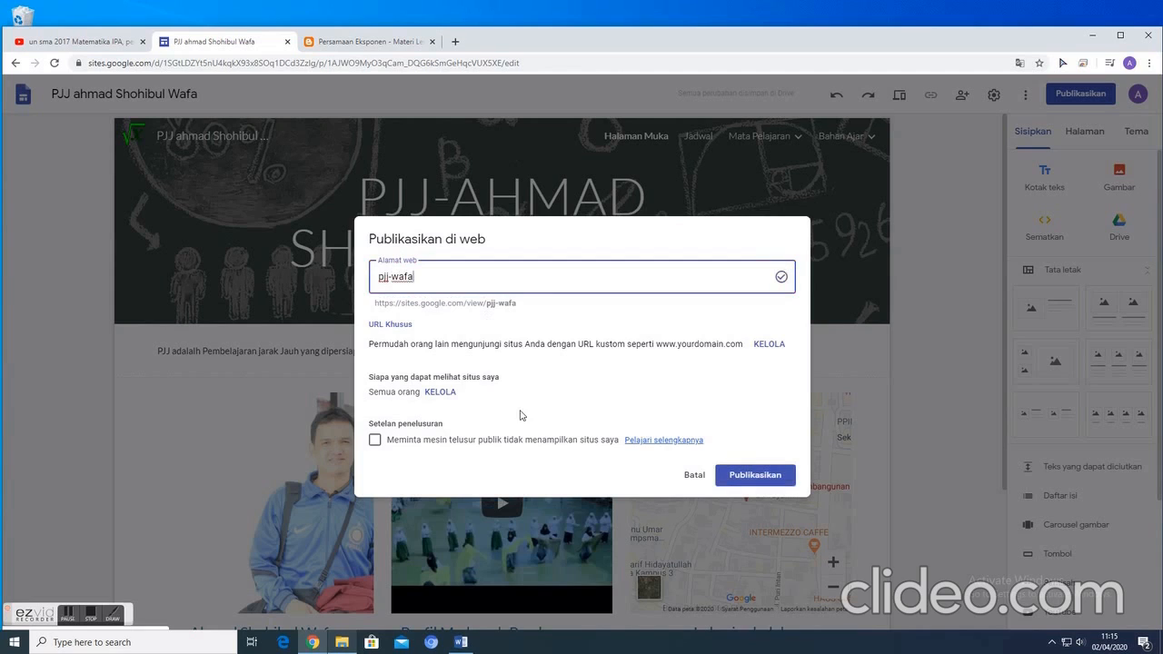
- Save the publication setting that lets everyone find and view the published site
{"action": "left_click", "coordinate": [442, 392]}
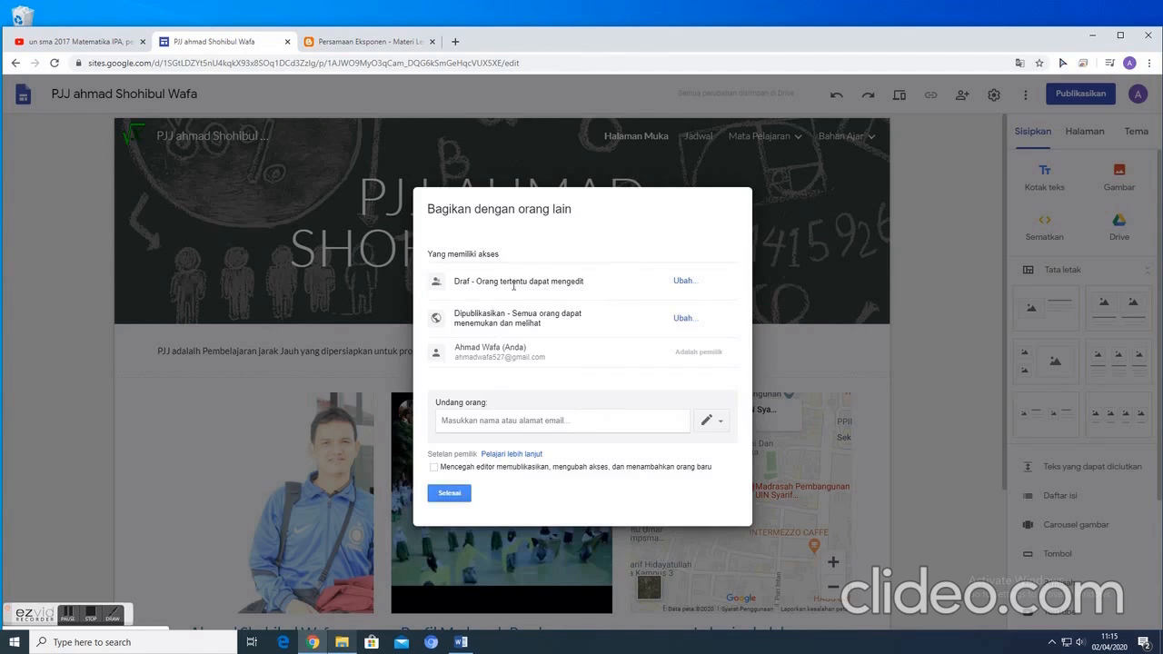
{"action": "left_click", "coordinate": [686, 319]}
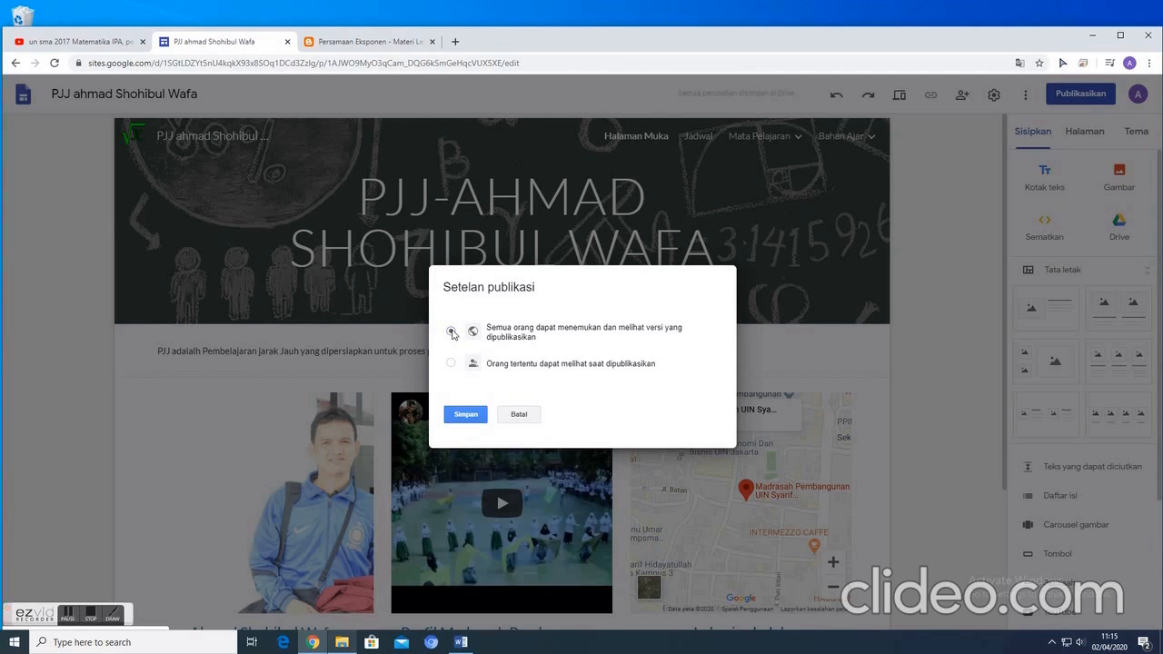
{"action": "left_click", "coordinate": [465, 416]}
{"action": "left_click", "coordinate": [451, 494]}
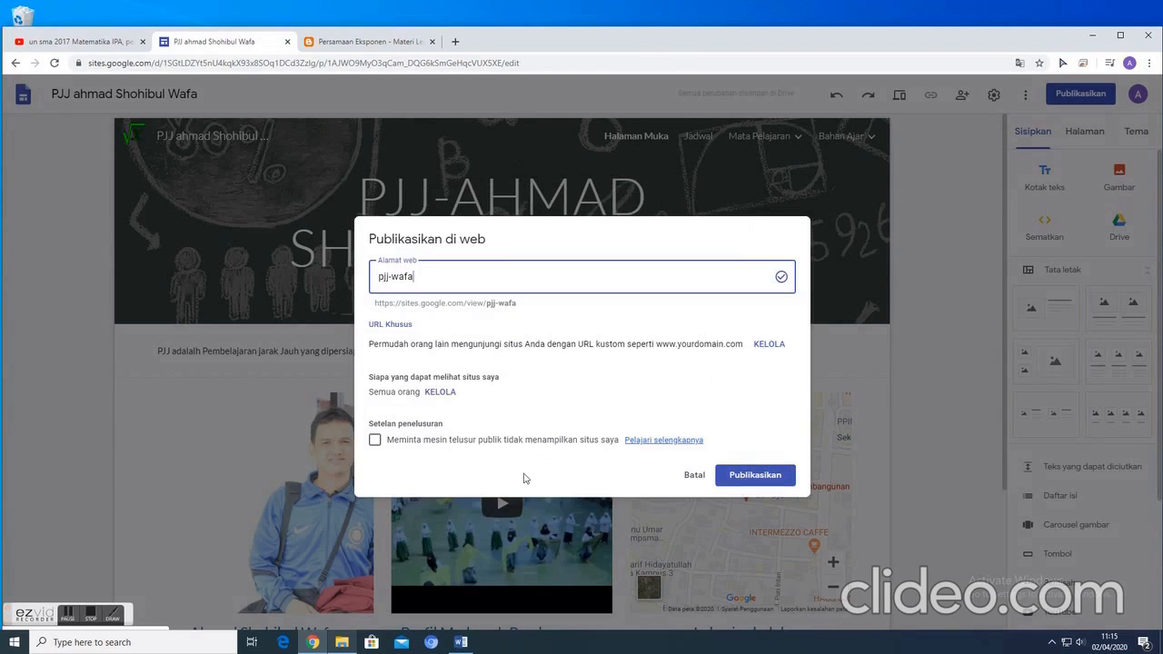
- Request that public search engines not display the site, and publish it
{"action": "left_click", "coordinate": [375, 441]}
{"action": "left_click", "coordinate": [768, 477]}
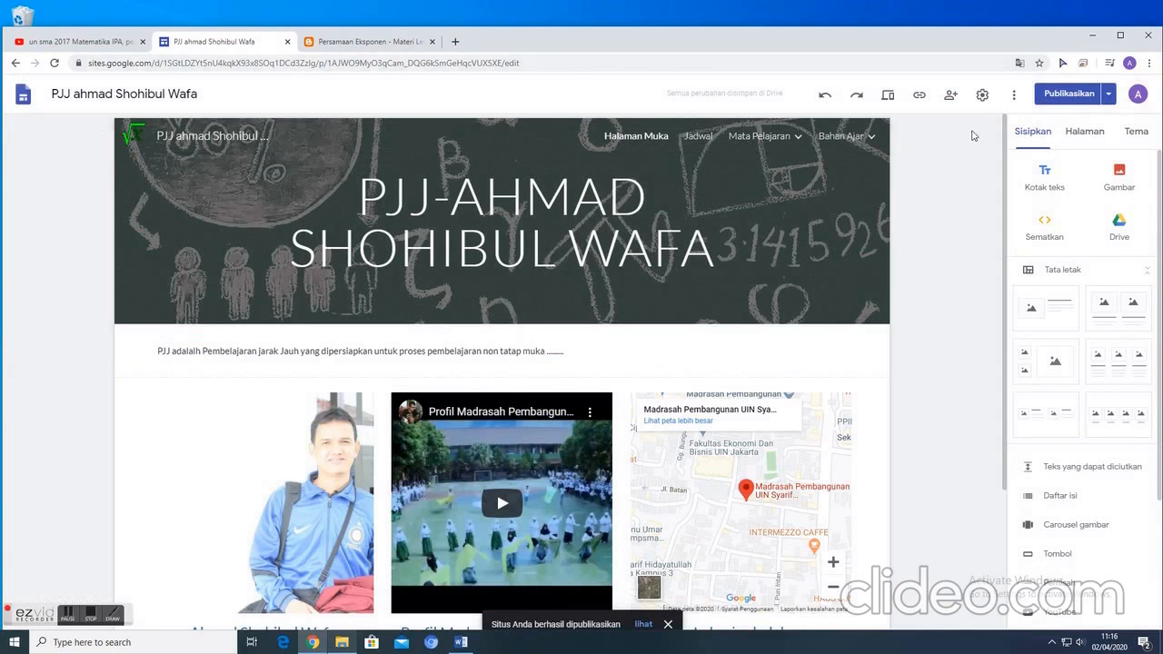
{"action": "left_click", "coordinate": [1057, 95]}
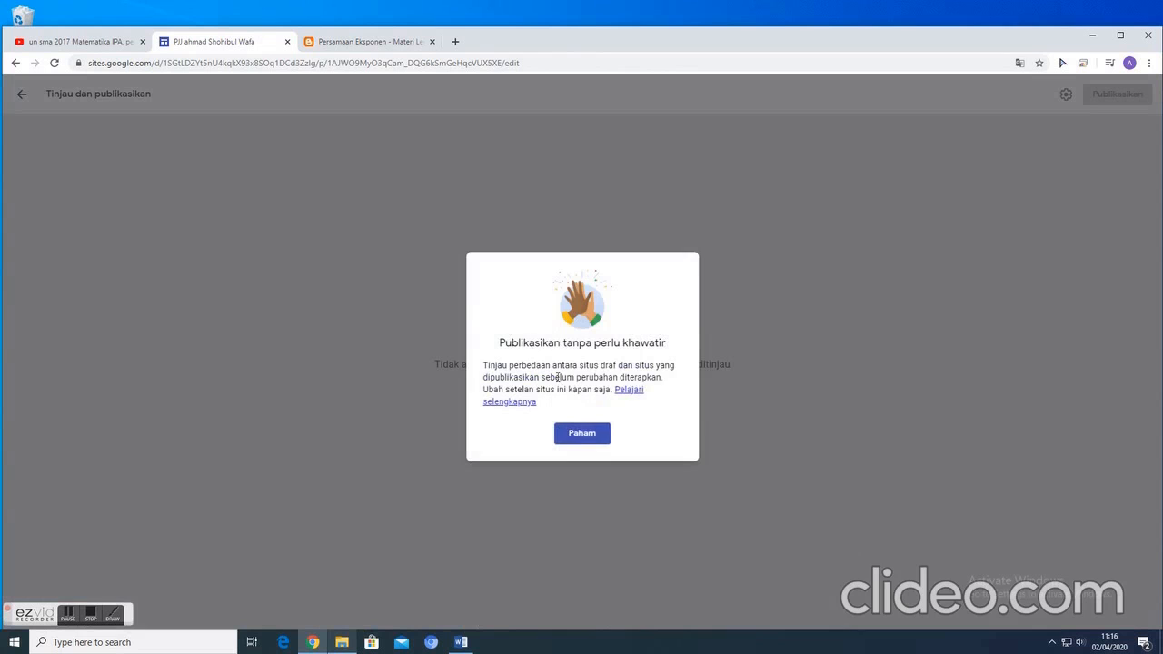
{"action": "left_click", "coordinate": [593, 435]}
{"action": "left_click", "coordinate": [23, 95]}
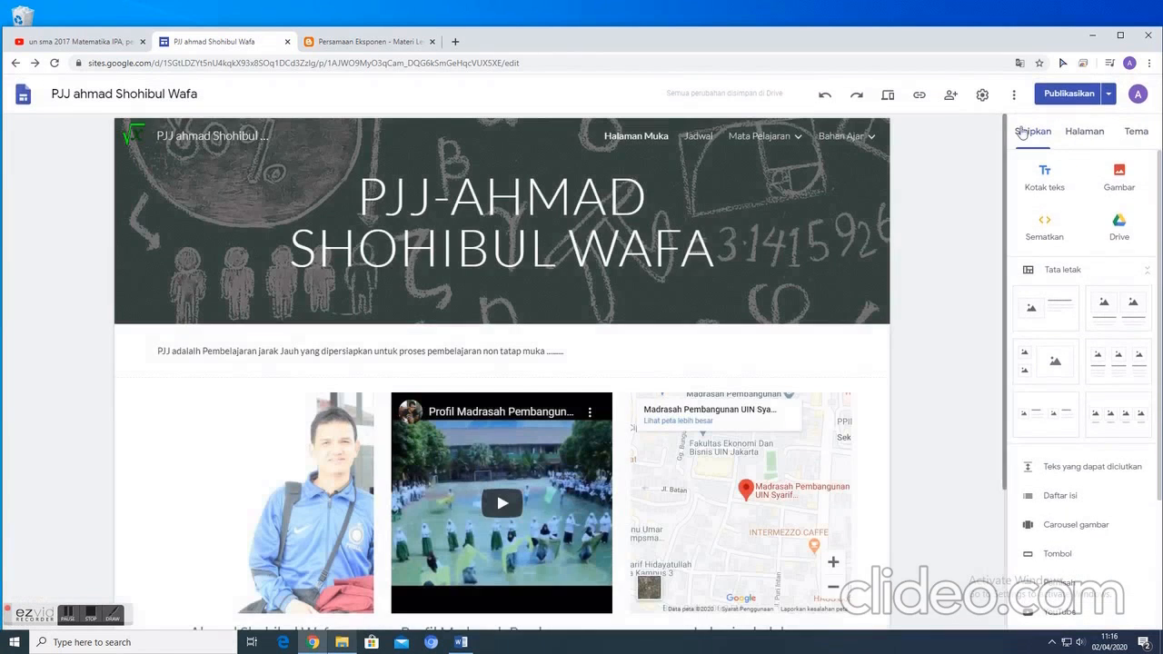
- Copy the full address of the published site from the publication settings
{"action": "left_click", "coordinate": [1110, 95]}
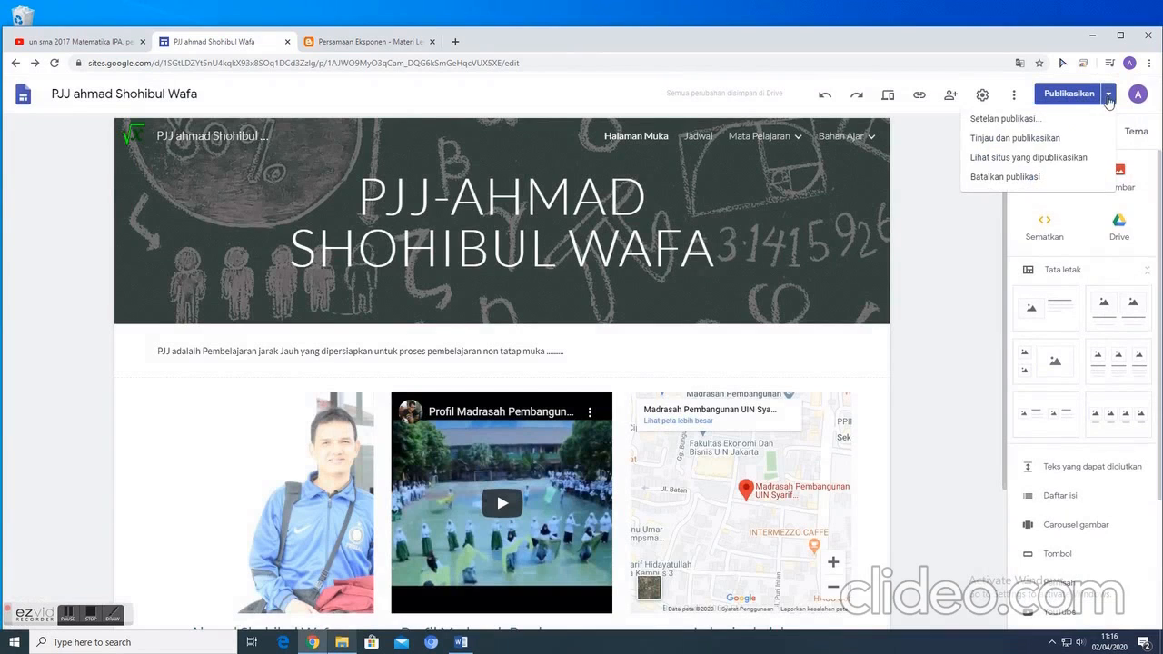
{"action": "left_click", "coordinate": [1004, 119]}
{"action": "left_click_drag", "start_coordinate": [375, 302], "coordinate": [518, 312]}
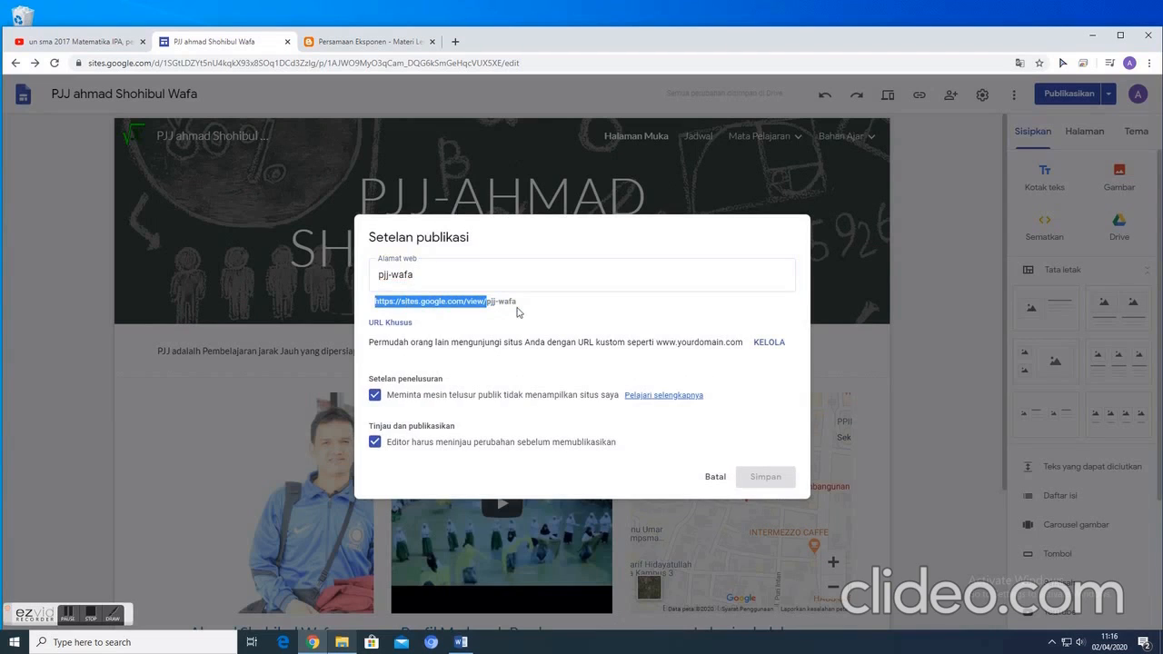
{"action": "left_click", "coordinate": [398, 305]}
{"action": "left_click_drag", "start_coordinate": [376, 303], "coordinate": [510, 304]}
{"action": "right_click", "coordinate": [498, 297]}
{"action": "left_click", "coordinate": [526, 307]}
- Load the copied site address in a new browser tab and look over the published Halaman Muka page
{"action": "left_click", "coordinate": [456, 41]}
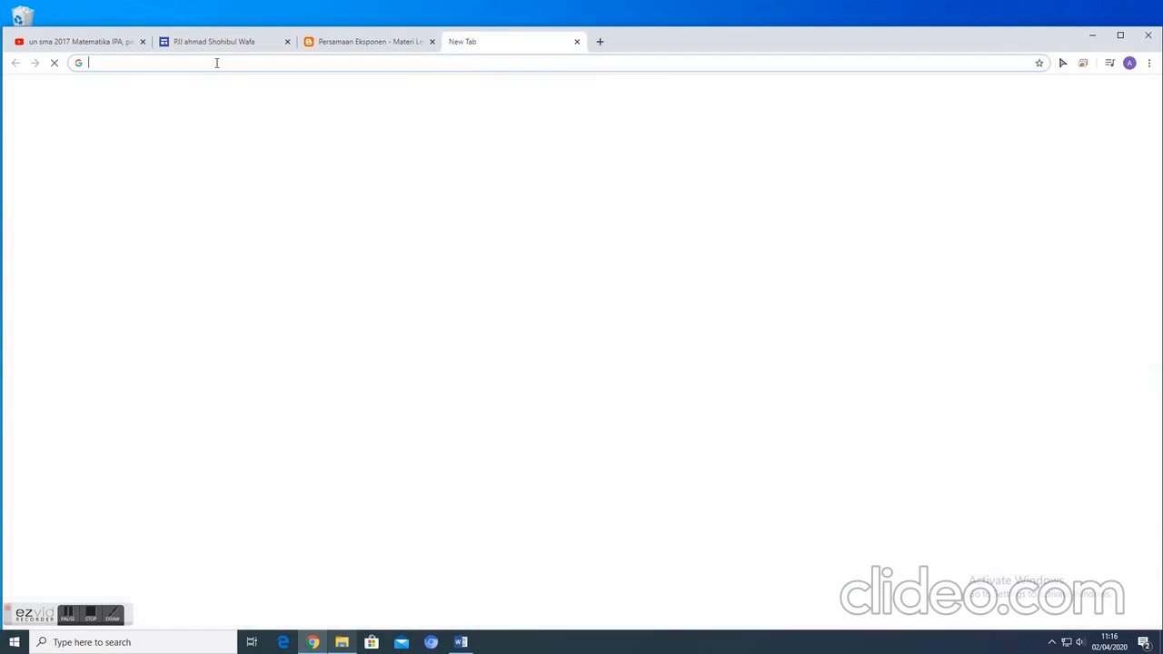
{"action": "key", "text": "ctrl+v"}
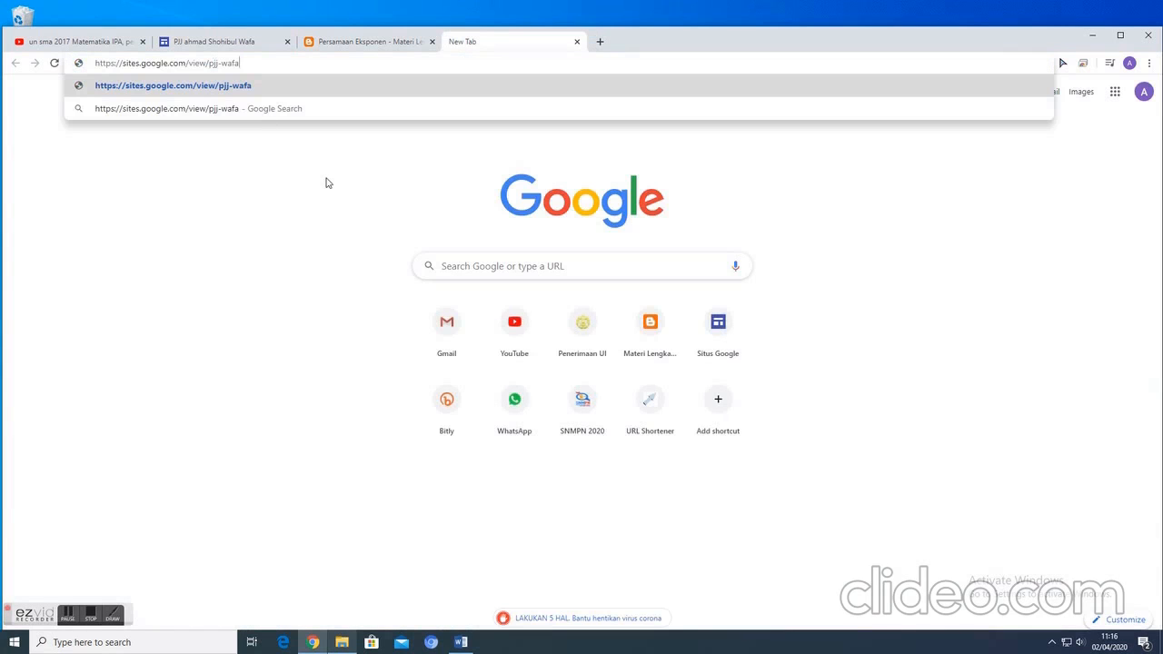
{"action": "key", "text": "Return"}
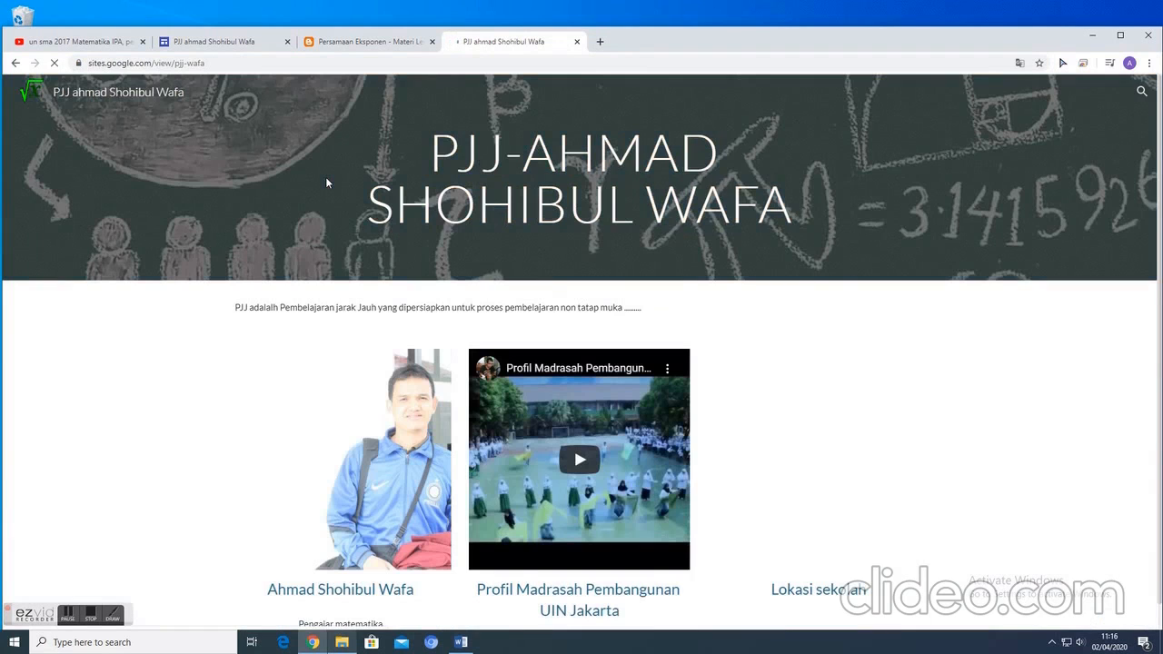
{"action": "scroll", "coordinate": [376, 314], "scroll_direction": "down", "scroll_amount": 1}
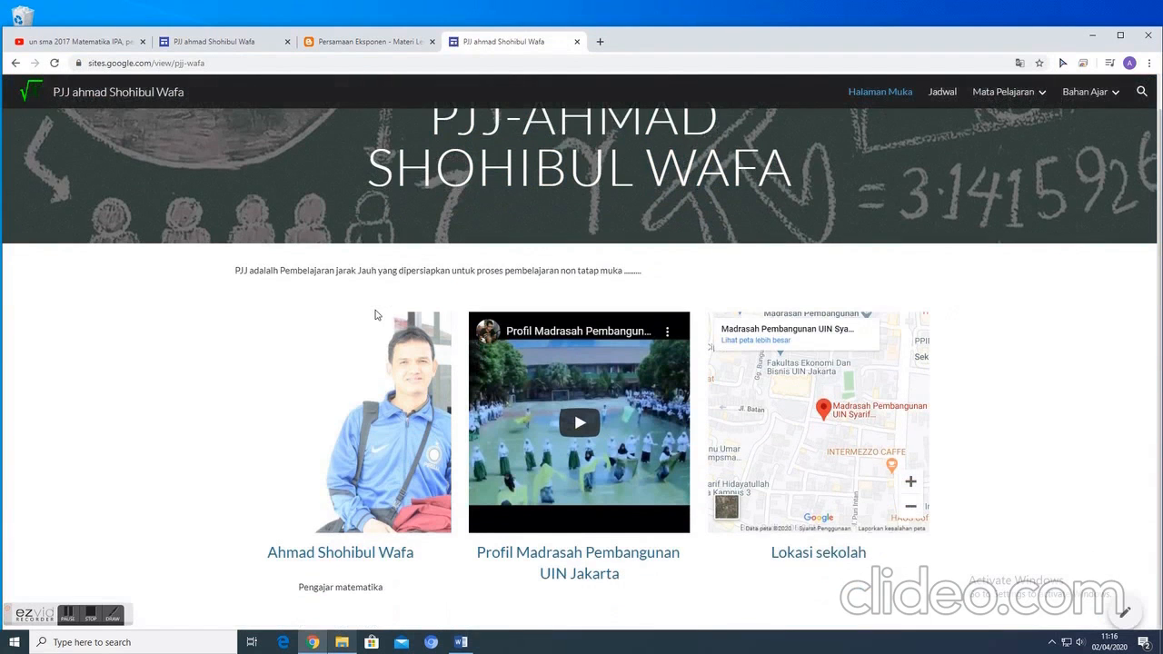
{"action": "scroll", "coordinate": [787, 366], "scroll_direction": "up", "scroll_amount": 1}
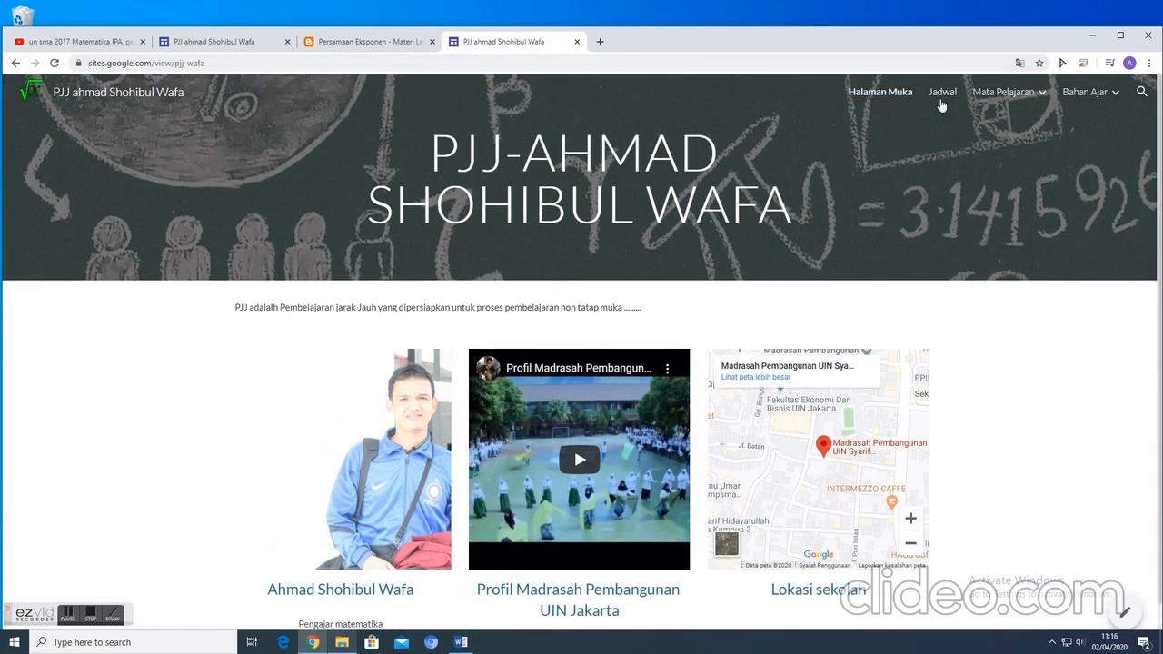
- View the published Jadwal page and expand the Kelas X MIA and Kelas XI MIA schedules
{"action": "left_click", "coordinate": [944, 95]}
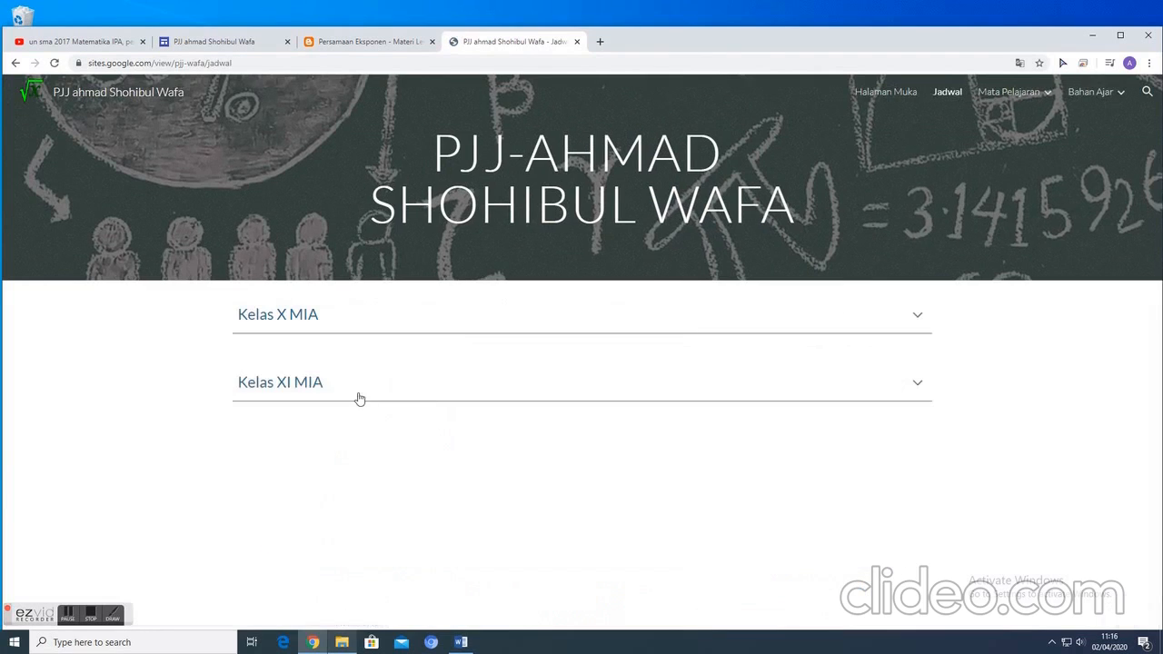
{"action": "left_click", "coordinate": [919, 318]}
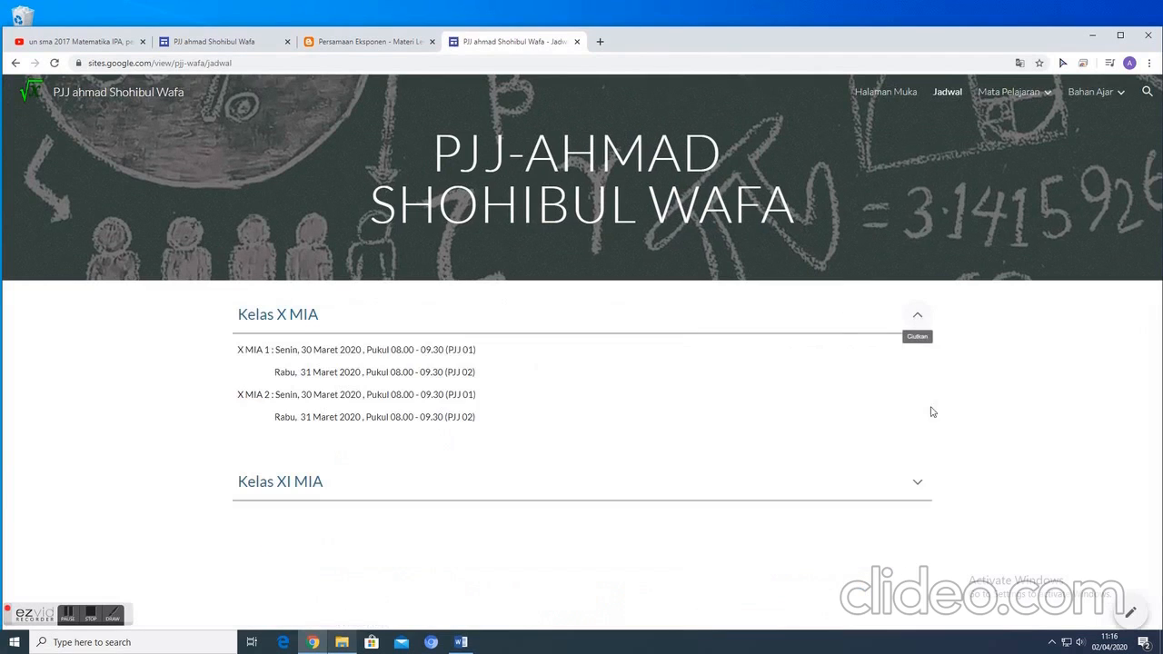
{"action": "left_click", "coordinate": [918, 484]}
- Check the published Matematika Peminatan page, then follow Mata Pelajaran through Matematika Wajib to Kelas X MIA
{"action": "left_click", "coordinate": [1005, 92]}
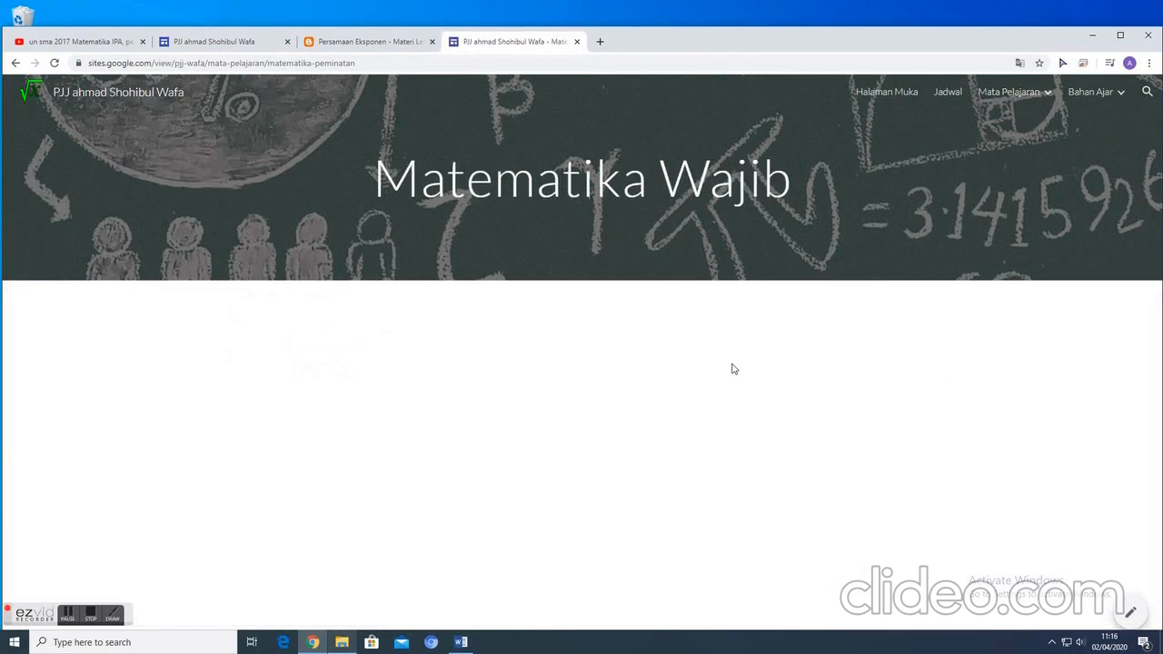
{"action": "mouse_move", "coordinate": [1013, 93]}
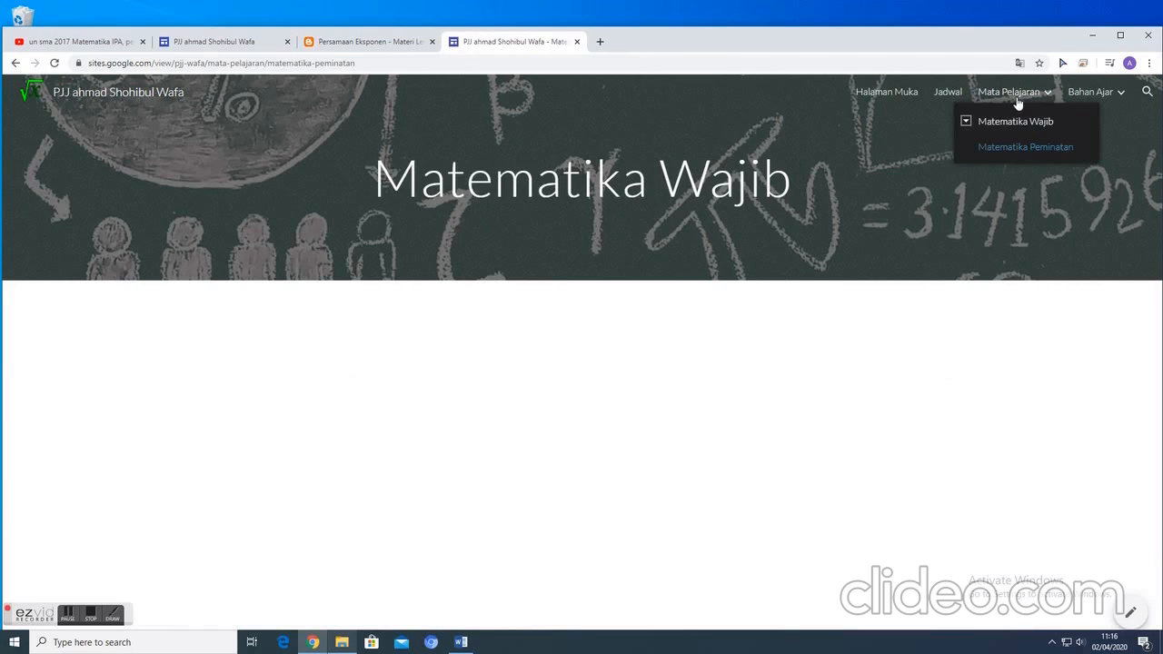
{"action": "left_click", "coordinate": [1009, 93]}
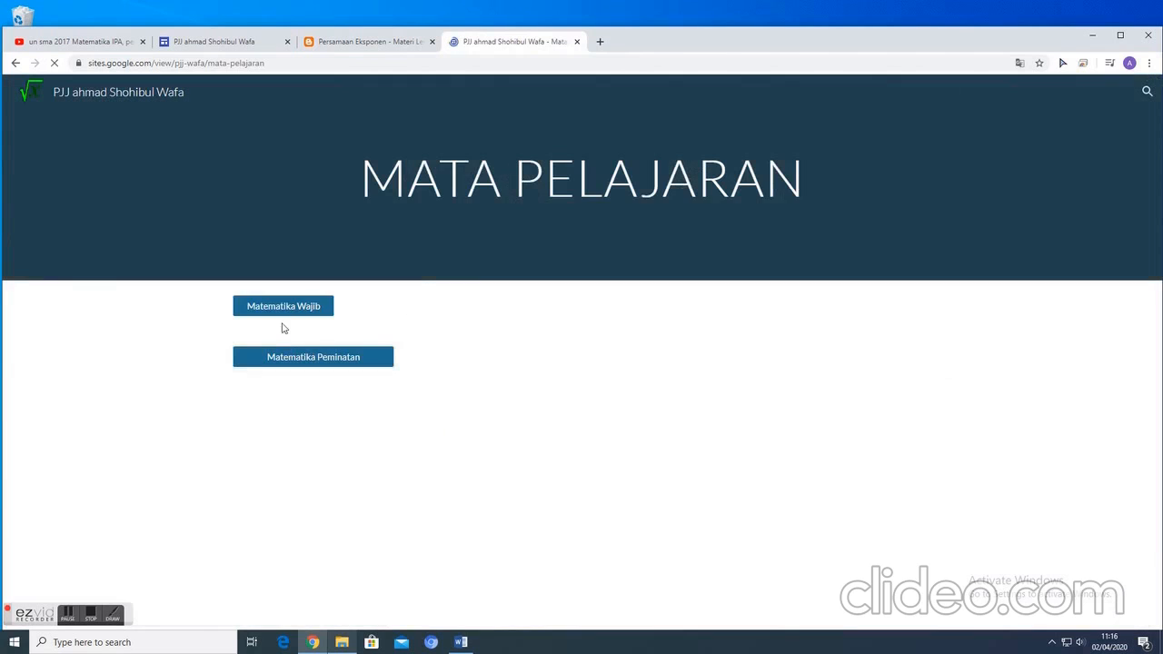
{"action": "left_click", "coordinate": [285, 307]}
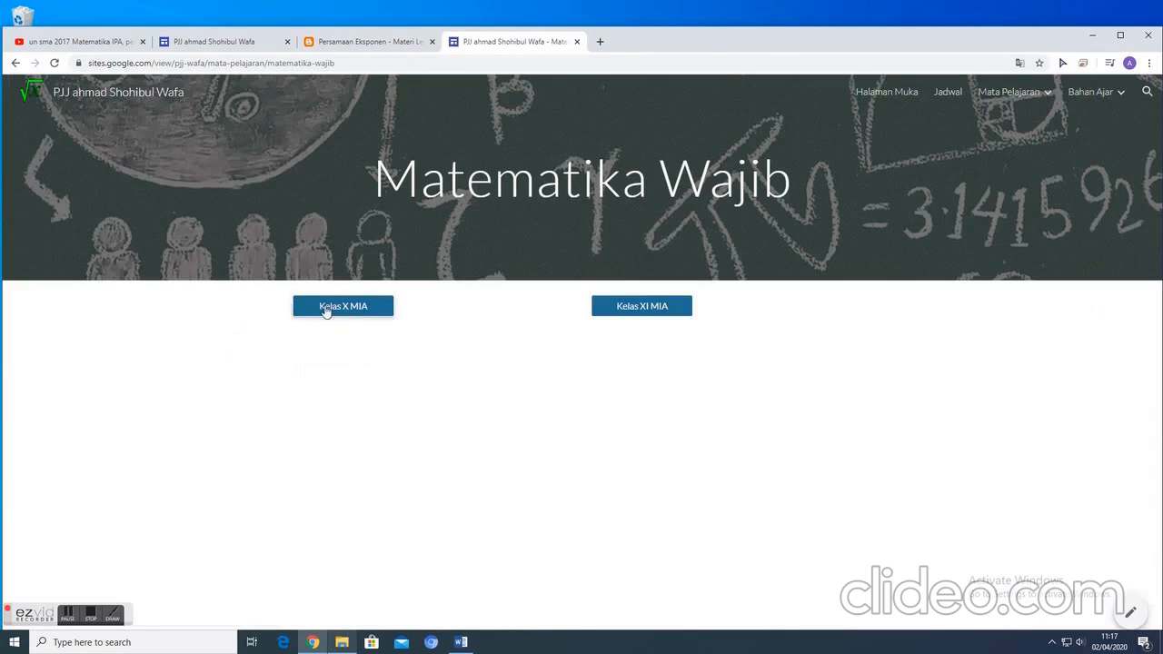
{"action": "left_click", "coordinate": [351, 309]}
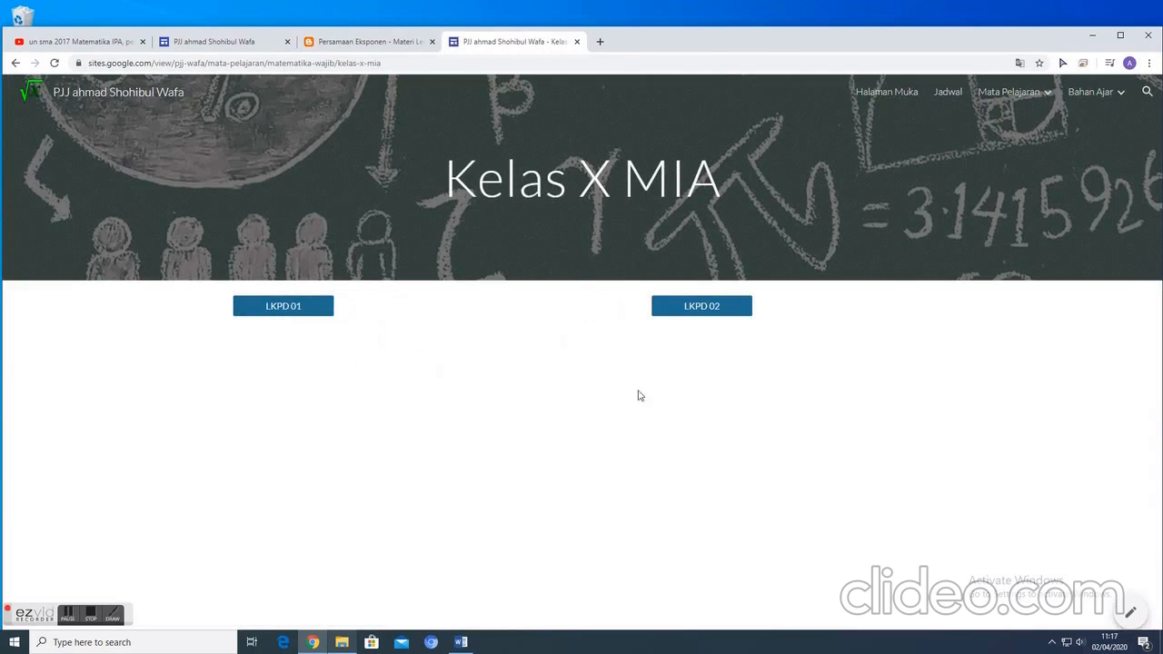
- Test the Materi 02 link on the Eksponen page under Bahan Ajar and close the article it opens
{"action": "left_click", "coordinate": [1073, 102]}
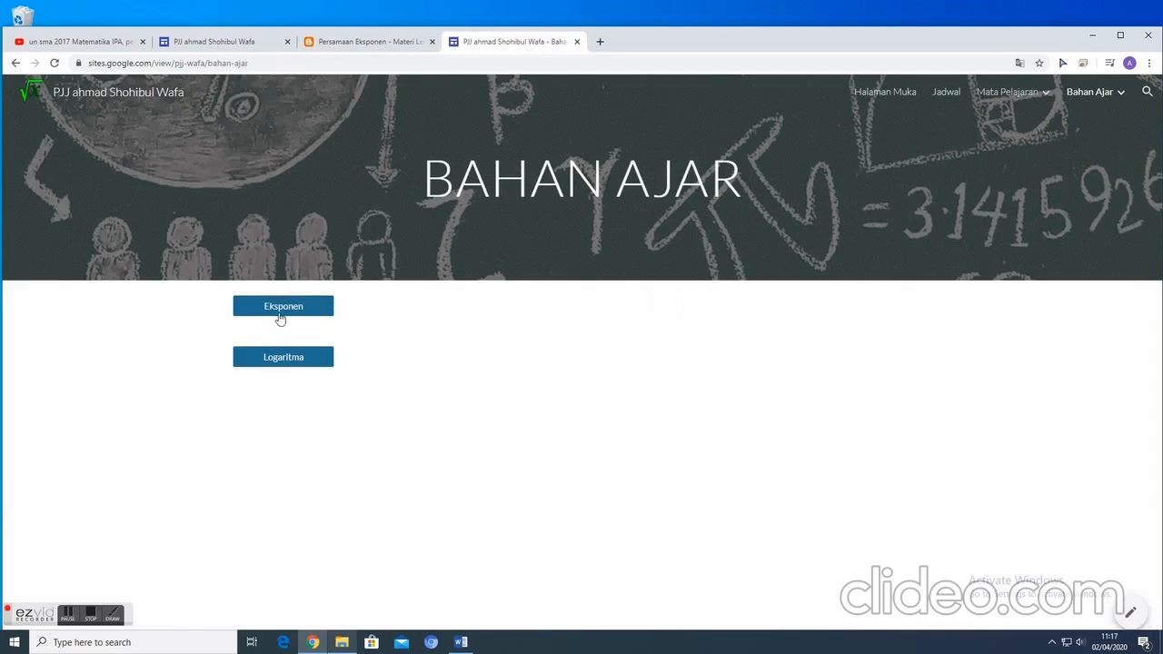
{"action": "left_click", "coordinate": [284, 311]}
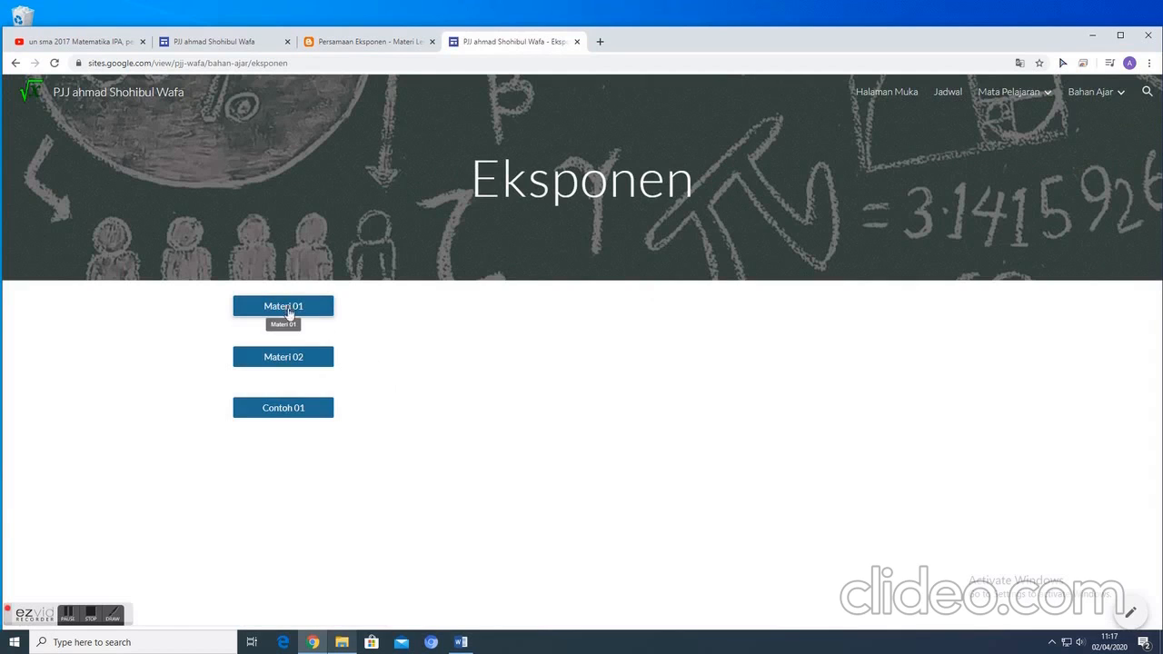
{"action": "left_click", "coordinate": [290, 362]}
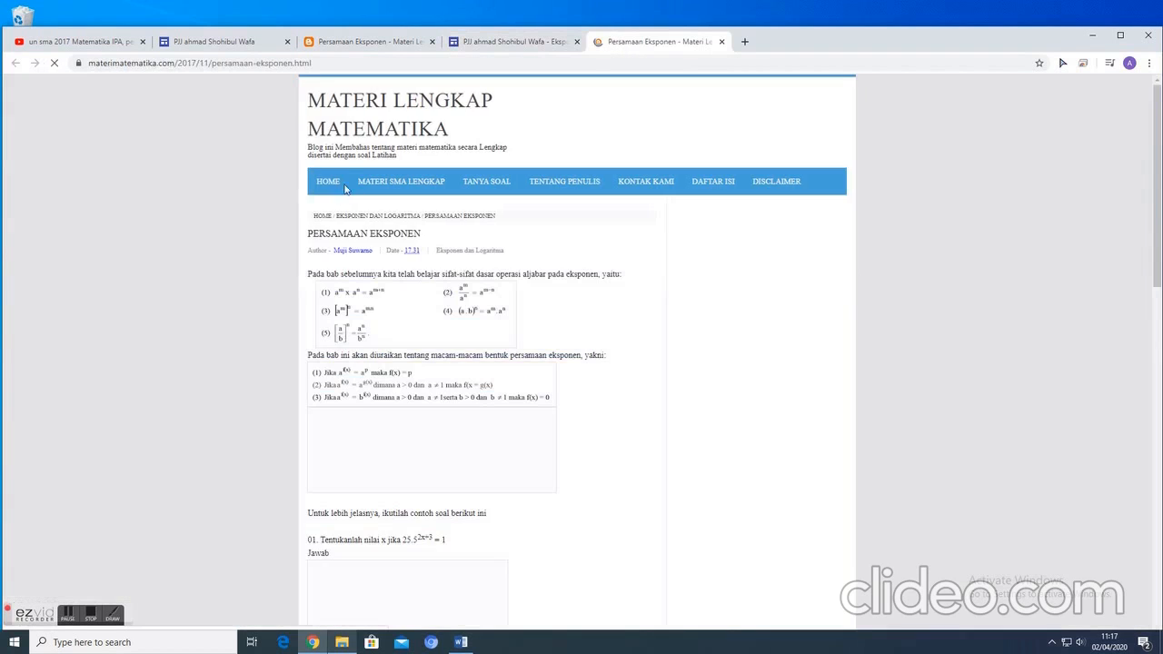
{"action": "scroll", "coordinate": [415, 306], "scroll_direction": "down", "scroll_amount": 4}
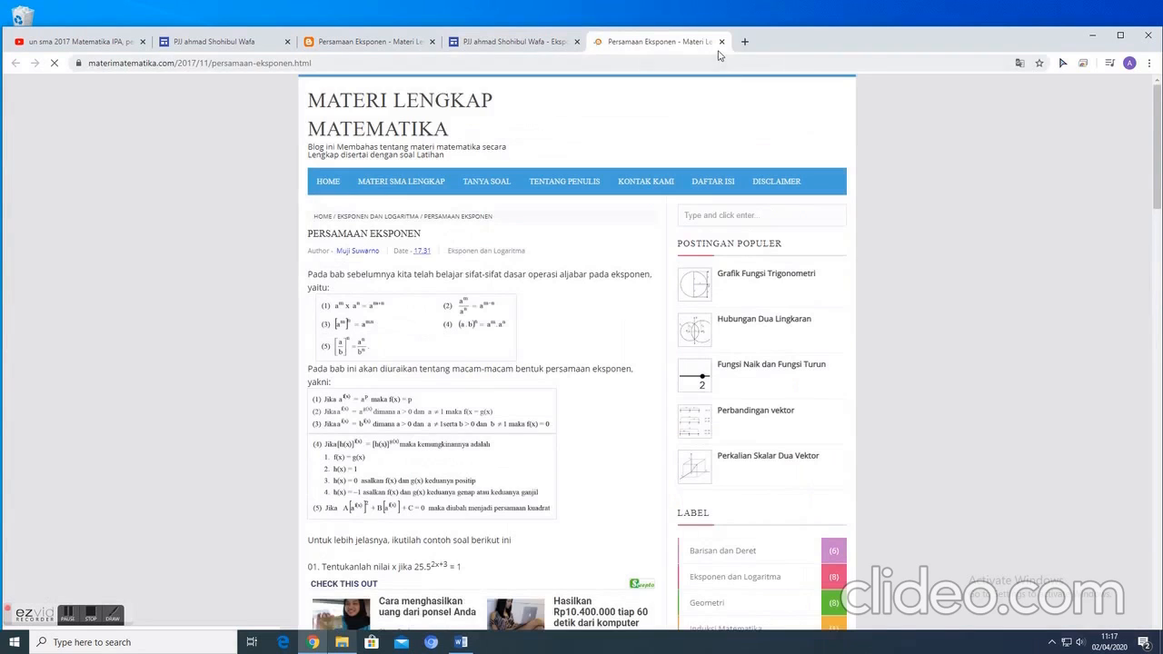
{"action": "left_click", "coordinate": [721, 41]}
- Test the Contoh 01 video link, skip the ad, pause the video at 0:34 and close it
{"action": "left_click", "coordinate": [283, 410]}
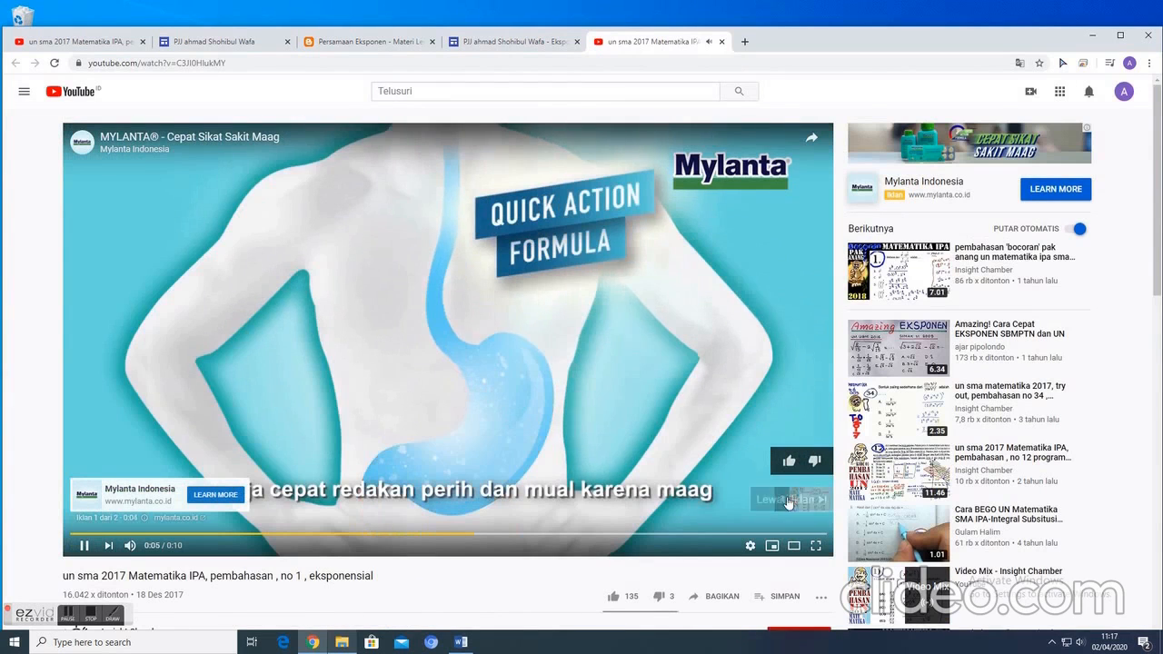
{"action": "left_click", "coordinate": [789, 500]}
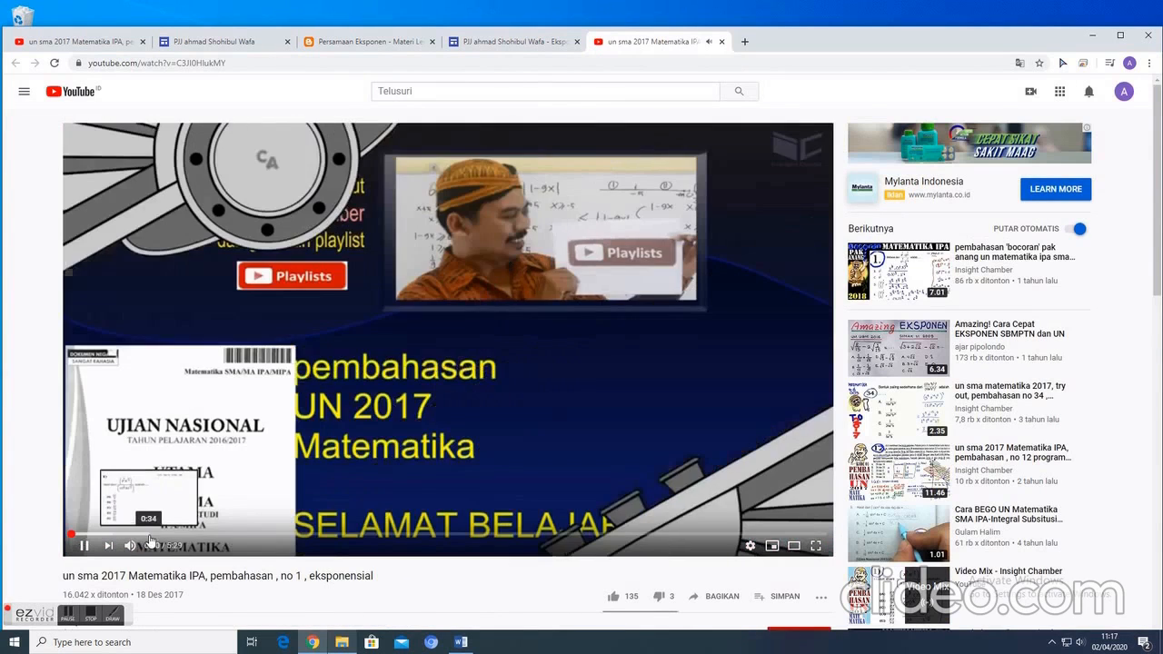
{"action": "left_click", "coordinate": [151, 541]}
{"action": "left_click", "coordinate": [83, 545]}
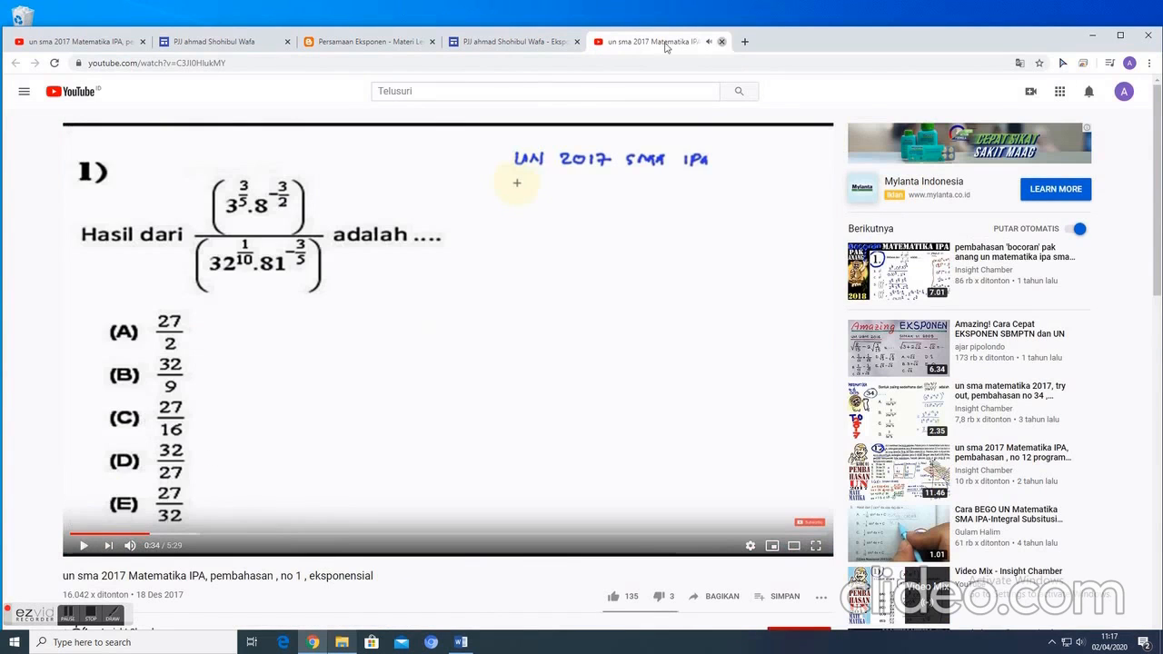
{"action": "left_click", "coordinate": [723, 42]}
- Close the published site and the Persamaan Eksponen article, and dismiss the publication settings without saving
{"action": "left_click", "coordinate": [577, 42]}
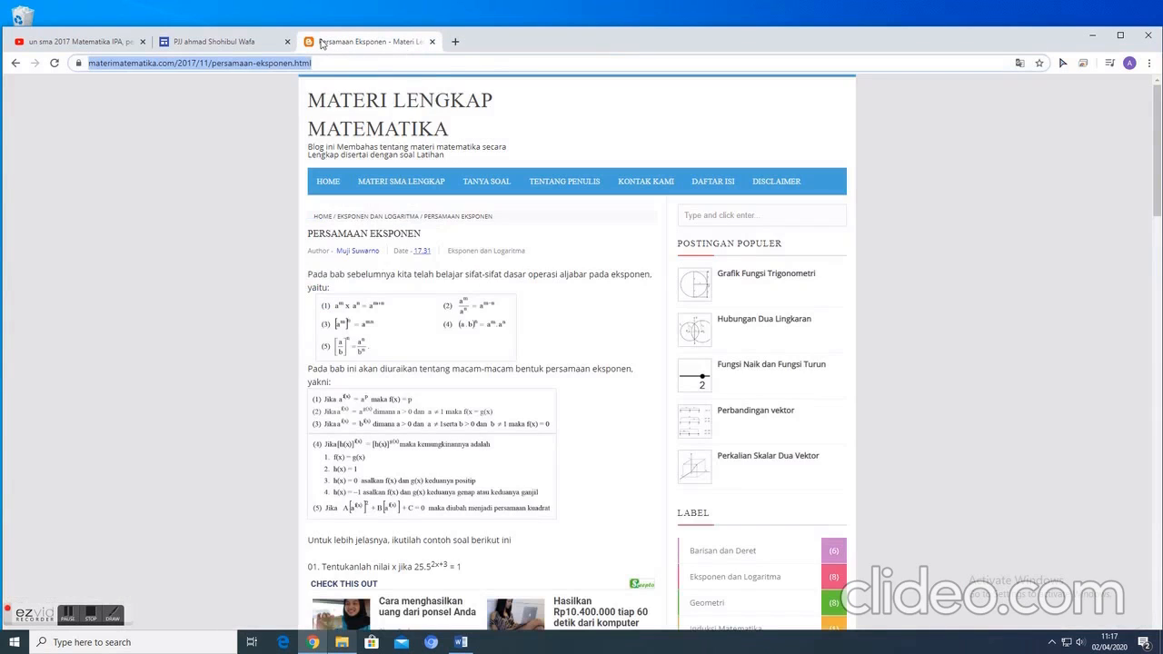
{"action": "left_click", "coordinate": [432, 42]}
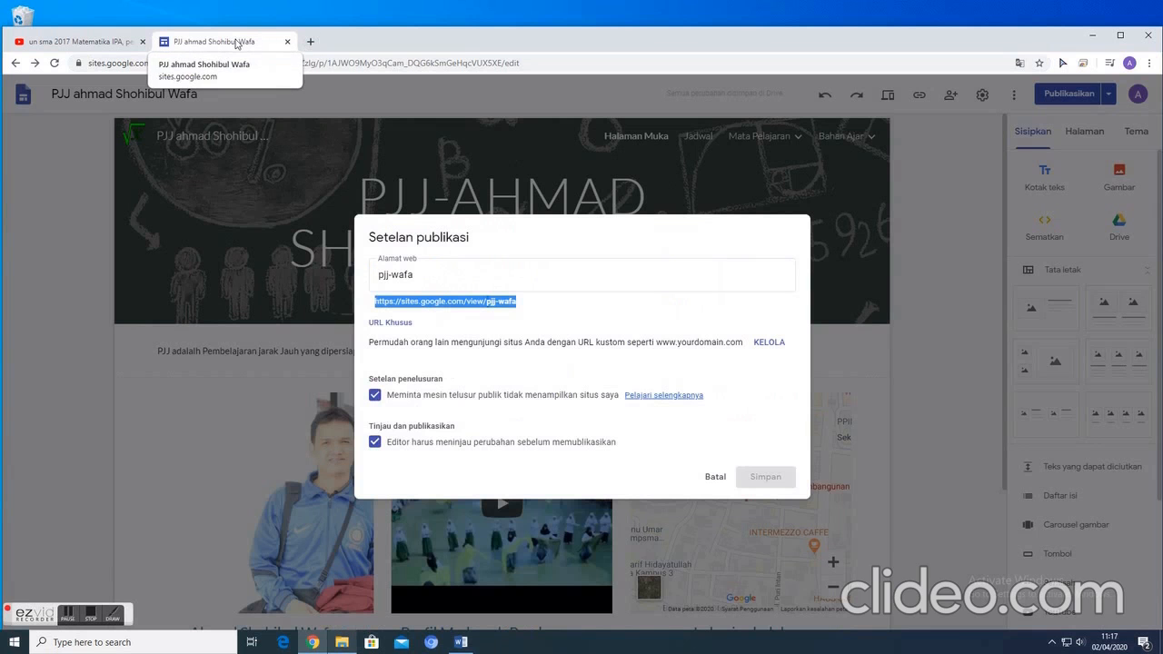
{"action": "left_click", "coordinate": [715, 477]}
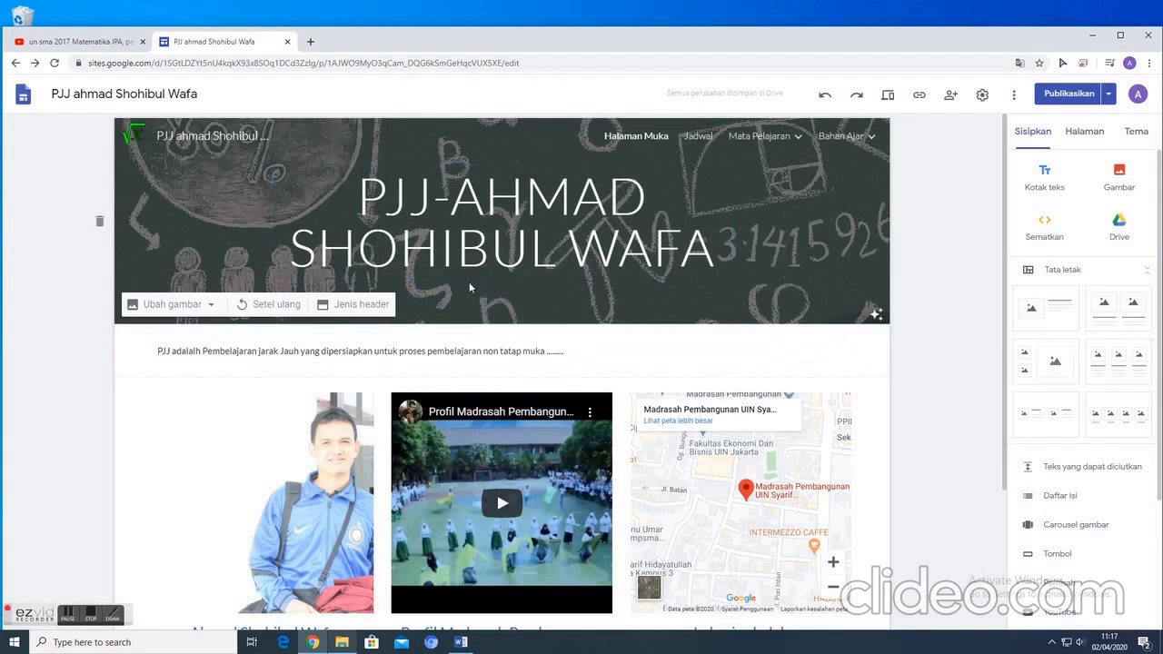
{"action": "scroll", "coordinate": [689, 321], "scroll_direction": "down", "scroll_amount": 3}
{"action": "scroll", "coordinate": [718, 273], "scroll_direction": "up", "scroll_amount": 3}
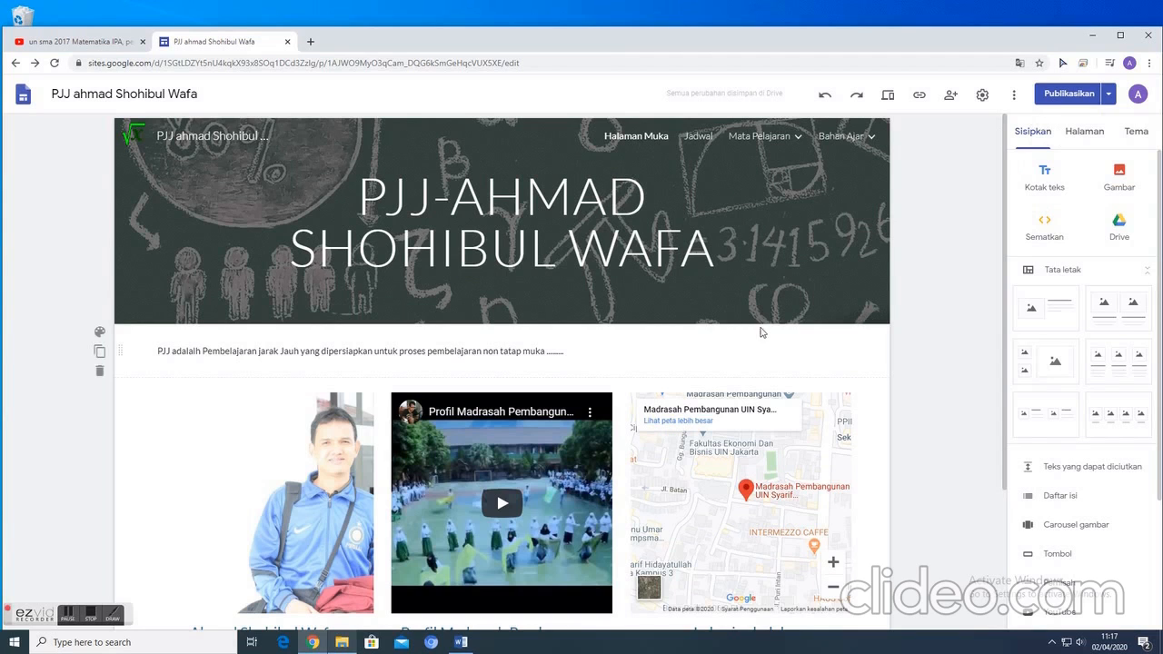
{"action": "scroll", "coordinate": [463, 383], "scroll_direction": "down", "scroll_amount": 3}
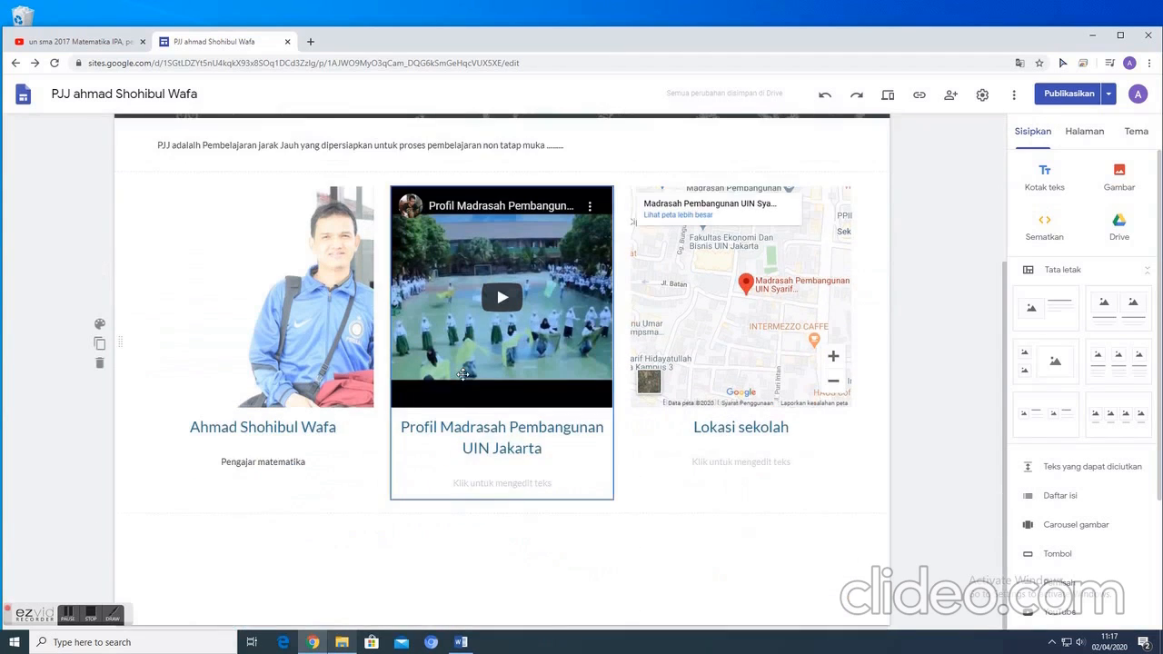
{"action": "scroll", "coordinate": [509, 309], "scroll_direction": "up", "scroll_amount": 3}
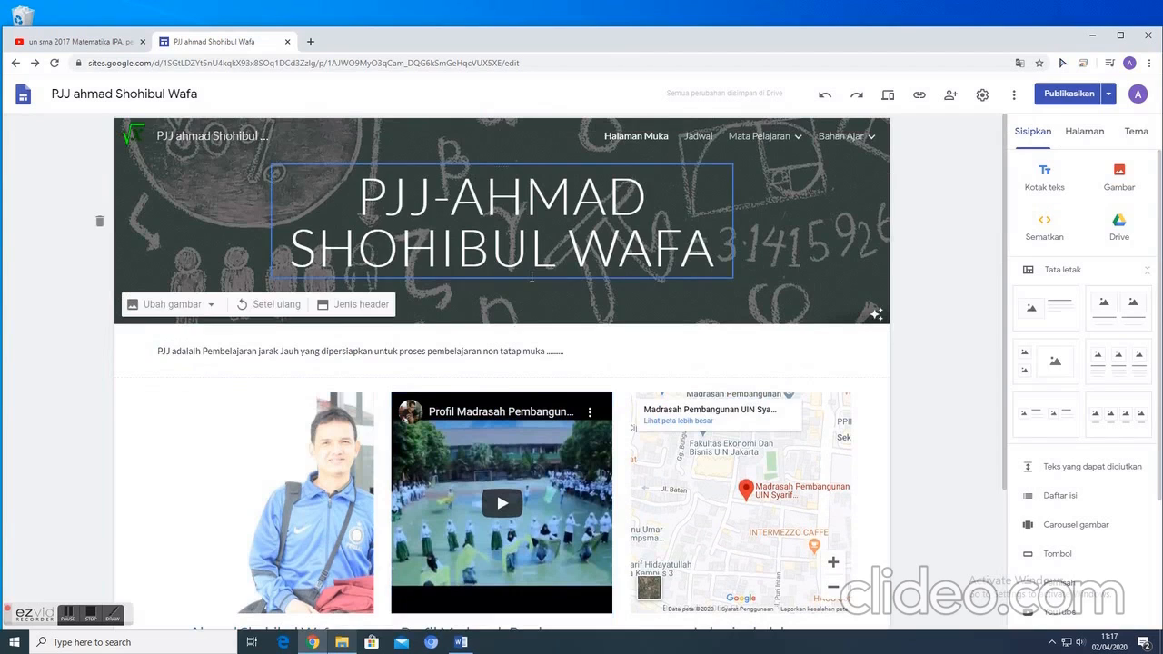
{"action": "left_click", "coordinate": [574, 353]}
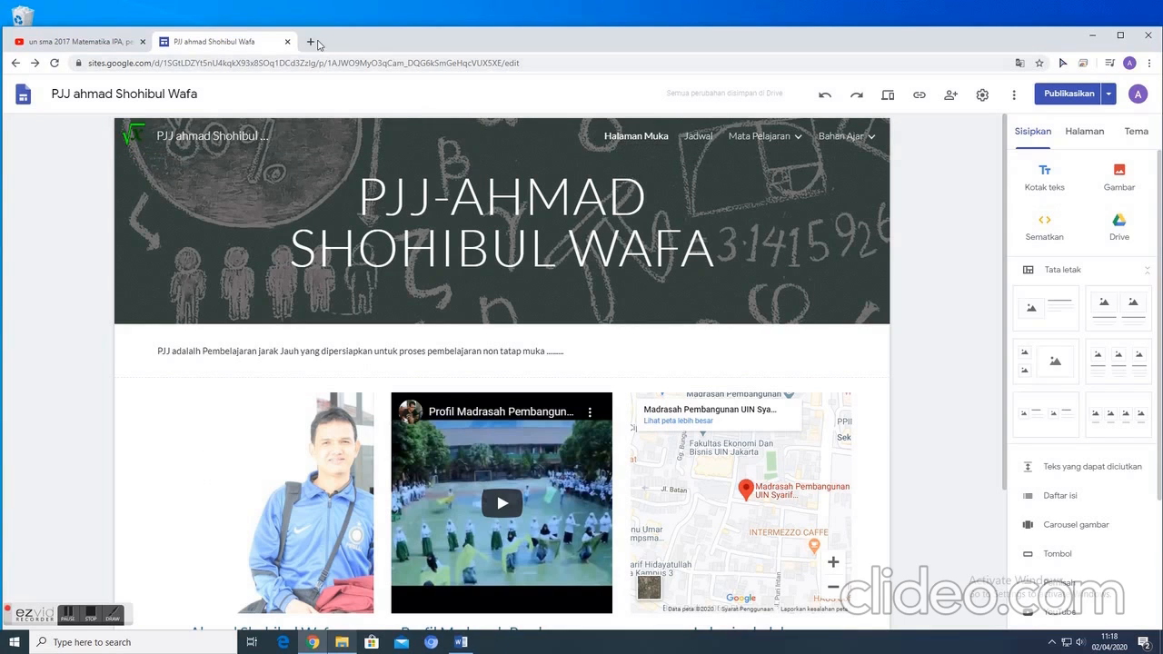
{"action": "left_click", "coordinate": [722, 357]}
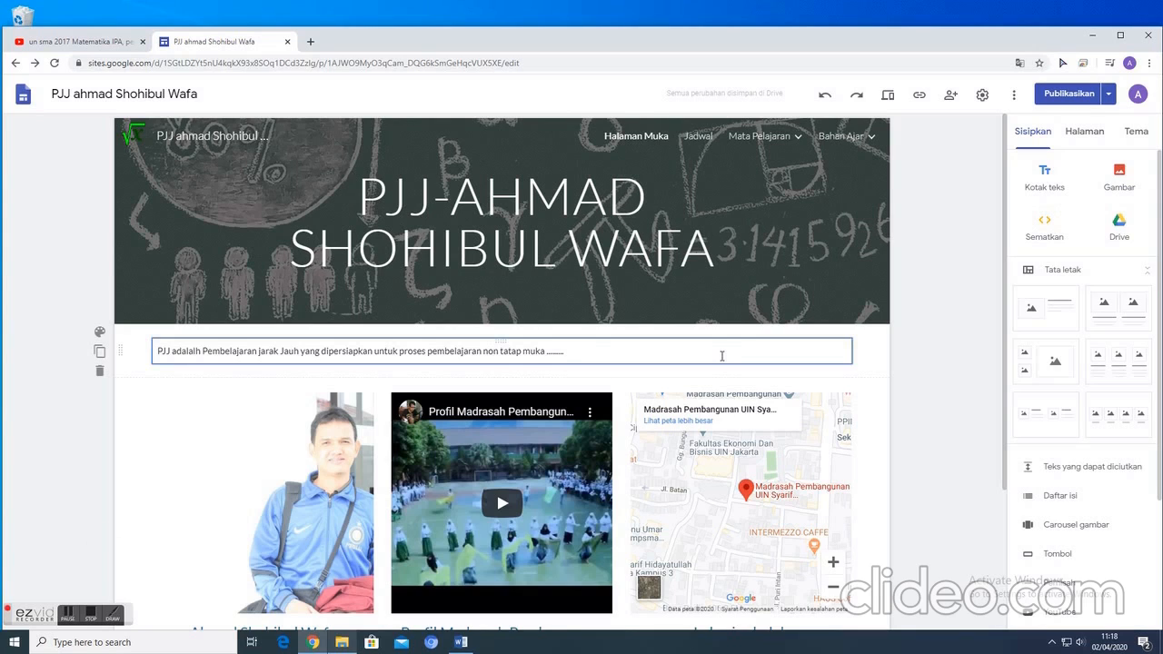